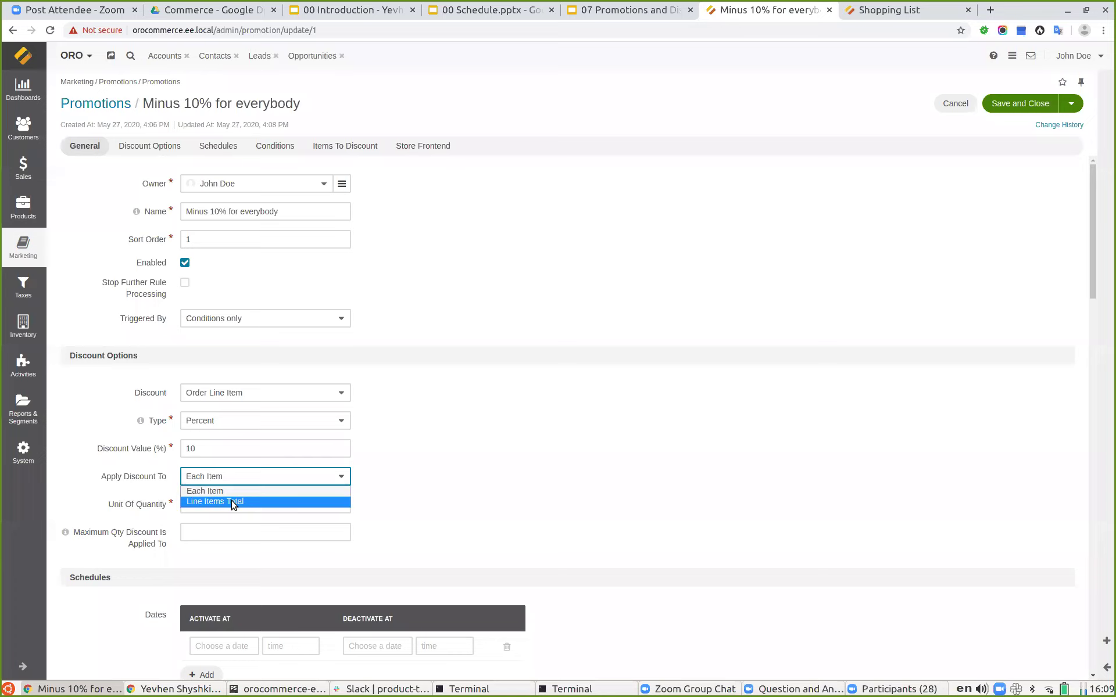
- Set the promotion's discount to apply to Line Items Total with item as its unit of quantity
left_click(232, 503)
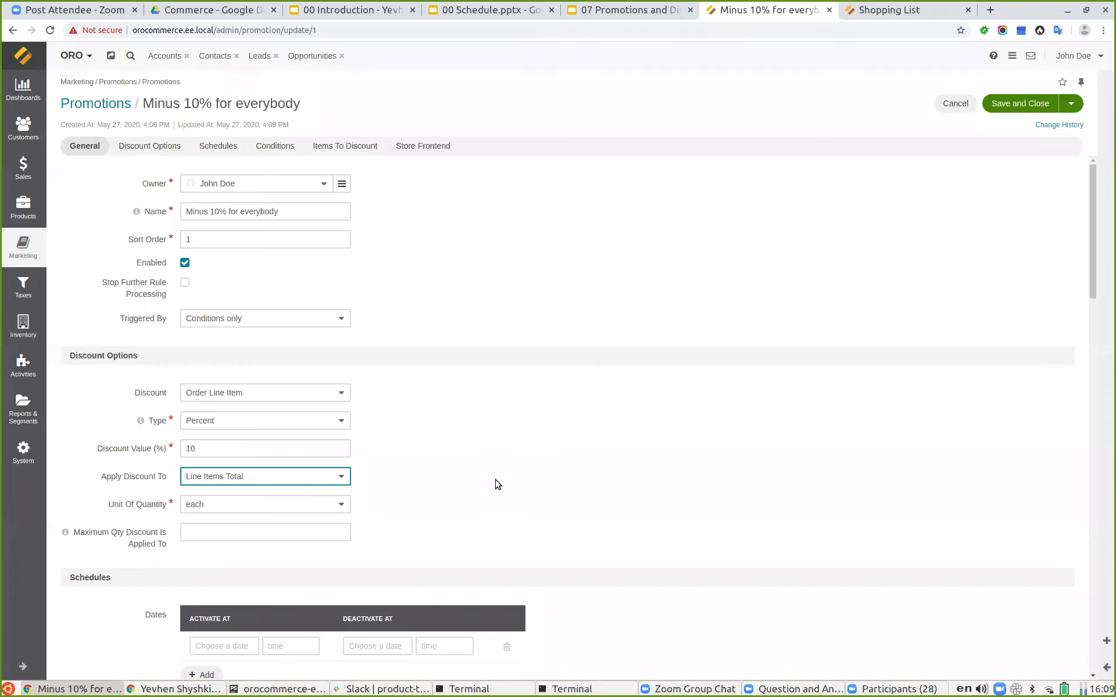
left_click(205, 509)
left_click(204, 505)
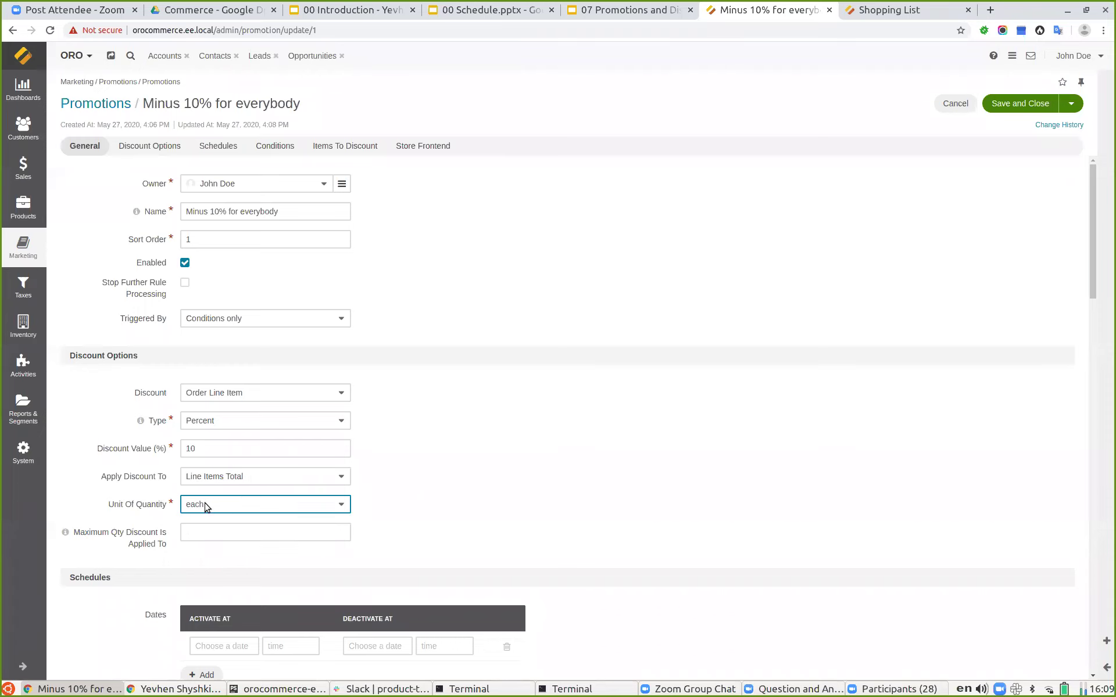
left_click(870, 11)
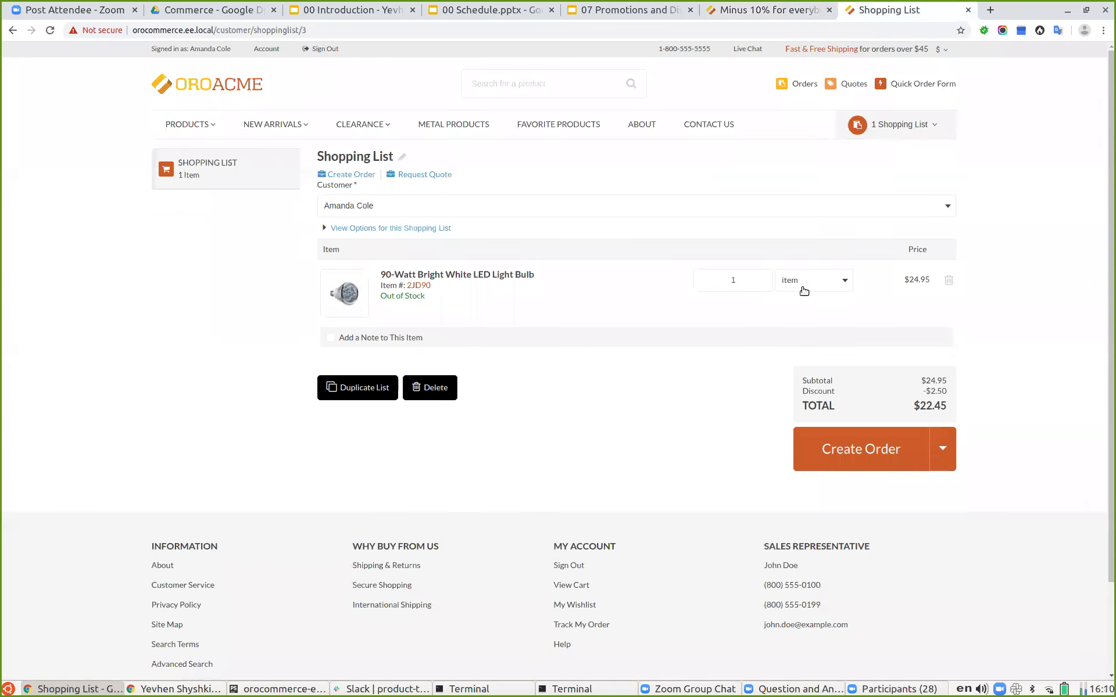
left_click(763, 10)
left_click(211, 505)
left_click(206, 541)
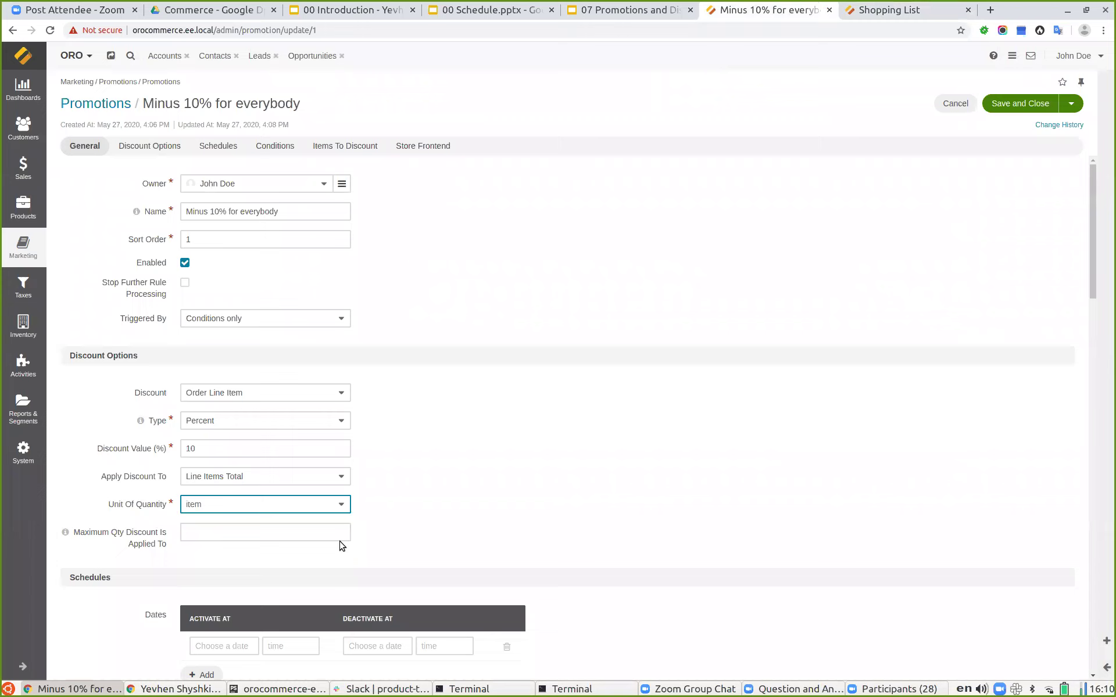
- Read the help for the maximum discounted quantity, review the remaining promotion settings, and save and close the promotion
scroll(603, 498, "down", 2)
left_click(66, 472)
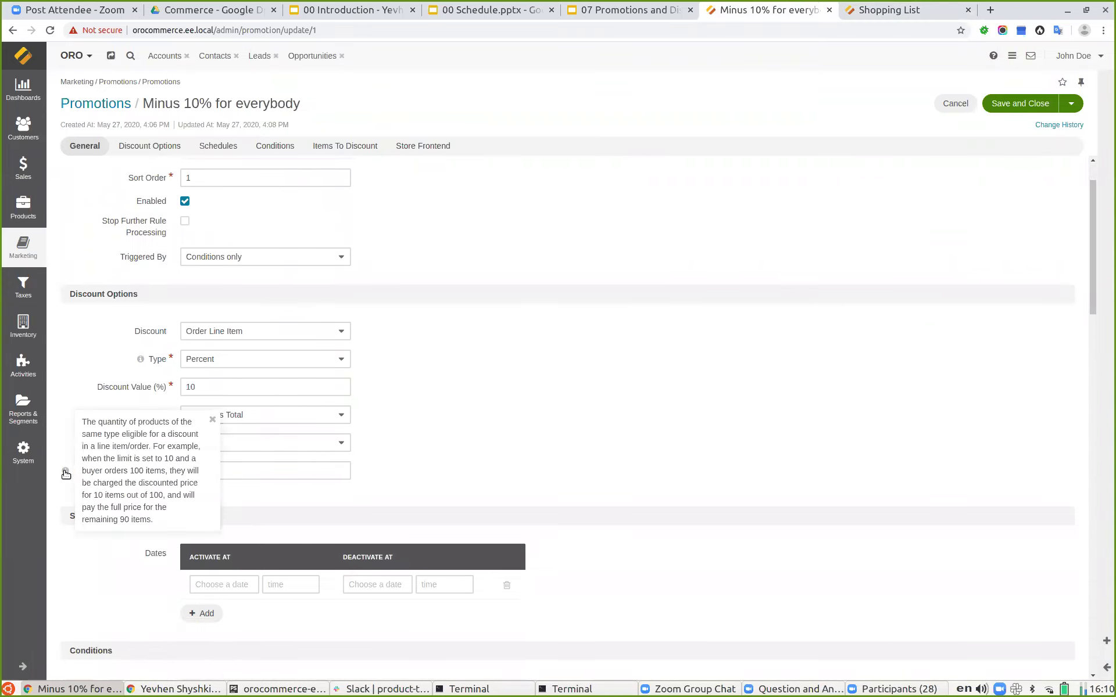
left_click(64, 456)
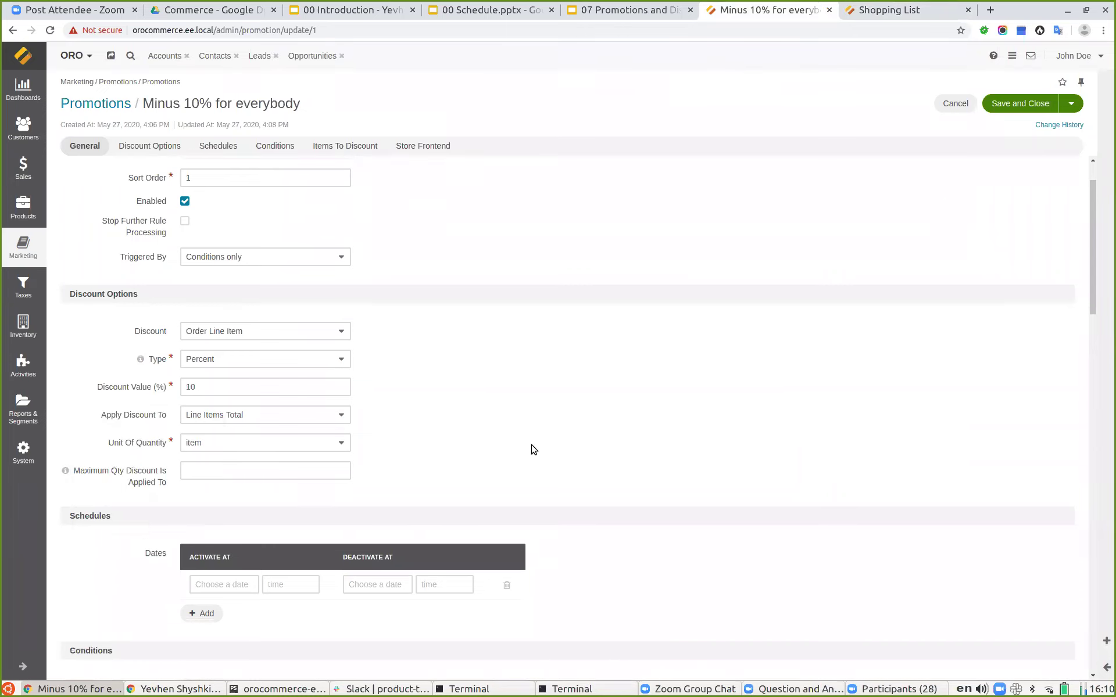
left_click(249, 445)
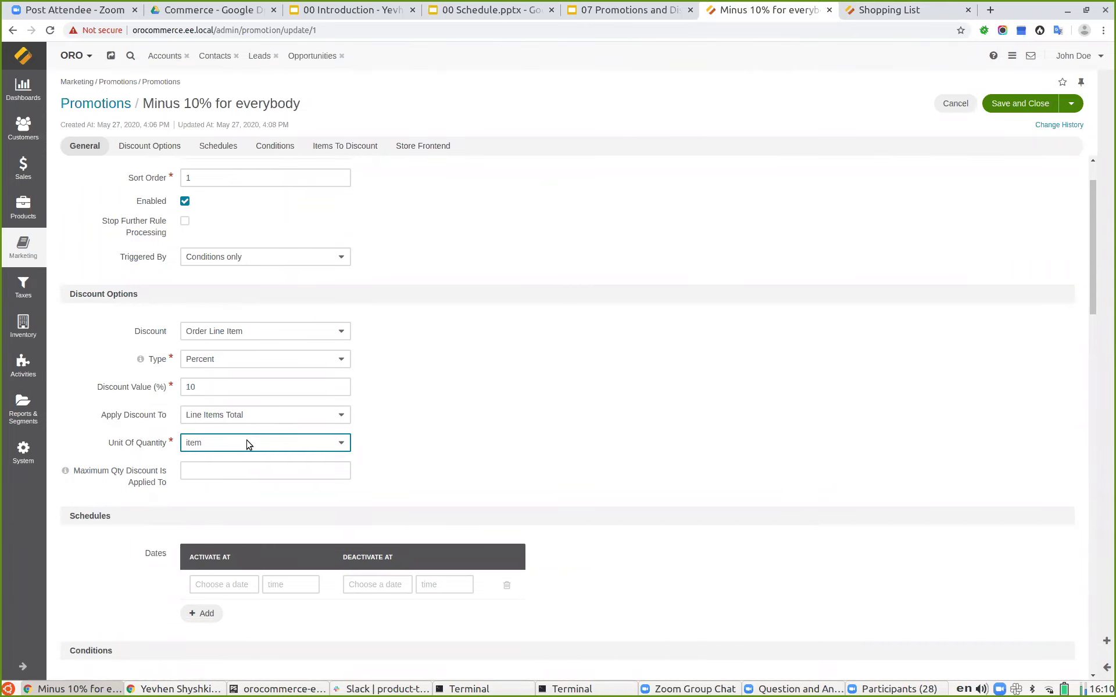
scroll(508, 431, "down", 4)
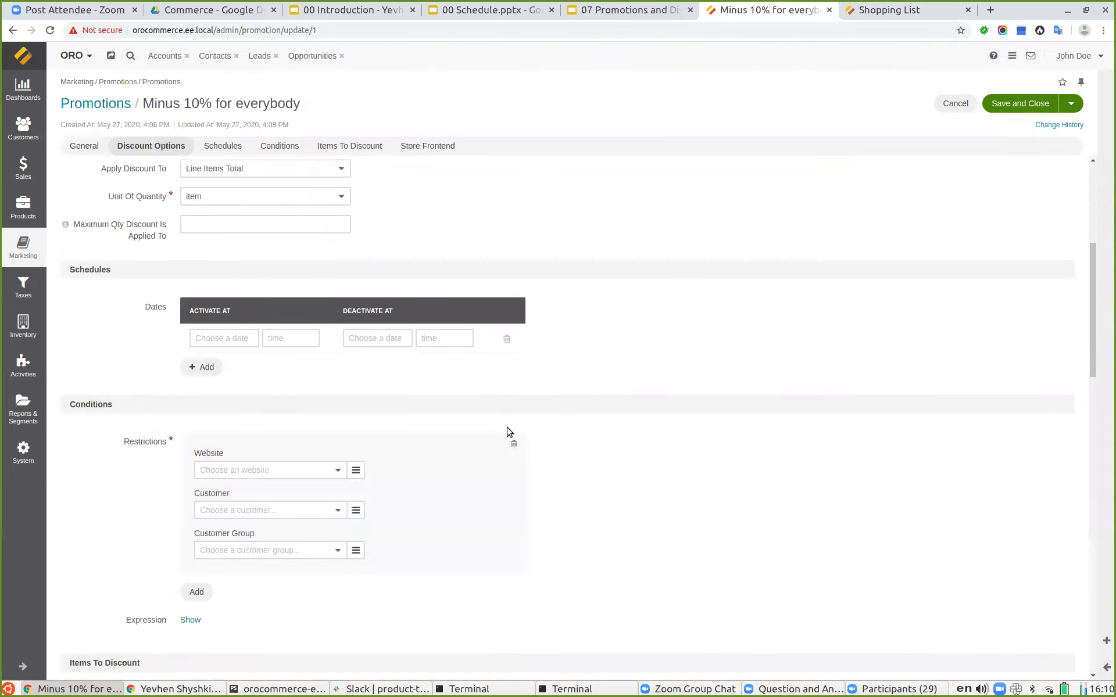
scroll(615, 431, "down", 4)
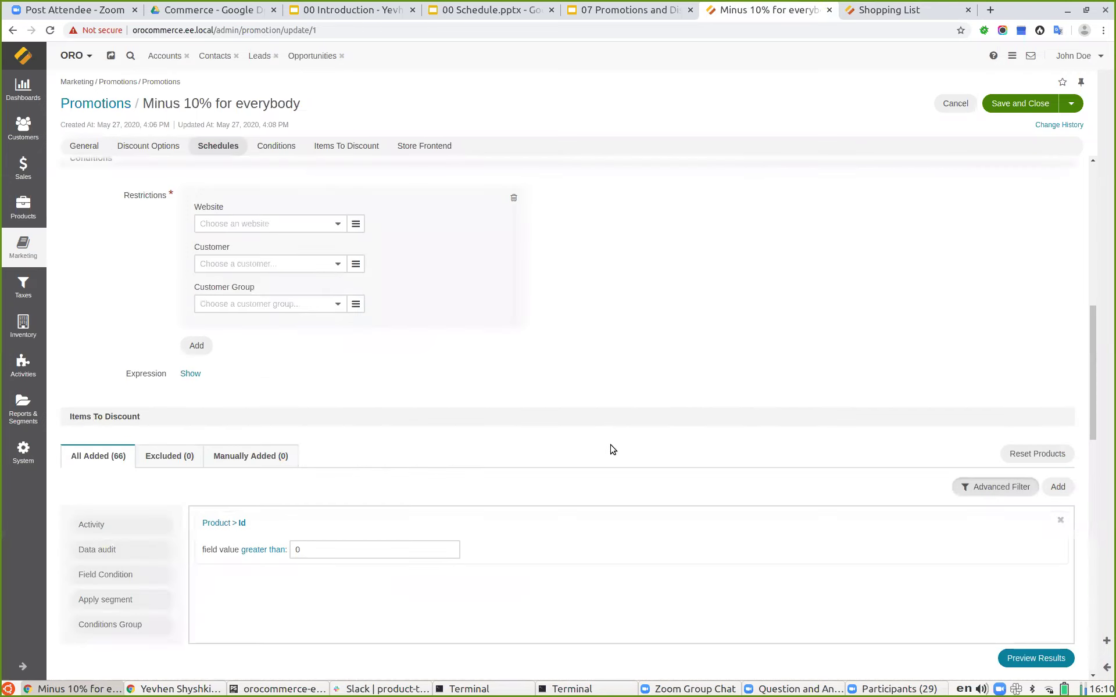
left_click(997, 108)
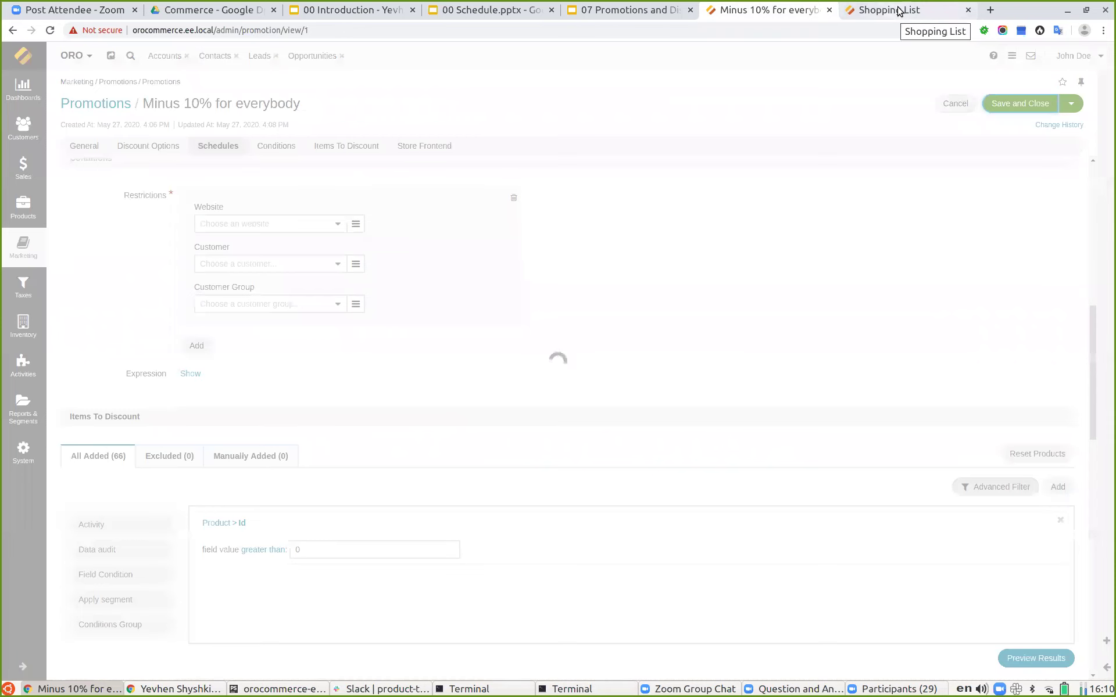
- Reload the storefront shopping list and check the light bulb's row discount against the total discount
left_click(898, 11)
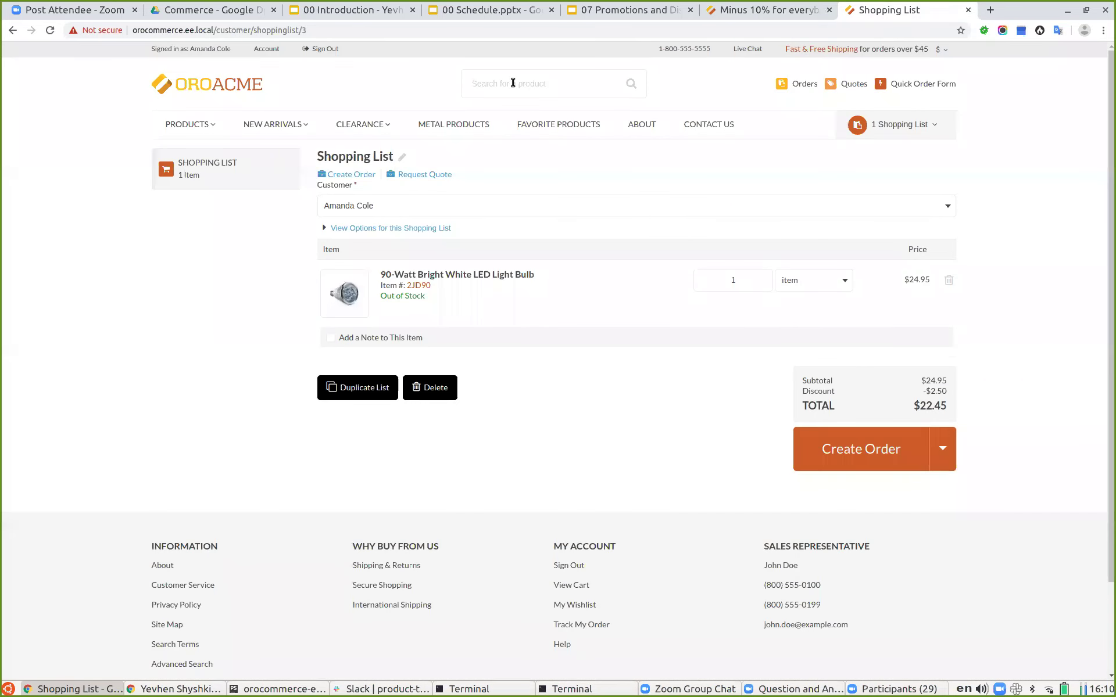
left_click(50, 31)
left_click_drag(929, 392, 946, 393)
left_click_drag(929, 297, 913, 291)
left_click(1012, 319)
- Add the 12-volt Rechargeable Search light Set from Architectural Floodlighting to the shopping list and open the list
mouse_move(198, 131)
left_click(226, 217)
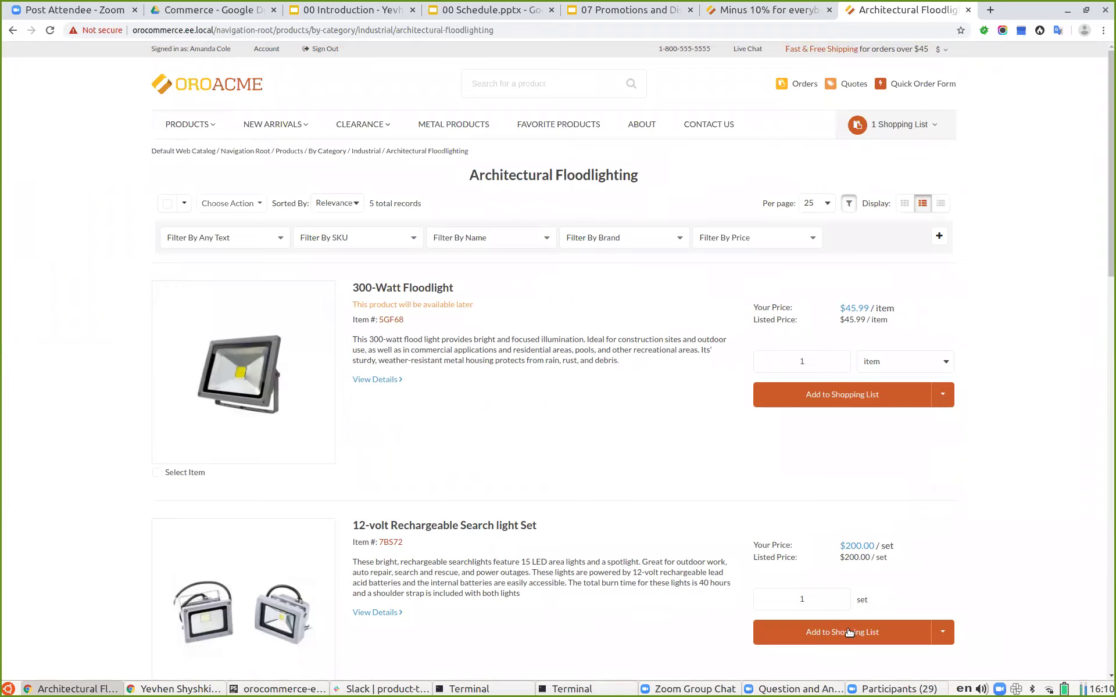
left_click(849, 633)
left_click(868, 122)
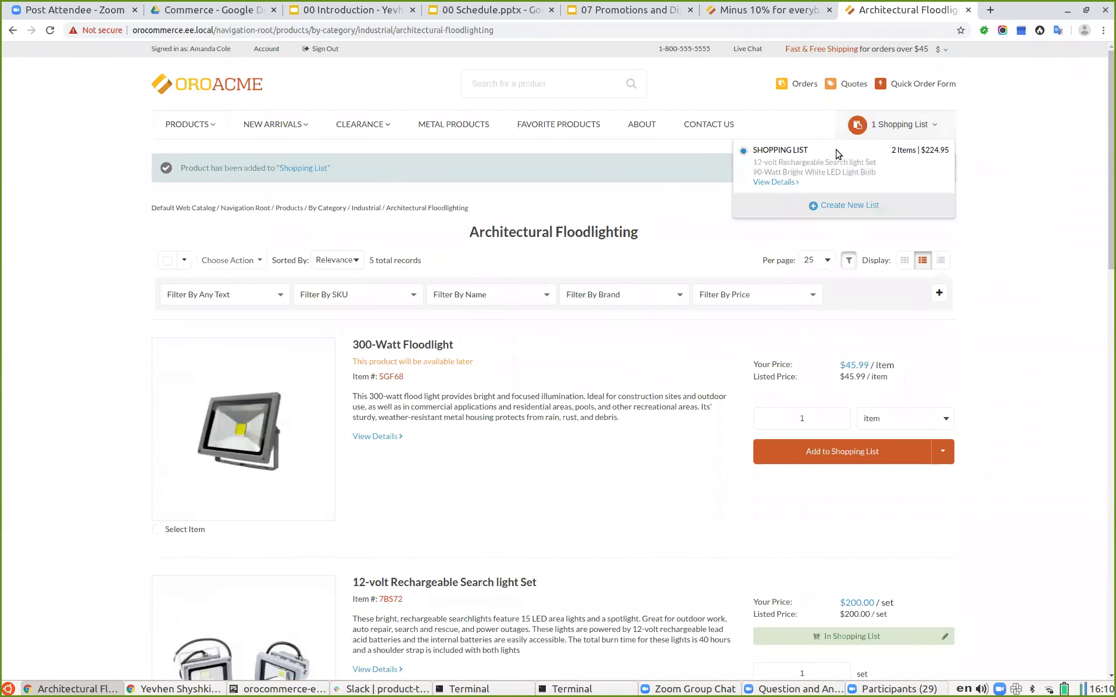
left_click(772, 178)
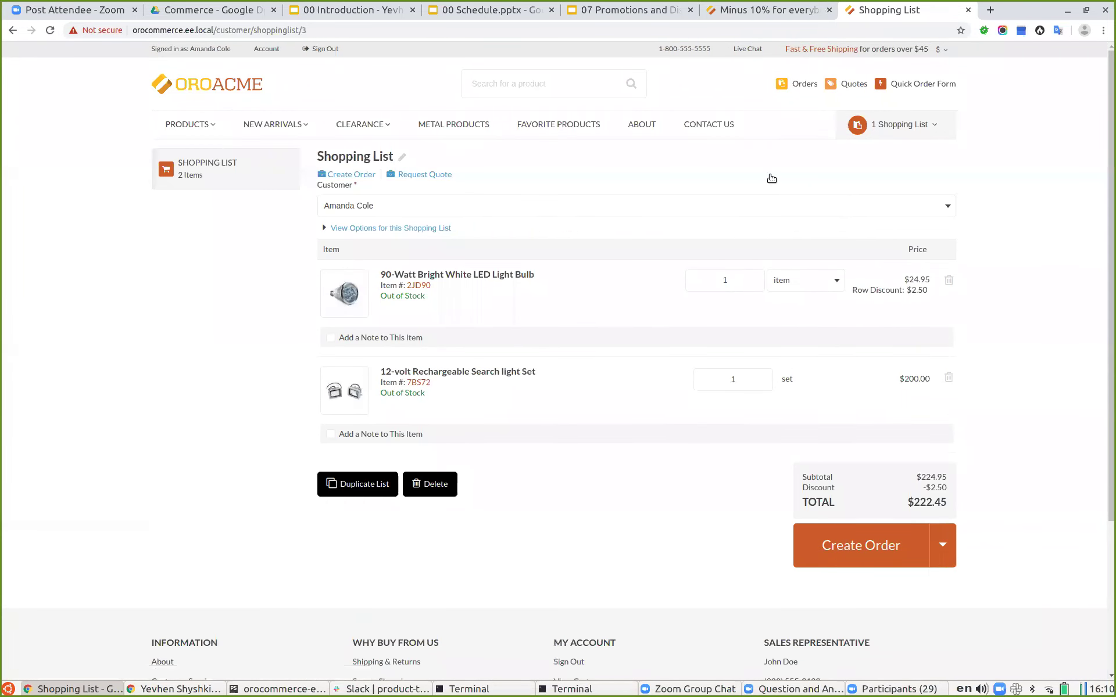
- Compare the units of the two shopping list products and delete the 12-volt Rechargeable Search light Set from the list
left_click(753, 382)
left_click(800, 281)
left_click(800, 282)
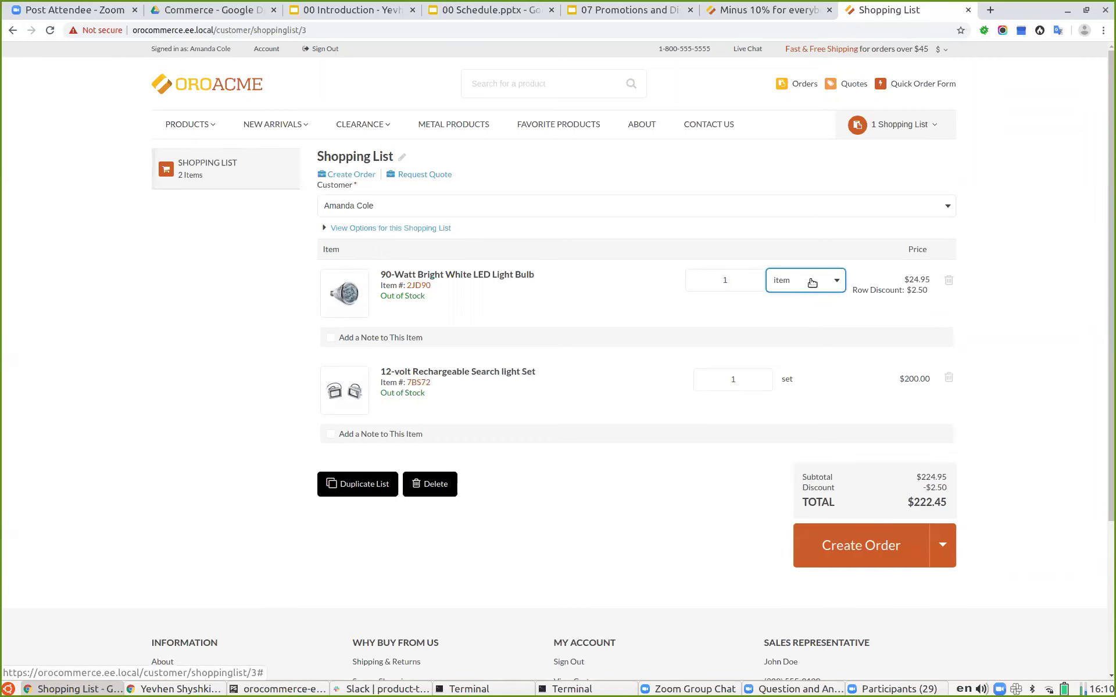
left_click(948, 378)
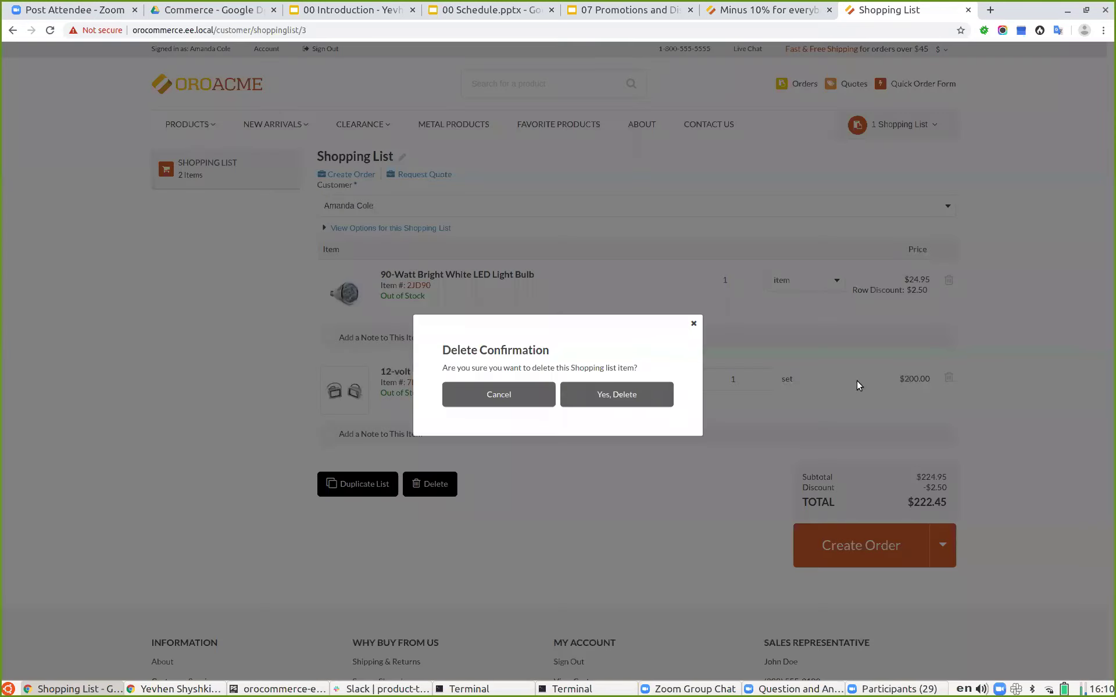
left_click(630, 394)
- Add the 600-Watt Bulb Work Light from Architectural Floodlighting to the shopping list and open the list
mouse_move(173, 134)
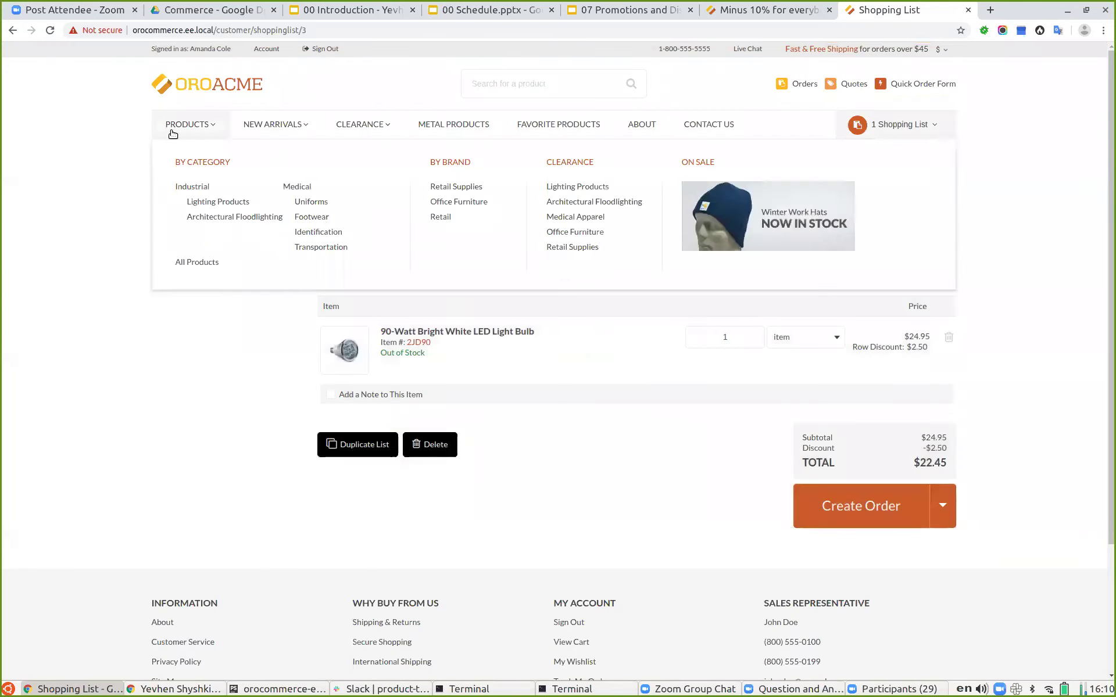
left_click(204, 220)
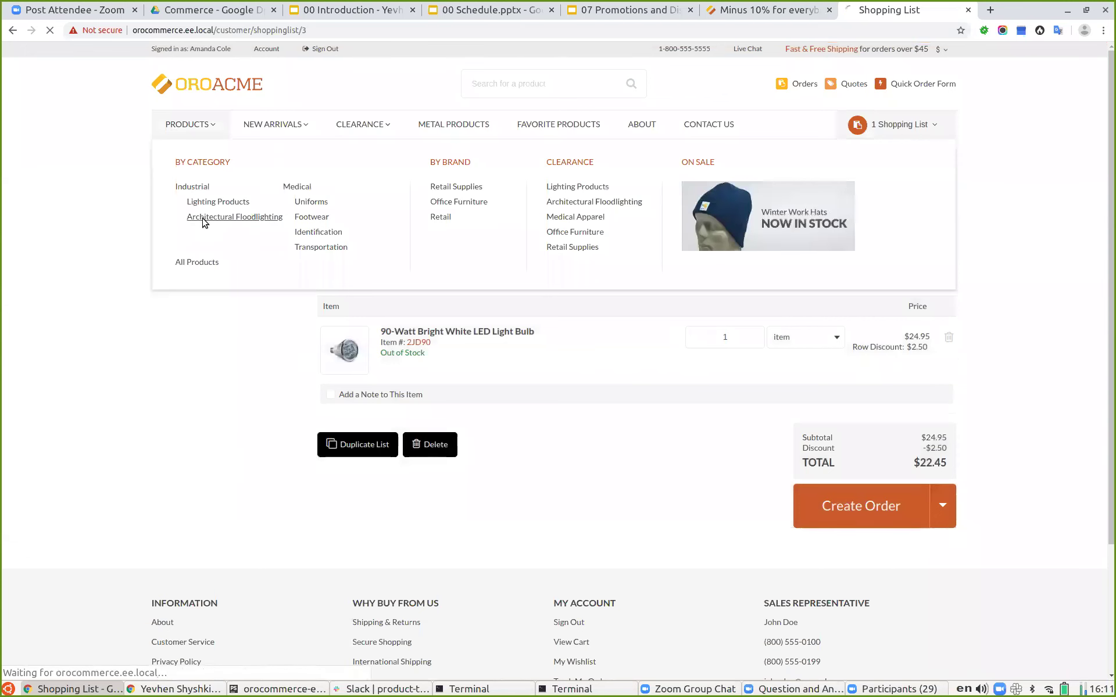
scroll(622, 353, "down", 8)
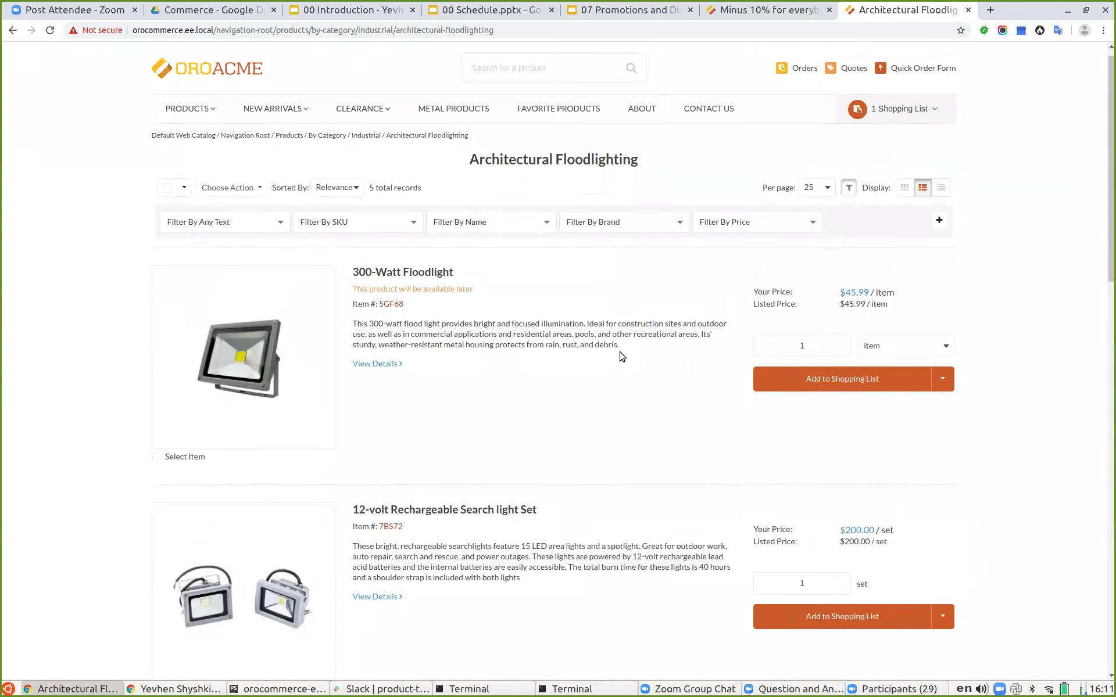
left_click(853, 416)
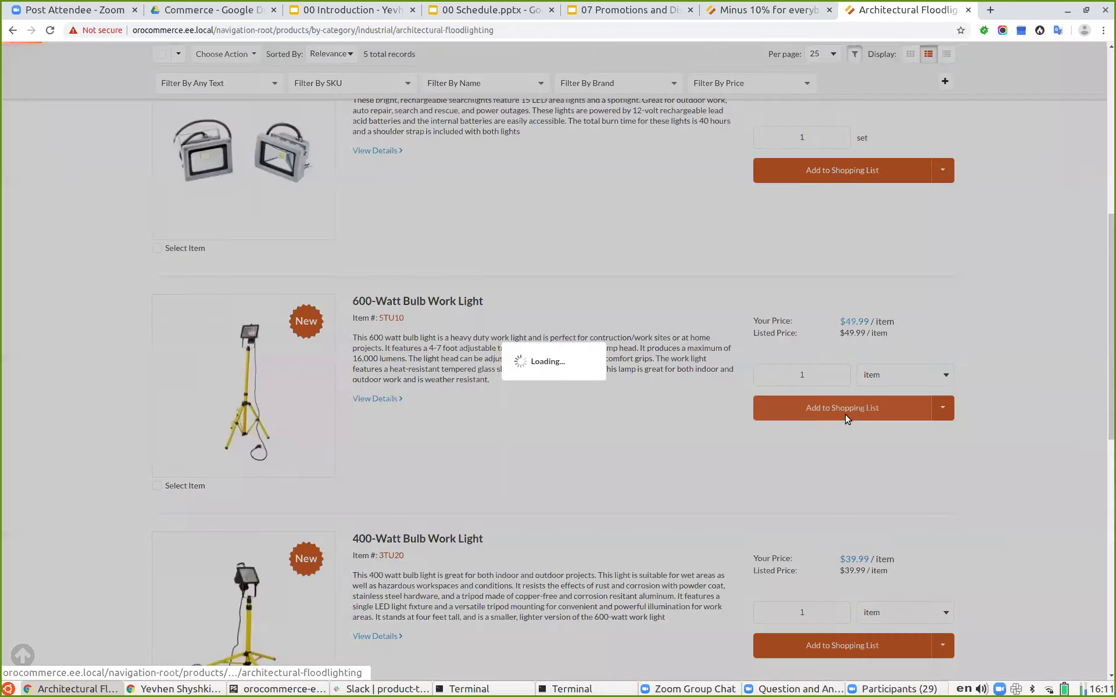
left_click(313, 128)
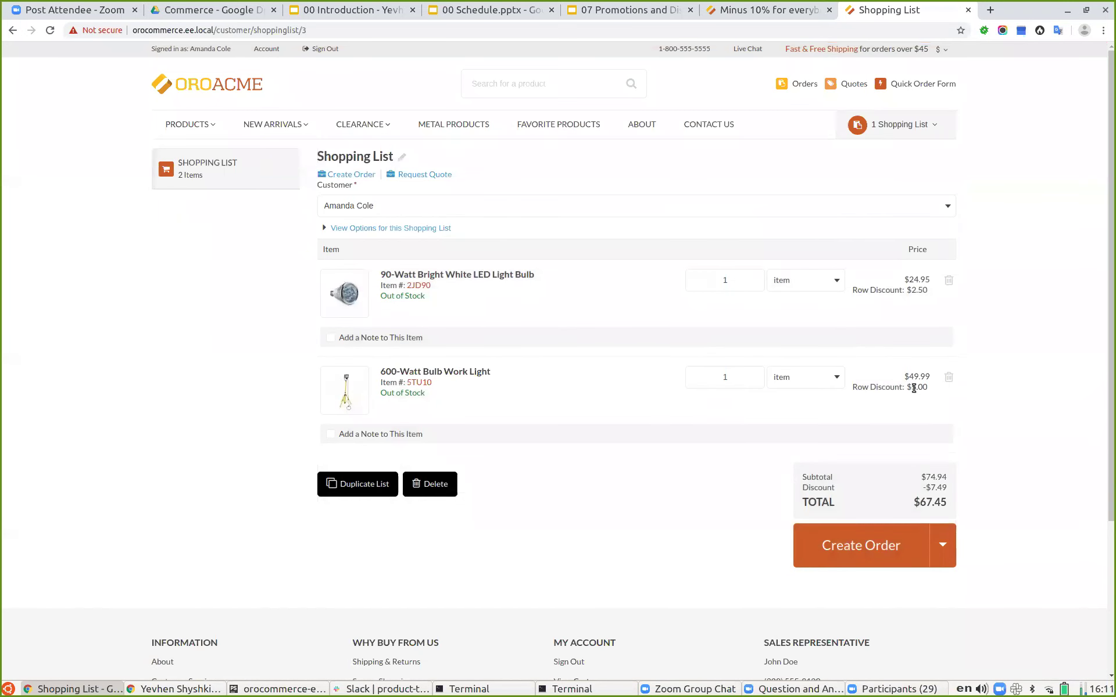
- Compare the row discounts of the light bulb and the work light with the shopping list's total discount
left_click_drag(910, 388, 925, 389)
left_click(1039, 419)
left_click_drag(930, 490, 946, 489)
left_click(997, 423)
left_click_drag(911, 287, 930, 297)
left_click_drag(911, 389, 928, 388)
left_click_drag(929, 489, 946, 490)
left_click(990, 488)
mouse_move(909, 377)
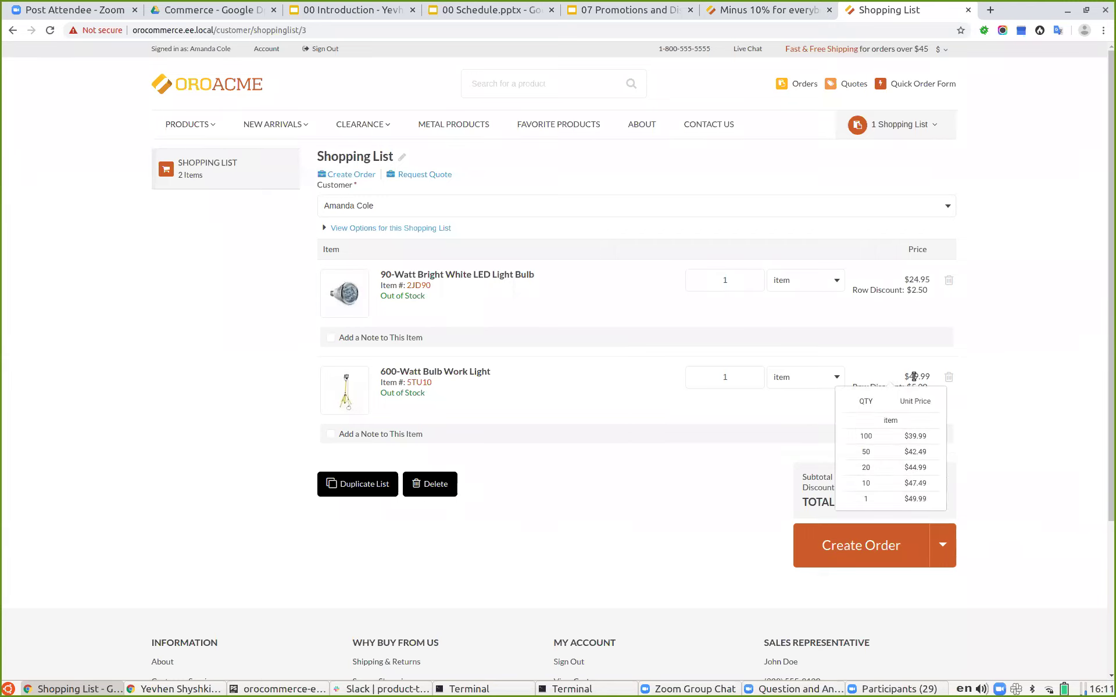
left_click_drag(928, 378, 942, 488)
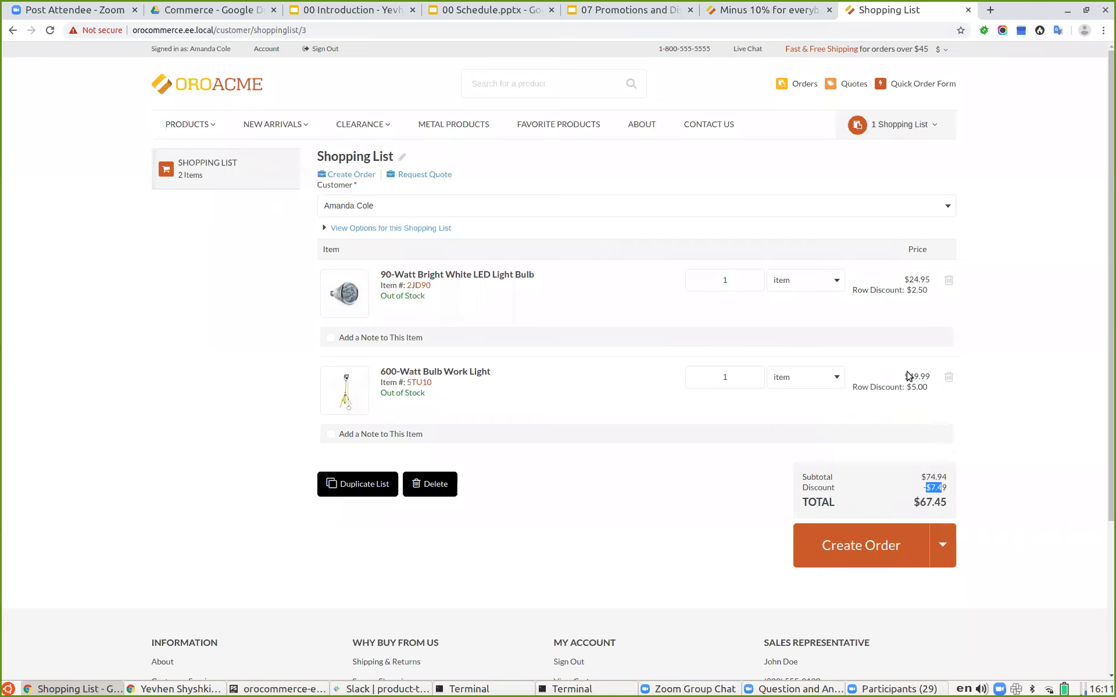
left_click(1009, 400)
- Browse the products in the Medical Footwear category and check their units
mouse_move(184, 130)
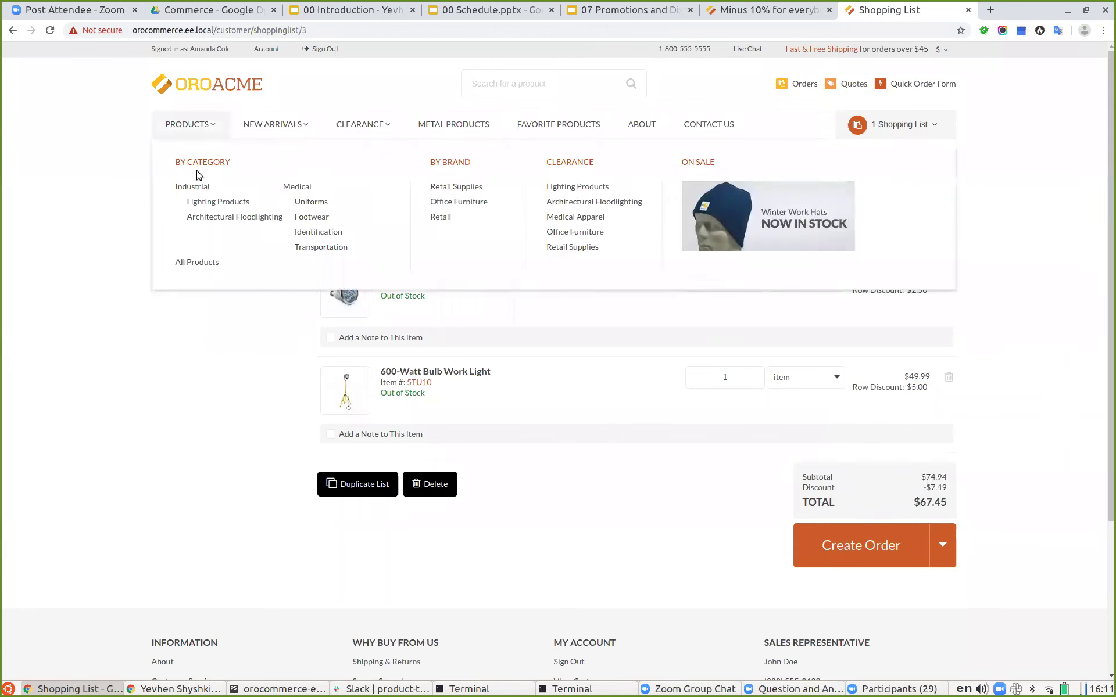
left_click(310, 219)
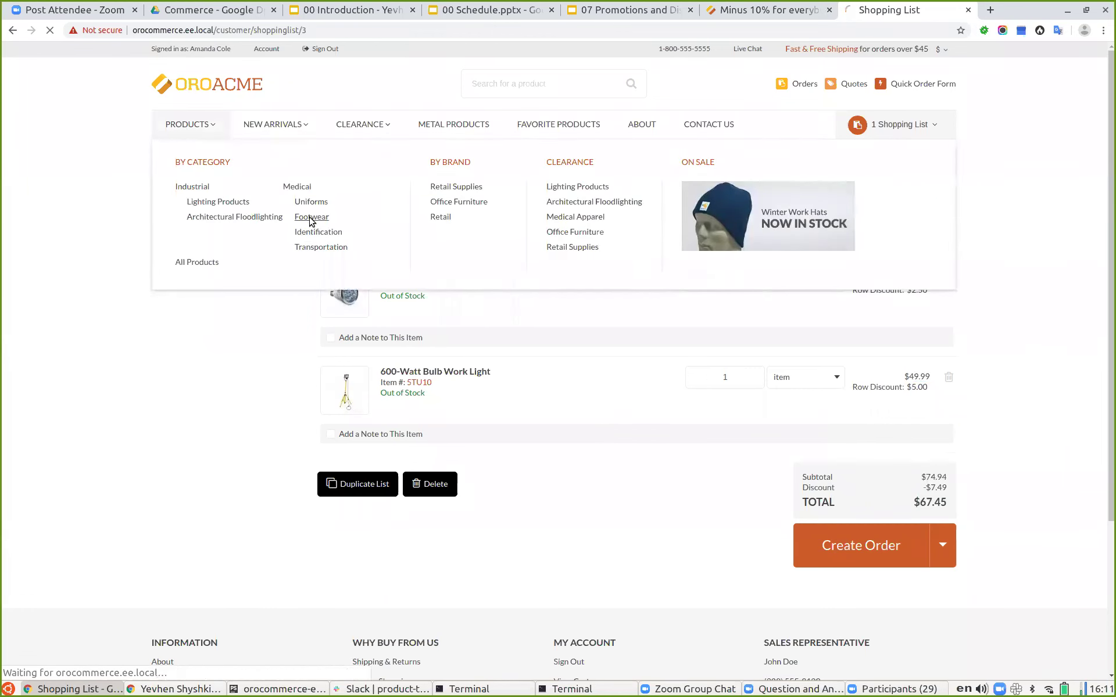
scroll(726, 444, "down", 15)
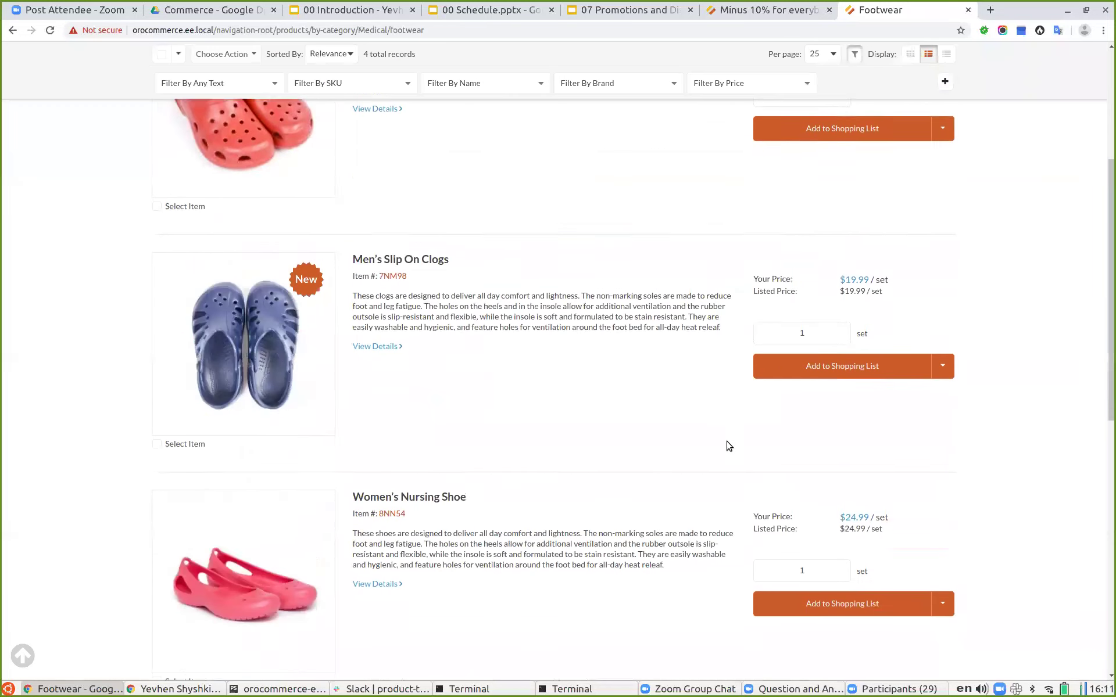
scroll(226, 163, "up", 3)
scroll(226, 162, "up", 12)
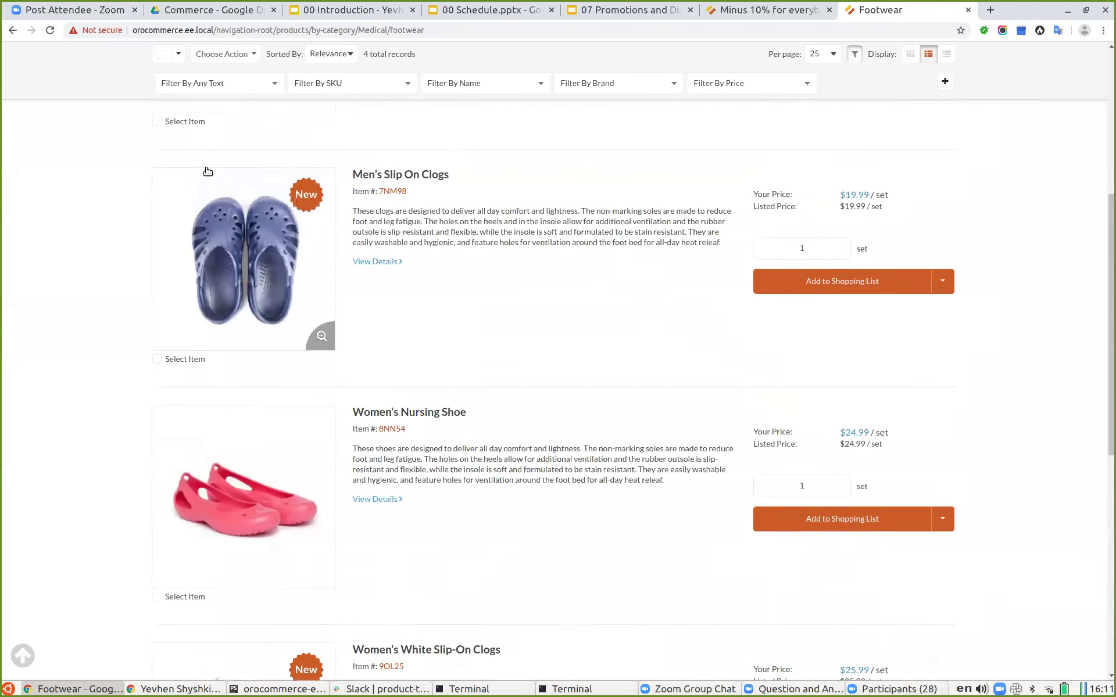
- Add the 500-Watt Portable Work Light from Architectural Floodlighting to the shopping list and open the list
mouse_move(180, 126)
left_click(209, 219)
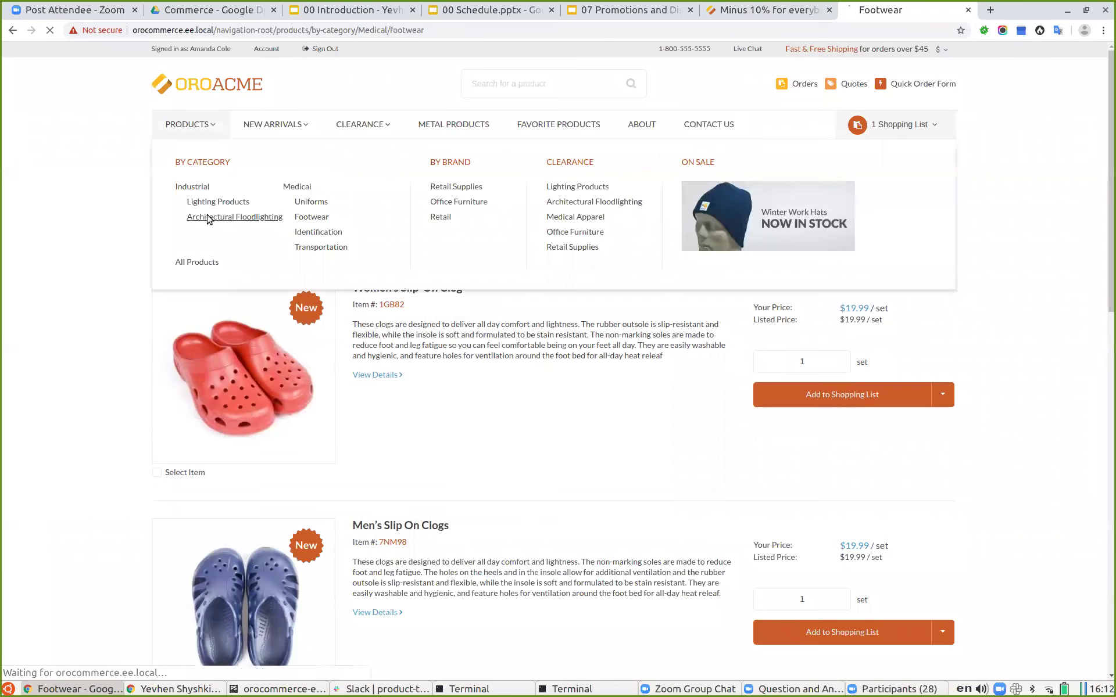
scroll(441, 395, "down", 10)
scroll(440, 397, "down", 8)
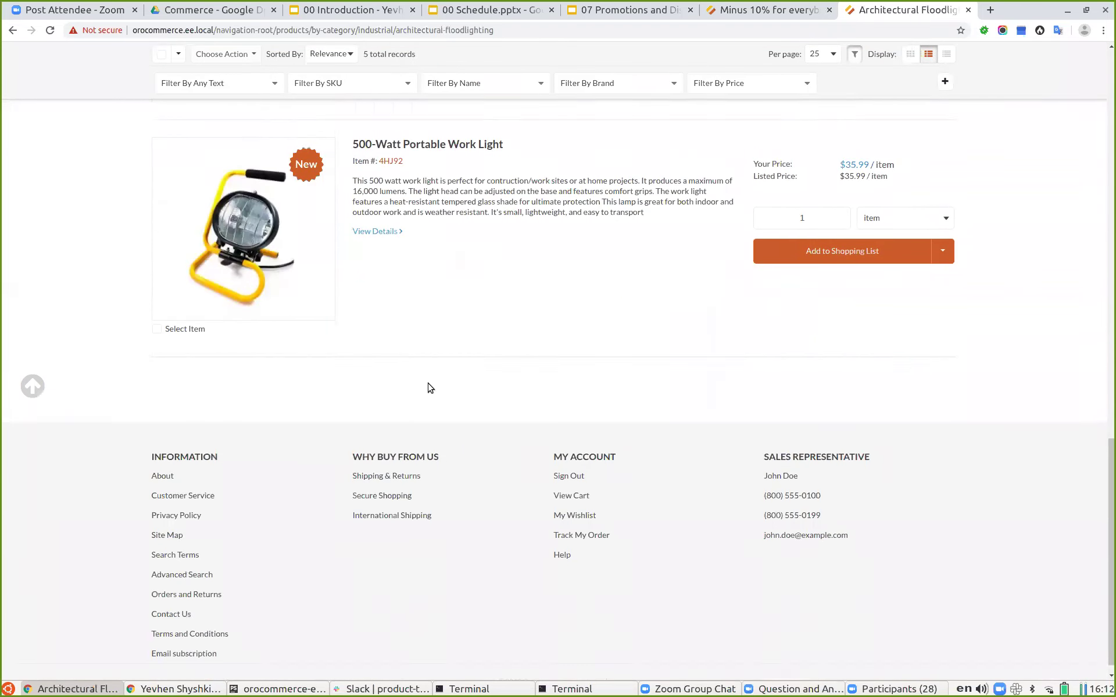
scroll(486, 436, "up", 3)
left_click(823, 387)
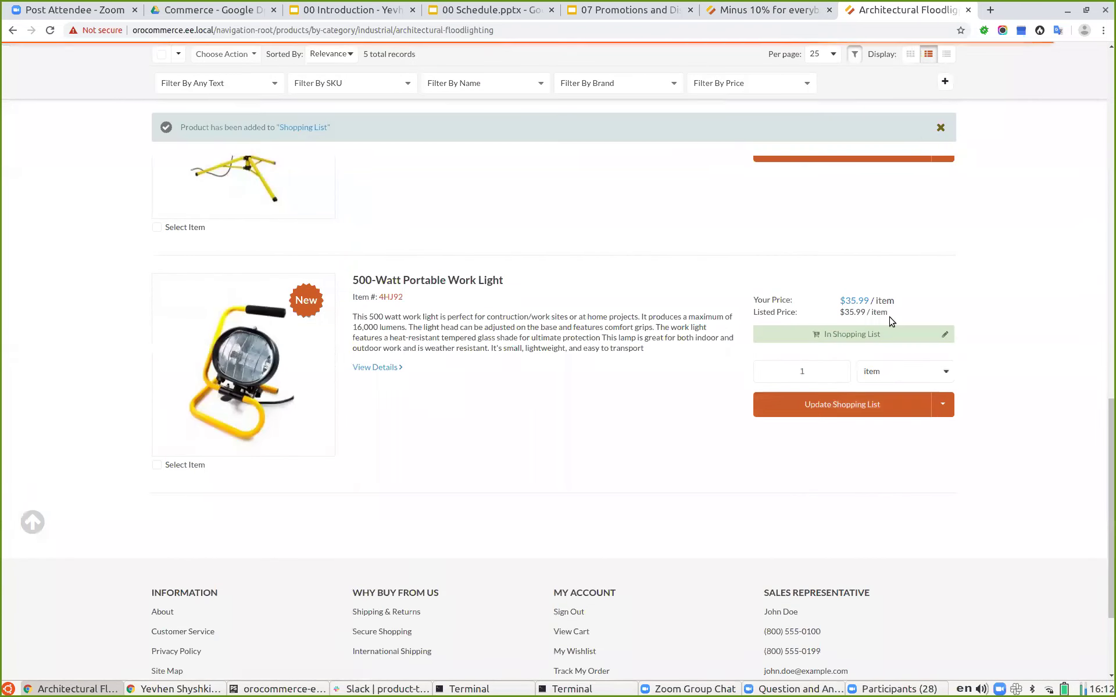
scroll(907, 232, "up", 10)
left_click(859, 120)
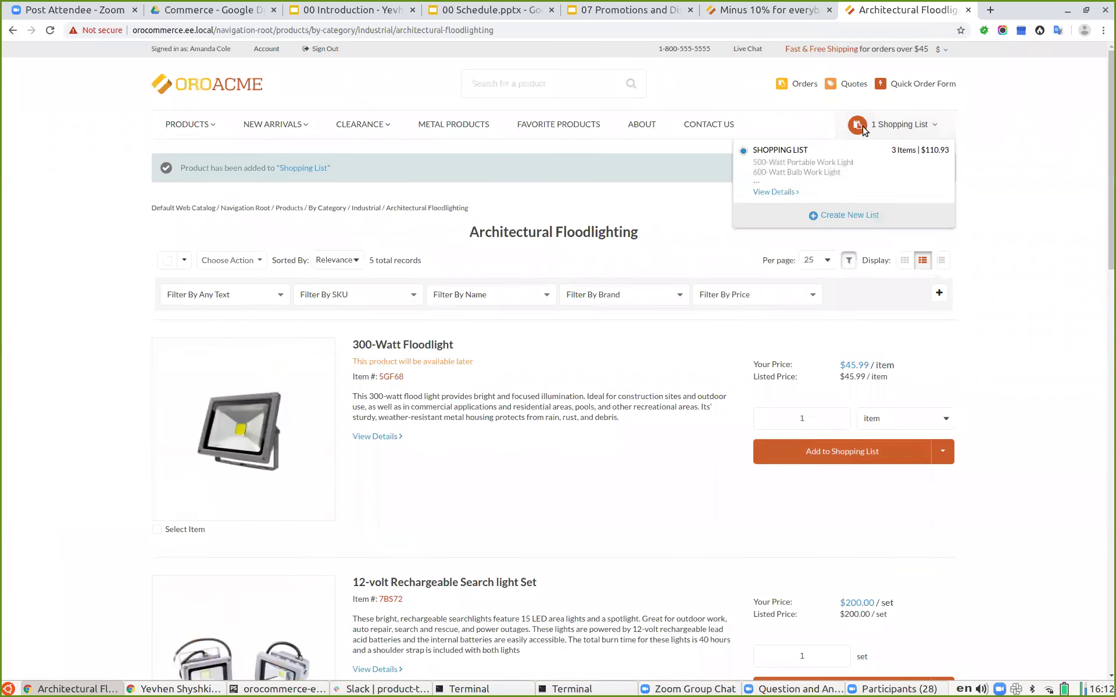
left_click(786, 186)
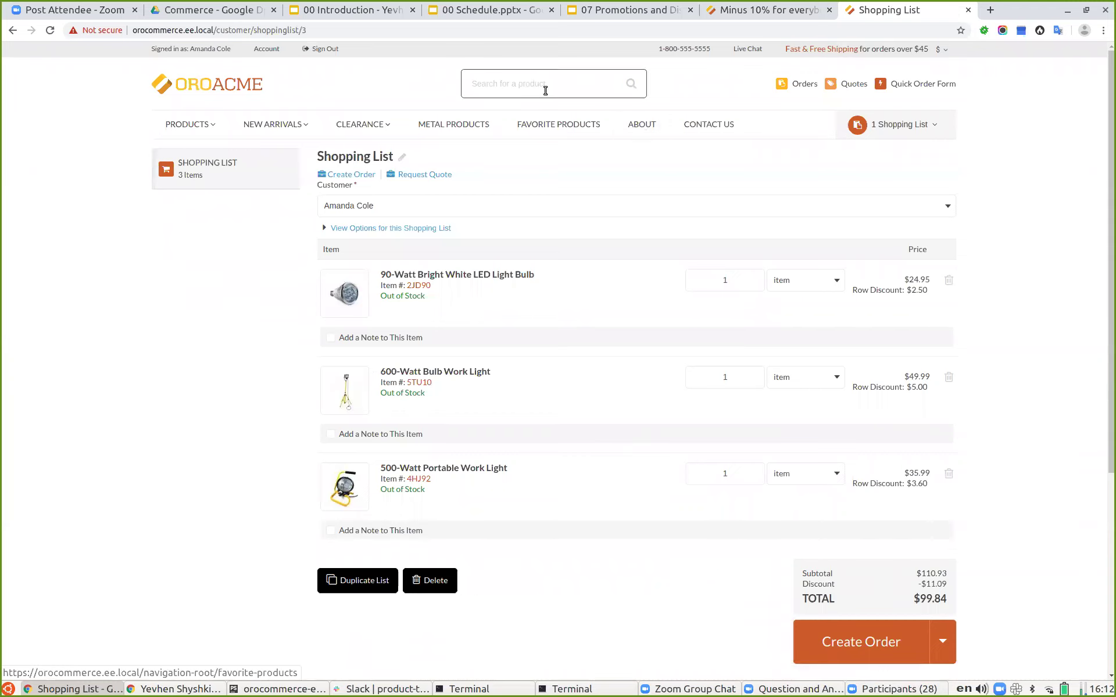
- Check the Order Line Item discount slide, return to the admin site and open the "Minus 10% for everybody" promotion for editing
left_click(597, 11)
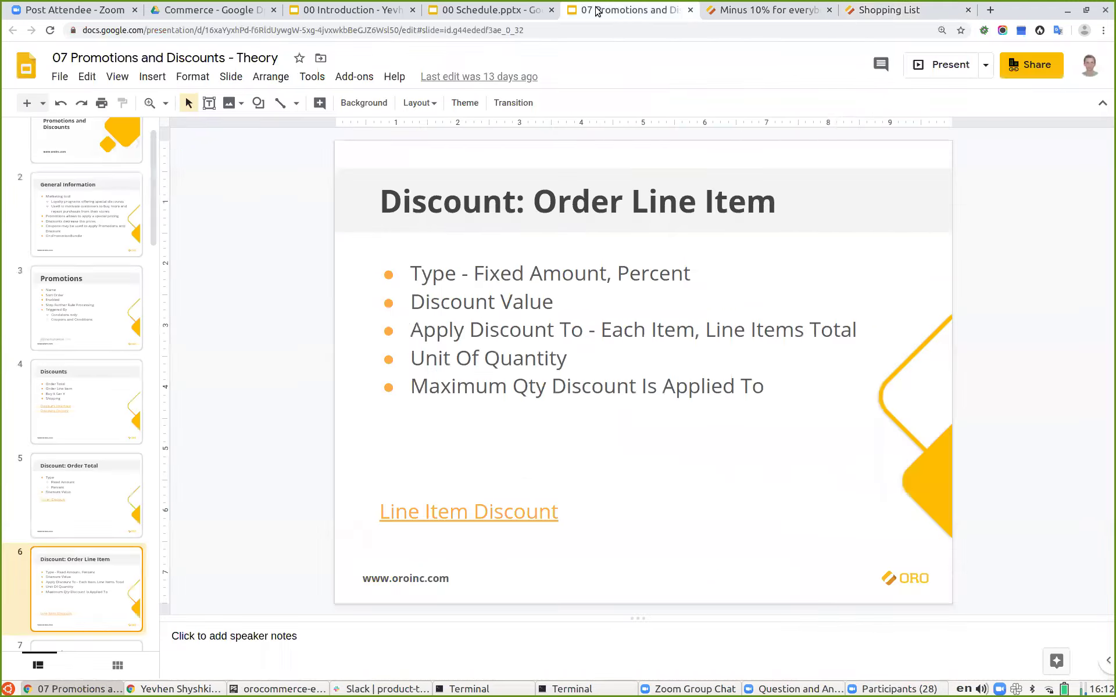
left_click(888, 13)
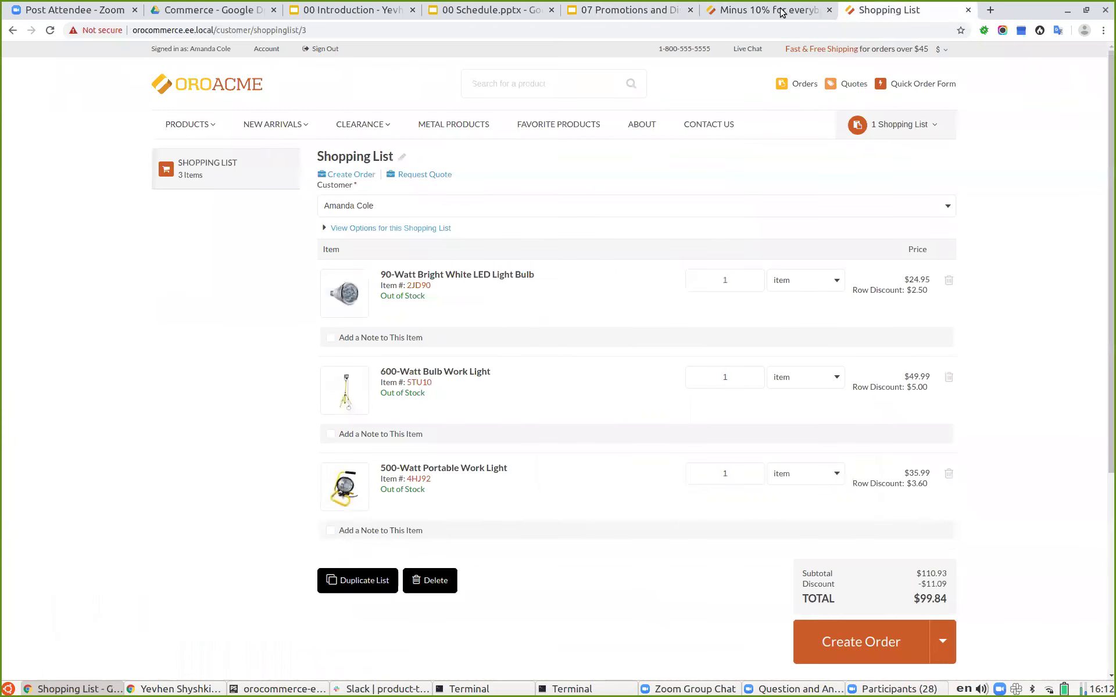
left_click(779, 12)
left_click(936, 104)
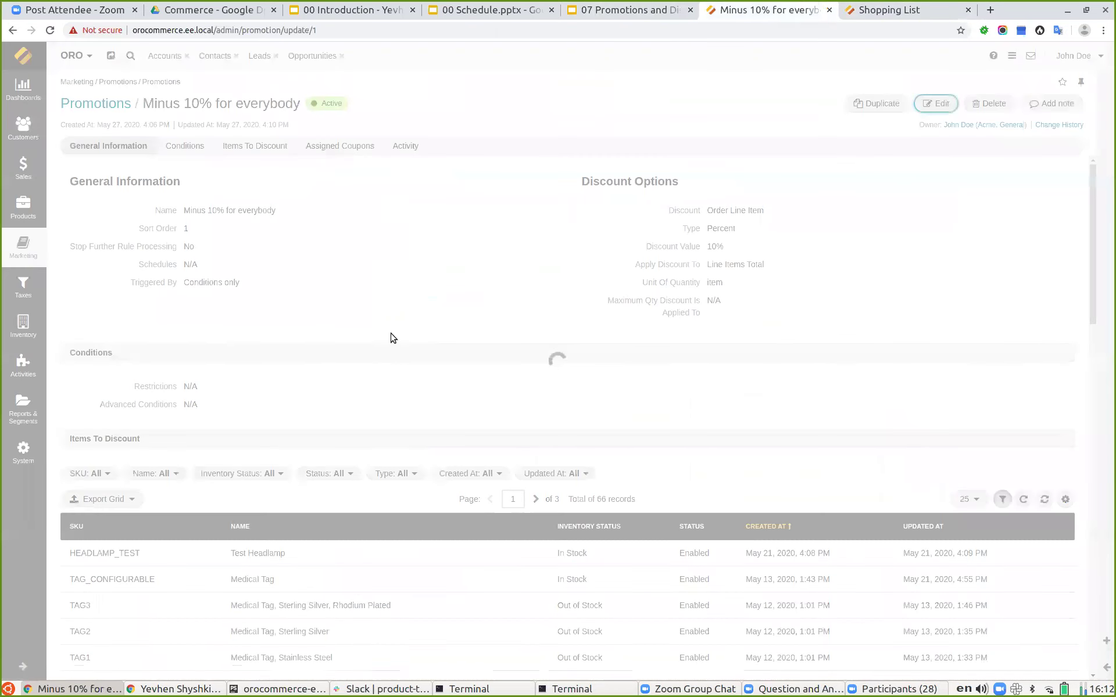
- Check the promotion's items to discount without the advanced filter and look through the products available for manual adding
scroll(390, 364, "down", 15)
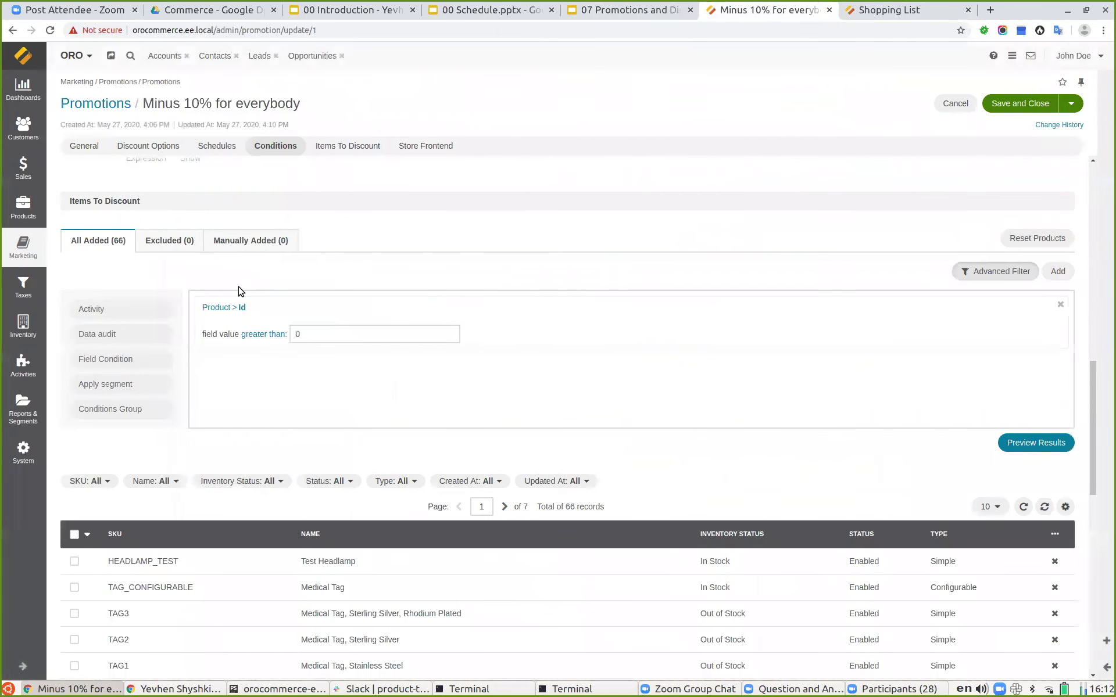
left_click(970, 277)
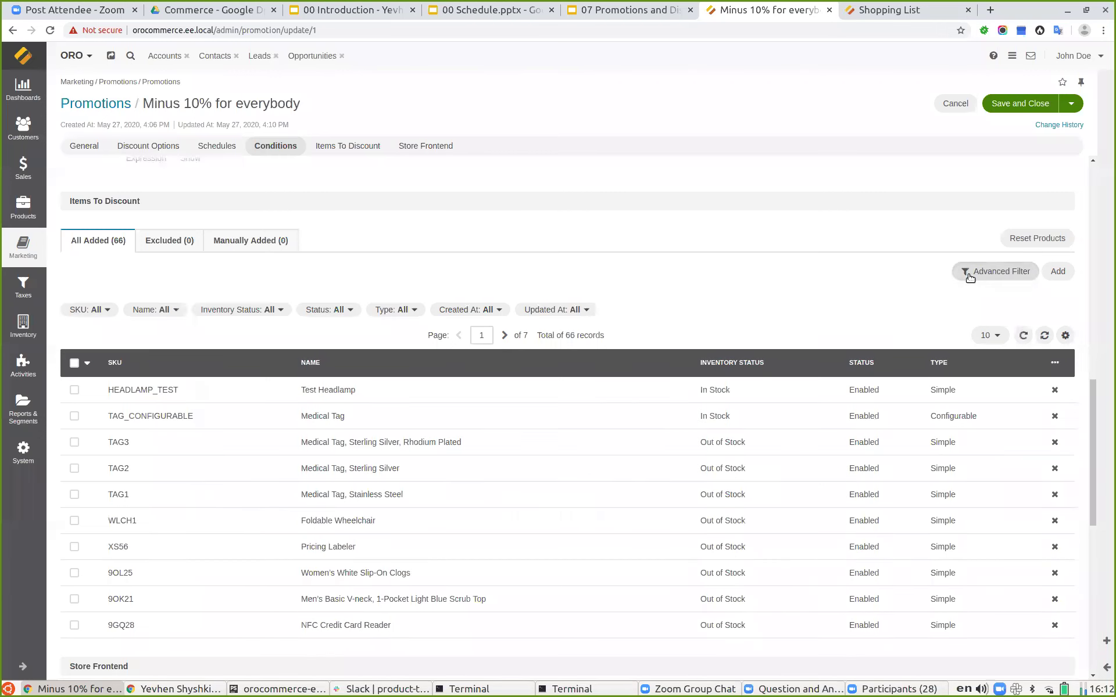
left_click(1057, 272)
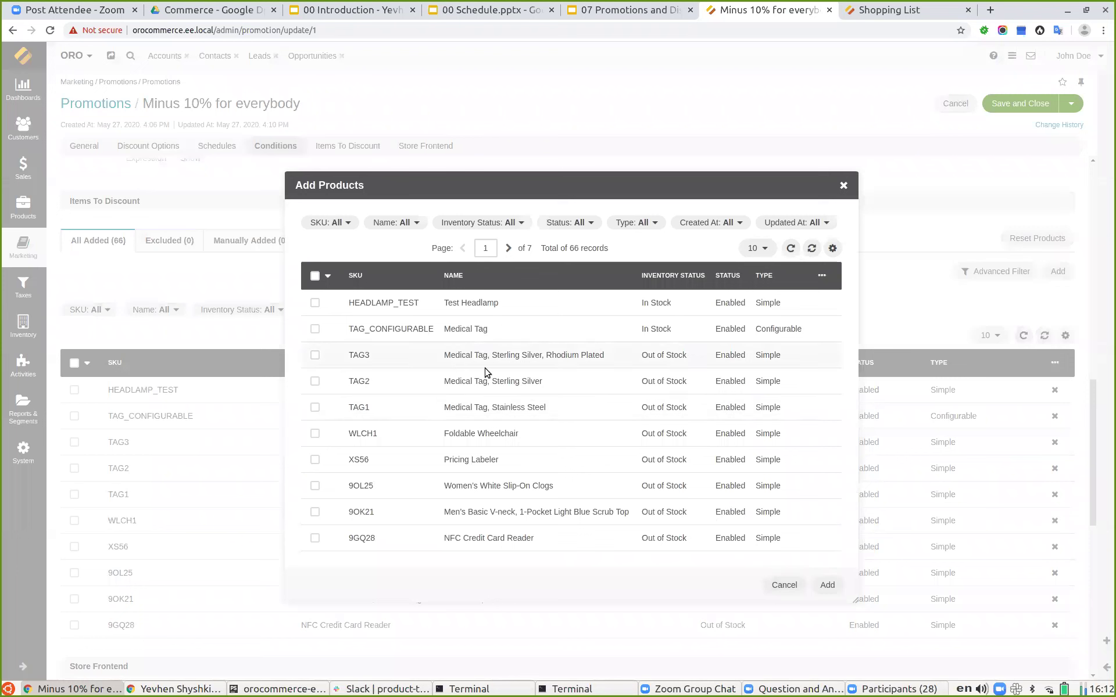
left_click(782, 583)
left_click(990, 271)
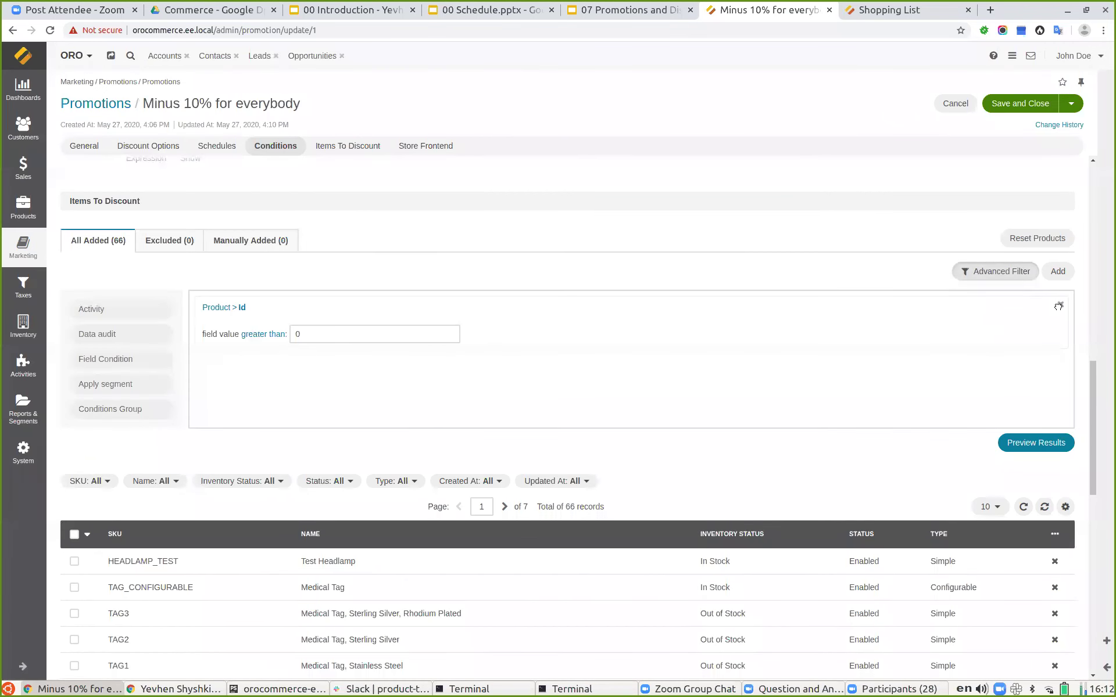
- Remove the Product > Id condition from the items to discount filter and preview the results
left_click(1014, 442)
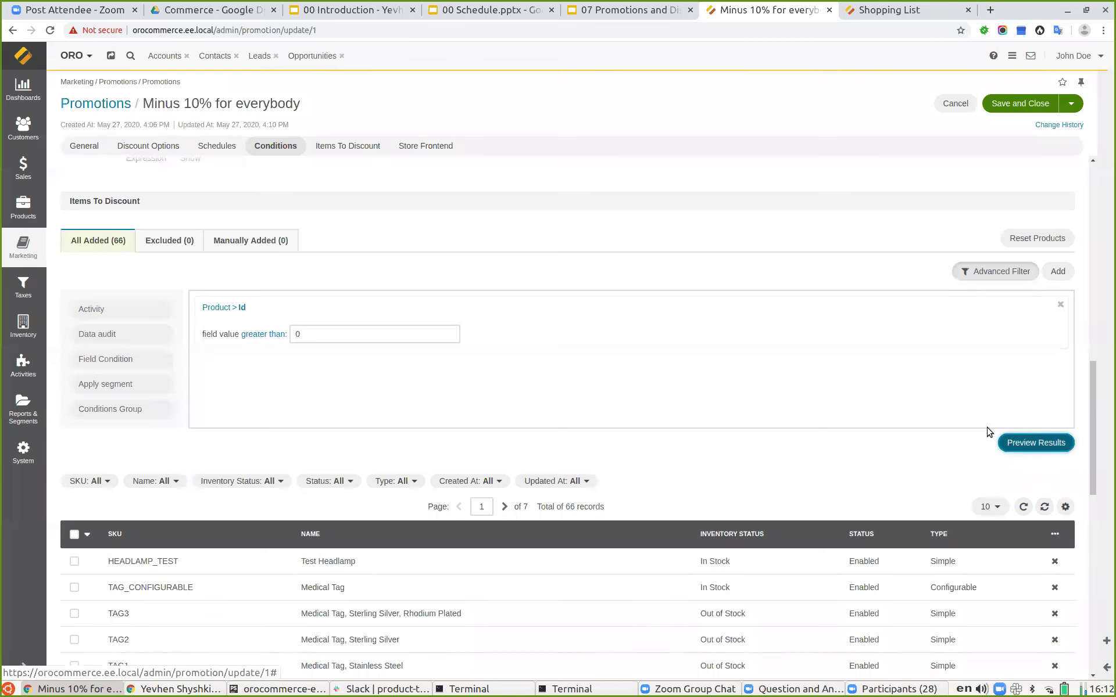
left_click(1060, 304)
left_click(1021, 441)
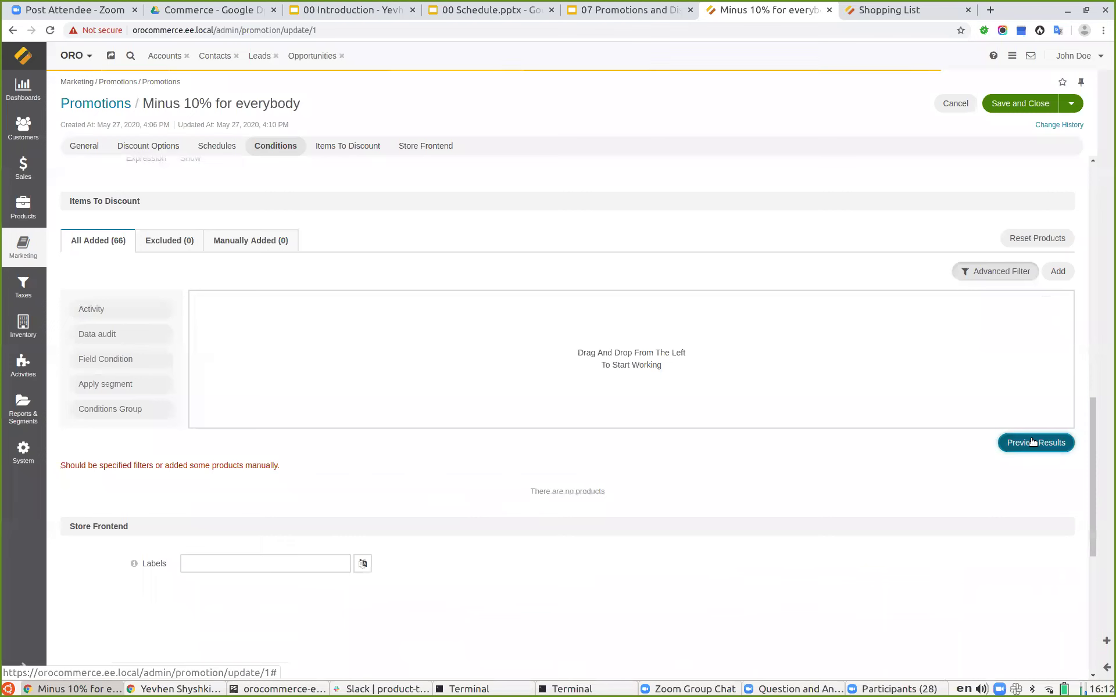
- Find the light bulb's SKU 2JD90 in the storefront shopping list and manually add that product to the promotion's items to discount
left_click(1053, 273)
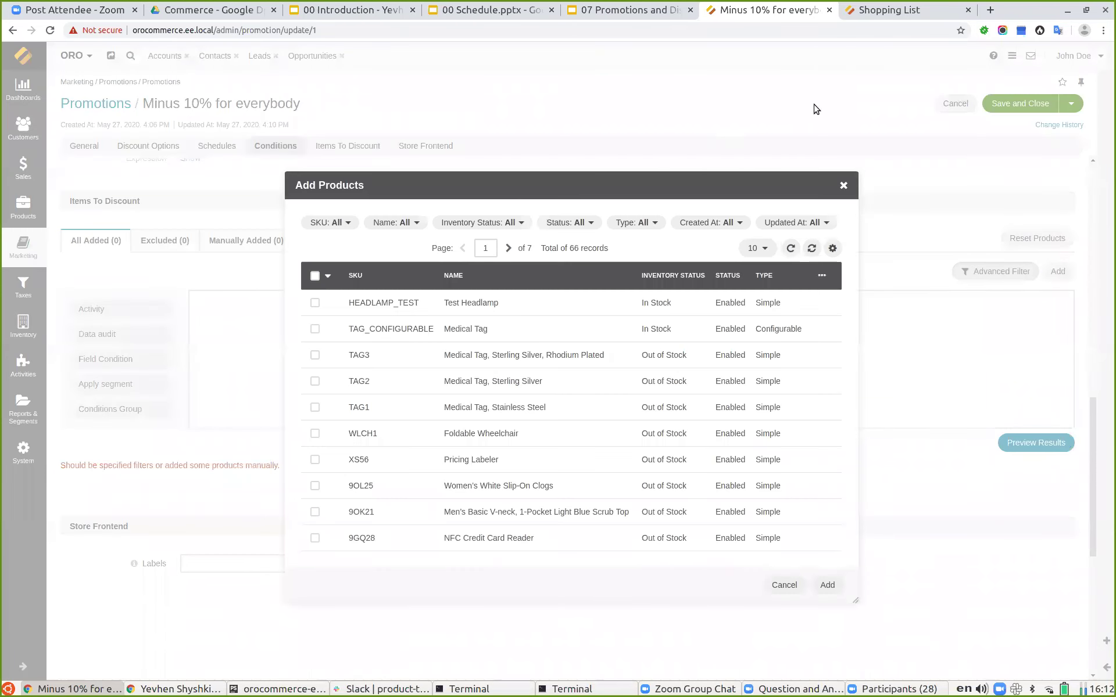
left_click(873, 12)
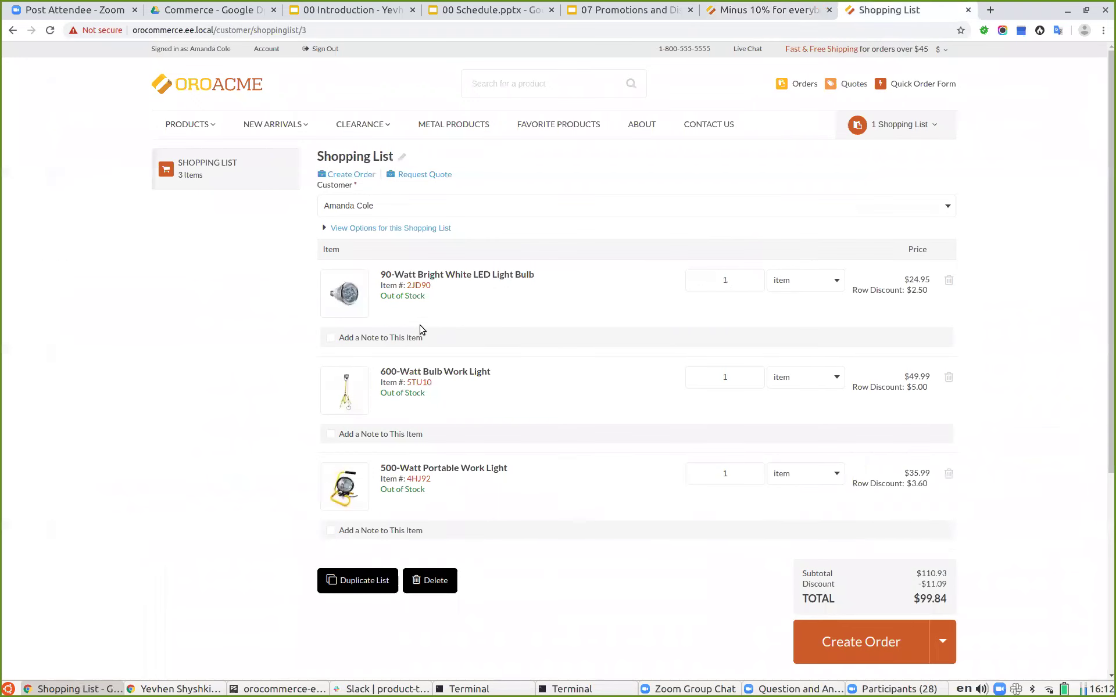
double_click(418, 285)
left_click(770, 10)
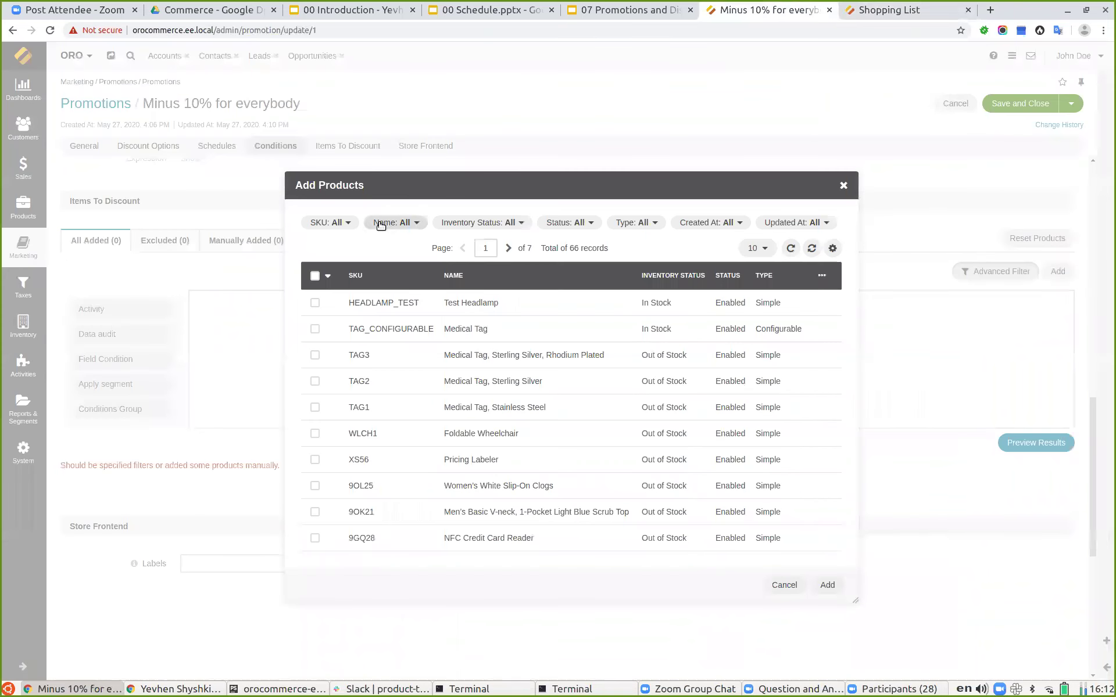
left_click(327, 225)
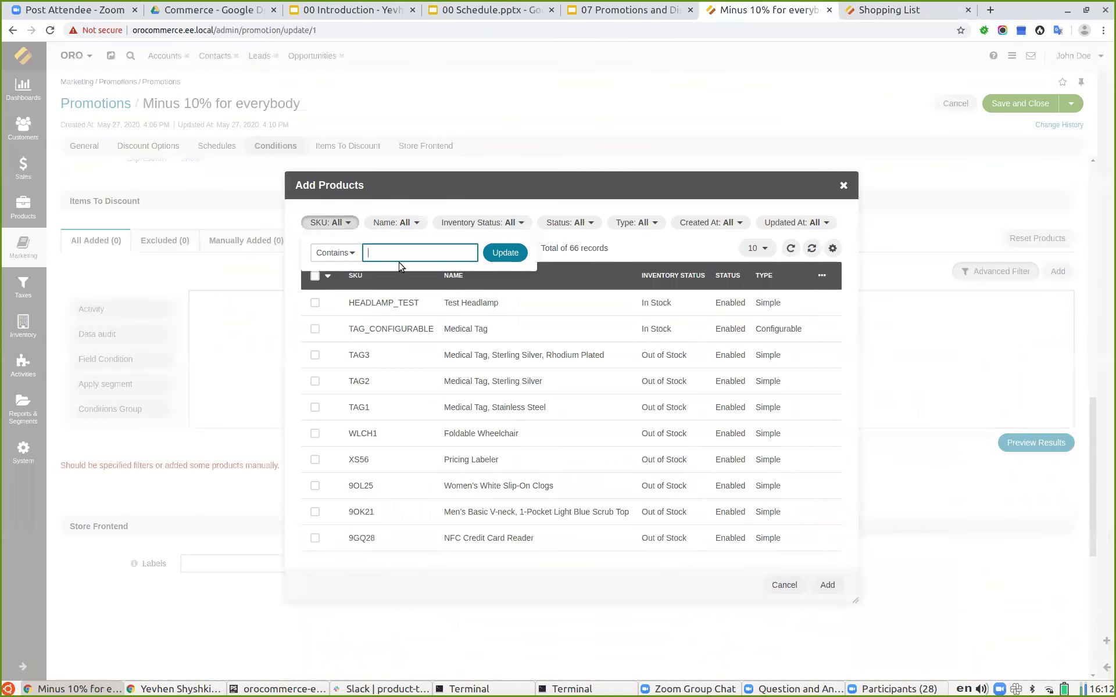
left_click(504, 253)
left_click(281, 420)
left_click(857, 467)
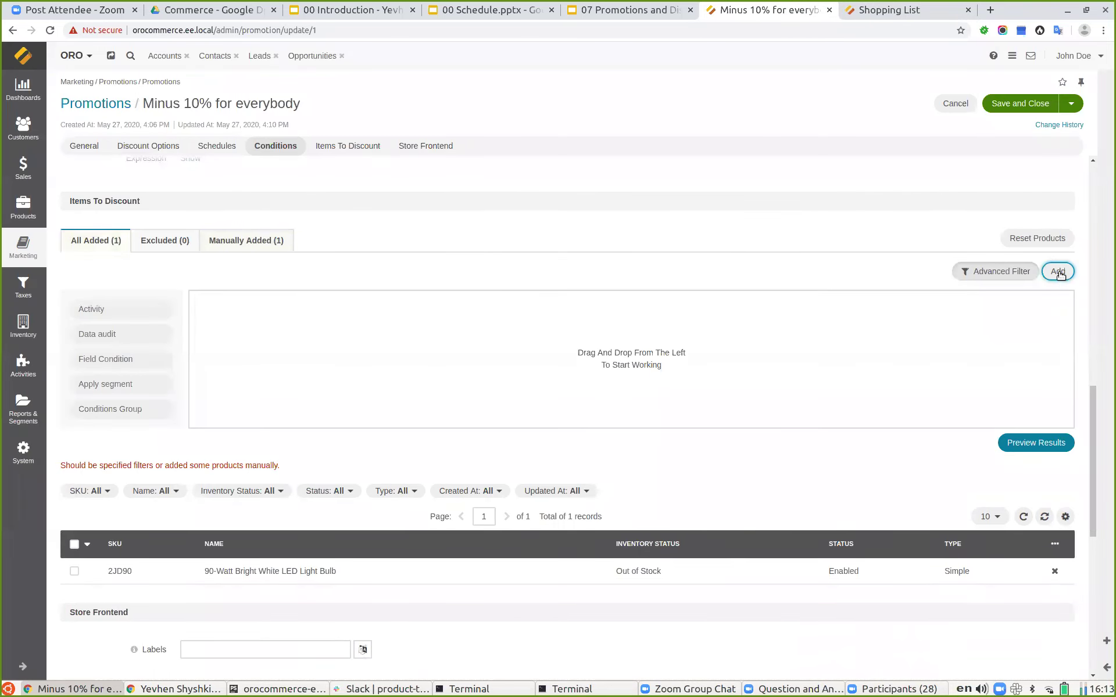
- Copy the 600-Watt Bulb Work Light's SKU 5TU10 from the shopping list and manually add that product to the items to discount
left_click(1058, 272)
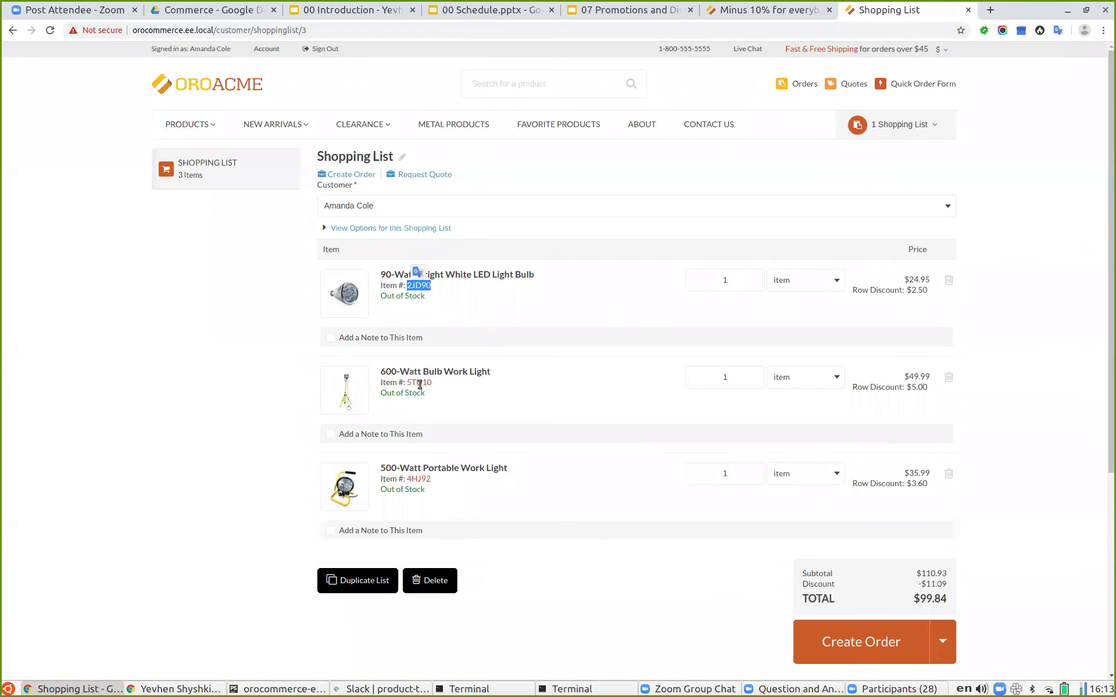
double_click(419, 383)
key("ctrl+c")
left_click(737, 8)
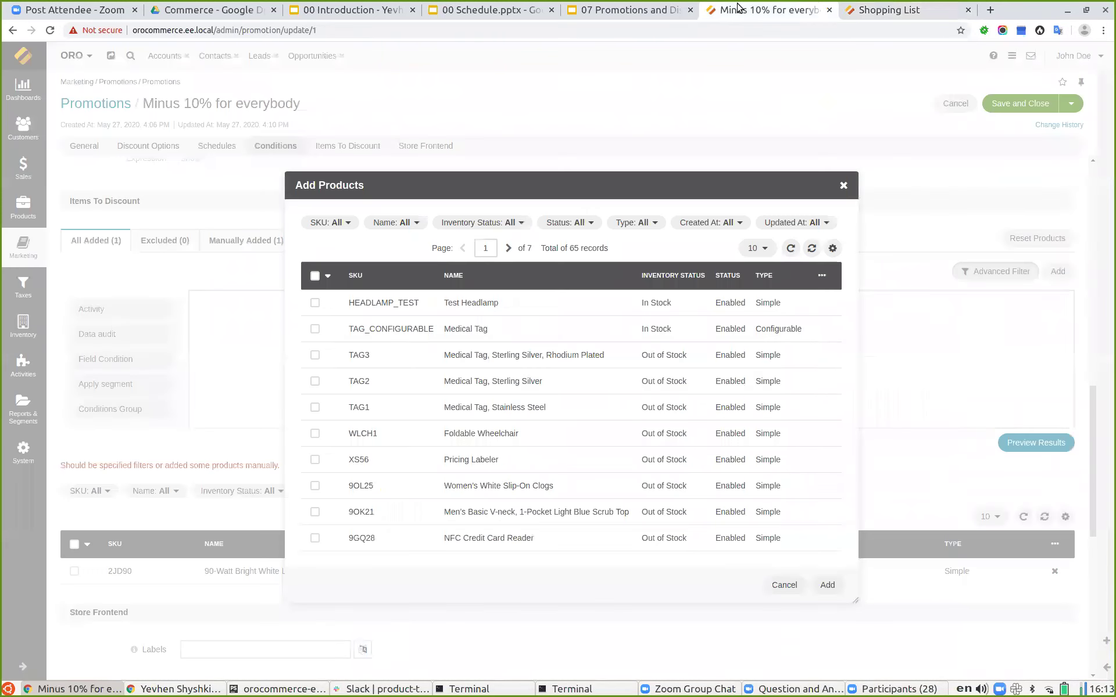
left_click(330, 222)
key("ctrl+v")
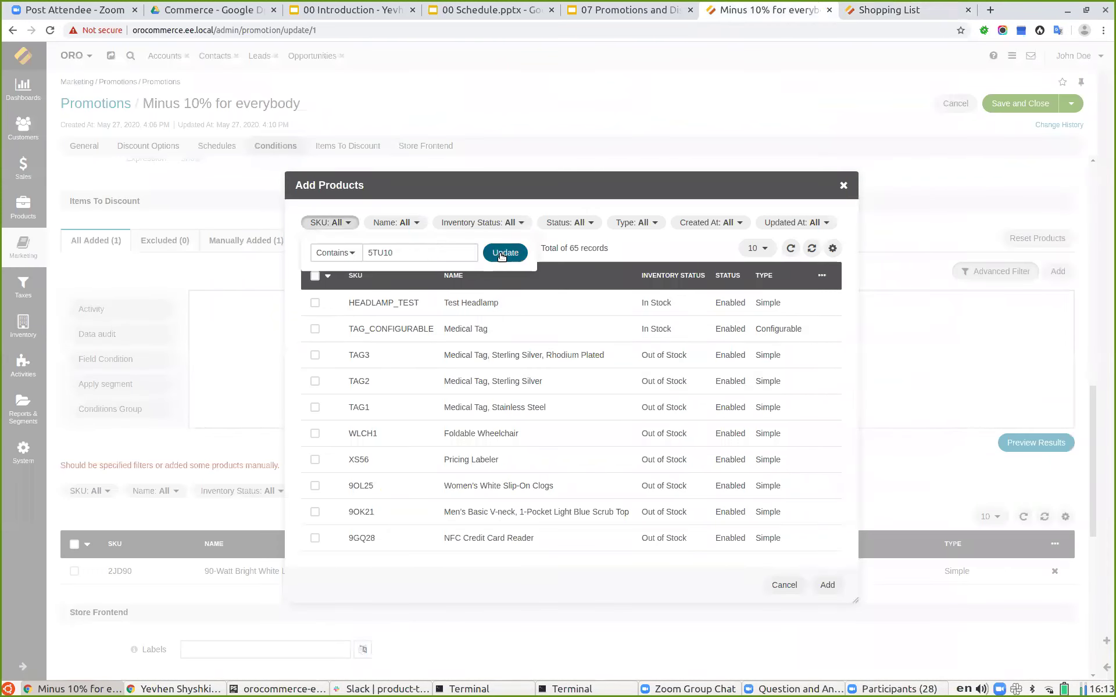
left_click(505, 254)
left_click(282, 421)
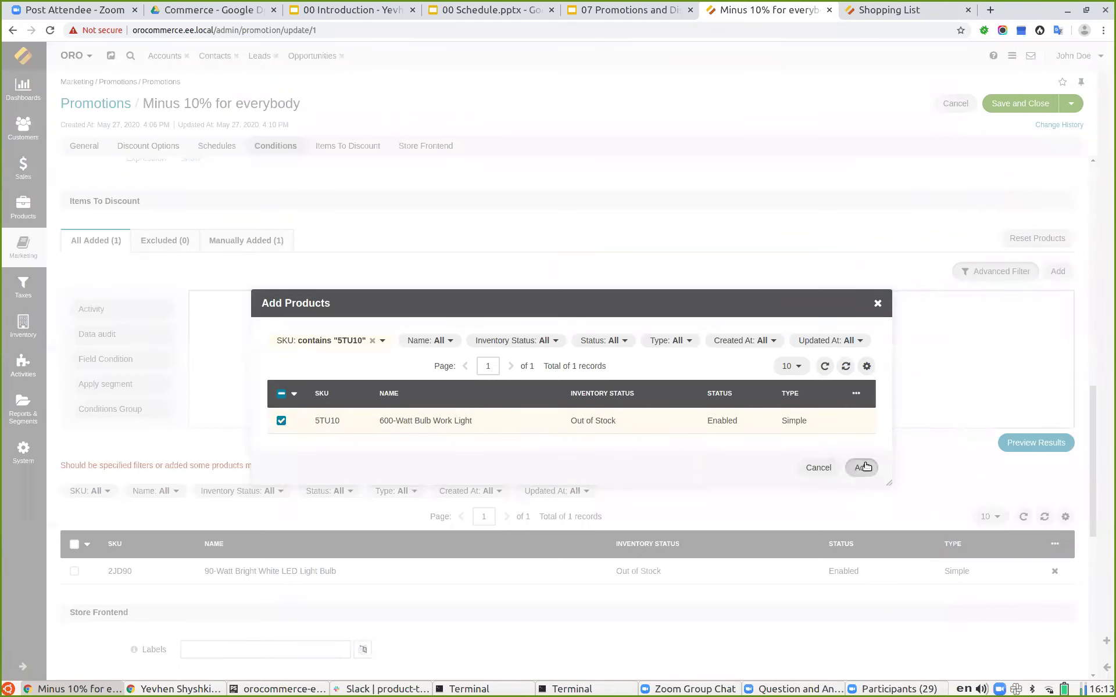
left_click(861, 468)
- Preview the manually added items to discount, then save and close the promotion
left_click(1023, 444)
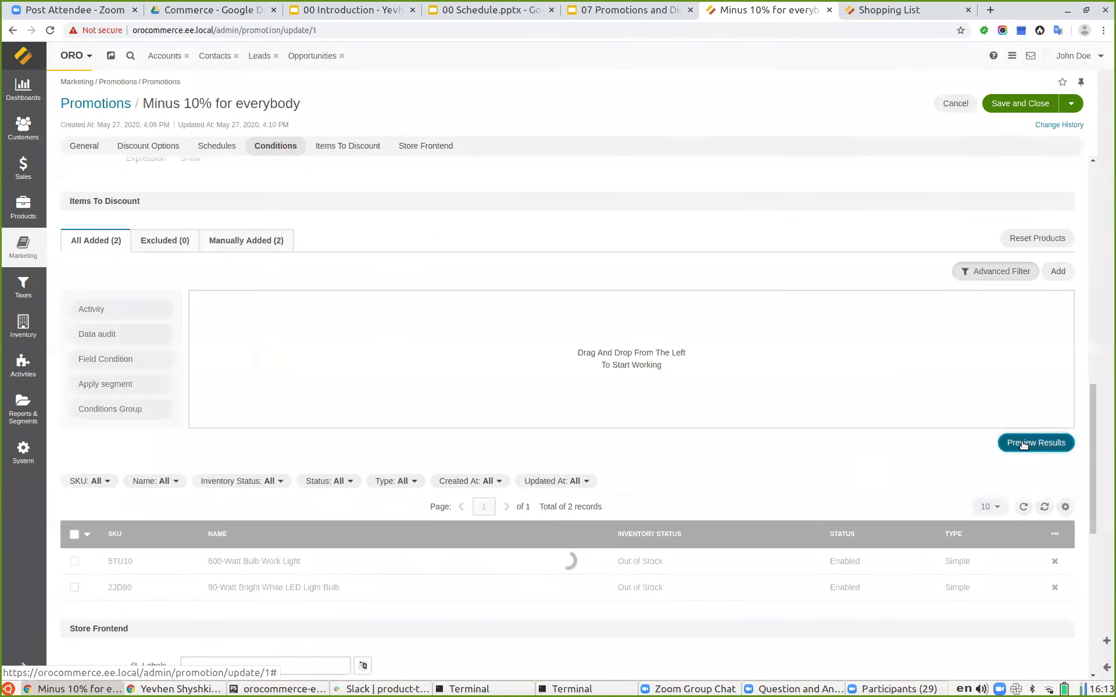
scroll(585, 473, "down", 2)
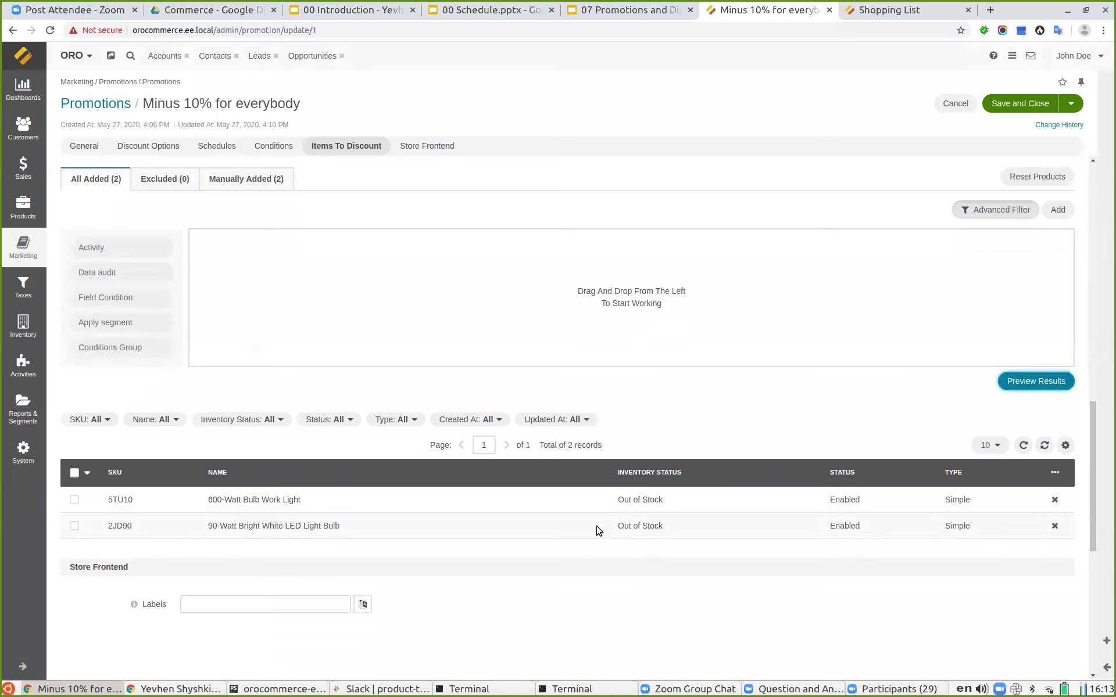
left_click(1010, 104)
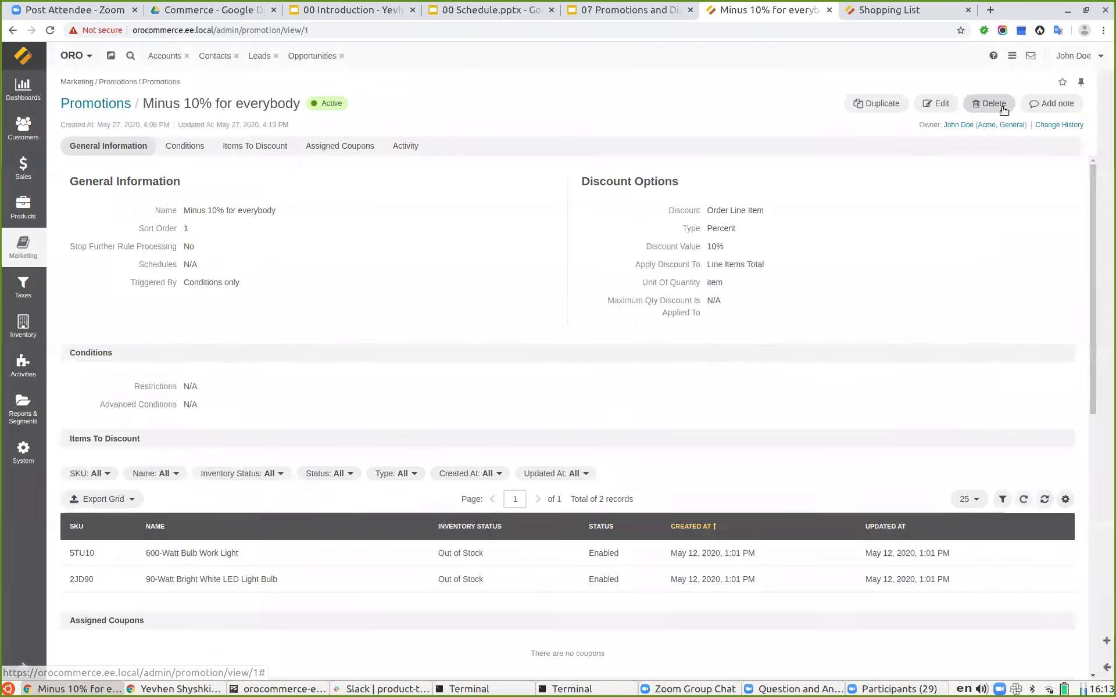
- Reload the storefront shopping list and check the row discounts and the total discount
left_click(854, 12)
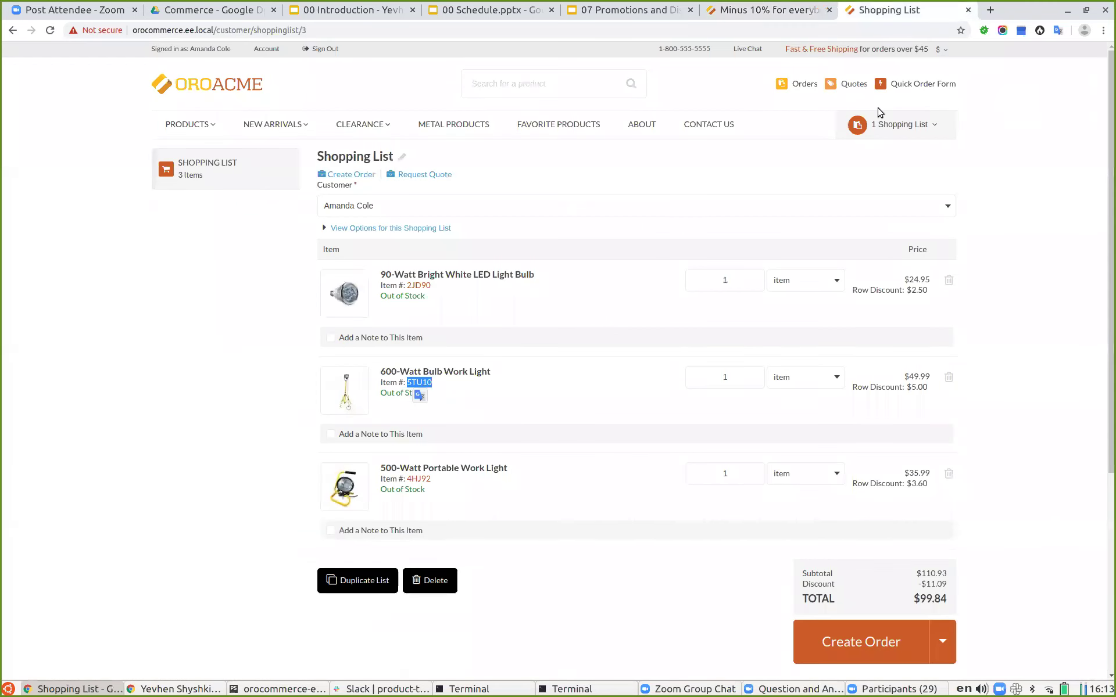
left_click(49, 31)
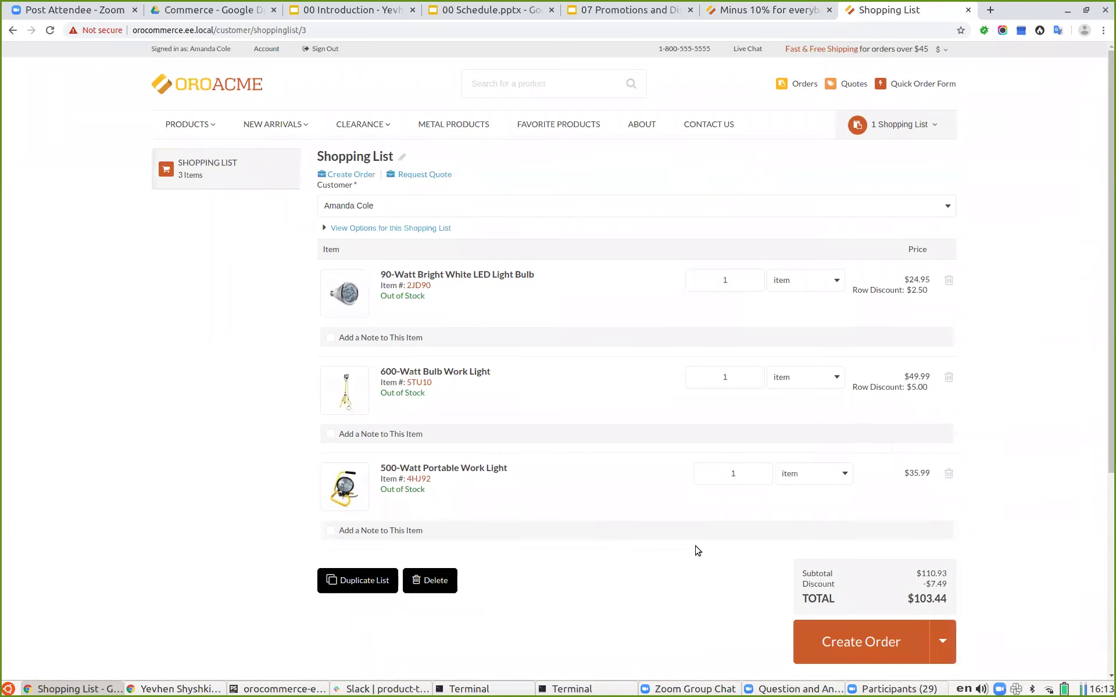
left_click(763, 690)
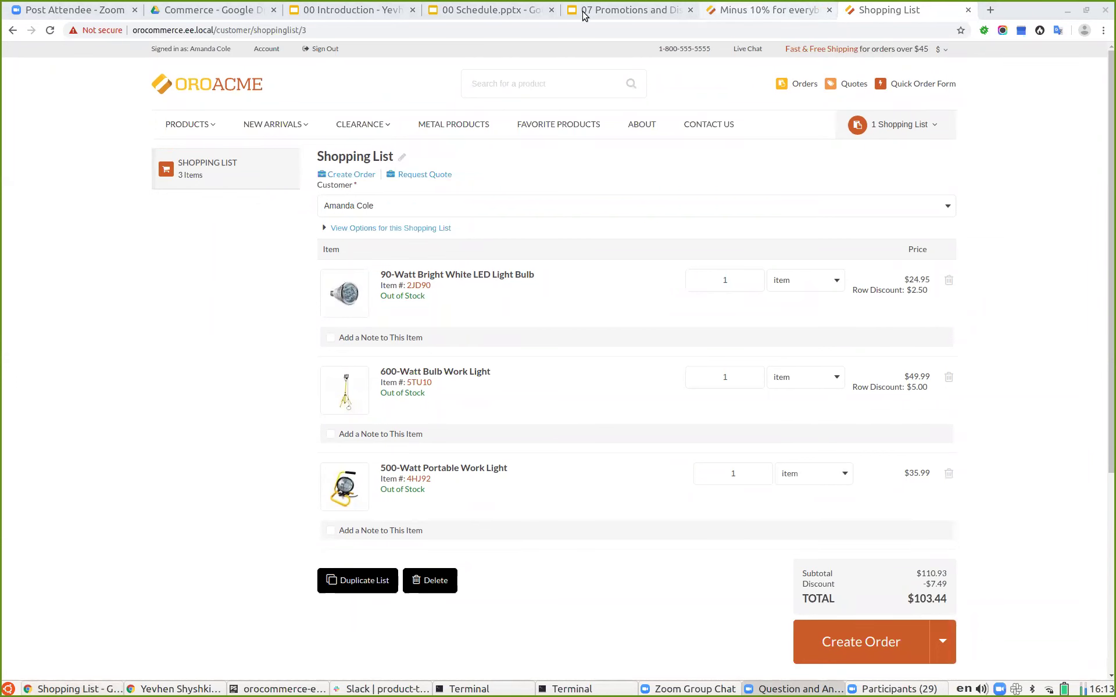
- Switch to the "07 Promotions and Discounts - Theory" slides and present the "Discount: Buy X Get Y" slide
left_click(604, 10)
scroll(95, 523, "down", 2)
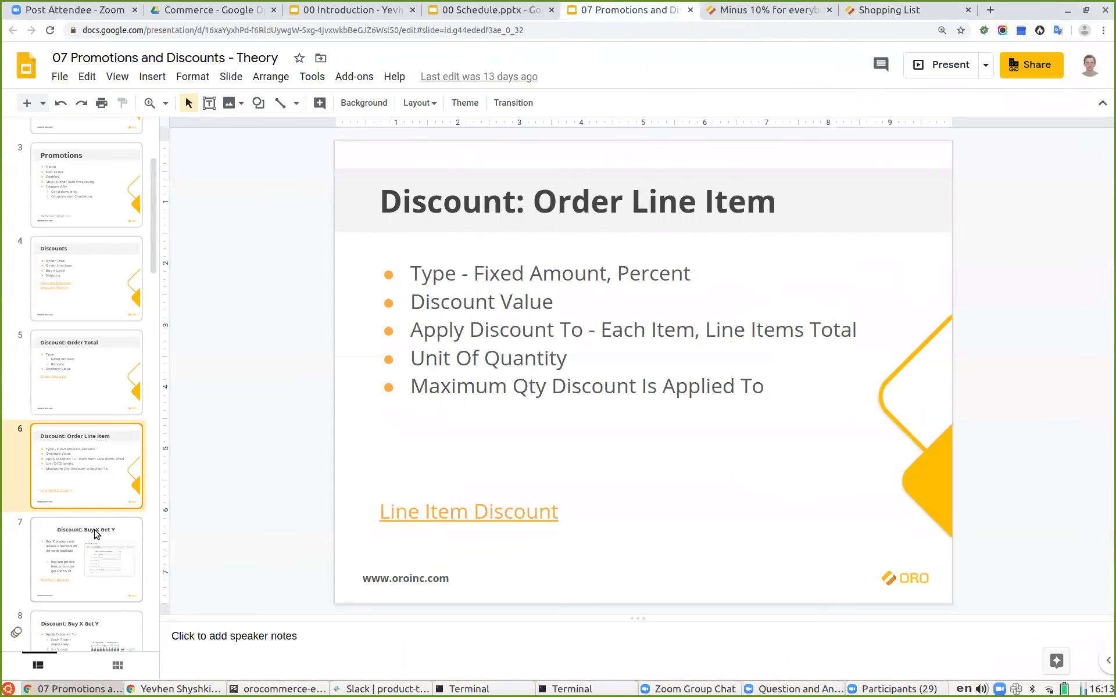
key("Down")
left_click(923, 67)
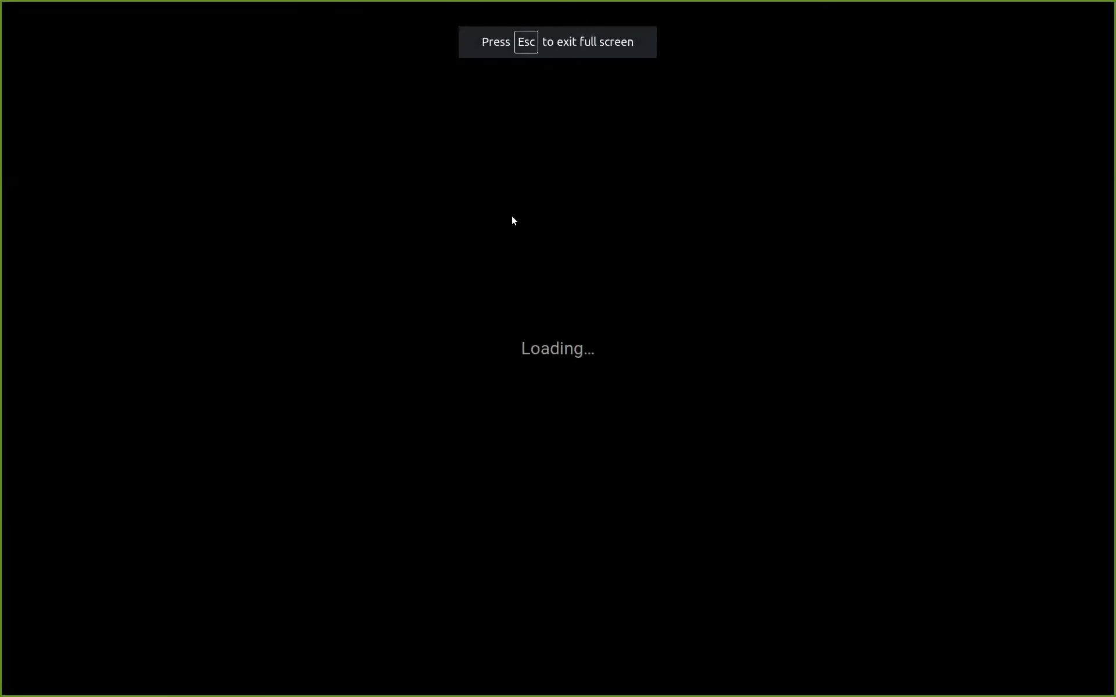
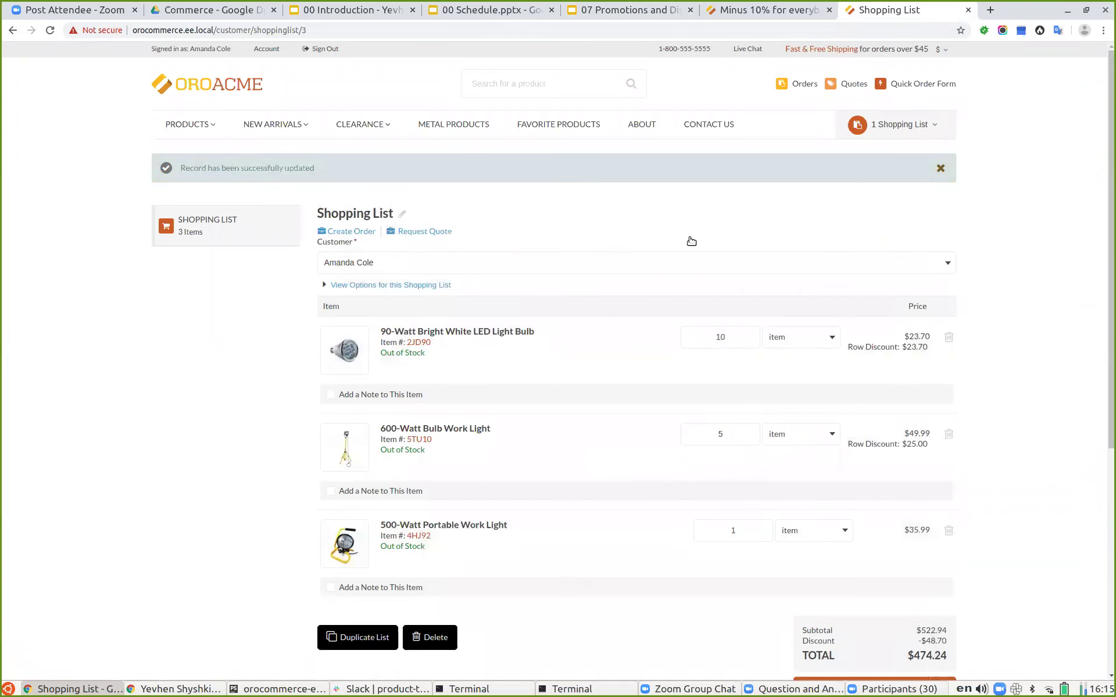
- Open the "Minus 10% for everybody" promotion for editing and set its discount to Buy X Get Y (Same Product) with type Fixed Amount
left_click(617, 11)
left_click(496, 8)
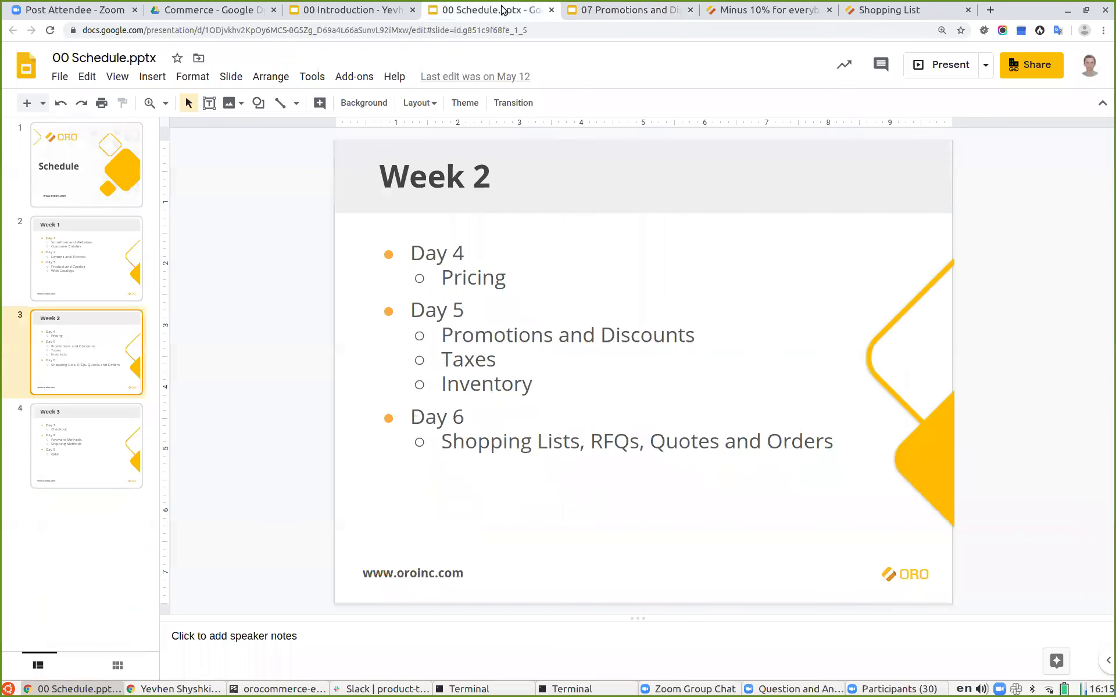
left_click(753, 11)
left_click(929, 108)
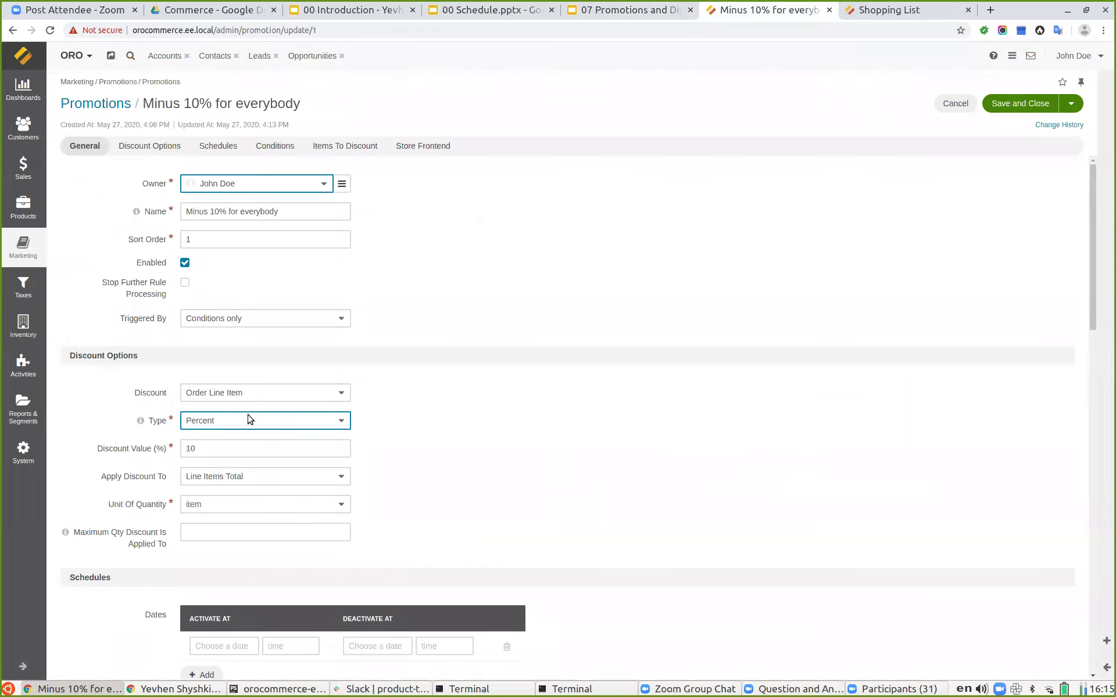
left_click(226, 393)
left_click(231, 429)
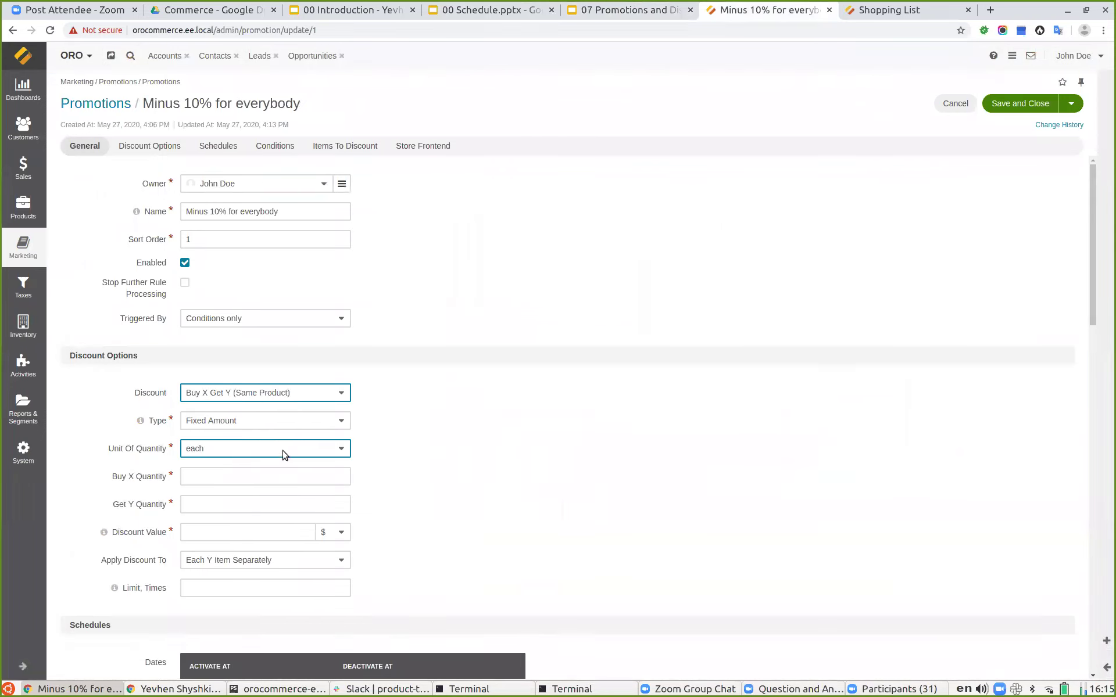
left_click(218, 423)
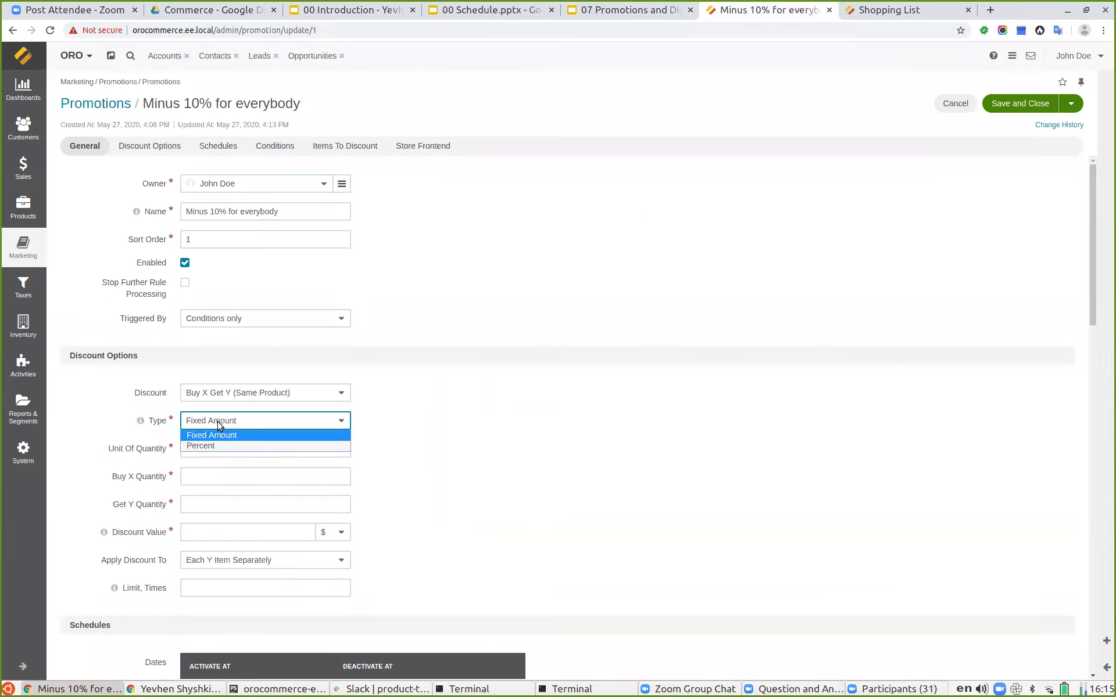
left_click(226, 439)
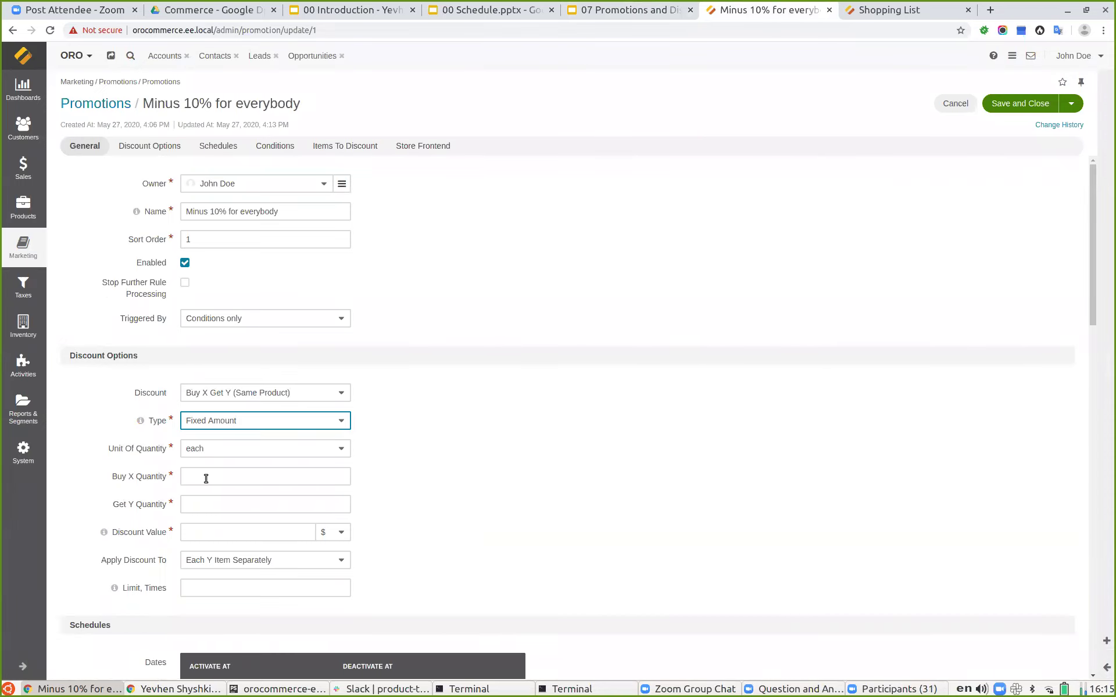
- Check the product units in the shopping list and set the promotion's unit of quantity to item
left_click(215, 451)
left_click(872, 8)
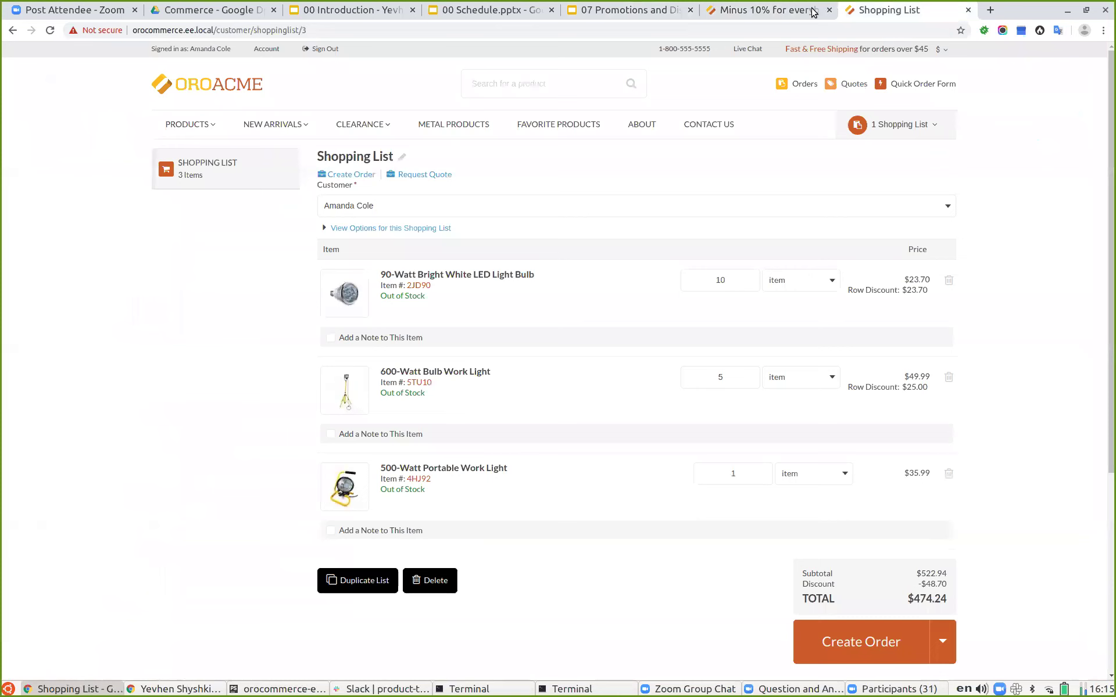
left_click(760, 10)
left_click(224, 450)
left_click(226, 486)
- Set Buy X Quantity 3, Get Y Quantity 2 and a discount of $1 on Each Y Item Separately, then save and close the promotion
left_click(204, 477)
type("3")
left_click(200, 499)
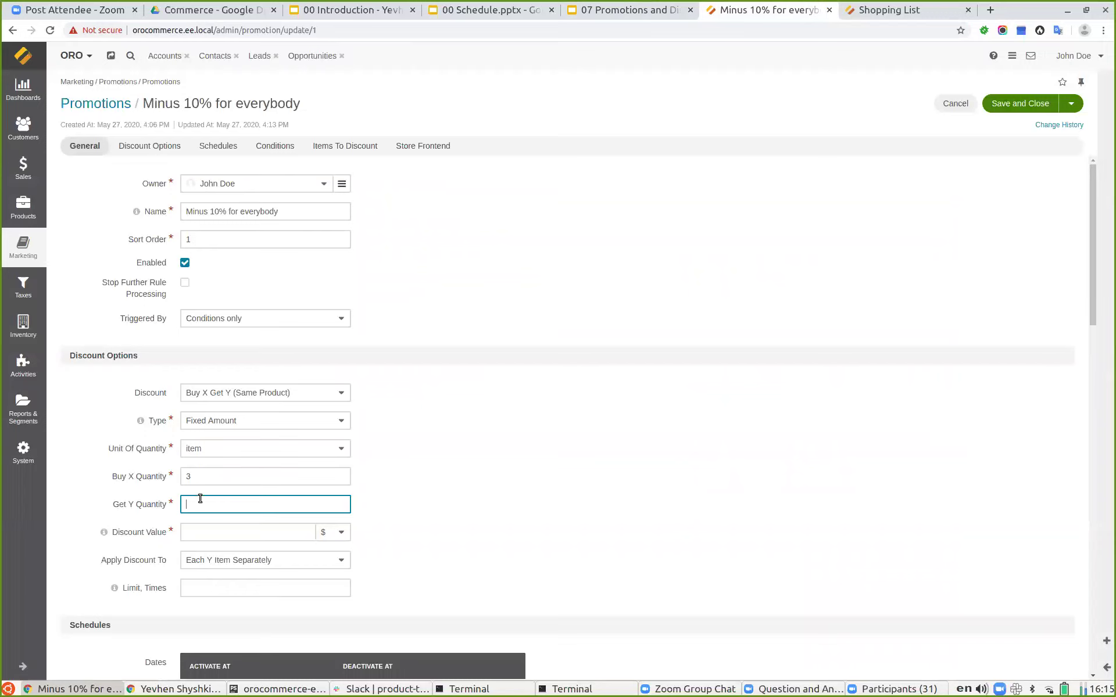
left_click(222, 530)
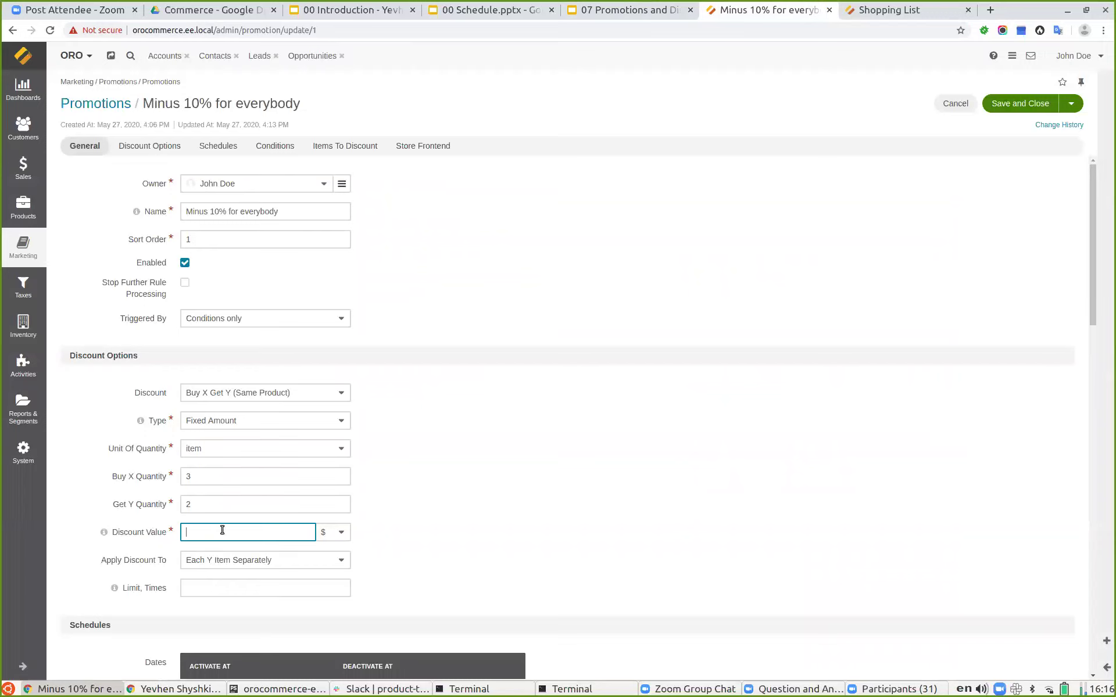
left_click(219, 560)
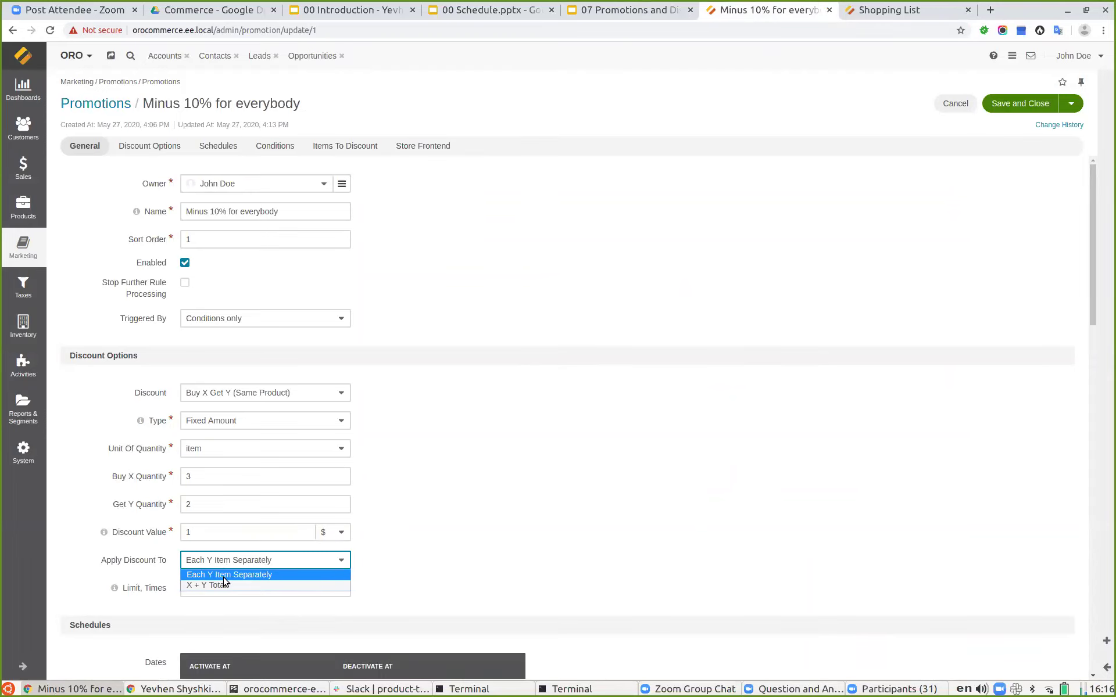
left_click(223, 576)
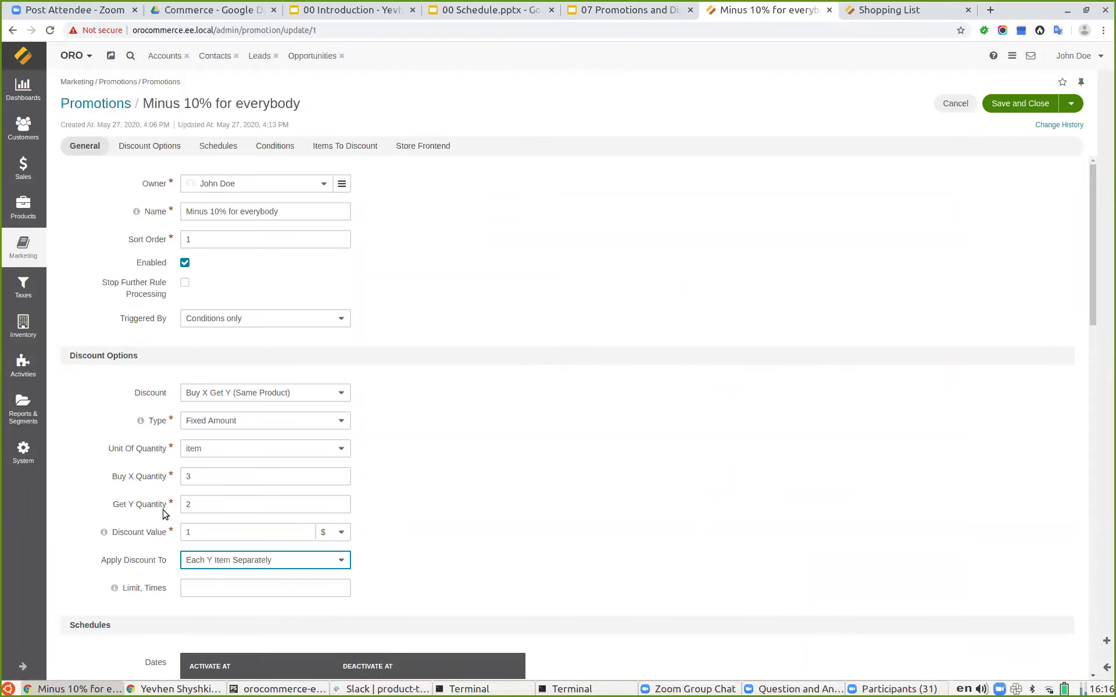
left_click(1009, 105)
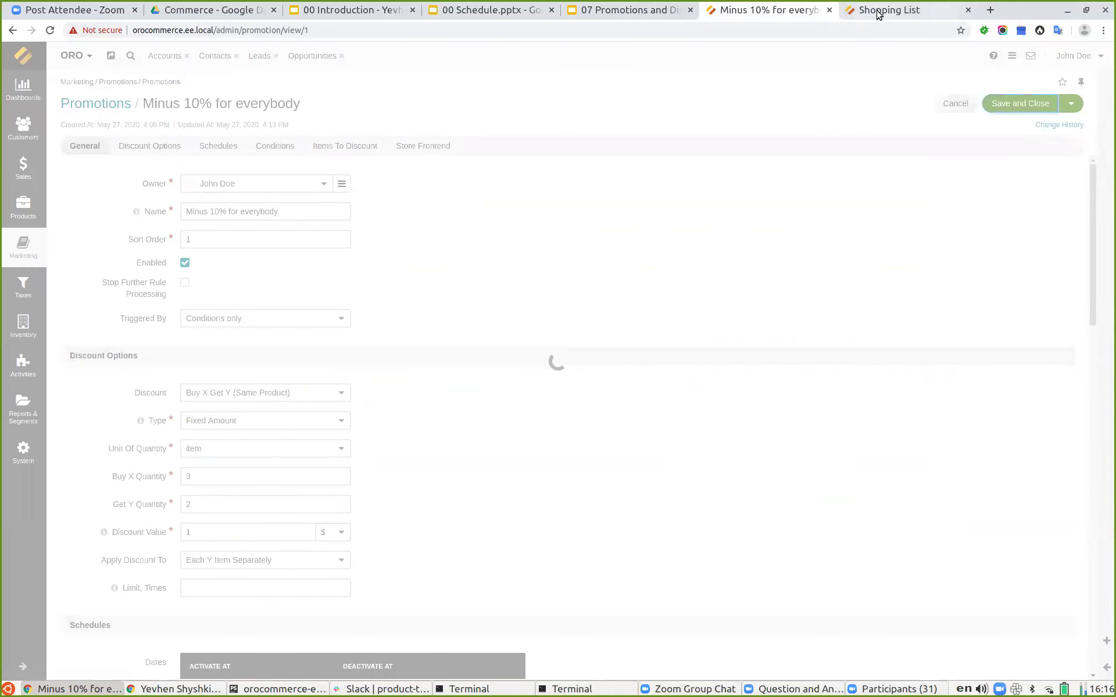
- Refresh the storefront shopping list and check the 90-Watt Bright White LED Light Bulb's quantity and row discount
left_click(878, 10)
left_click(49, 31)
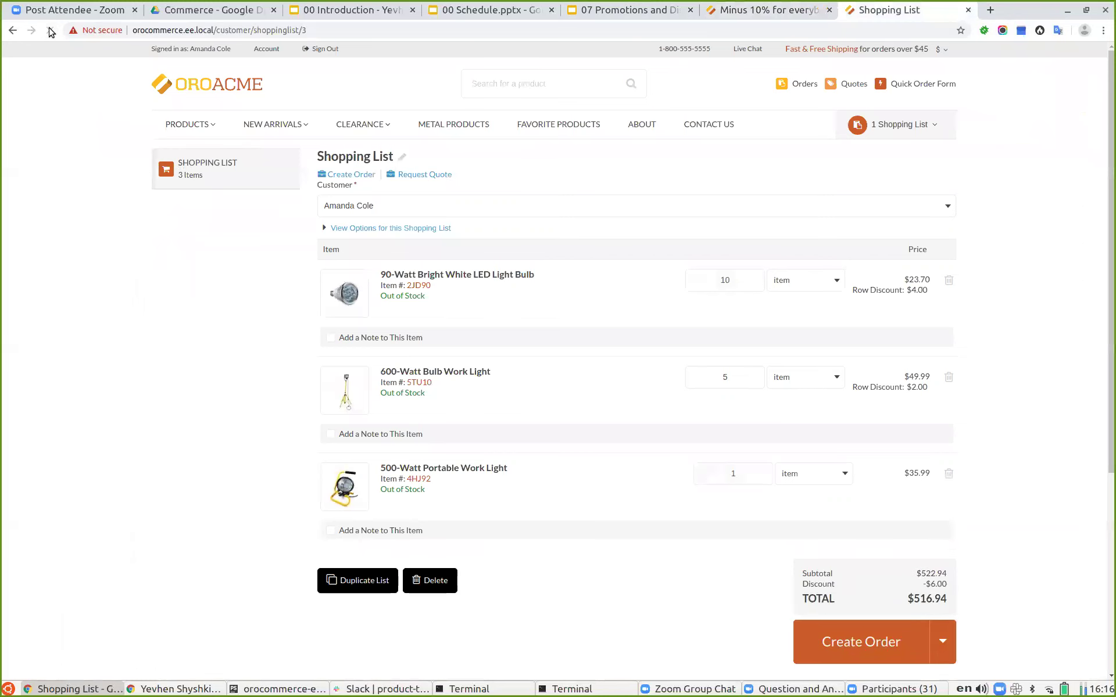
left_click(733, 285)
left_click_drag(909, 291, 930, 292)
left_click(733, 281)
- Change the promotion's Apply Discount To option to X + Y Total, save and close it, and refresh the shopping list
left_click(749, 9)
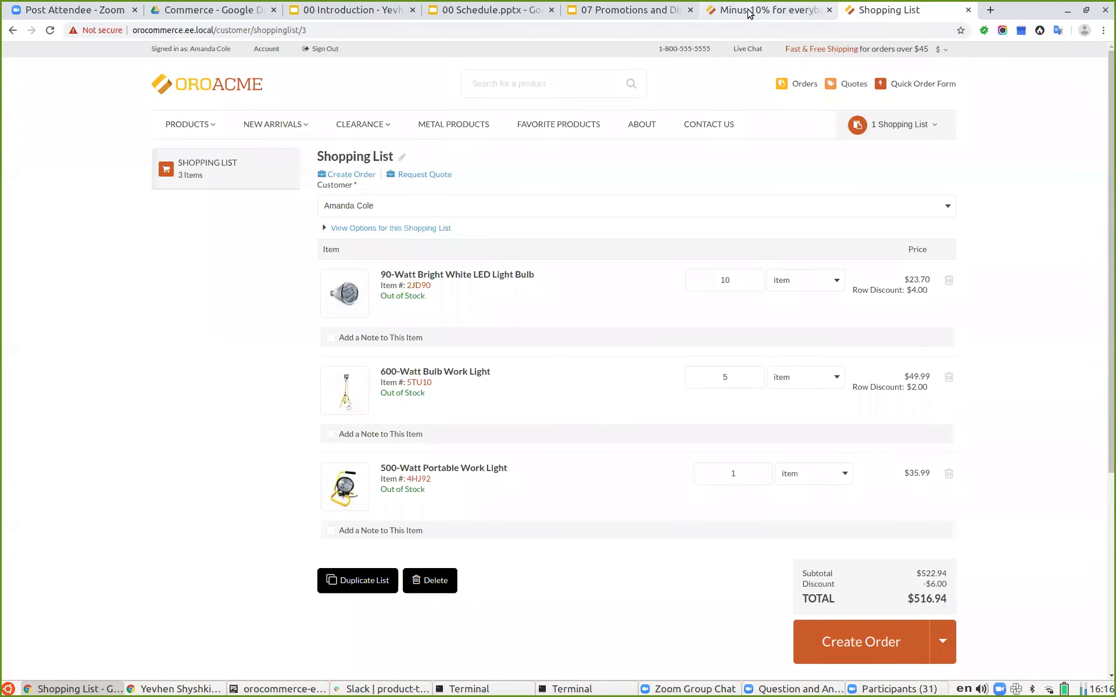
left_click(943, 103)
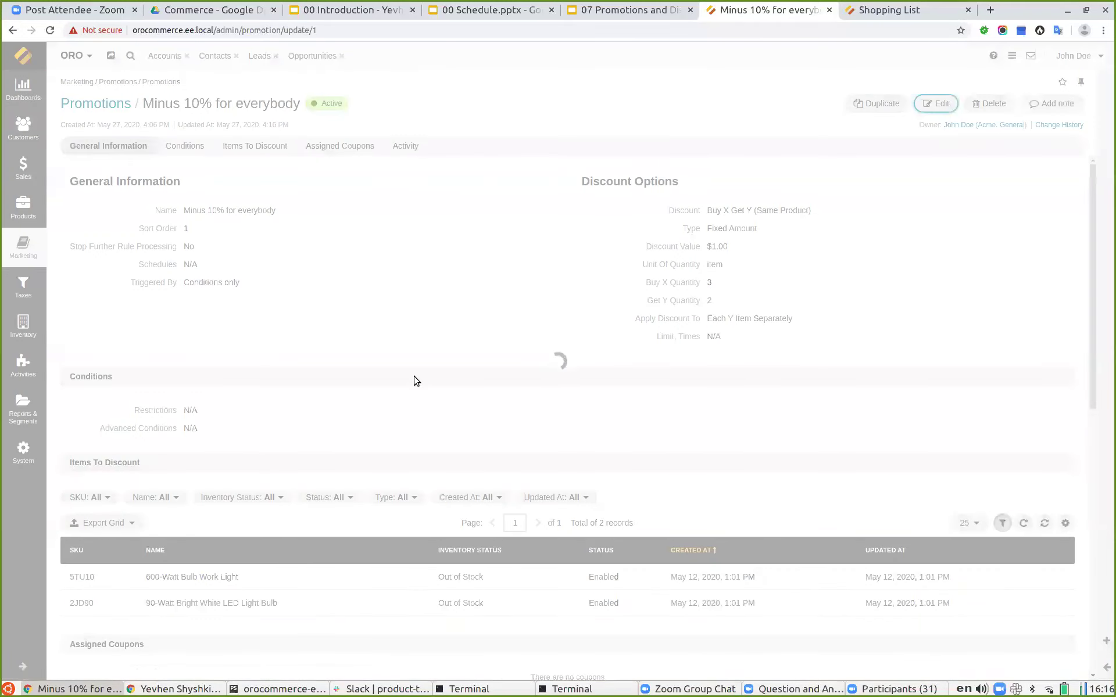
left_click(247, 560)
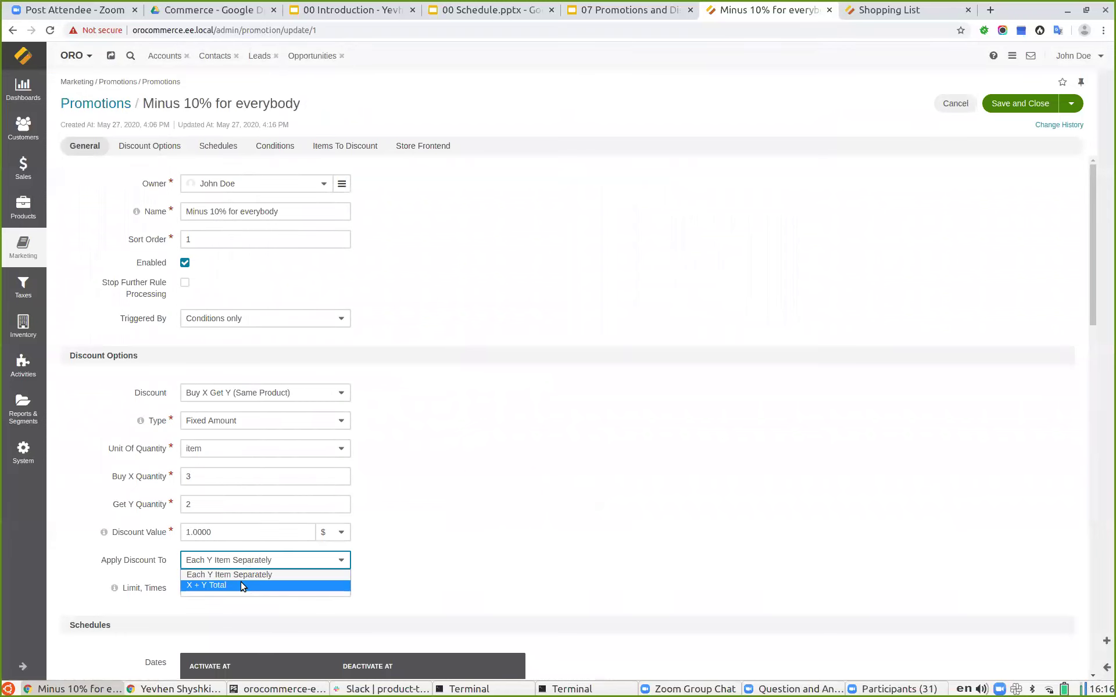
left_click(244, 585)
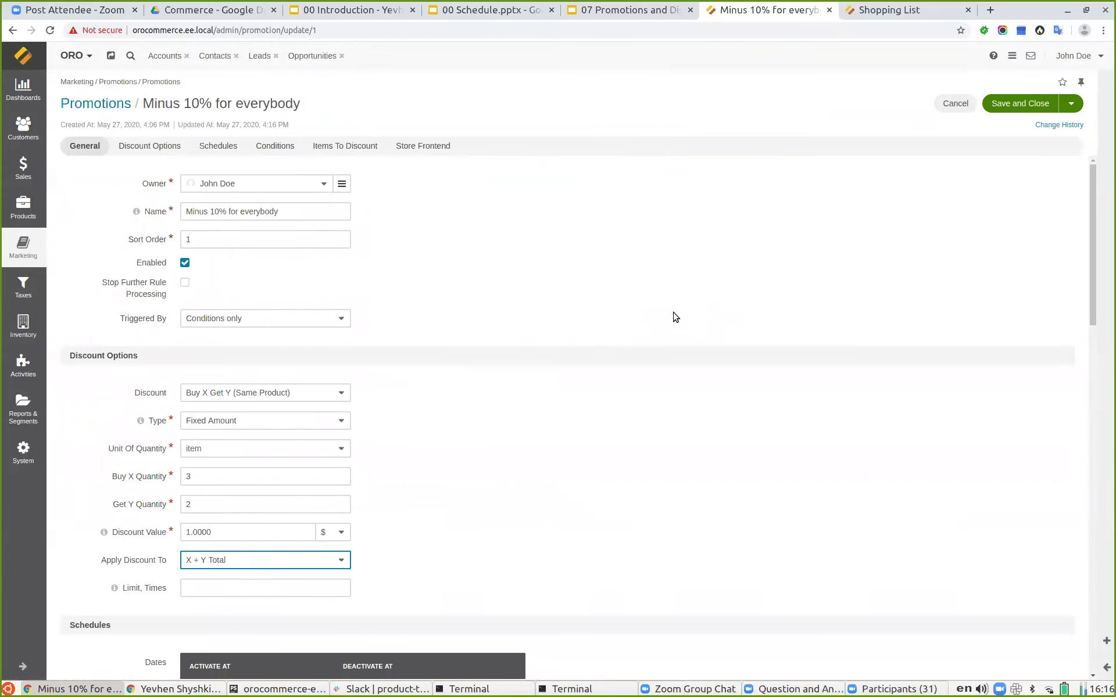
left_click(1010, 99)
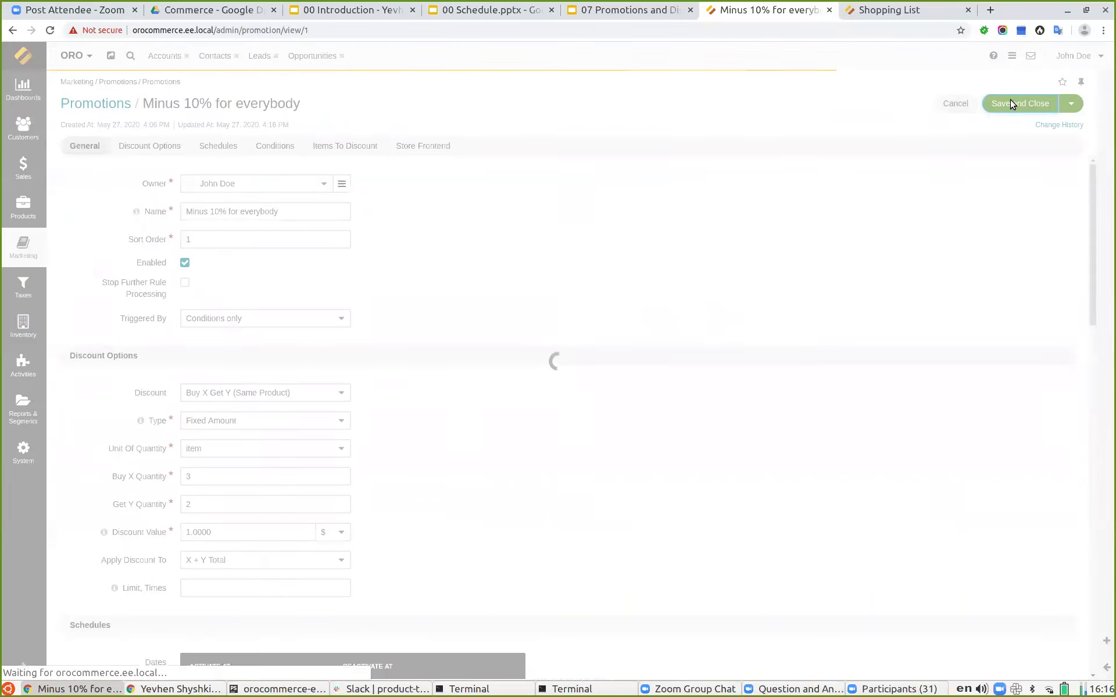
left_click(871, 17)
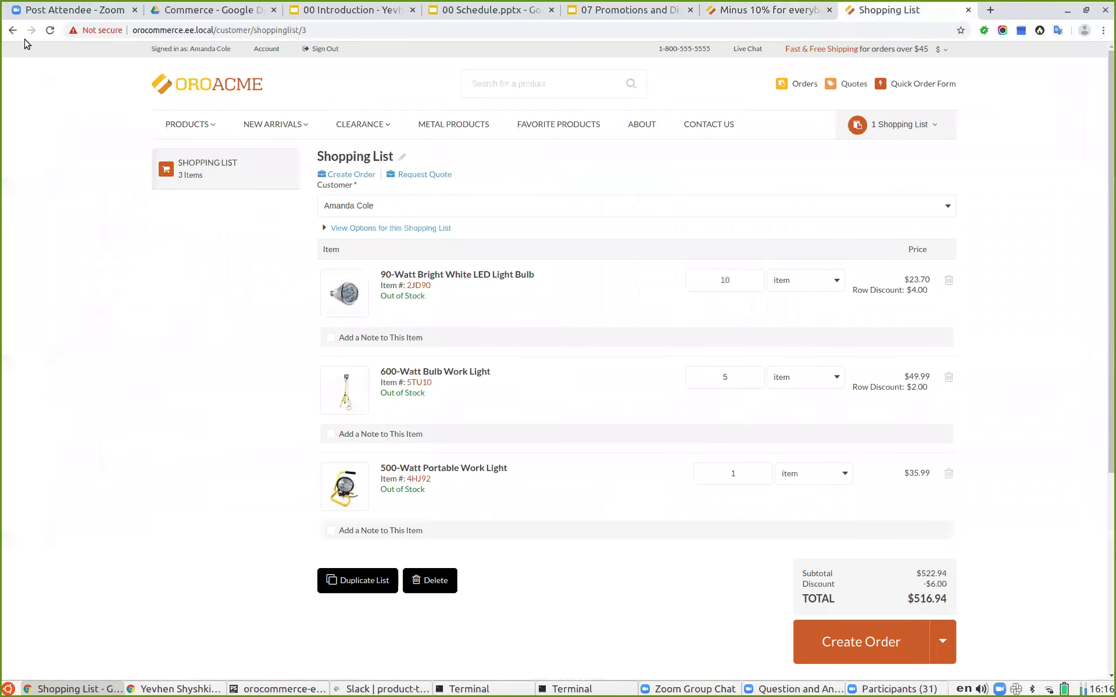
left_click(50, 30)
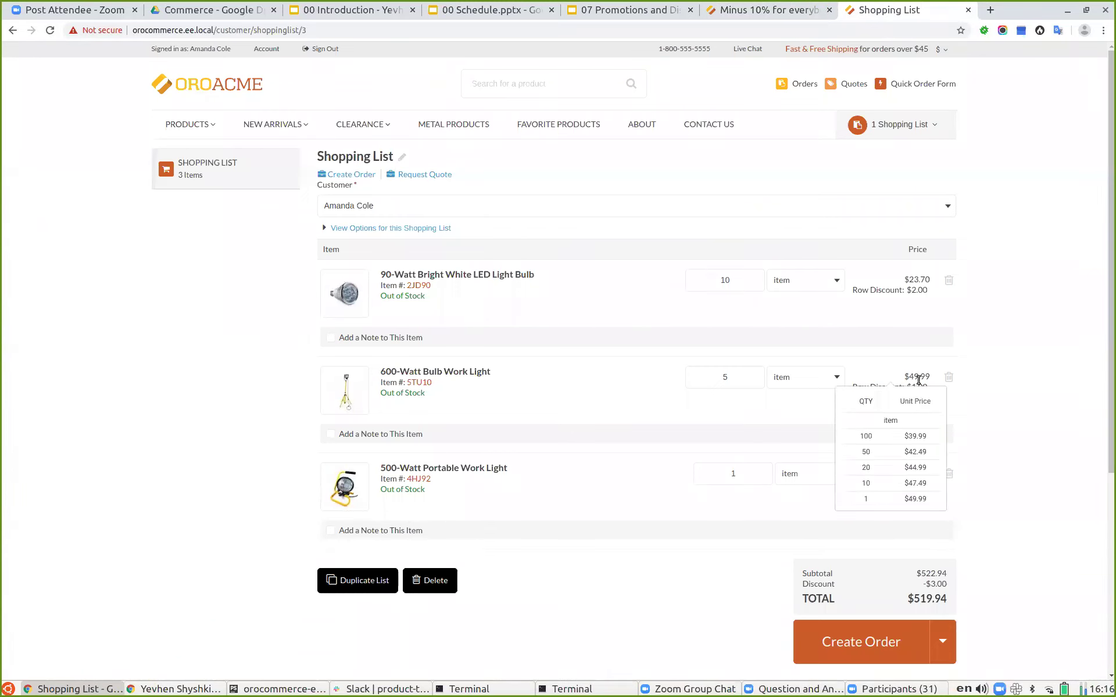
- Limit the "Minus 10% for everybody" promotion's discount to 1 time, then save and close it
left_click(744, 9)
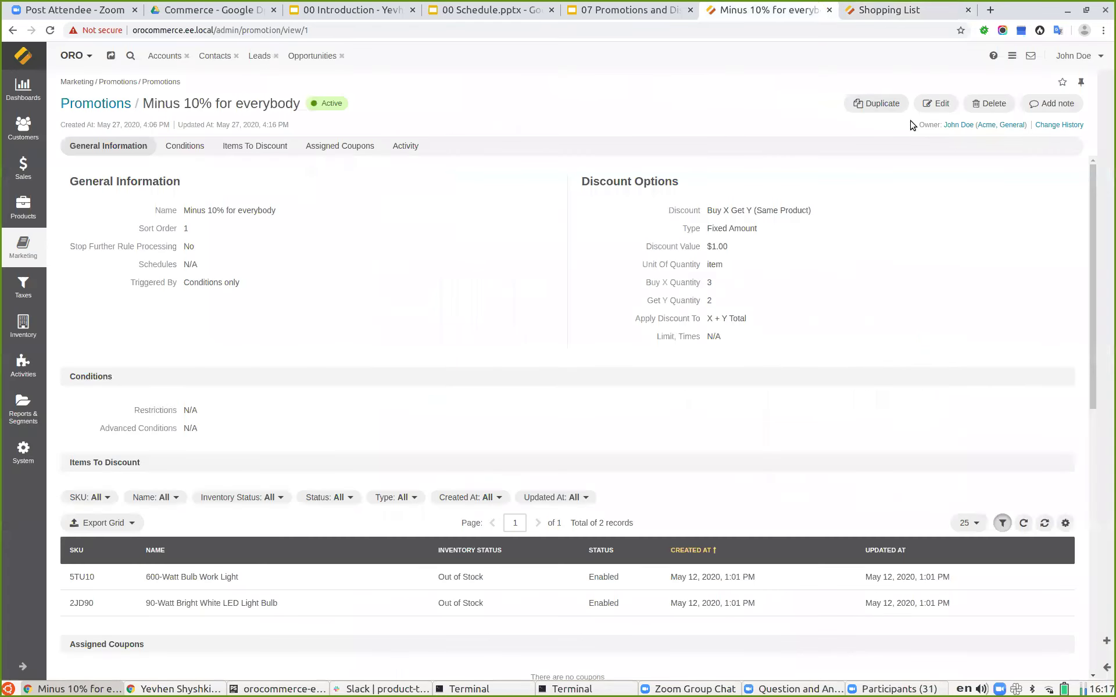
left_click(935, 104)
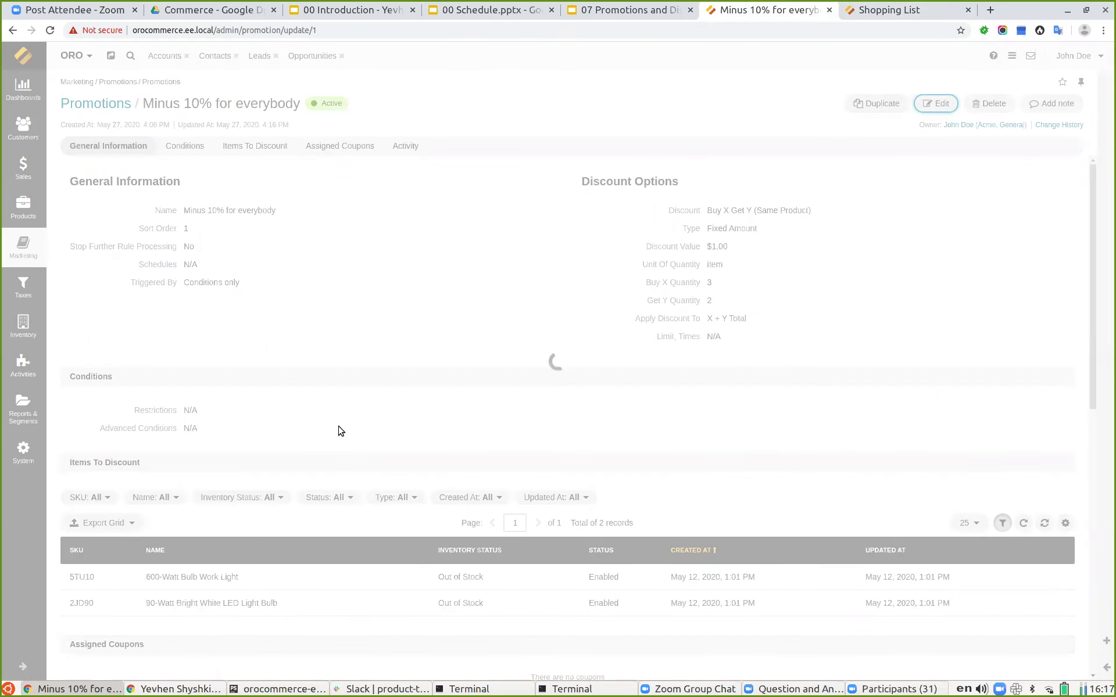
scroll(360, 547, "down", 2)
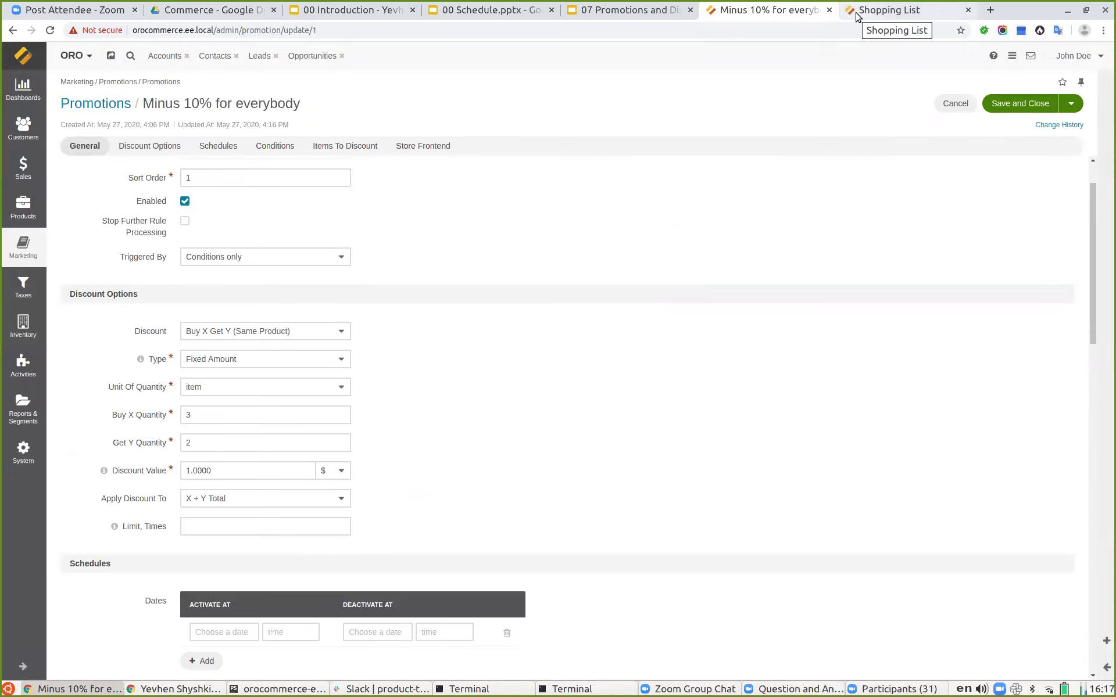
left_click(217, 525)
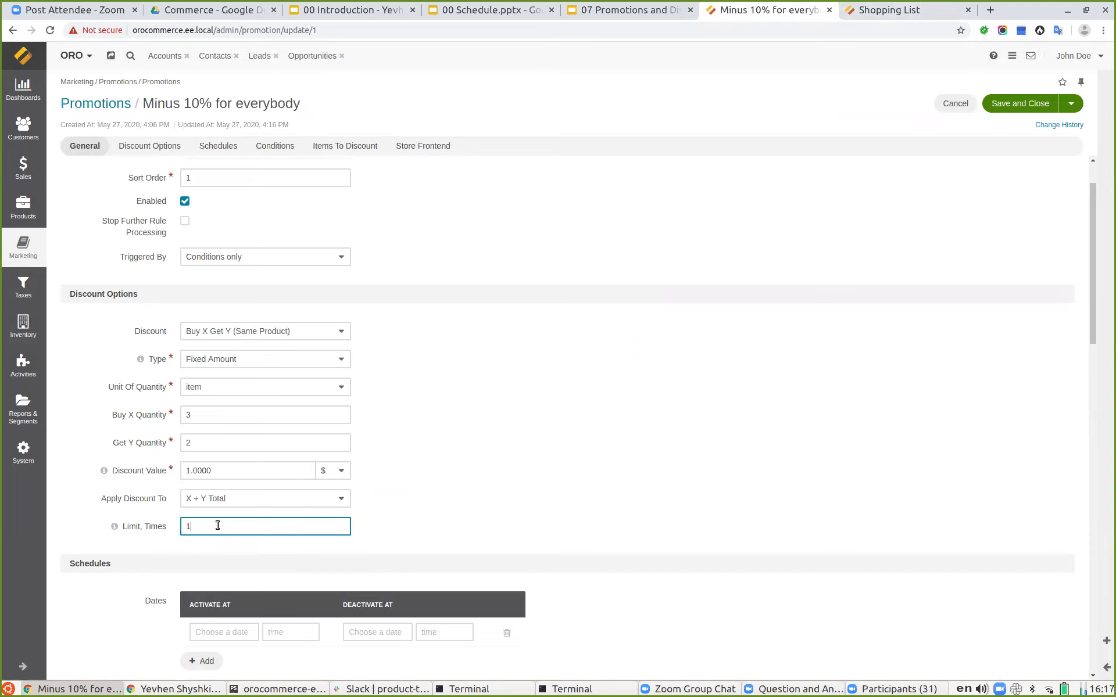
type("1")
left_click(1006, 105)
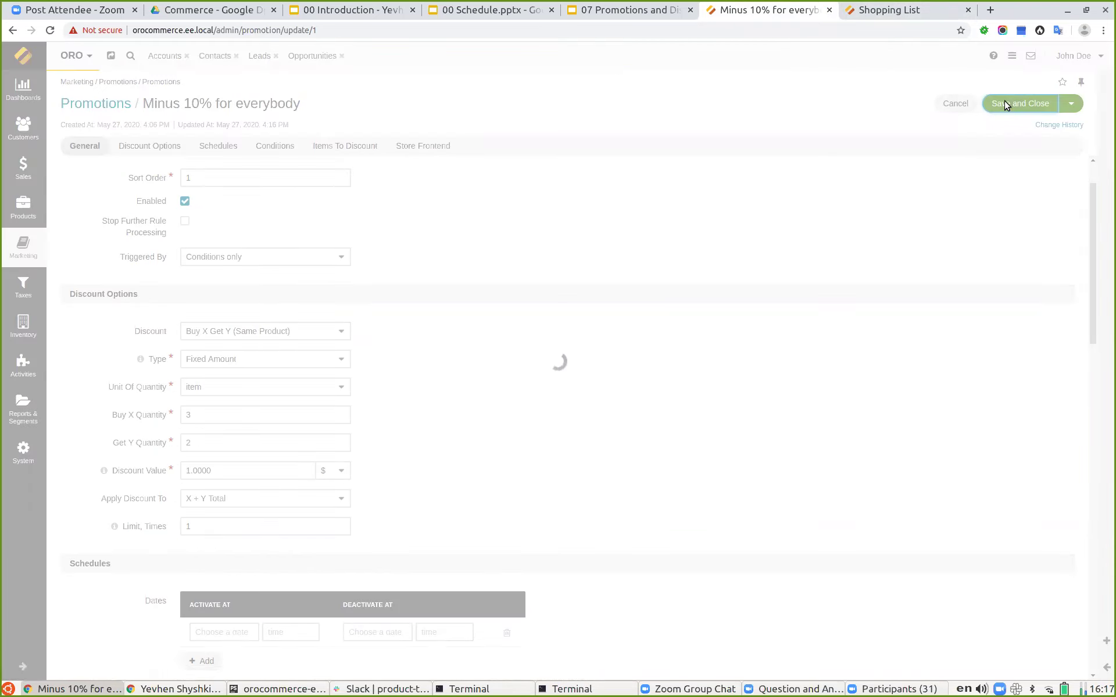
- Refresh the shopping list and examine the row discount of the 90-Watt LED light bulb under the new limit
left_click(880, 12)
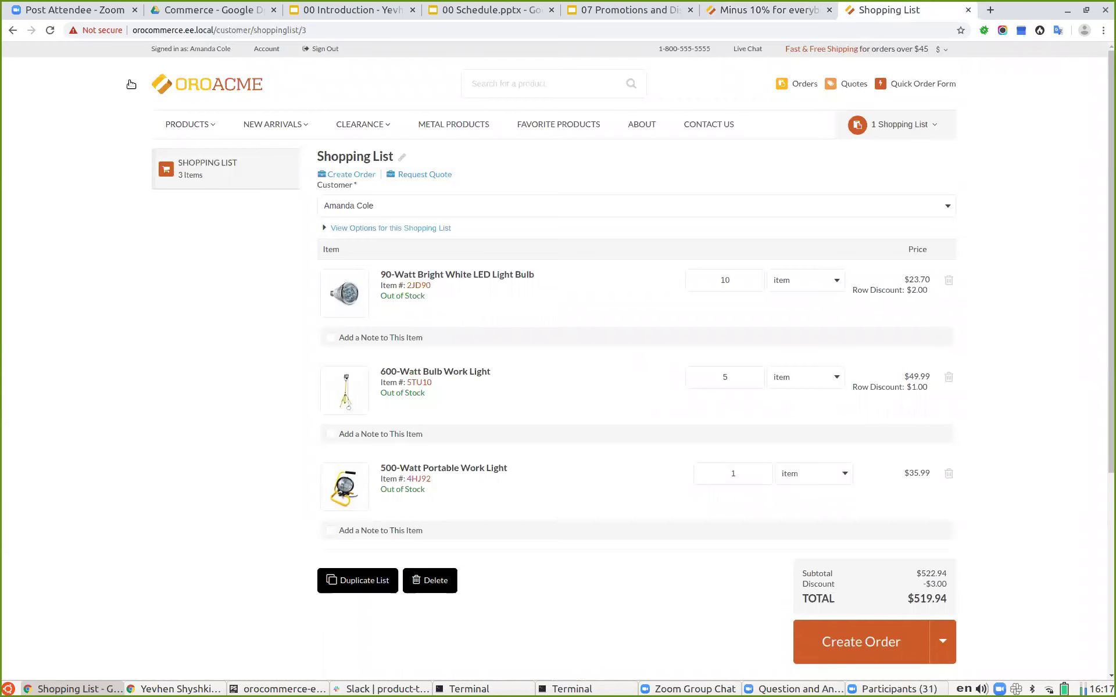
left_click(49, 31)
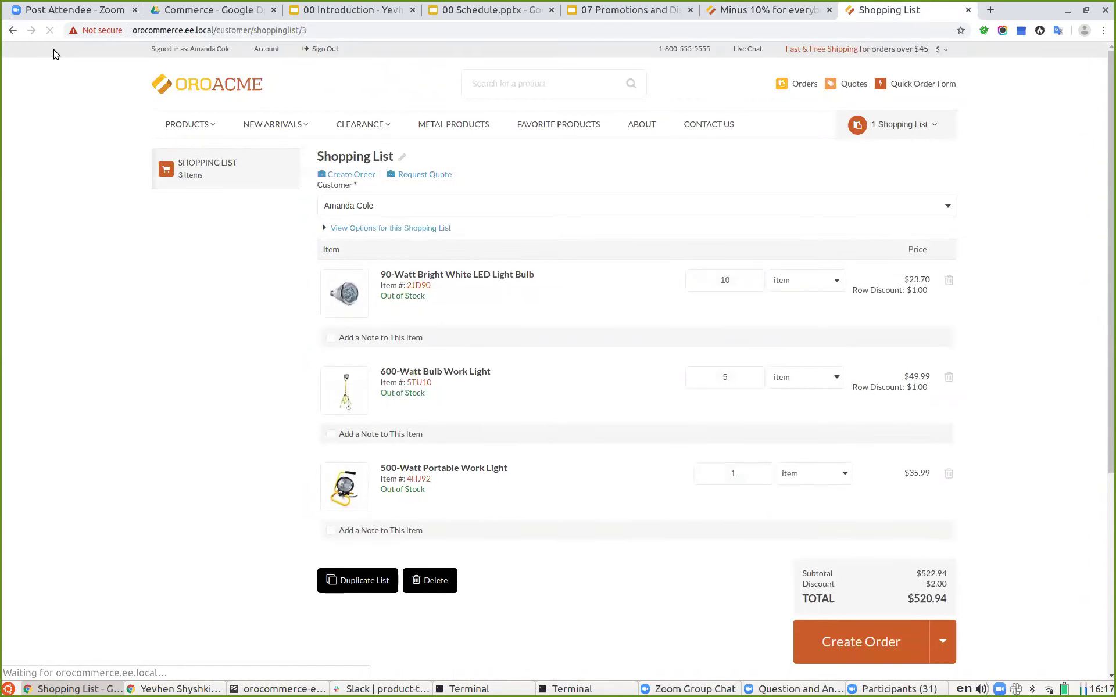
left_click_drag(911, 289, 920, 289)
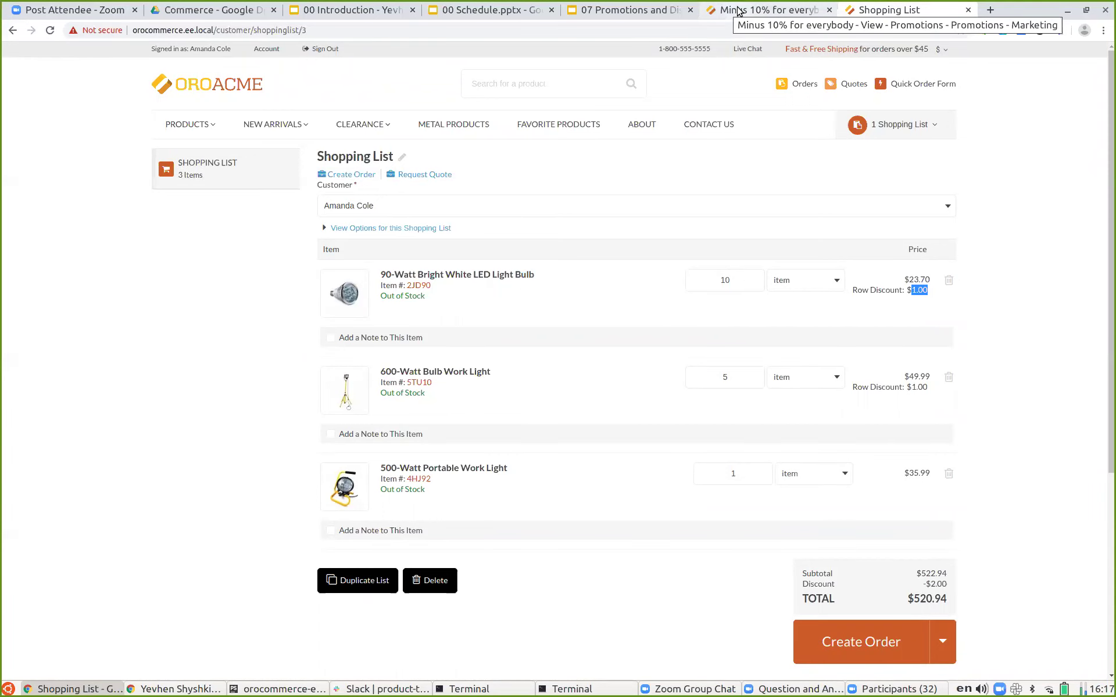
- Switch to the theory slides, present the "Discount: Shipping" slide and exit the presentation
left_click(609, 8)
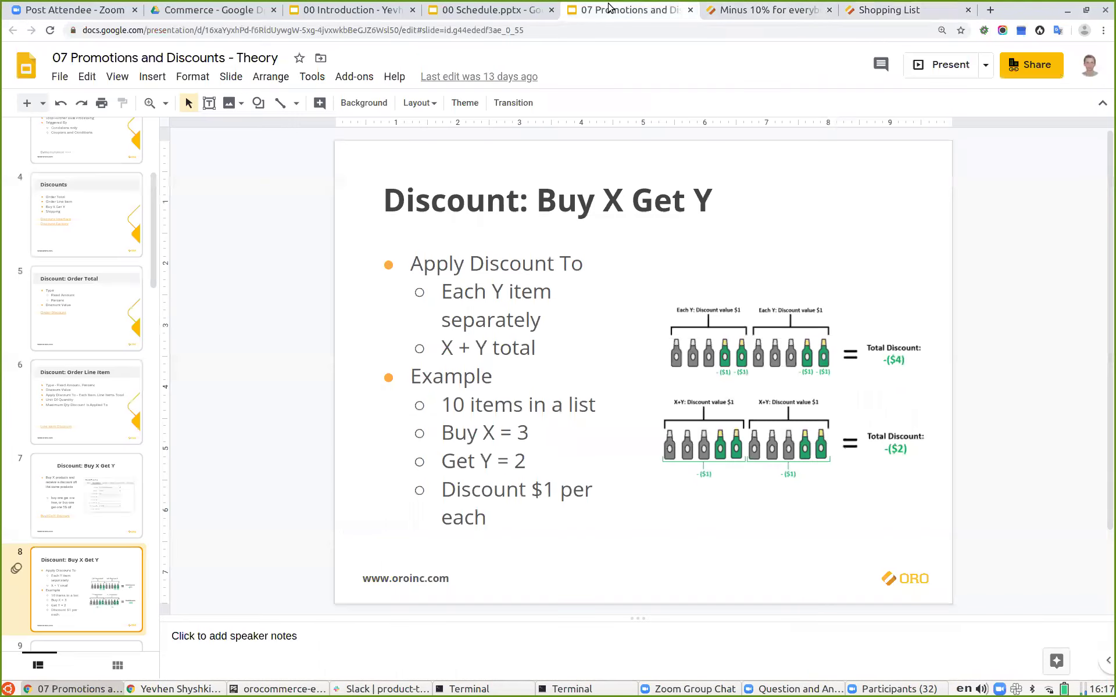
scroll(81, 509, "down", 3)
left_click(65, 519)
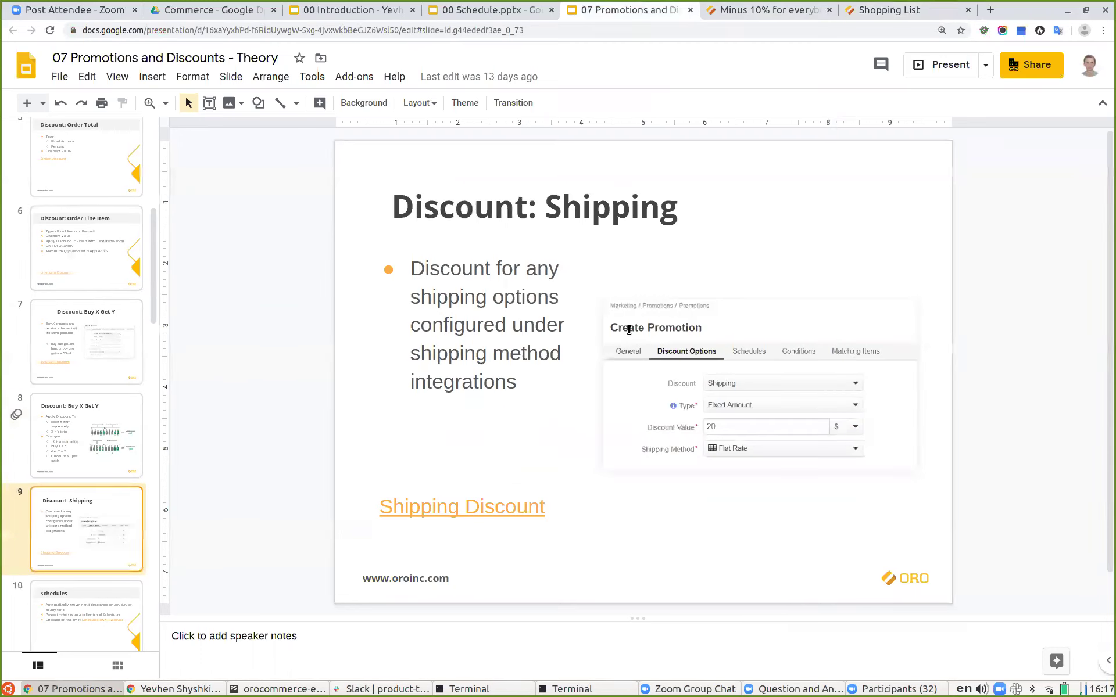
left_click(918, 71)
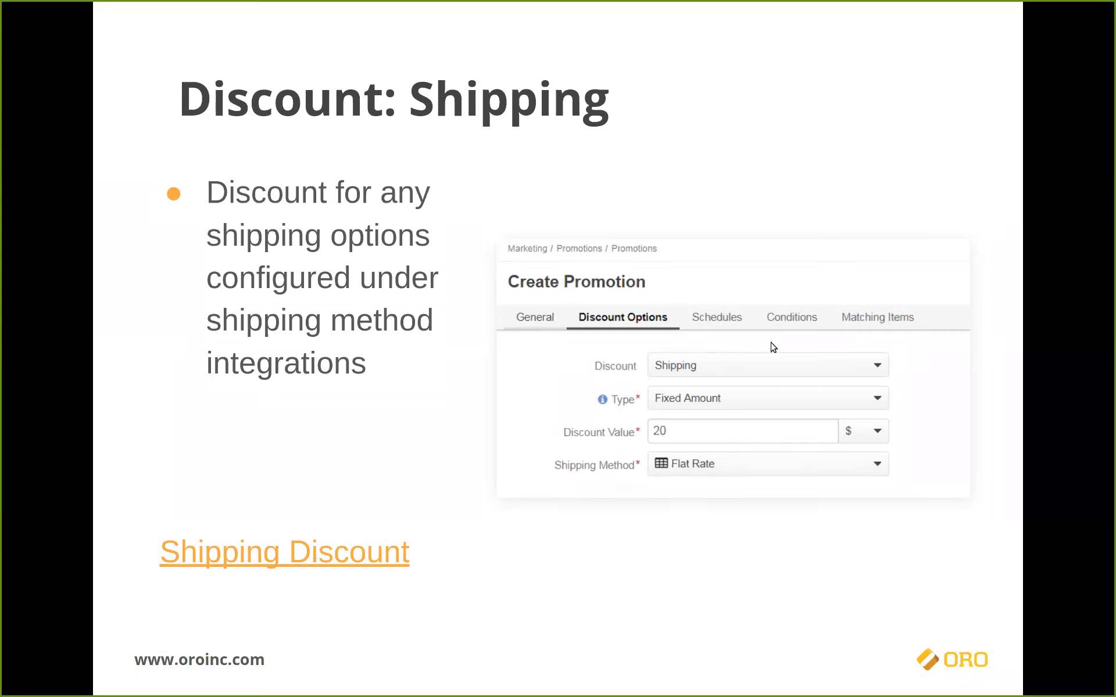
key("Escape")
- Return to the "Minus 10% for everybody" promotion and delete it
left_click(860, 15)
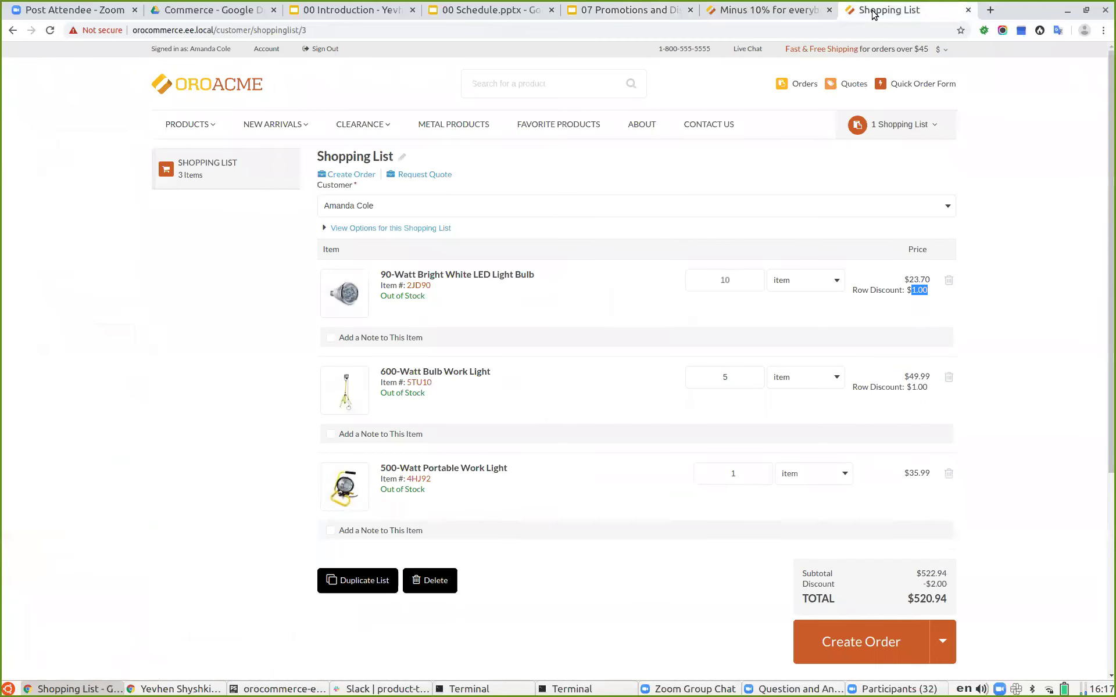
left_click(766, 15)
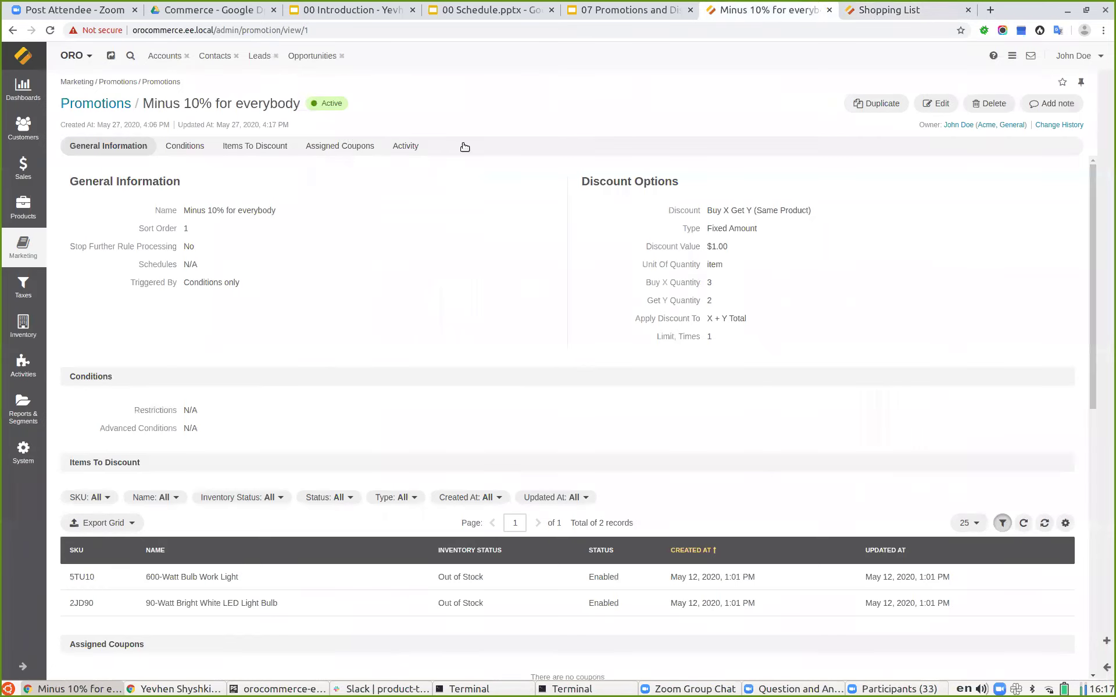
left_click(988, 104)
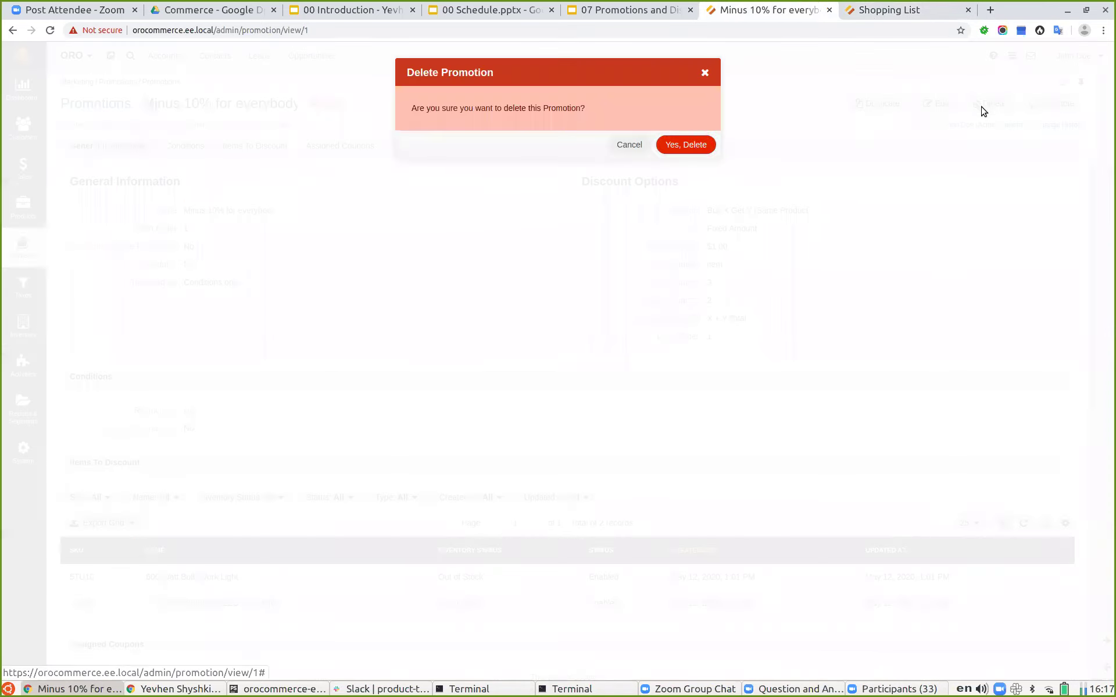
left_click(684, 145)
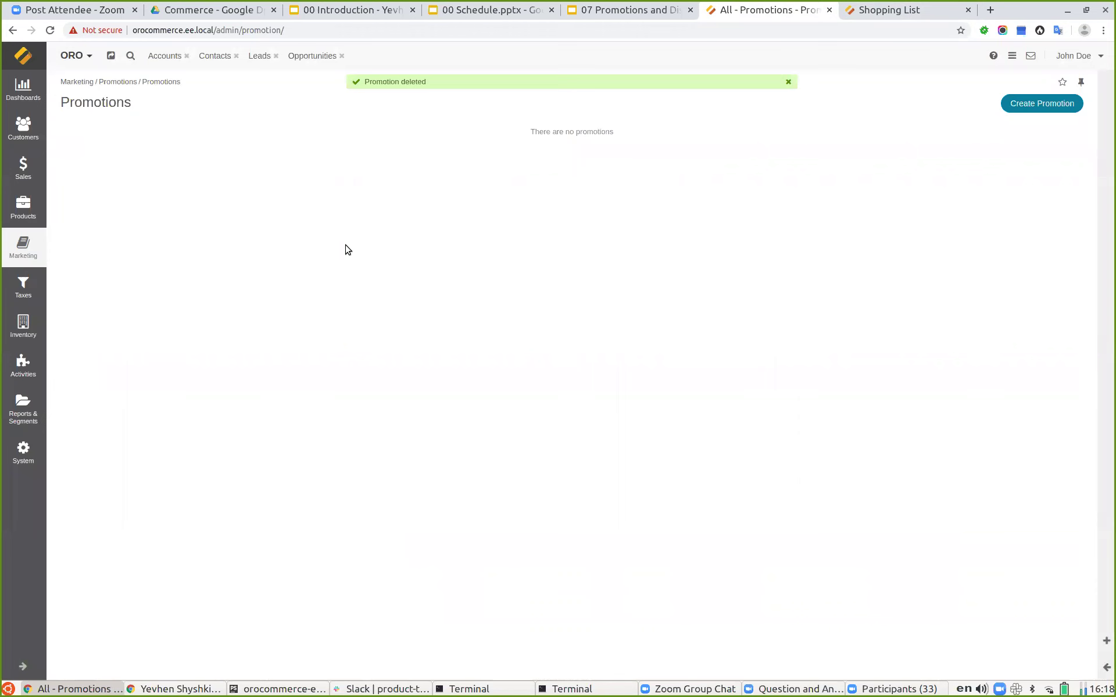
- Start a new promotion named "Shipping Discount" with sort order 1 and enable it
left_click(1049, 103)
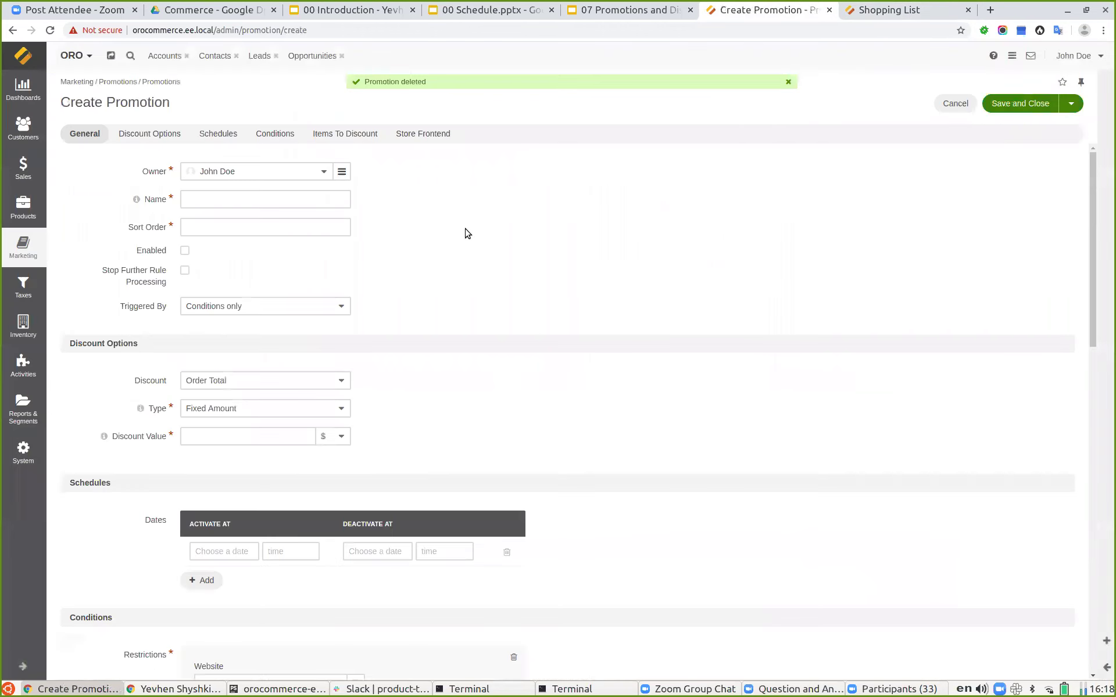
left_click(198, 201)
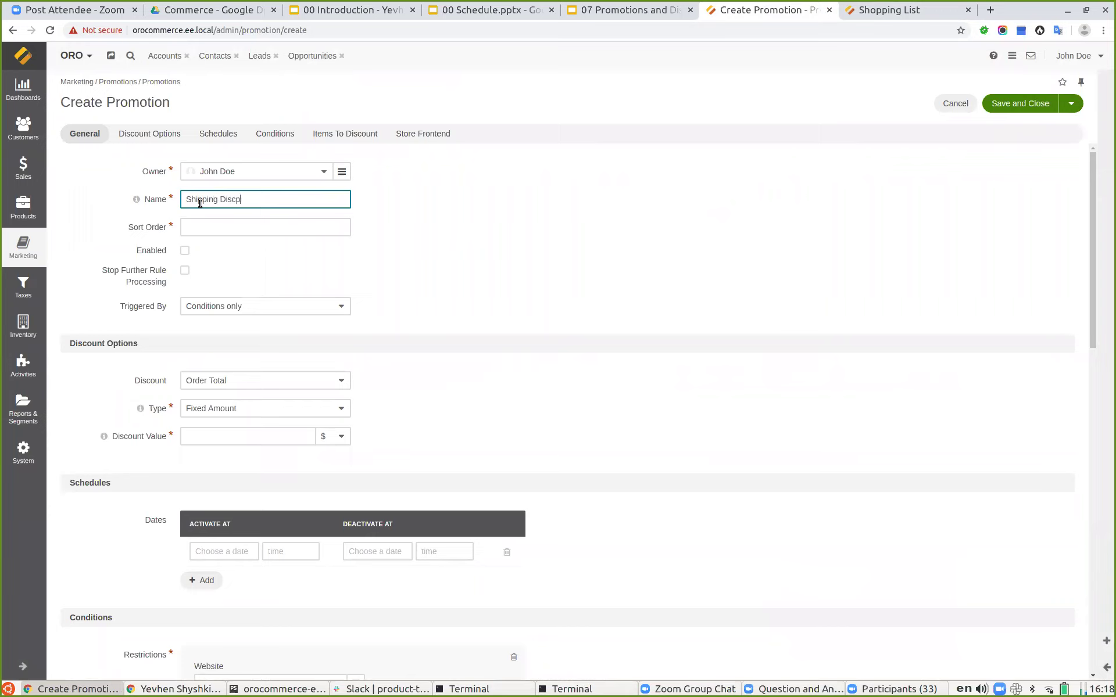
left_click(247, 227)
type("1")
left_click(184, 251)
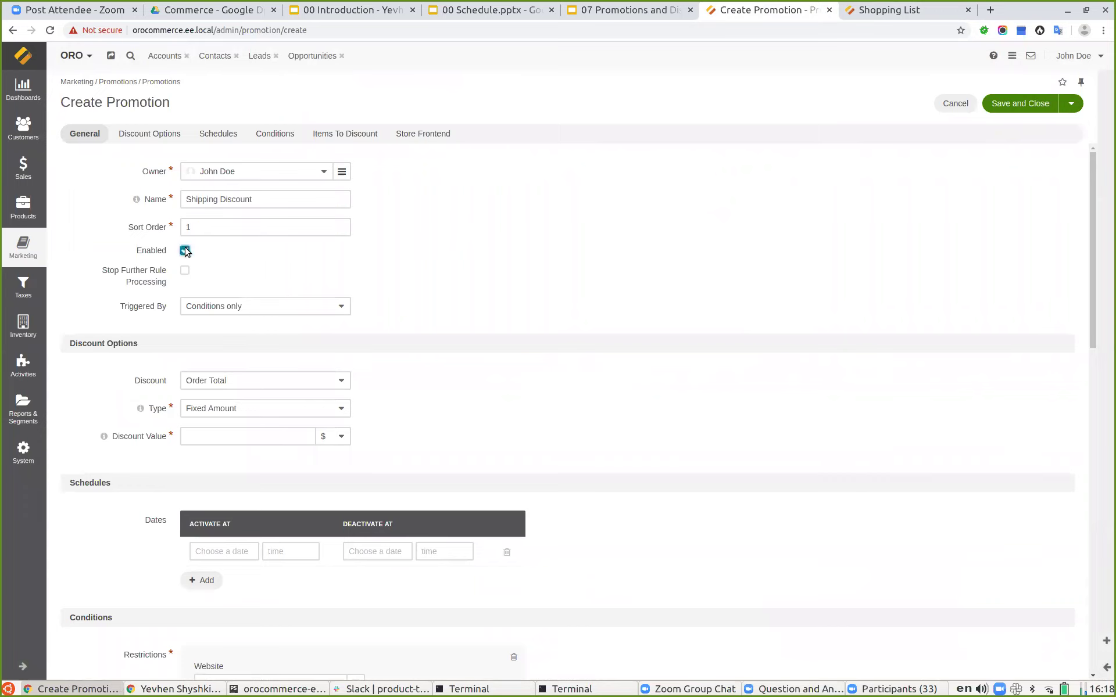
- Set the discount to Shipping with type Percent, a value of 50 and the Flat Rate shipping method
left_click(257, 386)
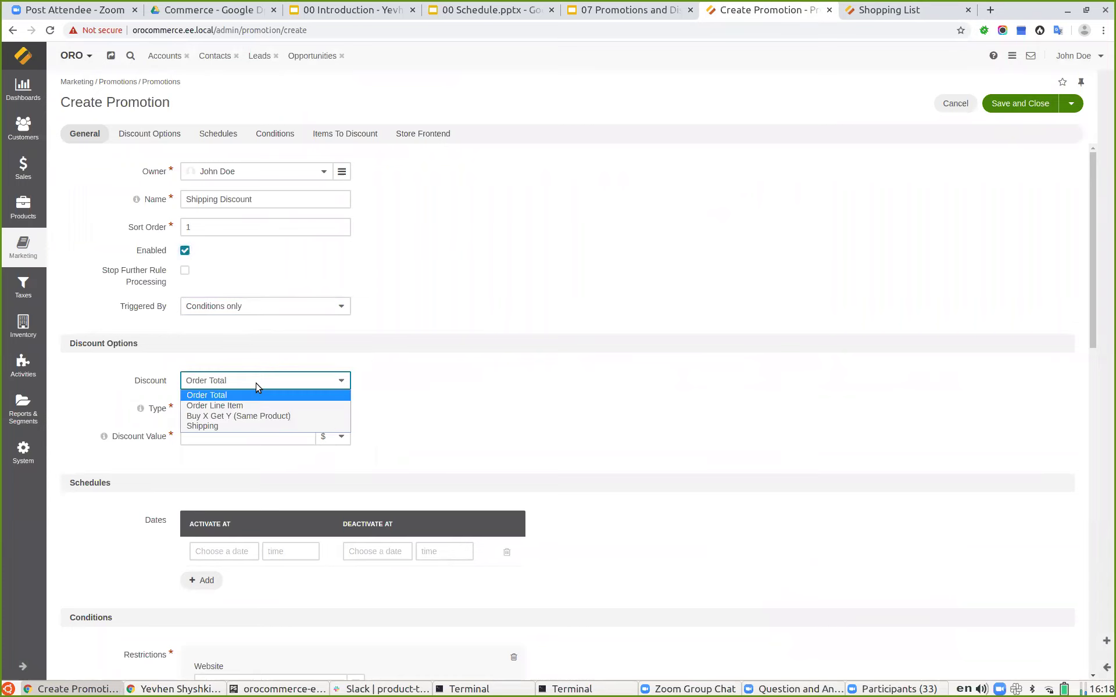
left_click(210, 427)
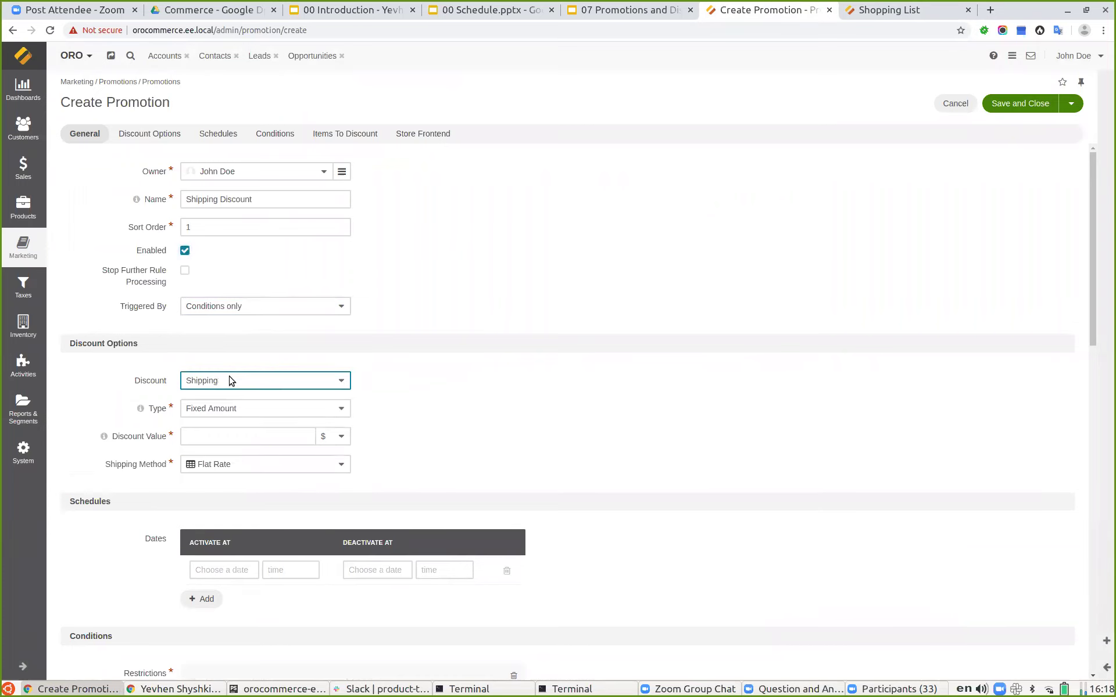
left_click(206, 410)
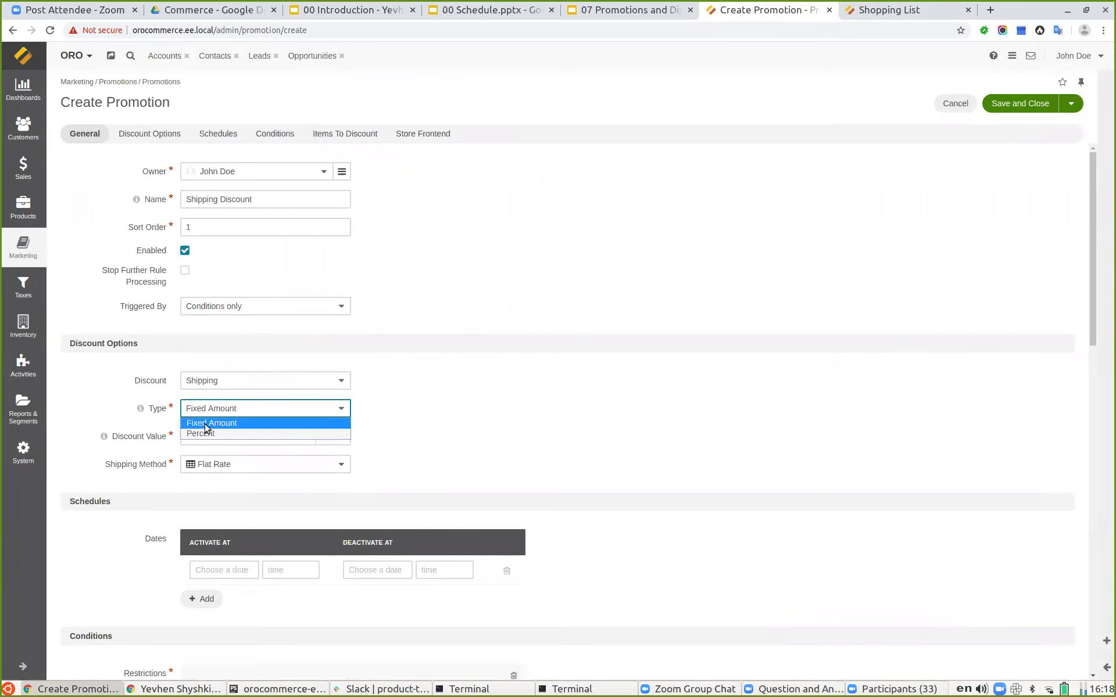
left_click(214, 434)
left_click(213, 435)
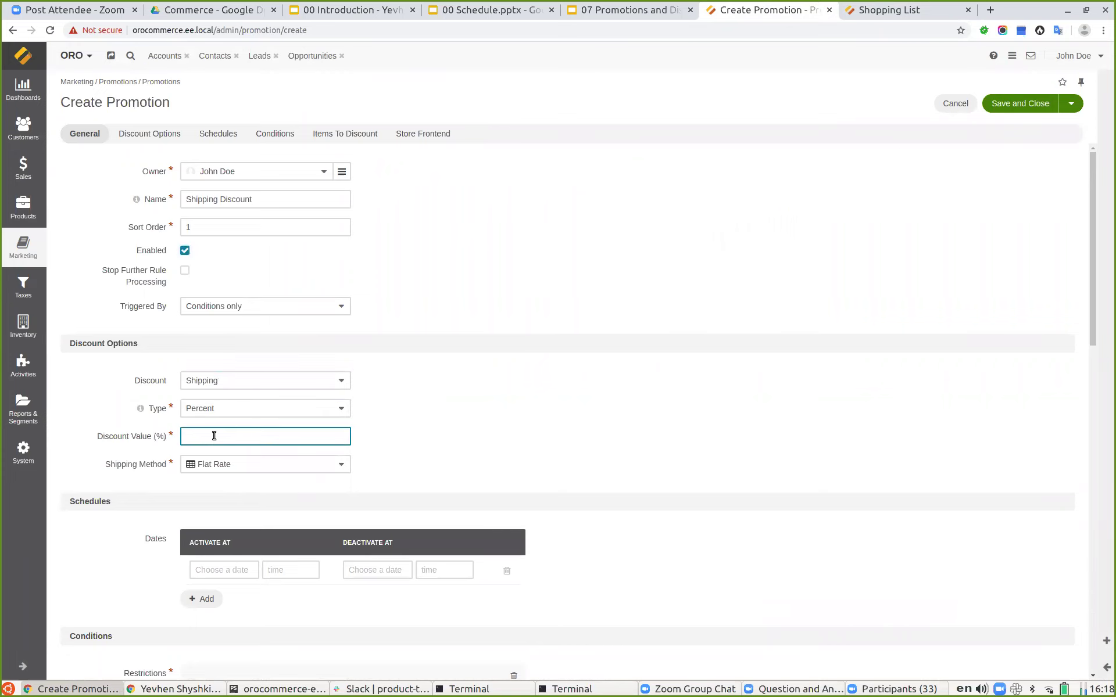
type("50")
left_click(241, 465)
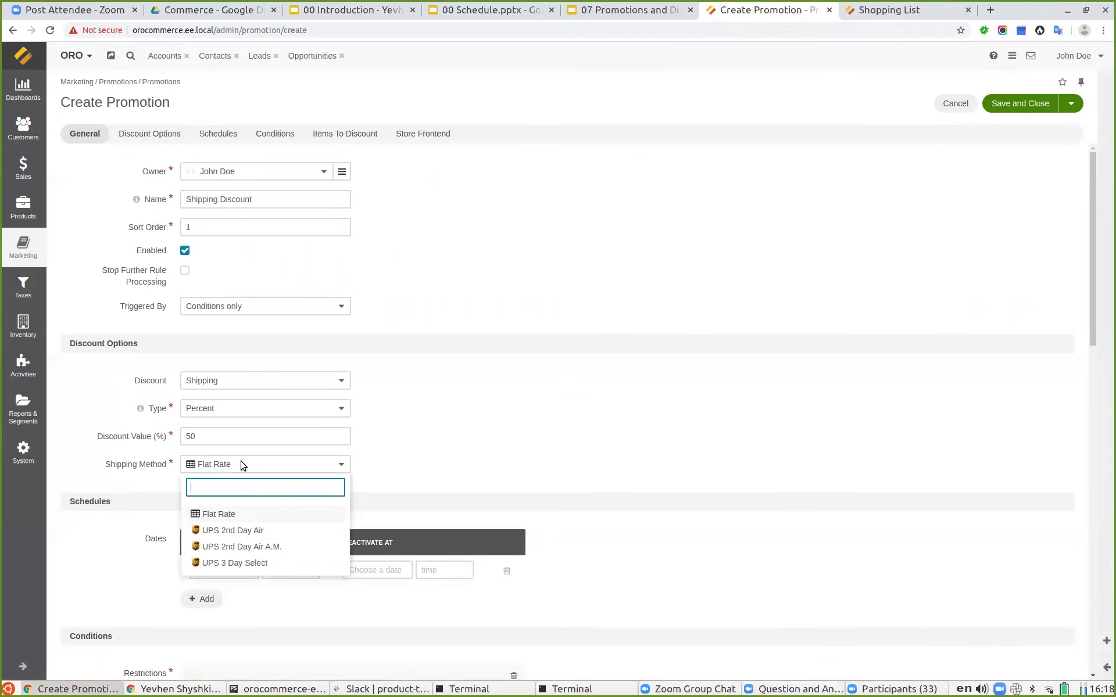
left_click(209, 513)
- Add a field condition to the advanced filter for Items To Discount, requiring the product Id to be greater than 0
scroll(555, 412, "down", 10)
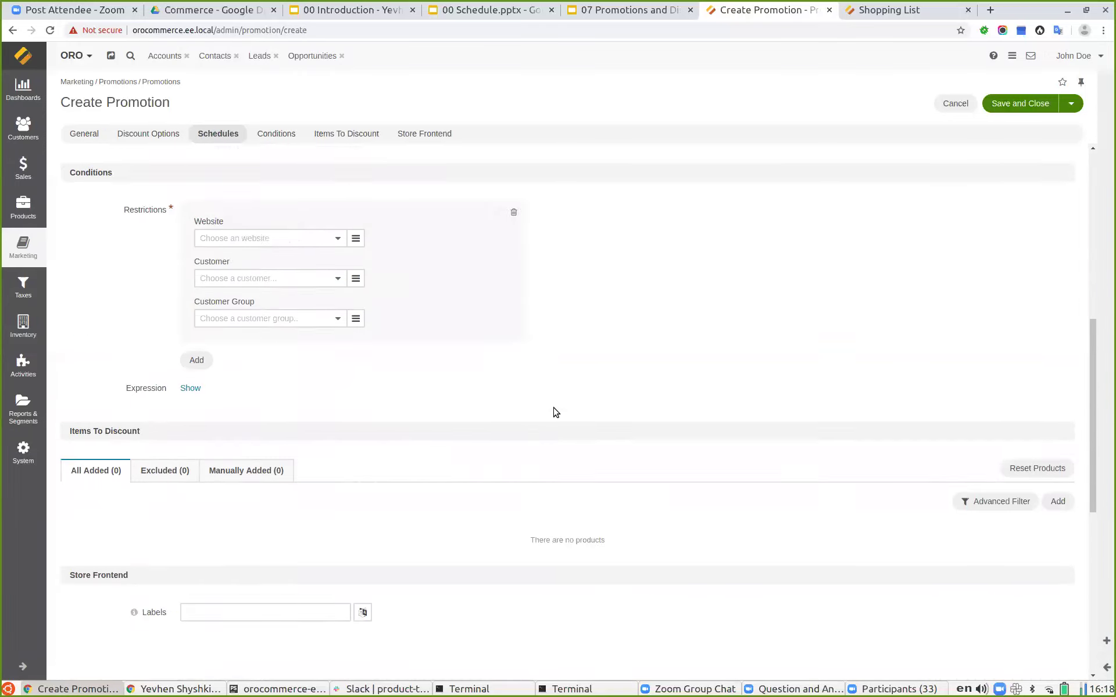
left_click(998, 349)
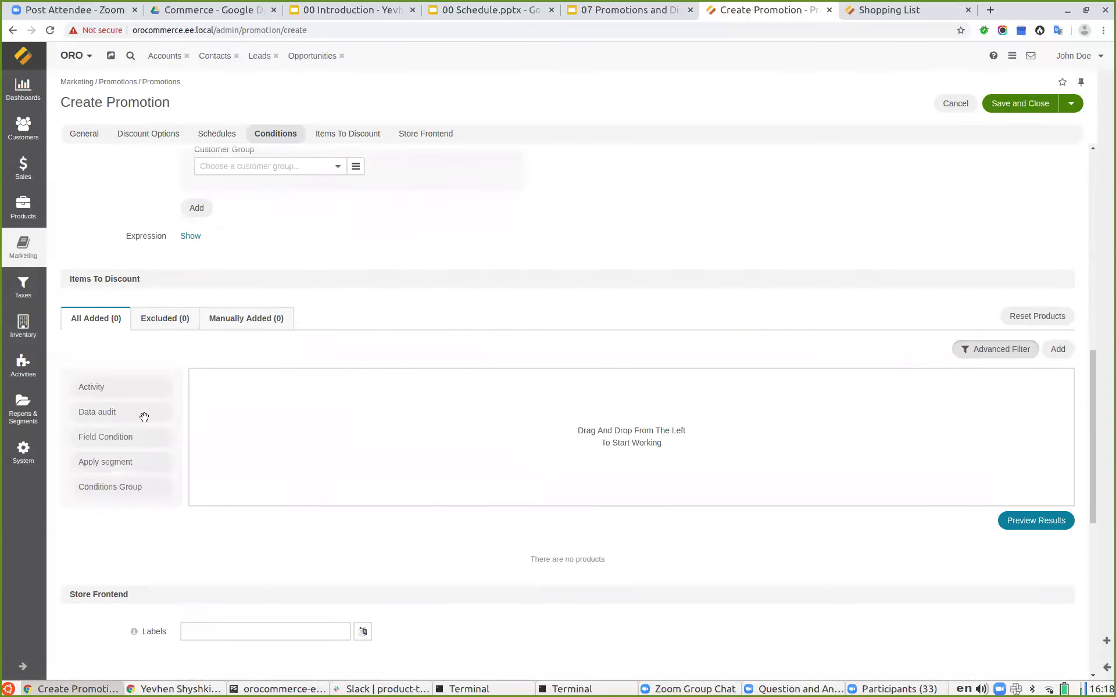
left_click_drag(122, 443, 260, 398)
left_click(238, 400)
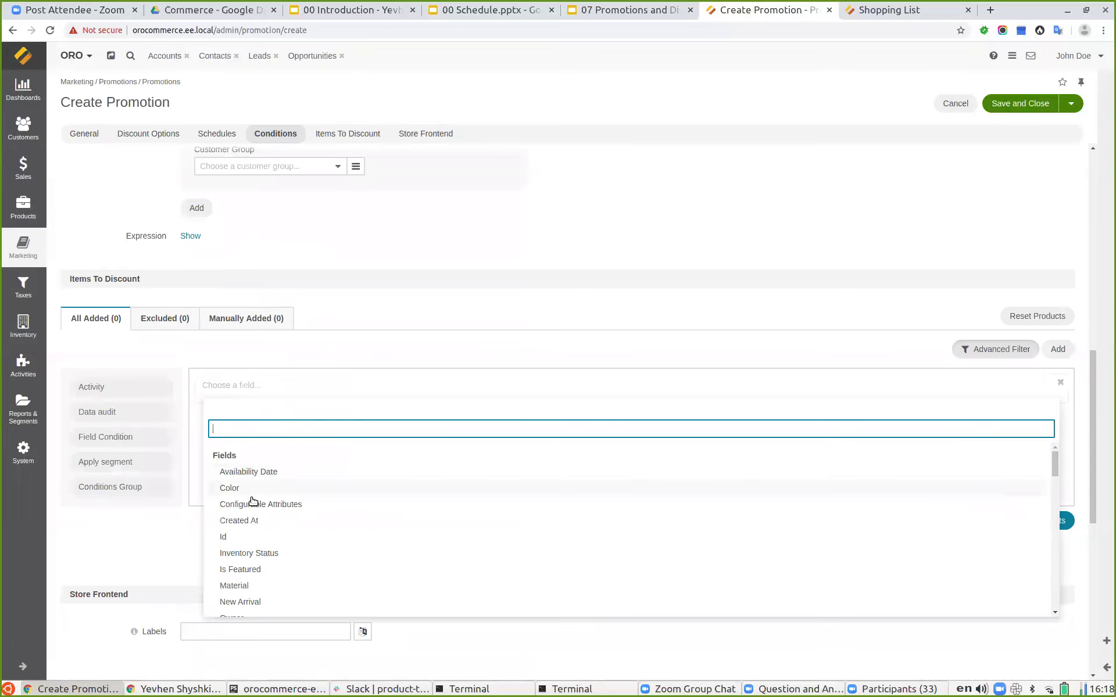
left_click(250, 539)
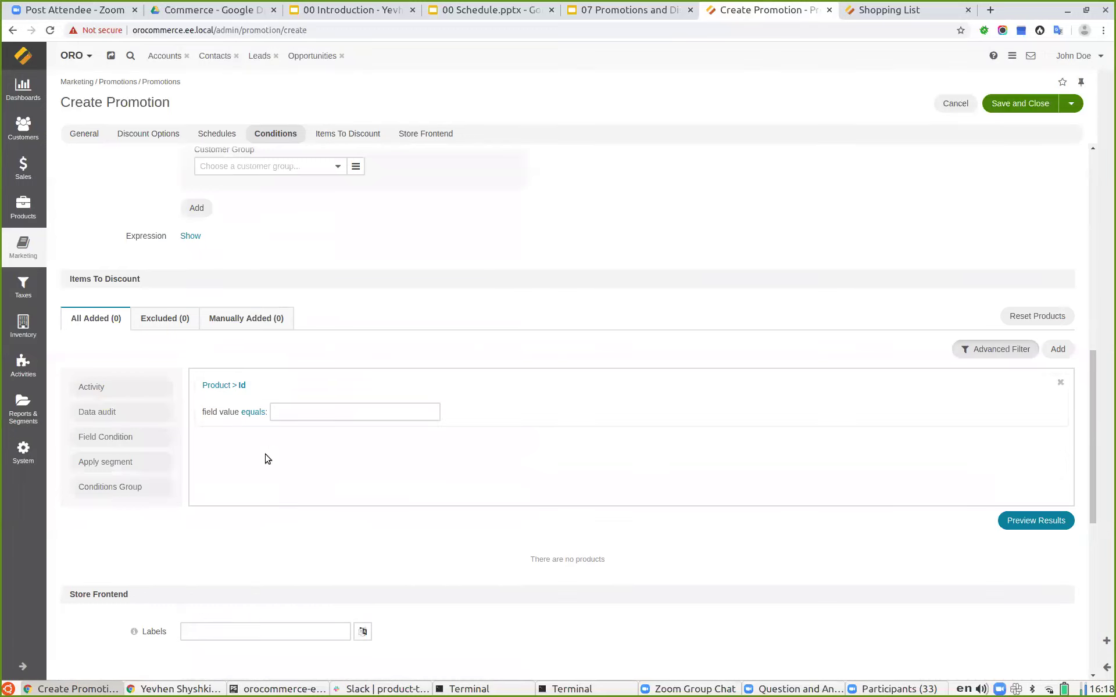
left_click(254, 412)
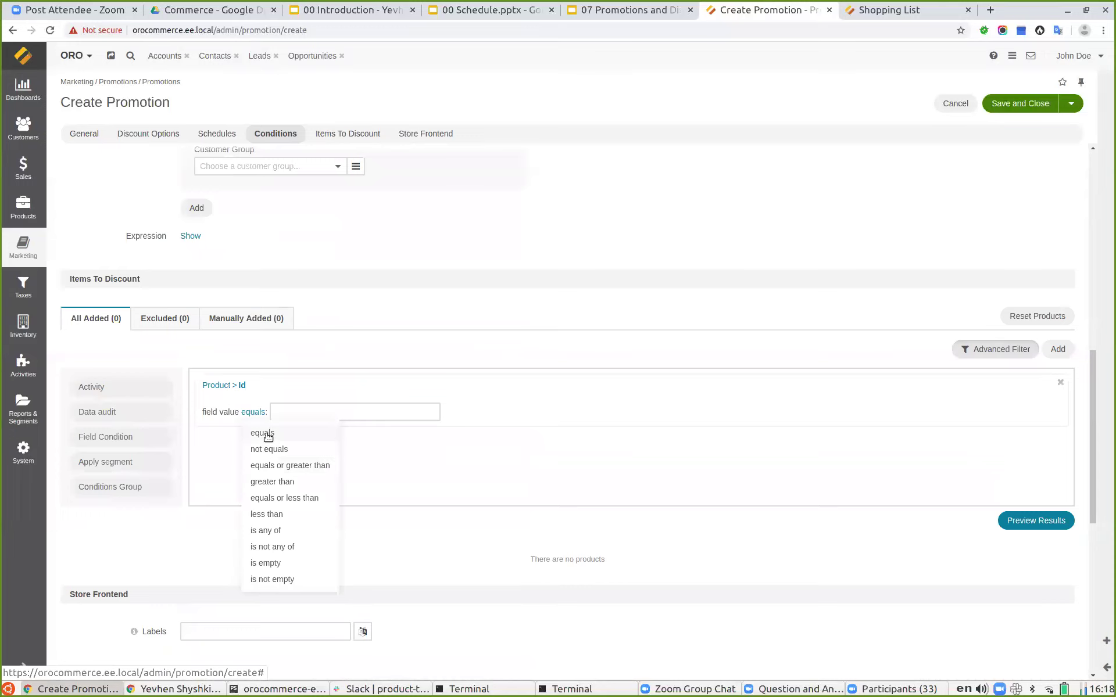
left_click(275, 483)
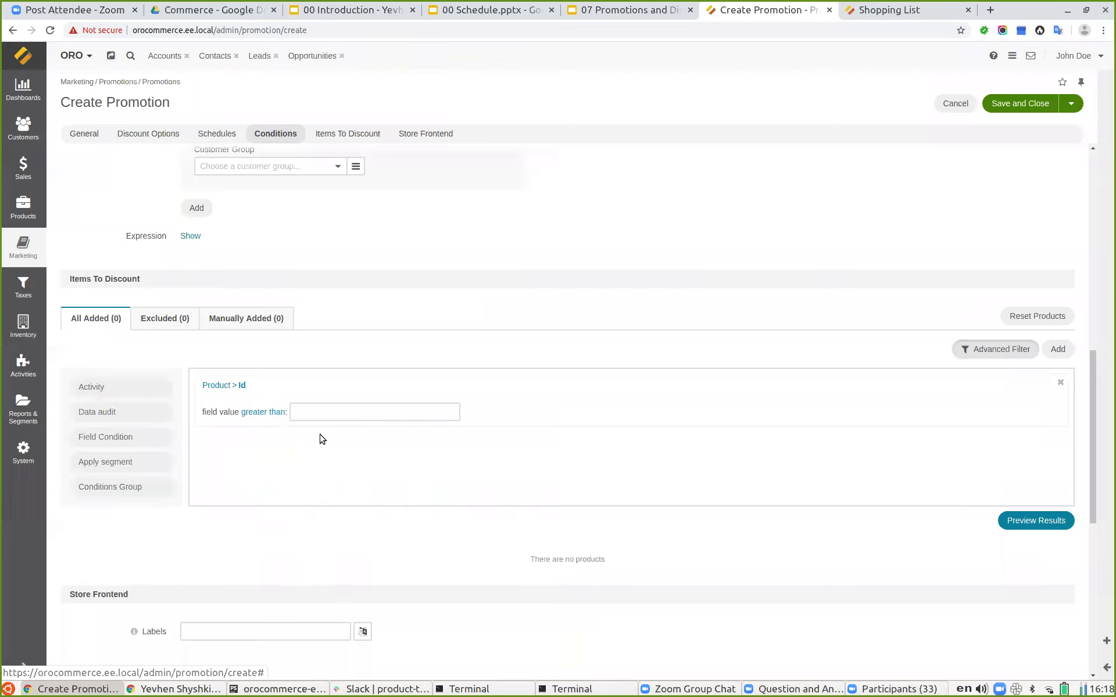
left_click(311, 414)
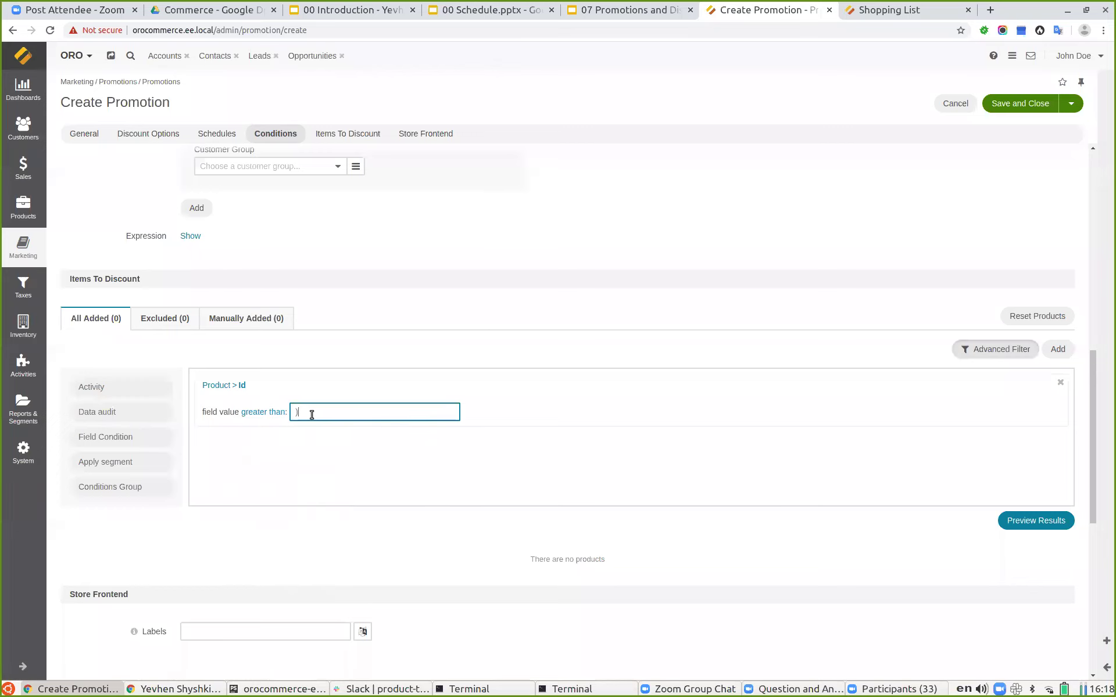
- Preview the products matched by the filter, and save the Shipping Discount promotion
left_click(1026, 522)
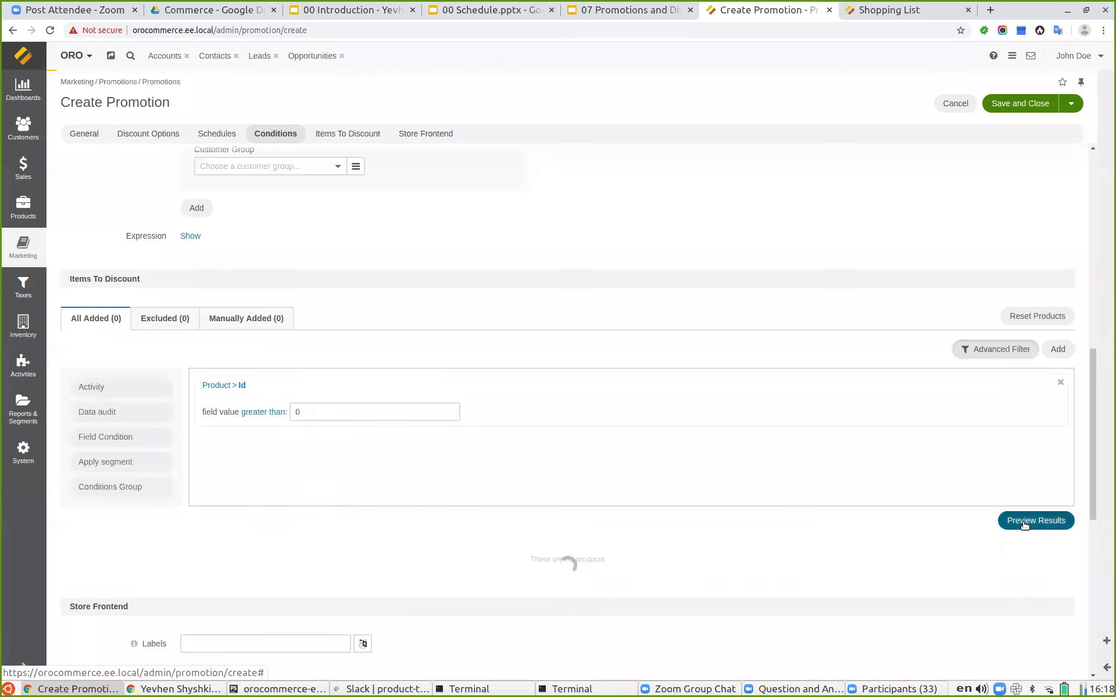
scroll(331, 296, "down", 10)
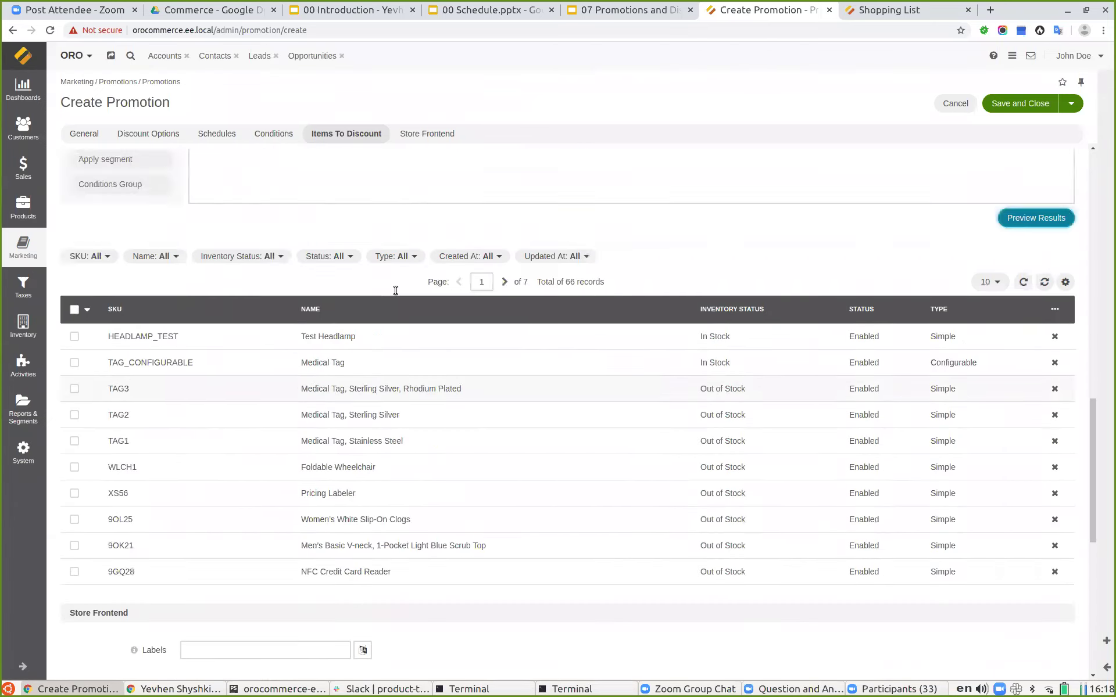
scroll(391, 294, "up", 20)
left_click(1013, 104)
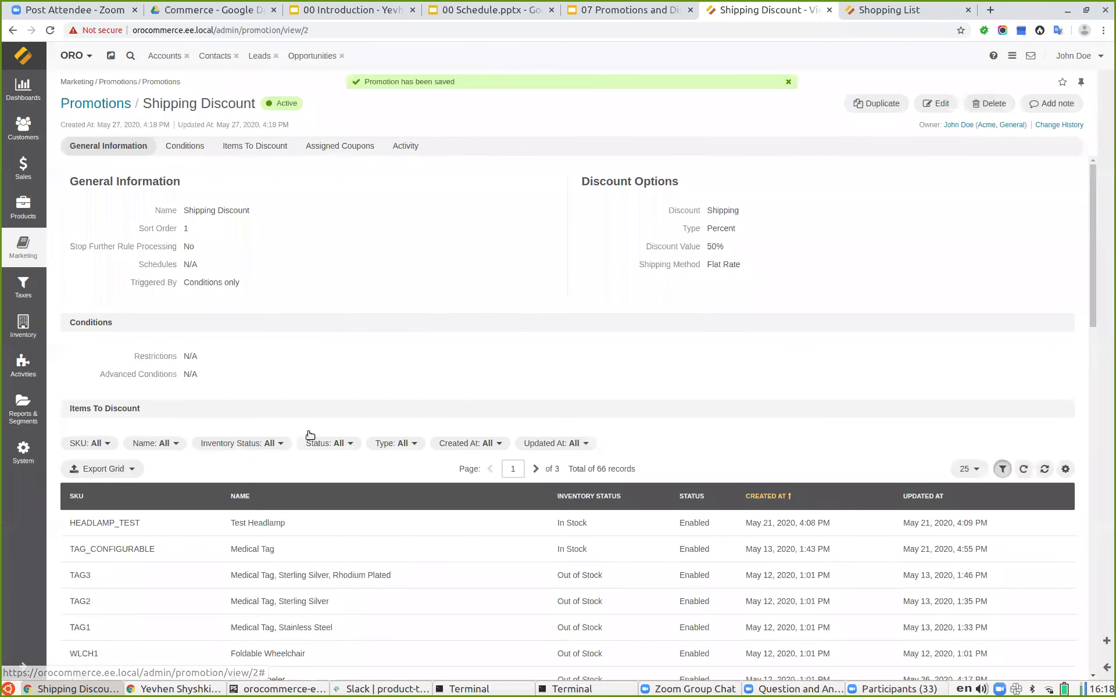
- Switch to the storefront shopping list, reload it and create an order from it
left_click(877, 10)
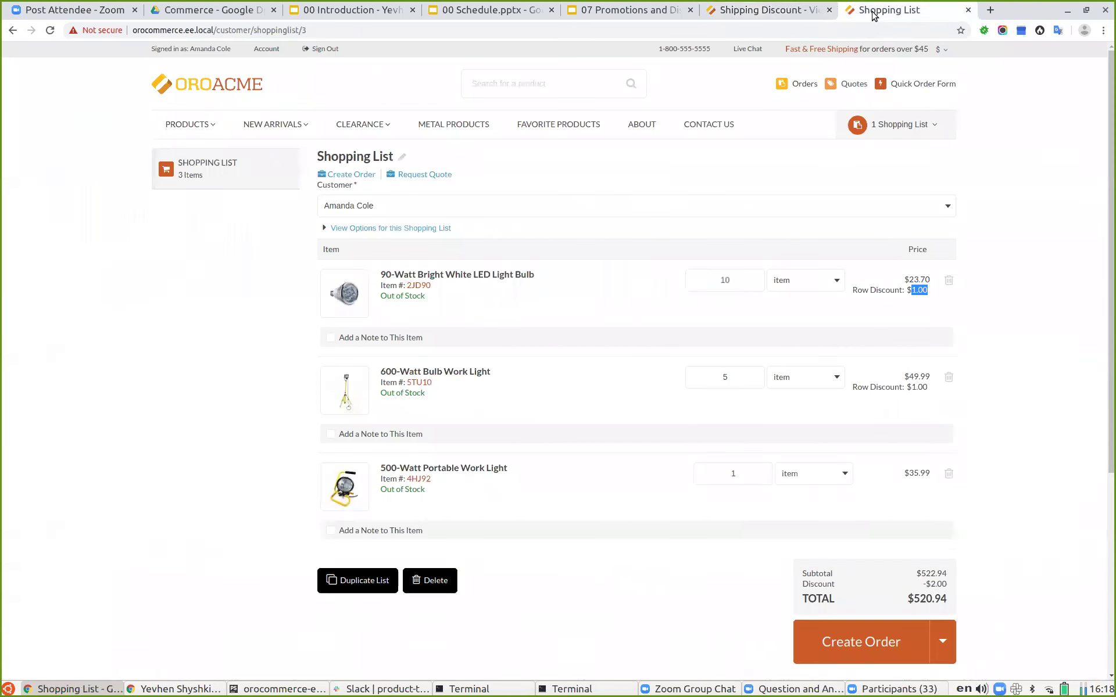
left_click(51, 32)
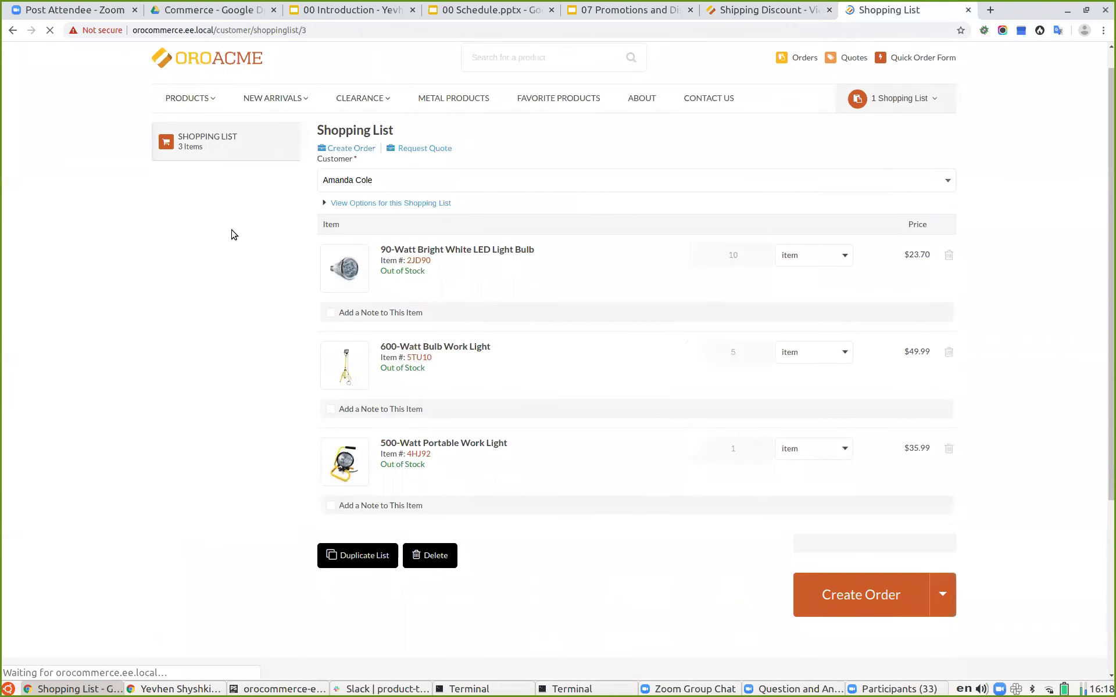
left_click(859, 629)
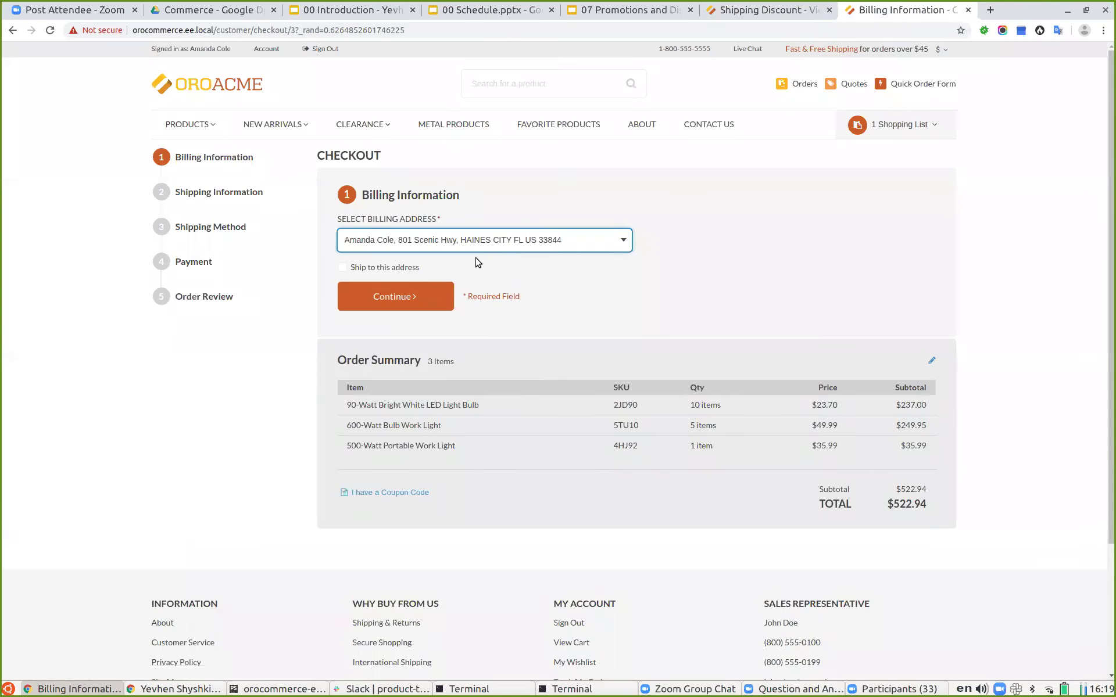
- Accept the preselected billing and shipping addresses and continue to the Payment step with Flat Rate shipping
left_click(396, 297)
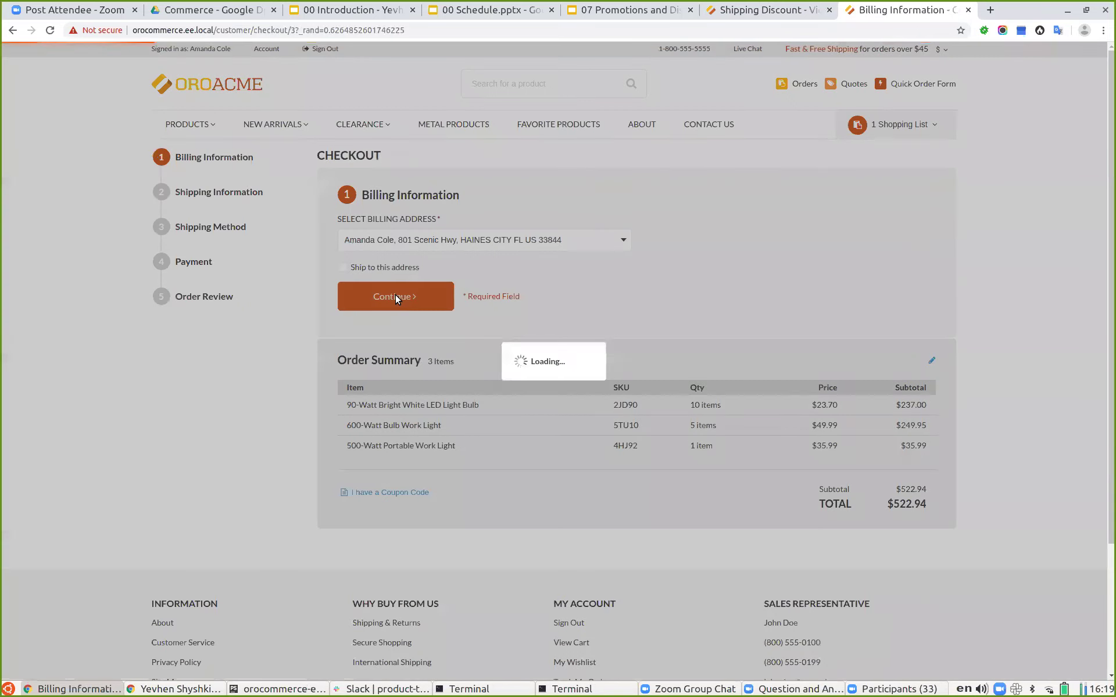
left_click(368, 301)
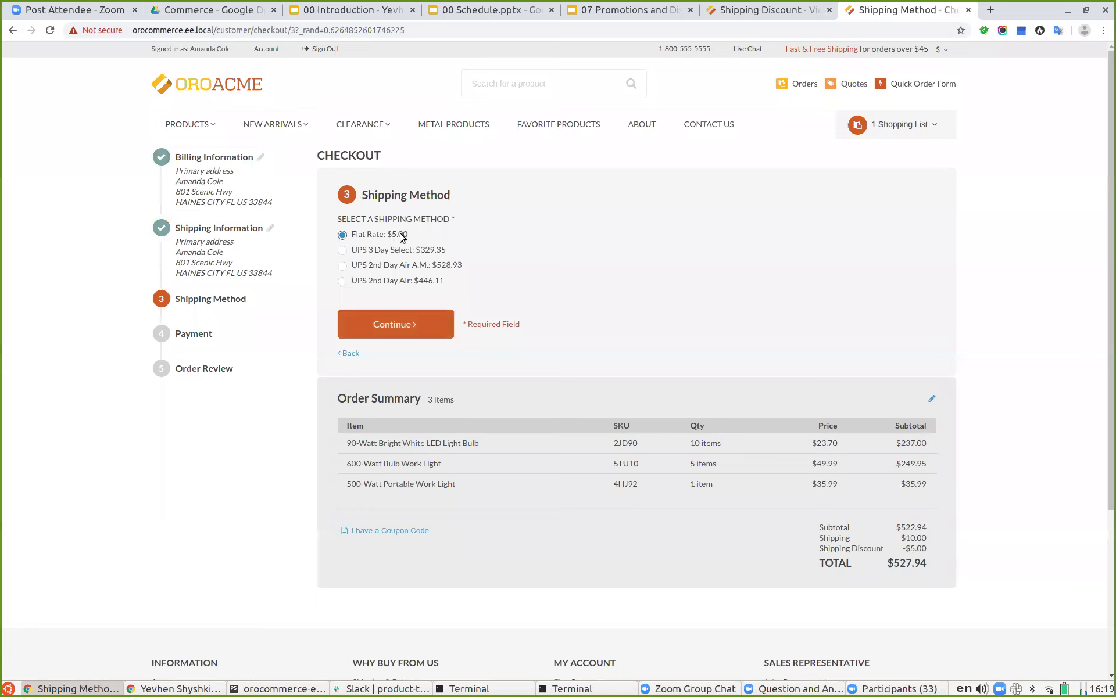
left_click(373, 325)
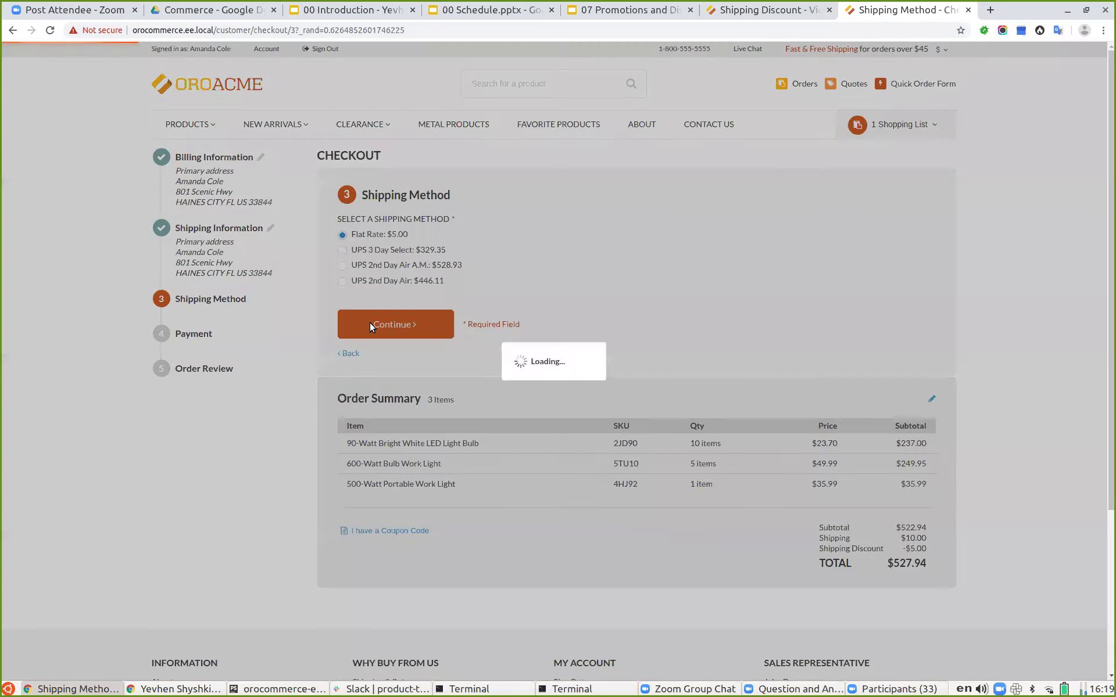
- Compare the shipping cost and shipping discount in the order summary with the Flat Rate cost in the checkout progress
scroll(575, 491, "down", 1)
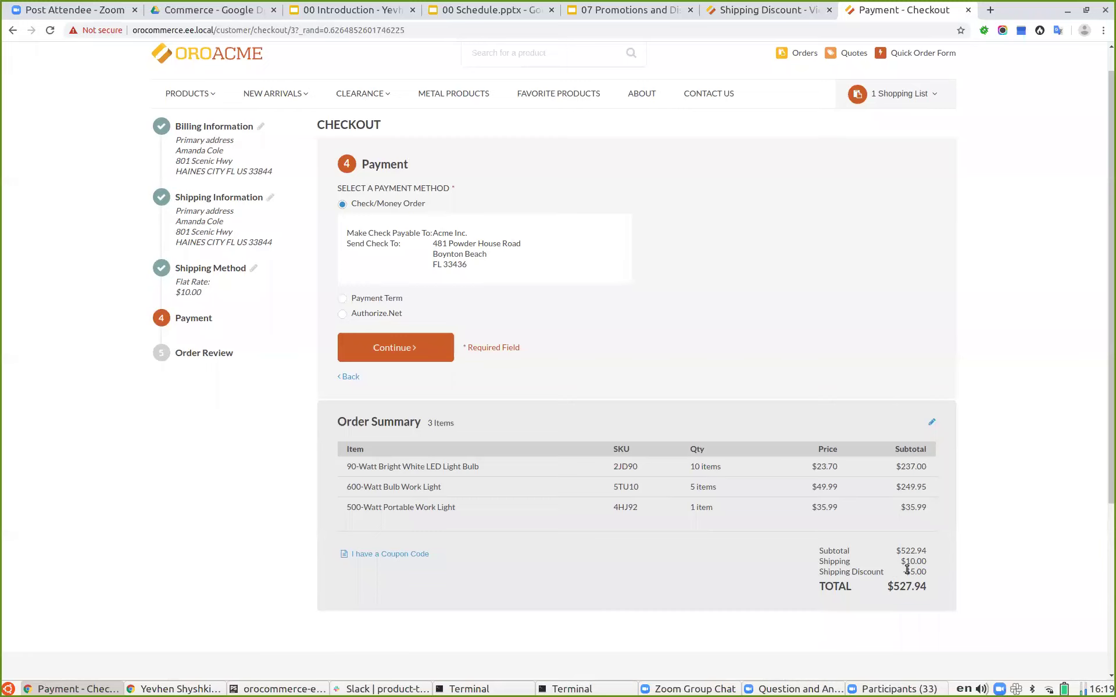
left_click_drag(822, 572, 922, 573)
left_click(881, 576)
left_click_drag(175, 295, 212, 303)
mouse_move(902, 561)
left_mouse_down()
mouse_move(922, 563)
mouse_move(898, 574)
left_mouse_up()
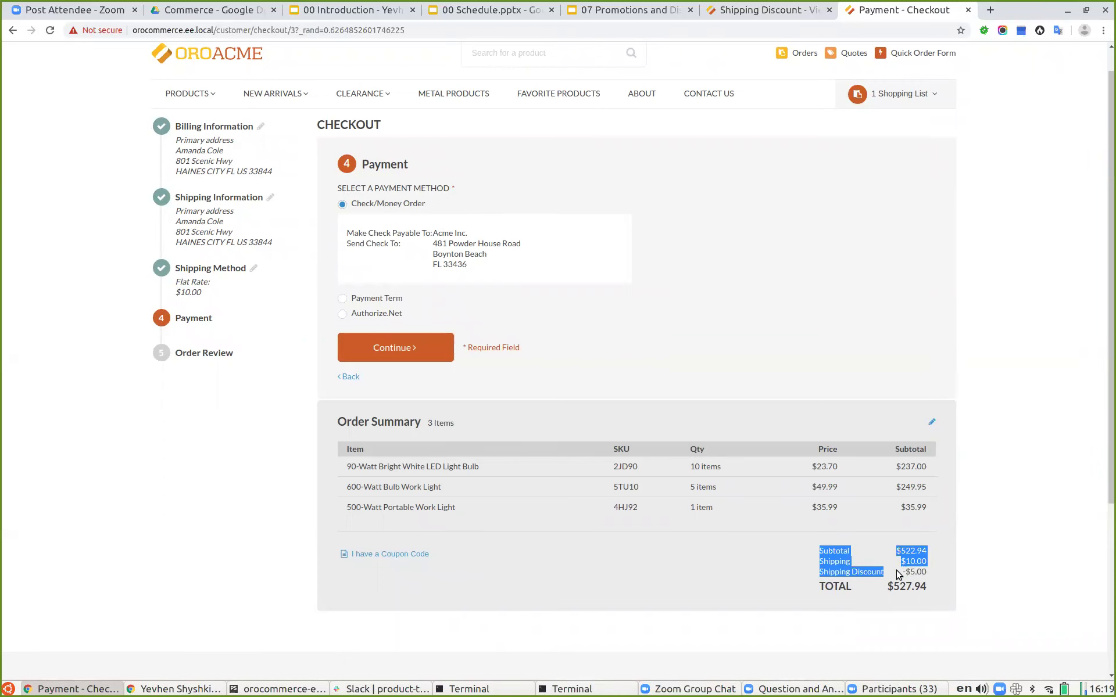
left_click(910, 574)
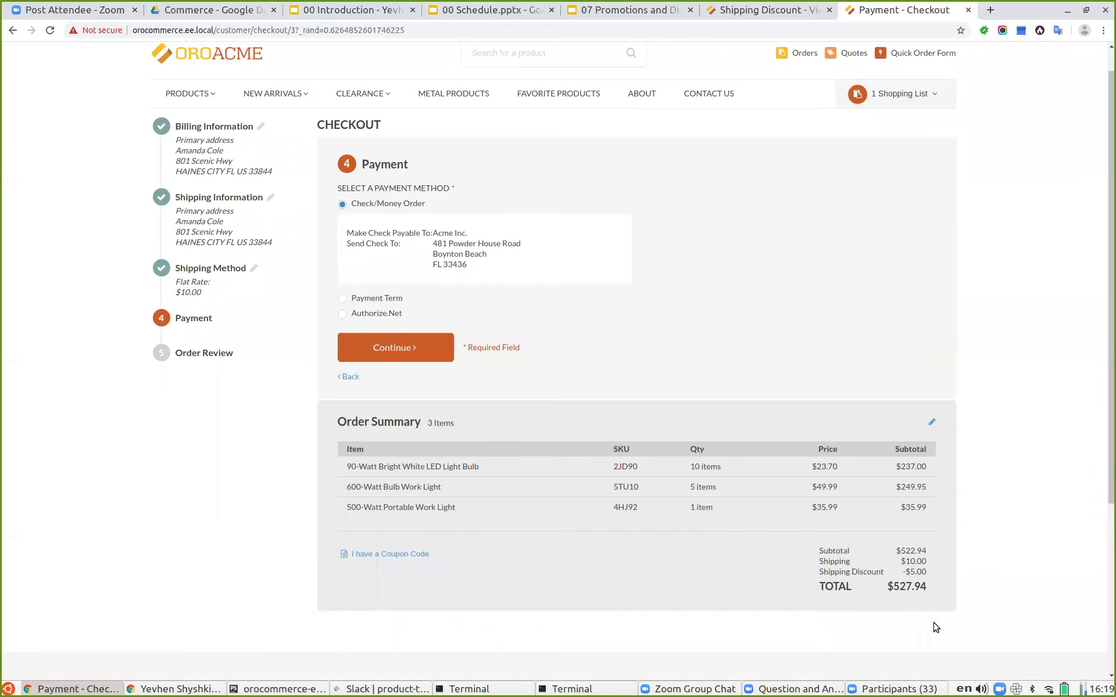
- Switch to the theory slides and start the presentation from the "Schedules" slide
left_click(754, 10)
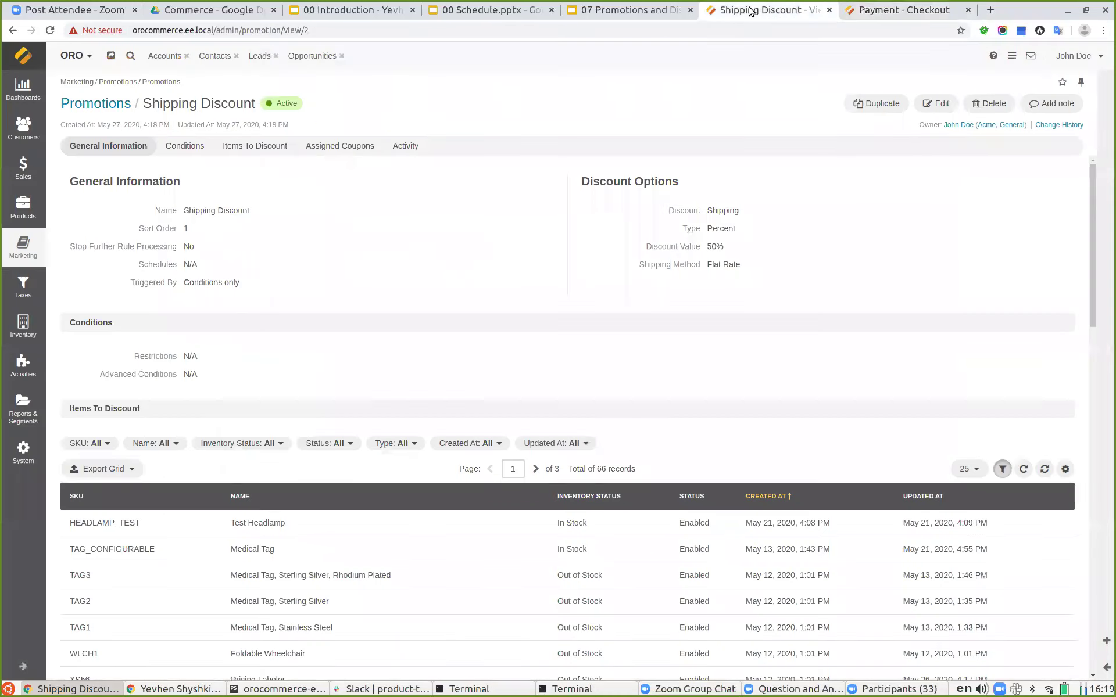
left_click(607, 12)
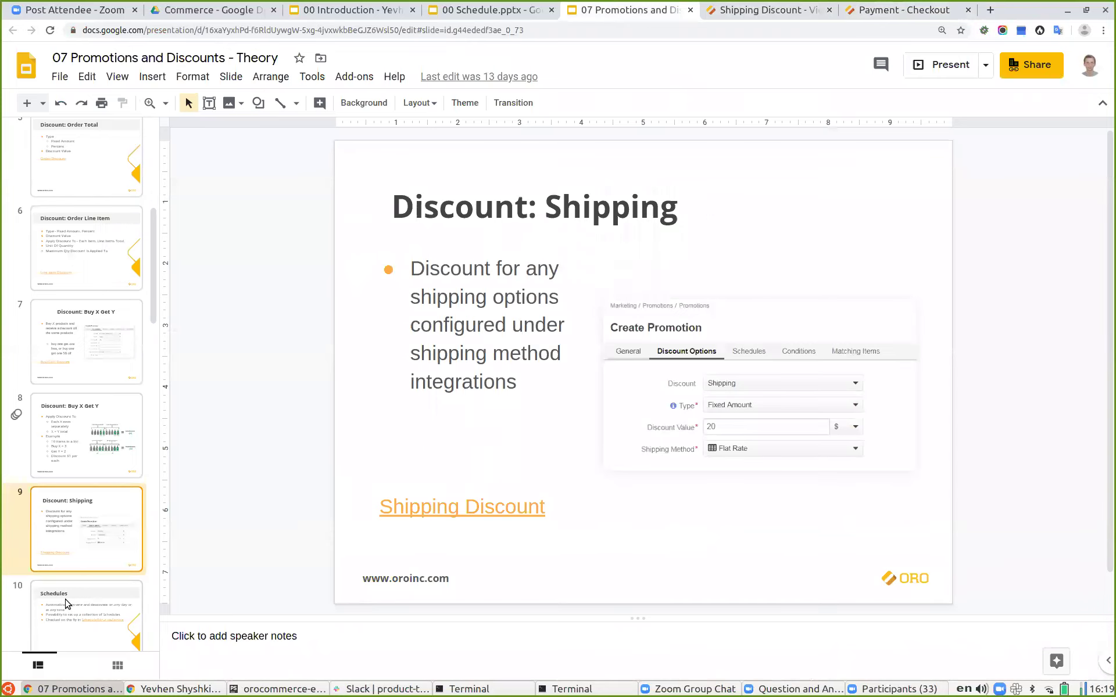
left_click(67, 604)
left_click(925, 71)
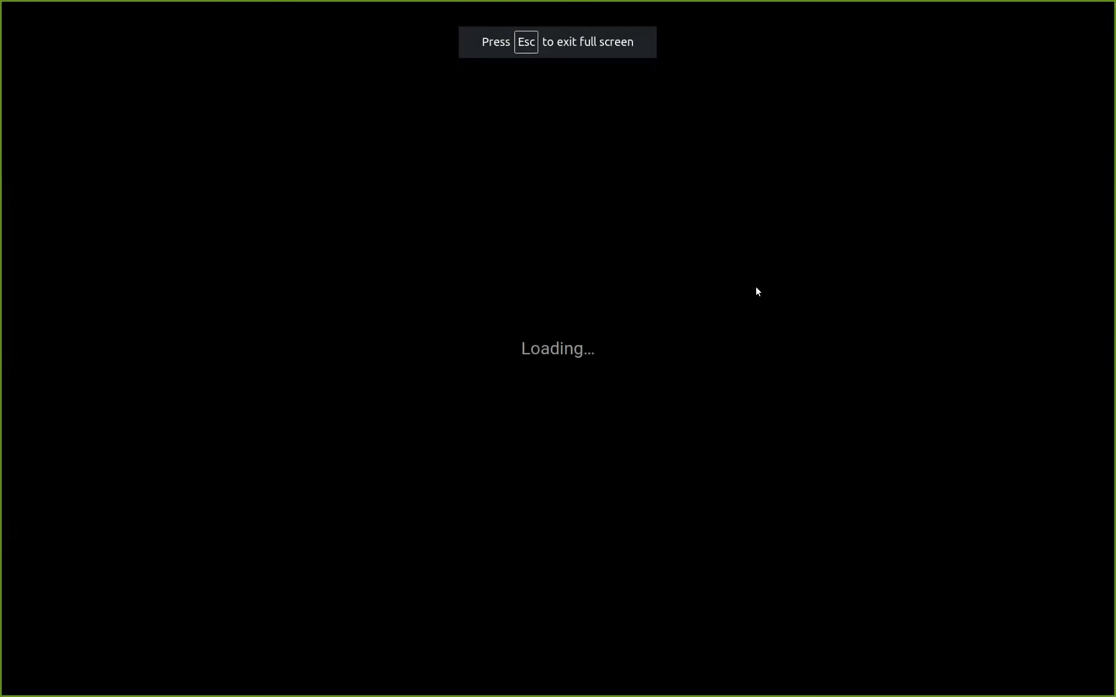
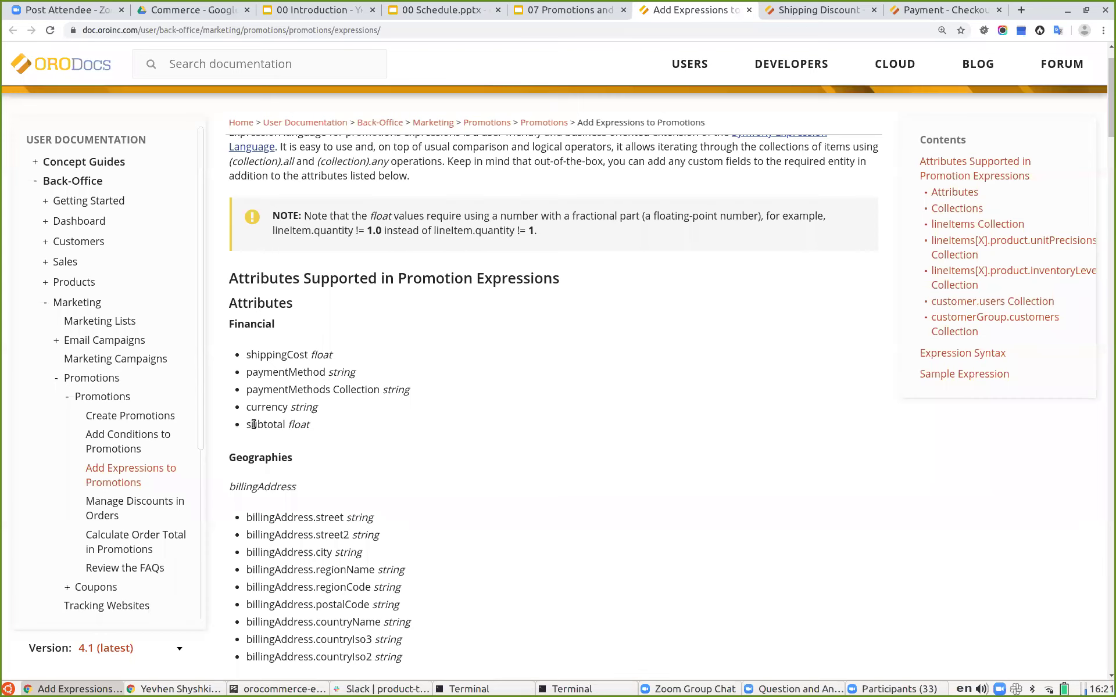
- Copy the subtotal attribute name from the financial attributes in the promotion expressions documentation
double_click(256, 423)
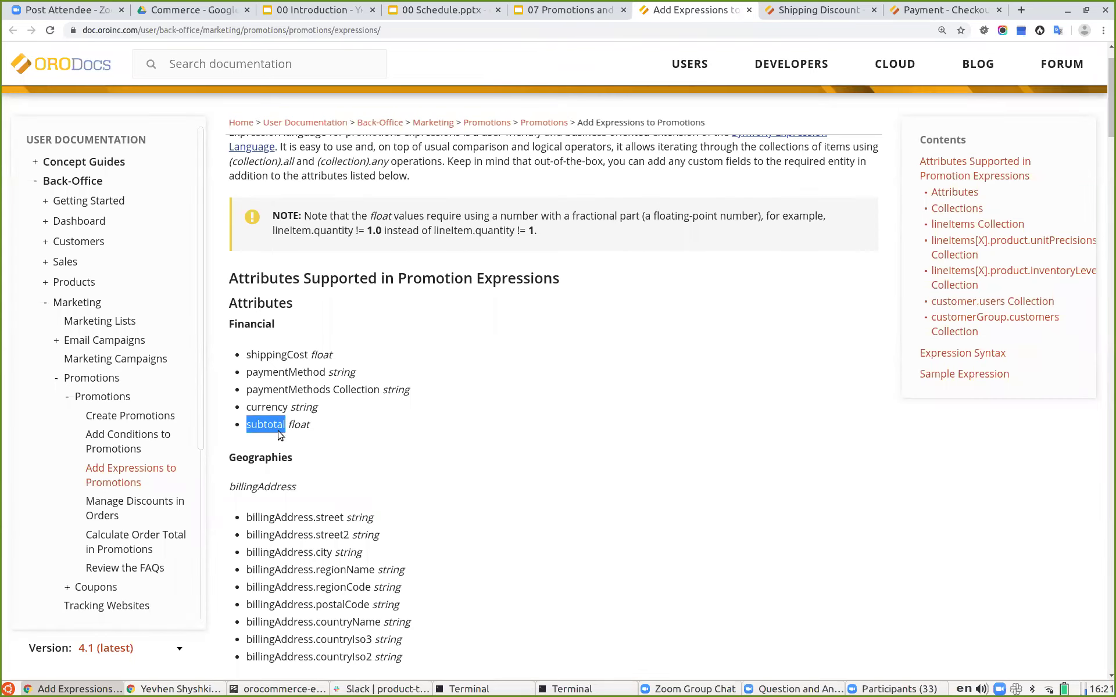
left_click(313, 433)
scroll(311, 406, "up", 1)
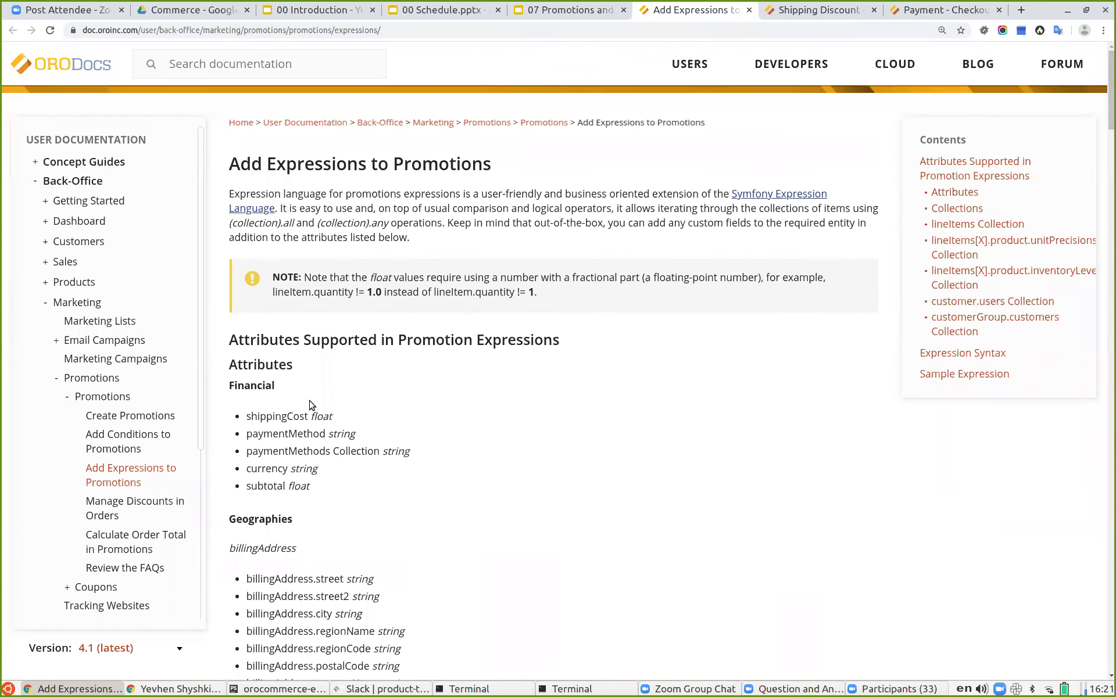
double_click(276, 485)
key("ctrl+c")
- Return to the Shipping Discount promotion in the back office, disable it and save the change
left_click(567, 10)
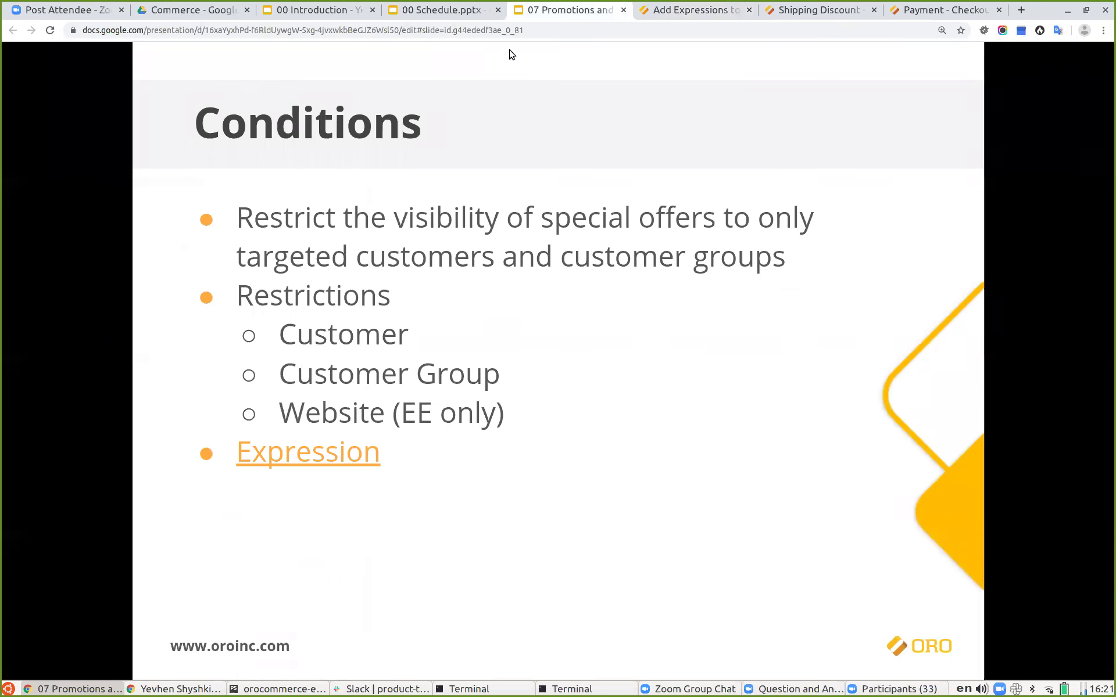
left_click(774, 12)
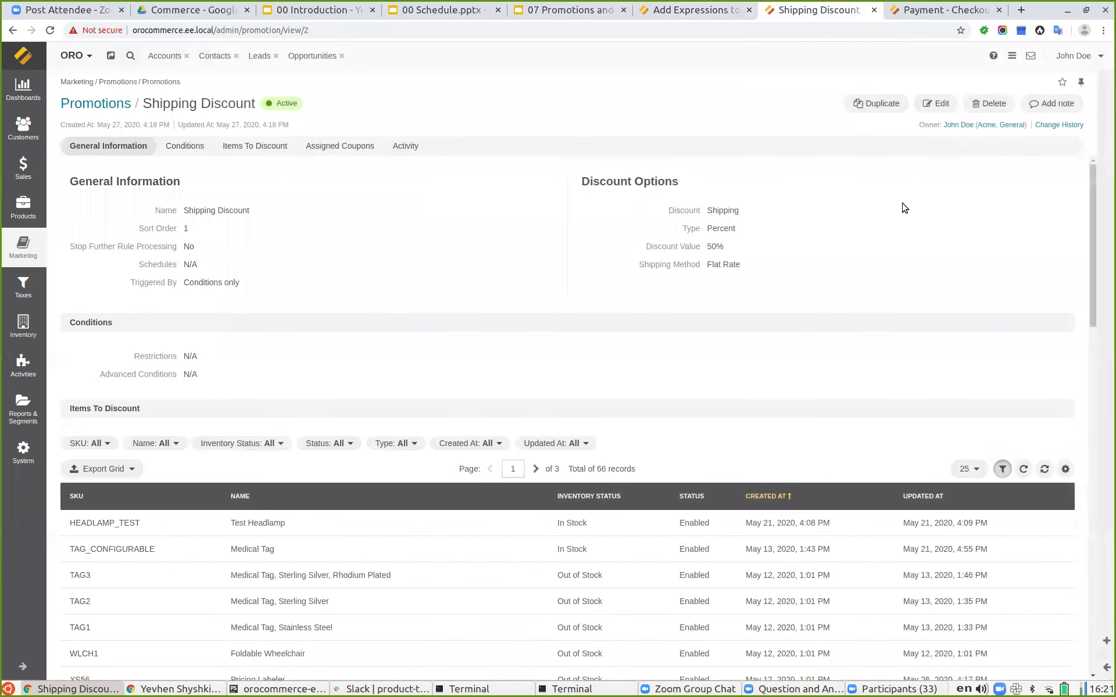
left_click(936, 106)
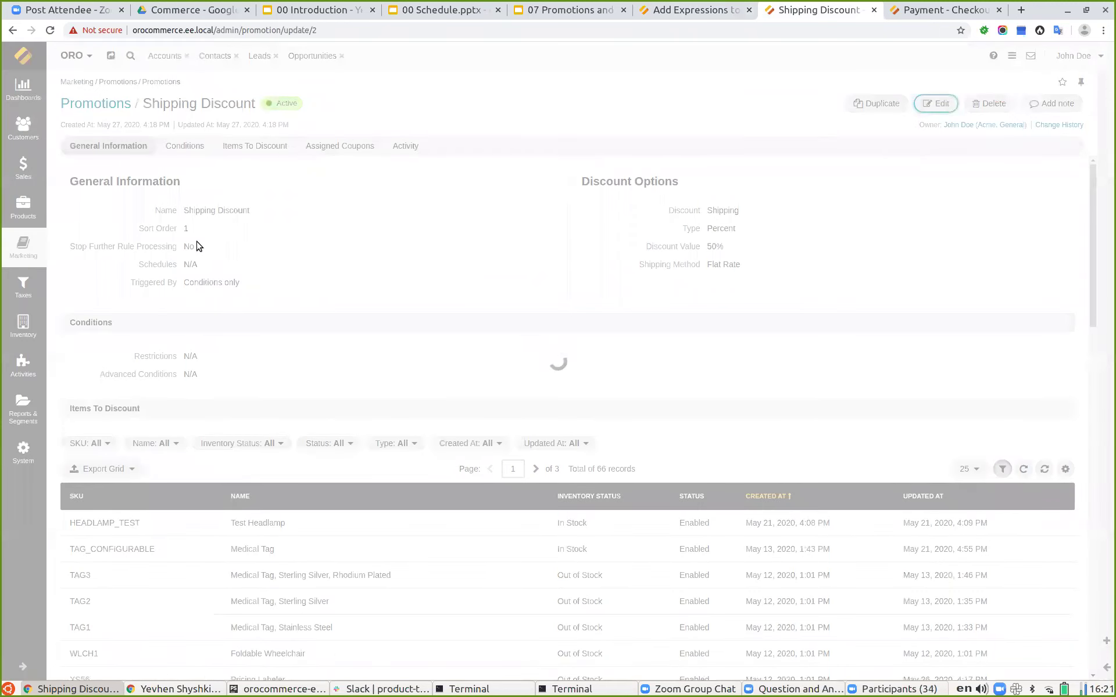
left_click(184, 262)
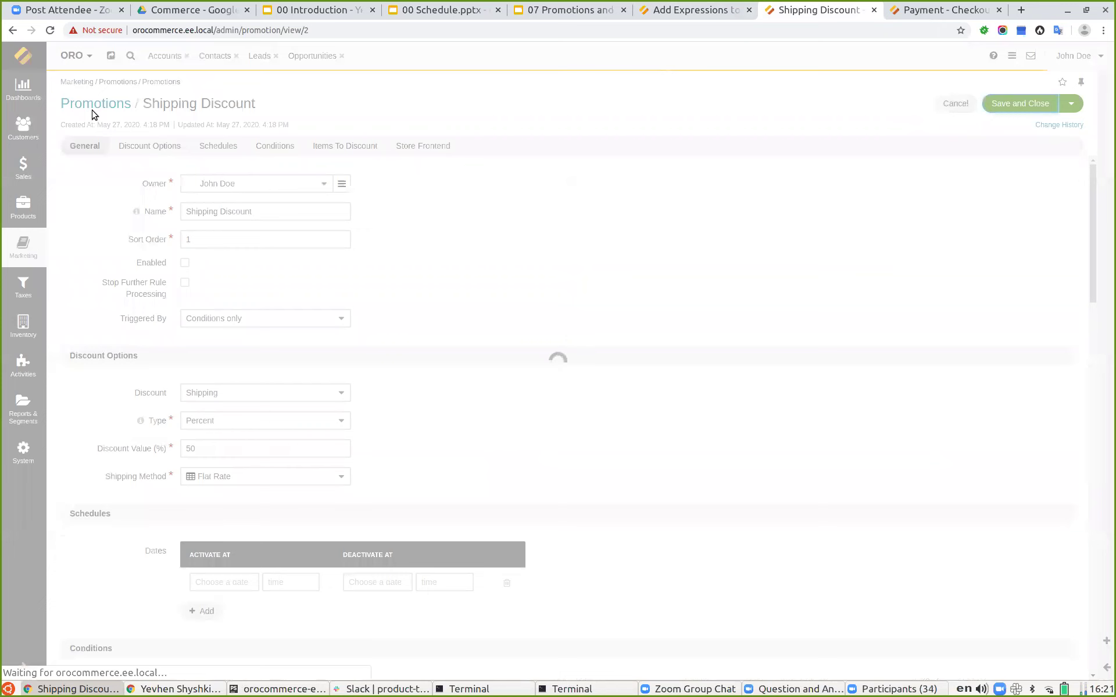
- Create a new promotion named "20% off for $1000+" with sort order 1 and enable it
left_click(79, 109)
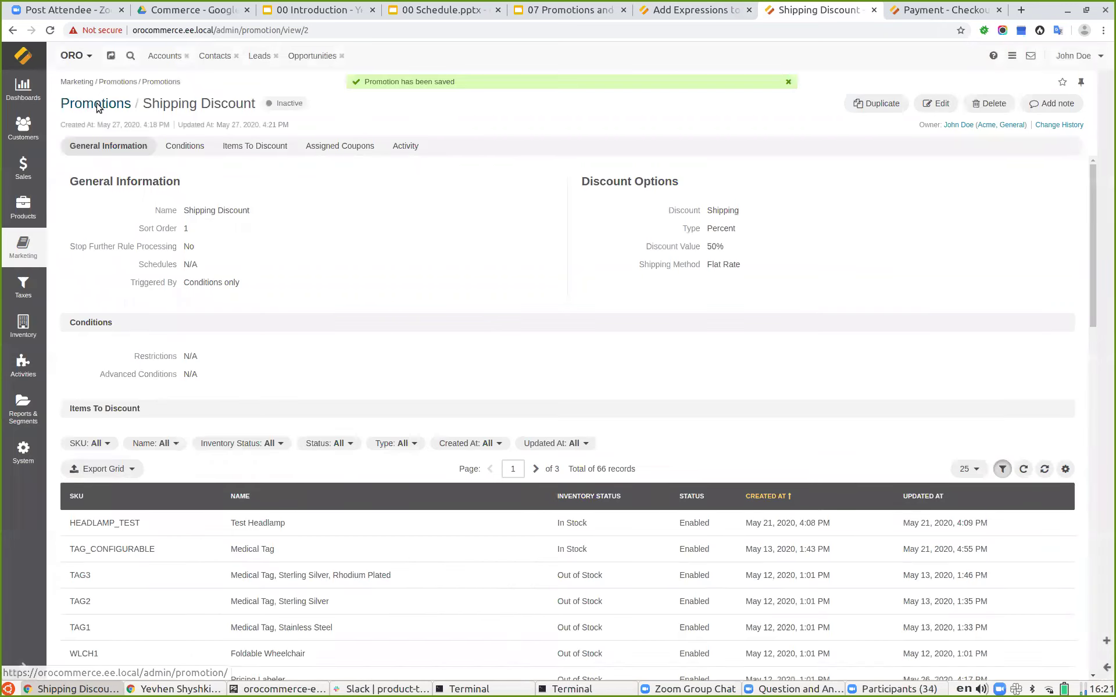
left_click(1010, 100)
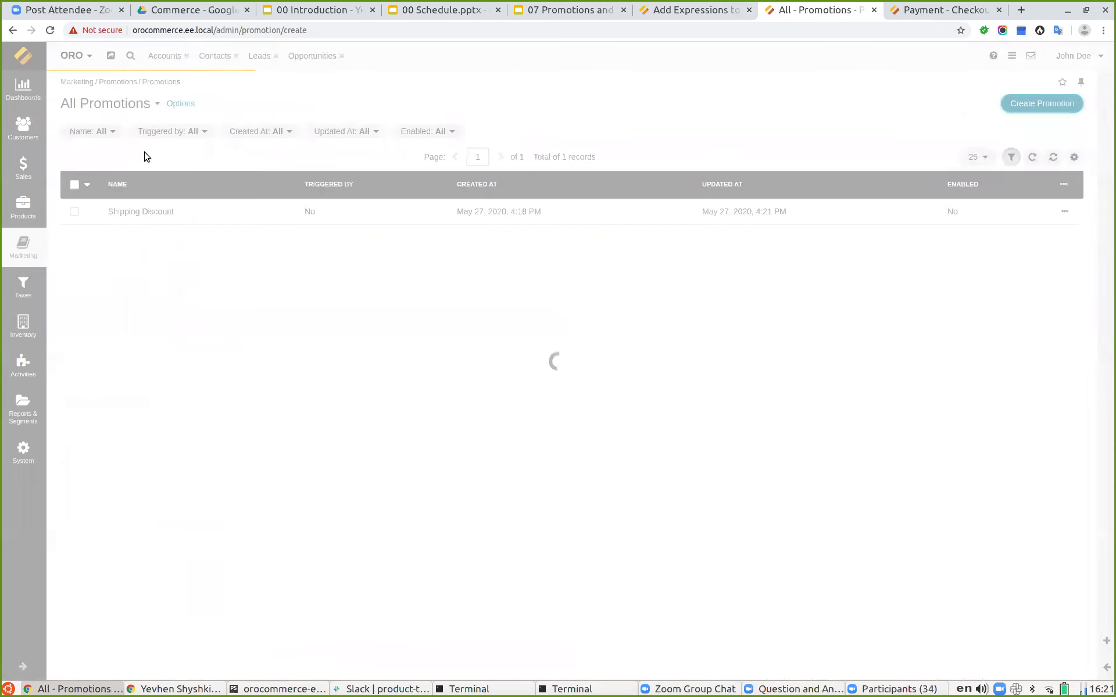
left_click(196, 199)
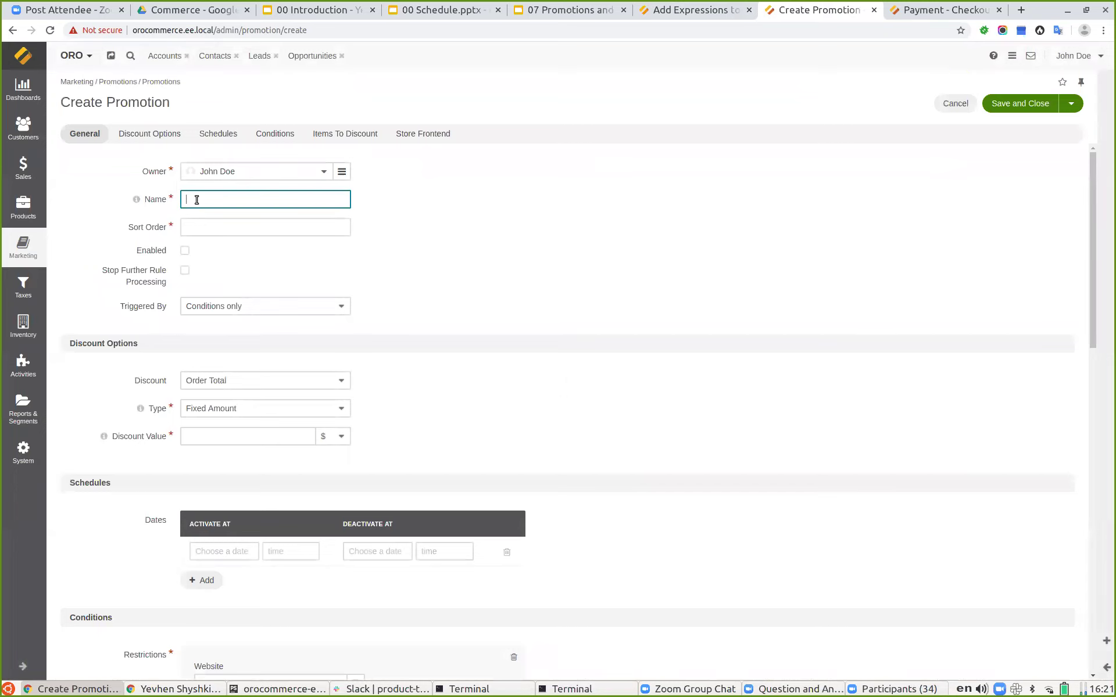
type("Global")
double_click(196, 200)
type("20% off for $1000+")
left_click(255, 229)
type("1")
left_click(185, 251)
- Set the discount type and enter the discount value for the Order Total discount
scroll(314, 286, "down", 1)
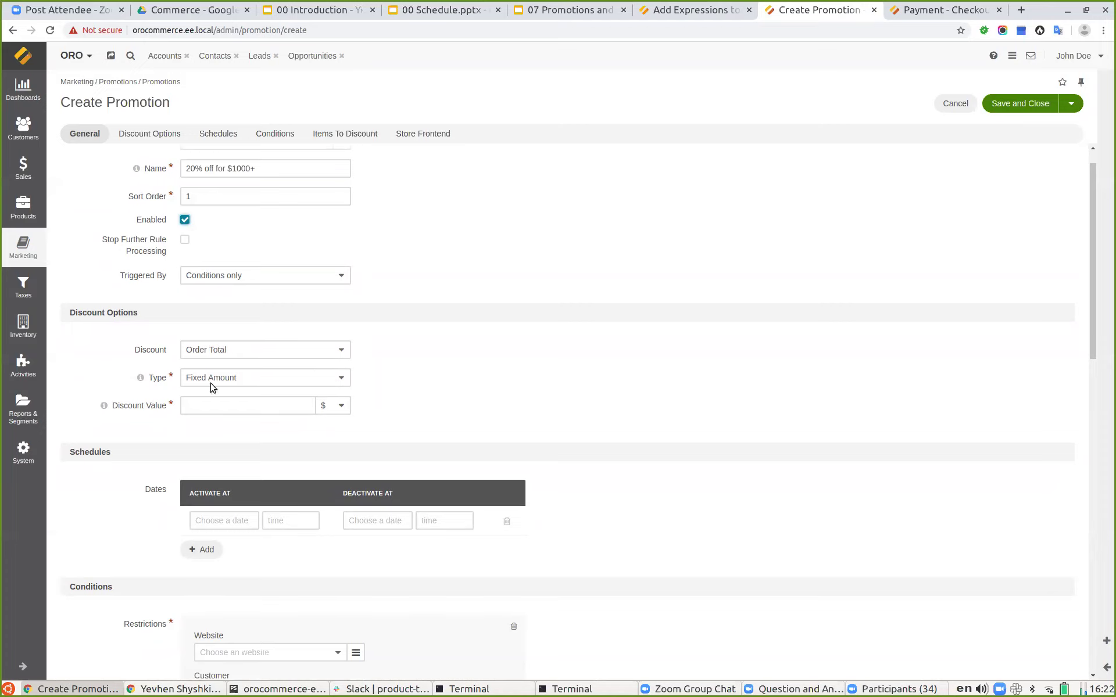
left_click(241, 387)
left_click(219, 404)
left_click(218, 403)
- Add an advanced filter for the items to discount with a field condition of product Id greater than 0 and preview the results
scroll(582, 331, "down", 13)
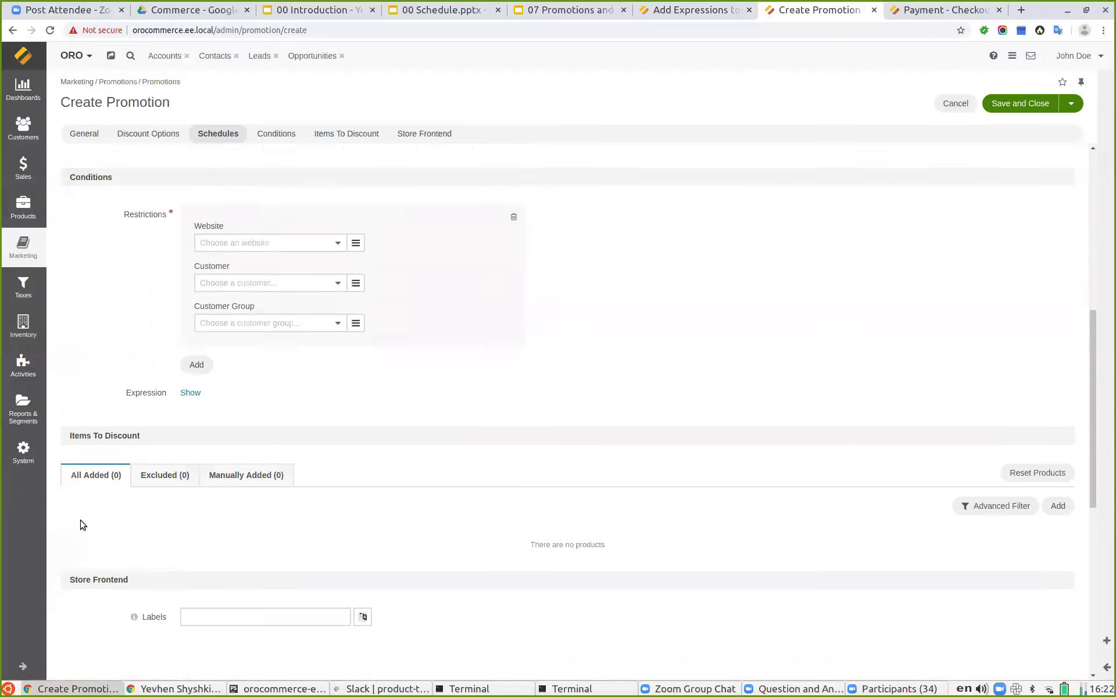
left_click(999, 506)
scroll(218, 496, "down", 5)
left_click_drag(105, 440, 228, 401)
left_click(231, 395)
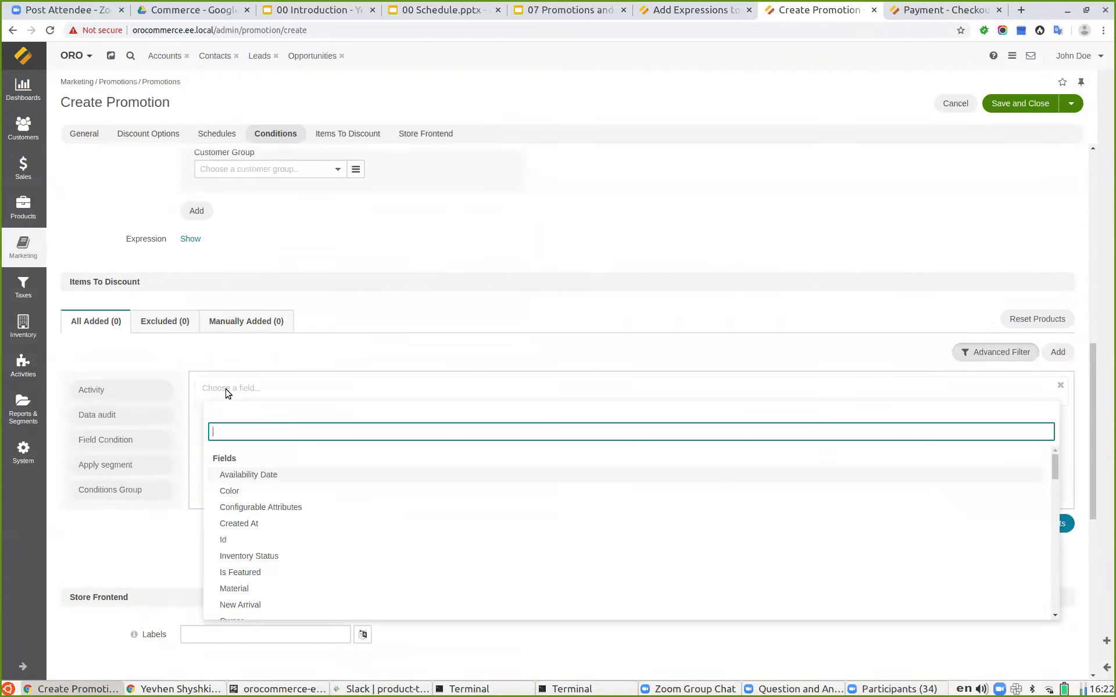
left_click(253, 540)
left_click(253, 414)
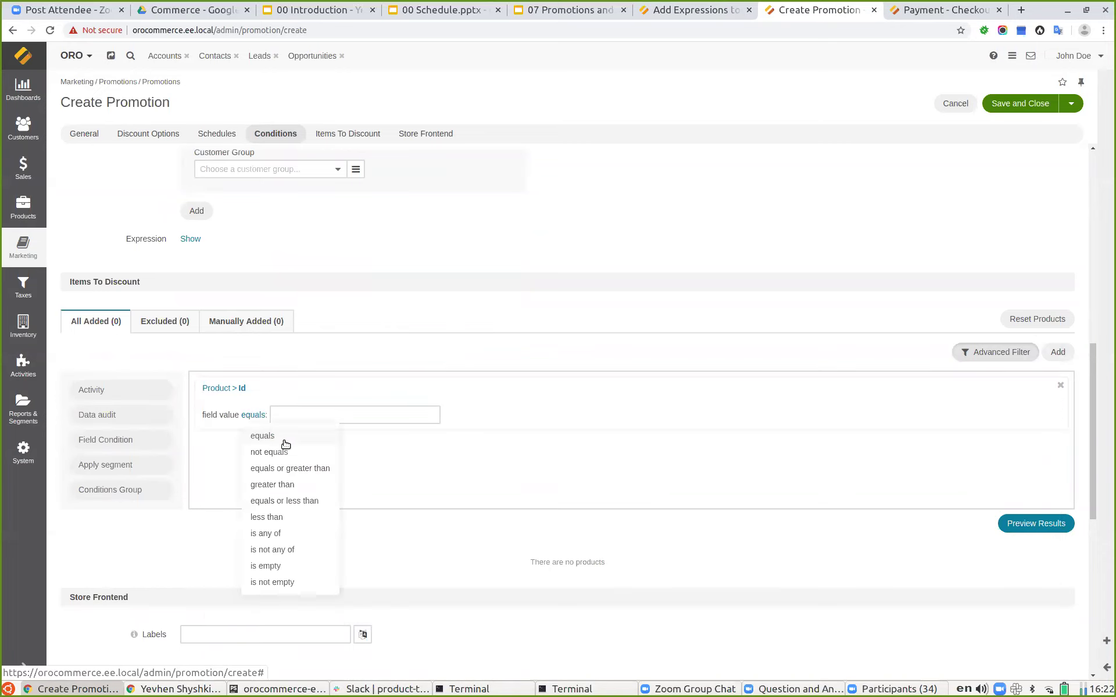
left_click(297, 486)
left_click(308, 419)
type("0")
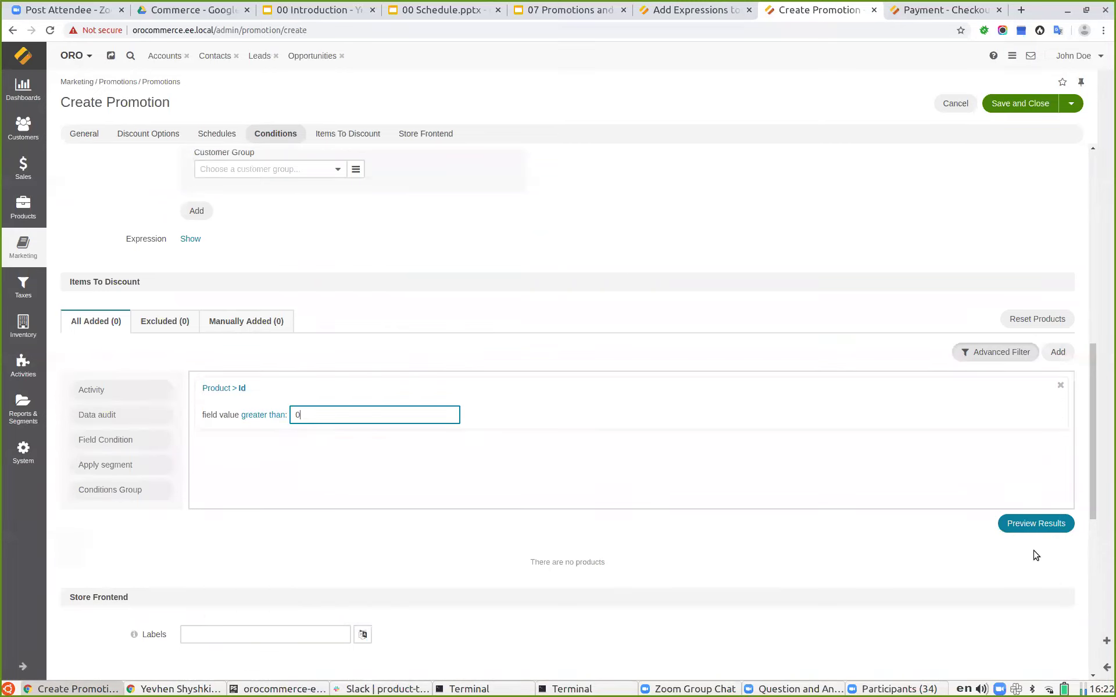
left_click(1009, 528)
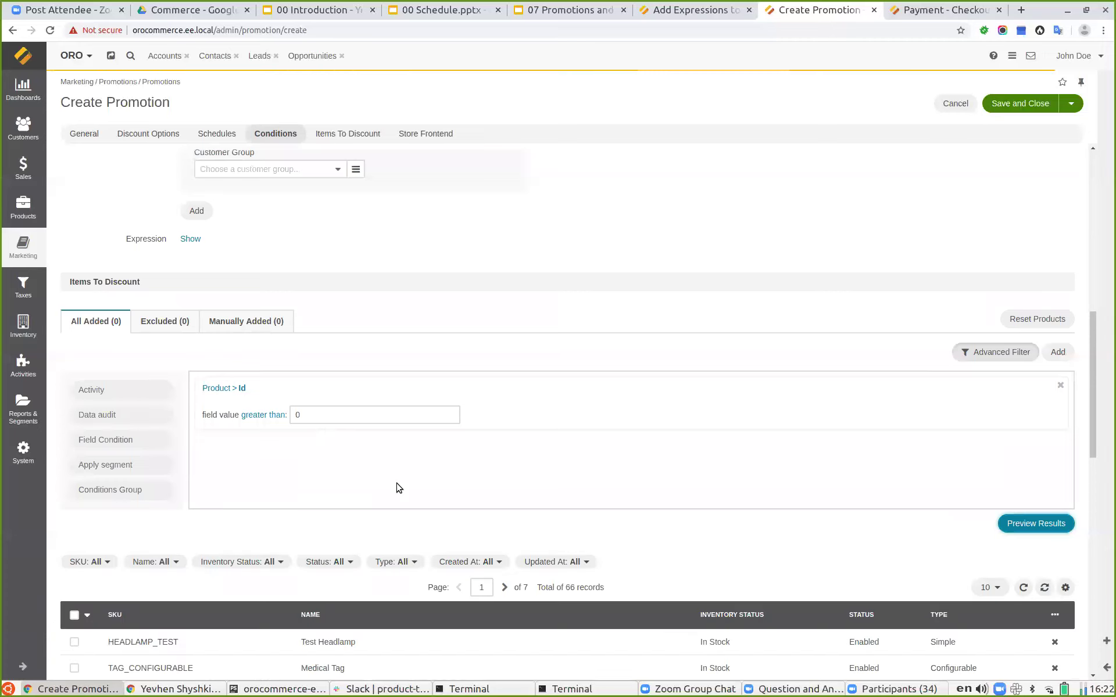
- Enter the condition expression "subtotal >= 1000" for the promotion, then save and close it
scroll(279, 416, "up", 3)
scroll(273, 418, "up", 1)
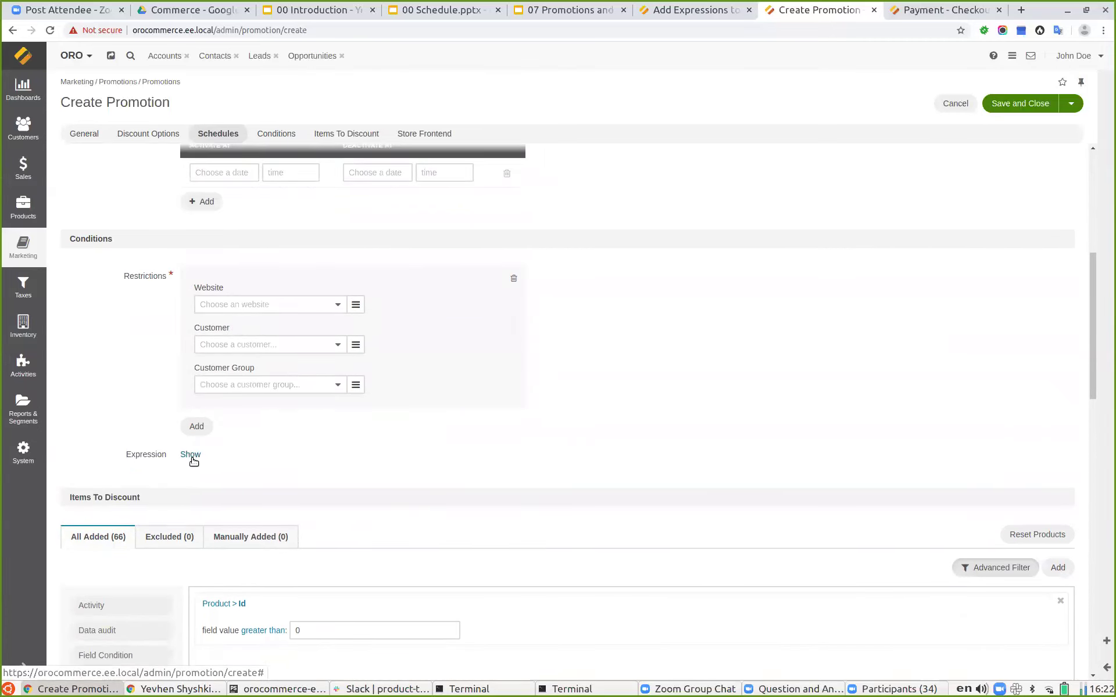
left_click(191, 455)
left_click(227, 502)
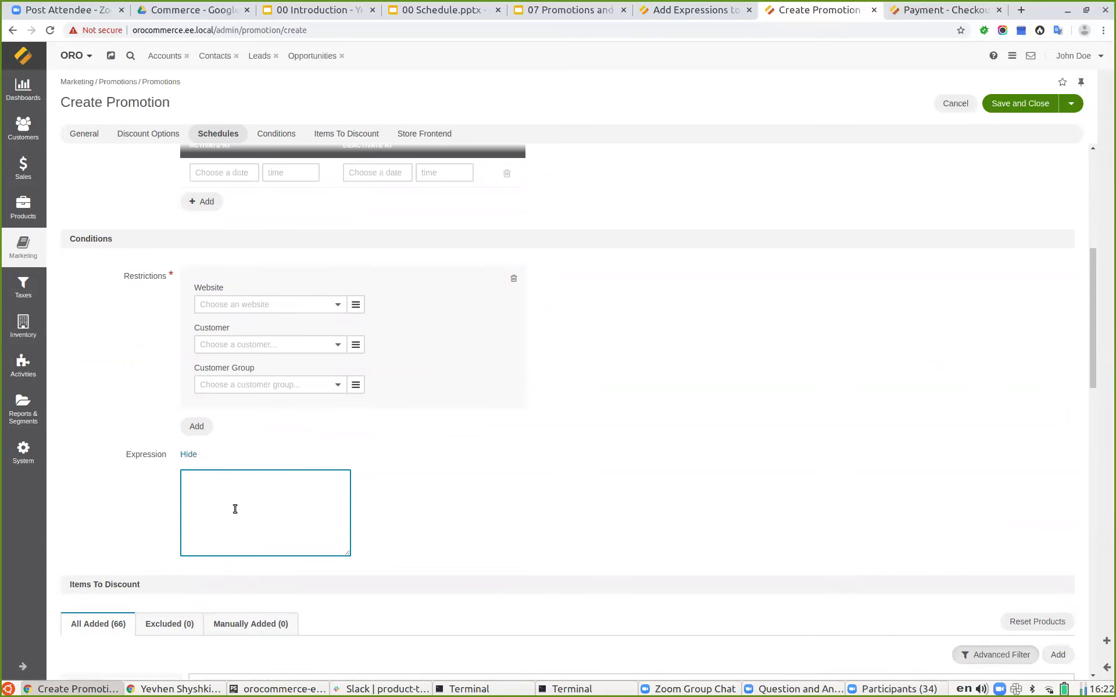
left_click(694, 12)
left_click(815, 12)
key("ctrl+v")
left_click(1022, 104)
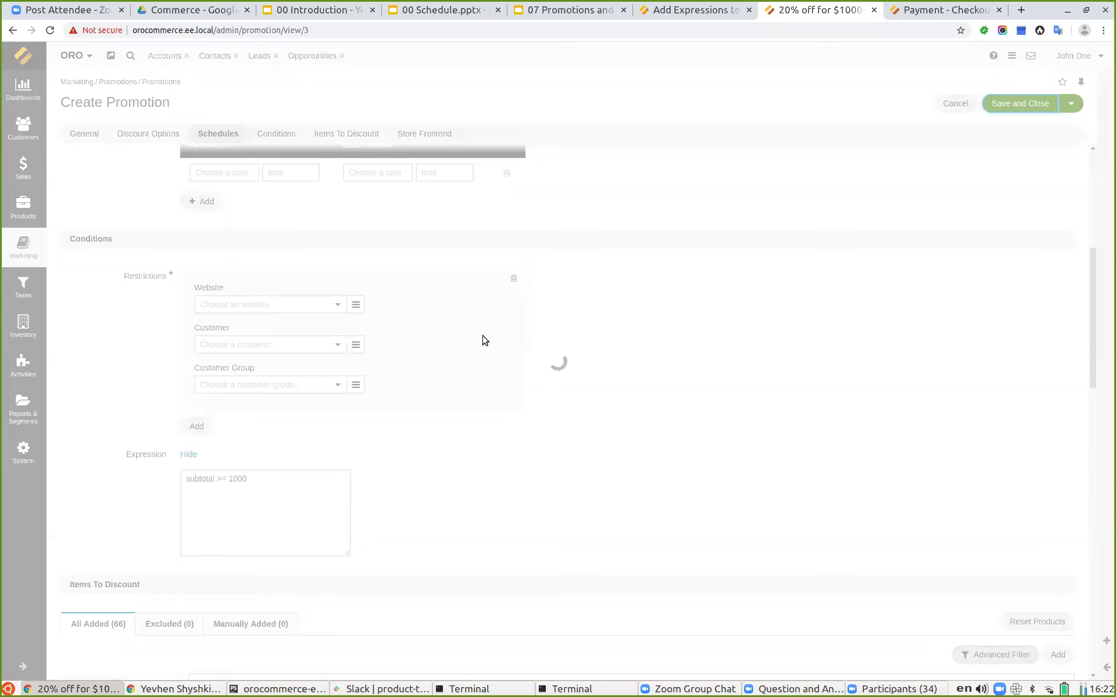
- Open the shopping list details on the storefront, set the 600-Watt Bulb Work Light quantity to 50 and check the discount
left_click(920, 16)
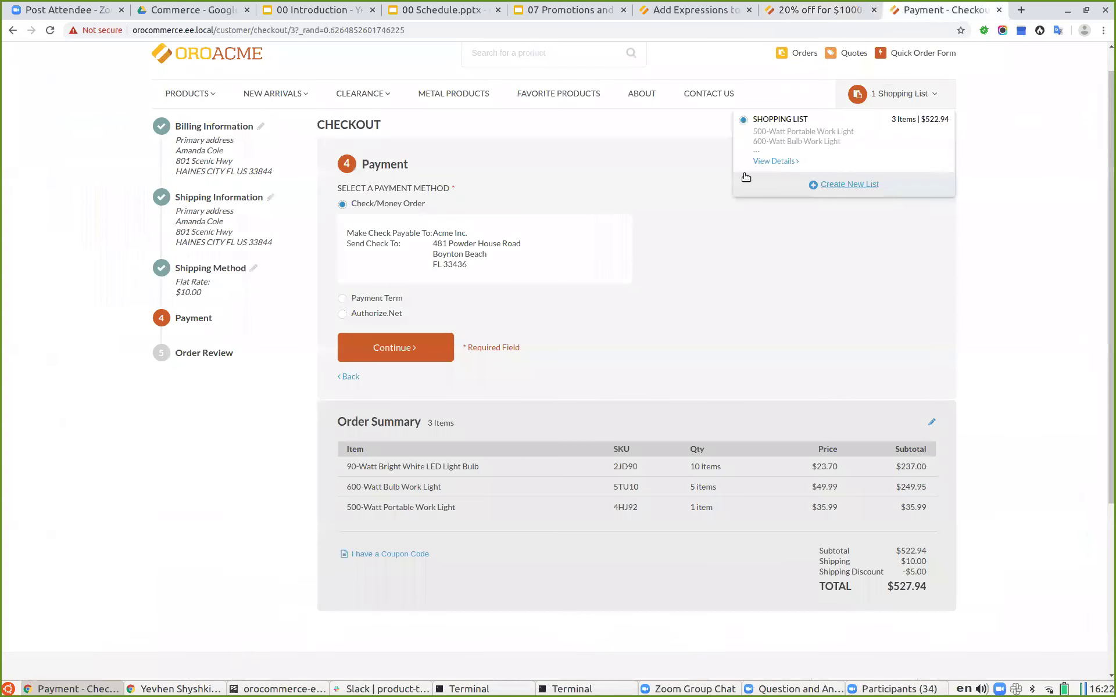
left_click(773, 161)
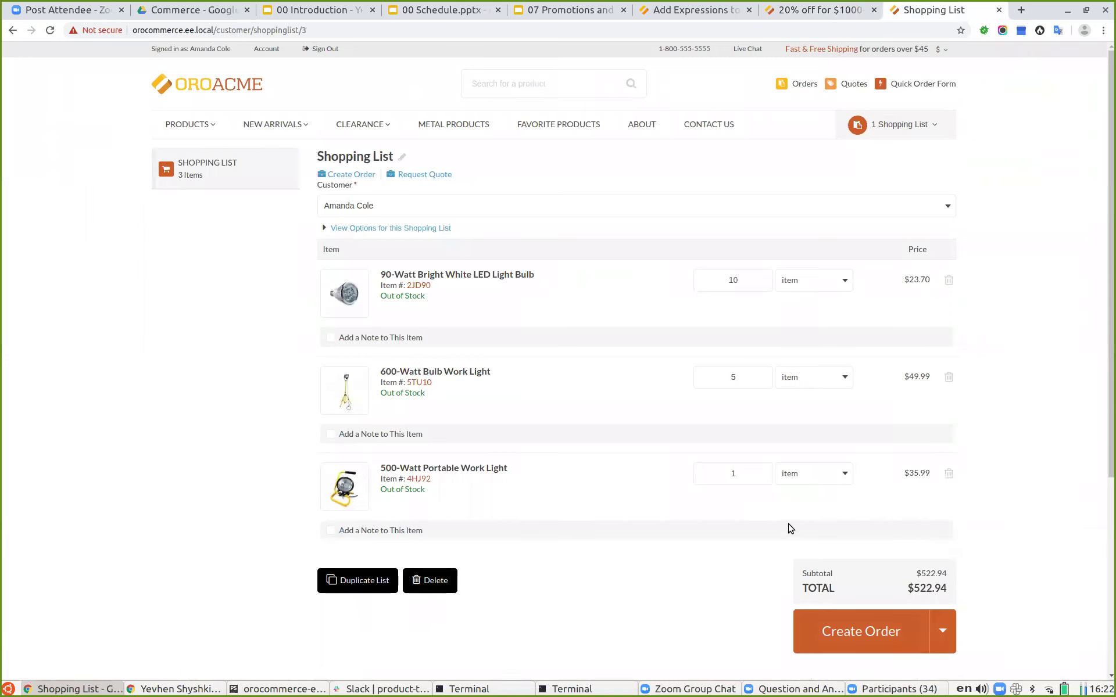
left_click(716, 480)
left_click(747, 383)
type("0")
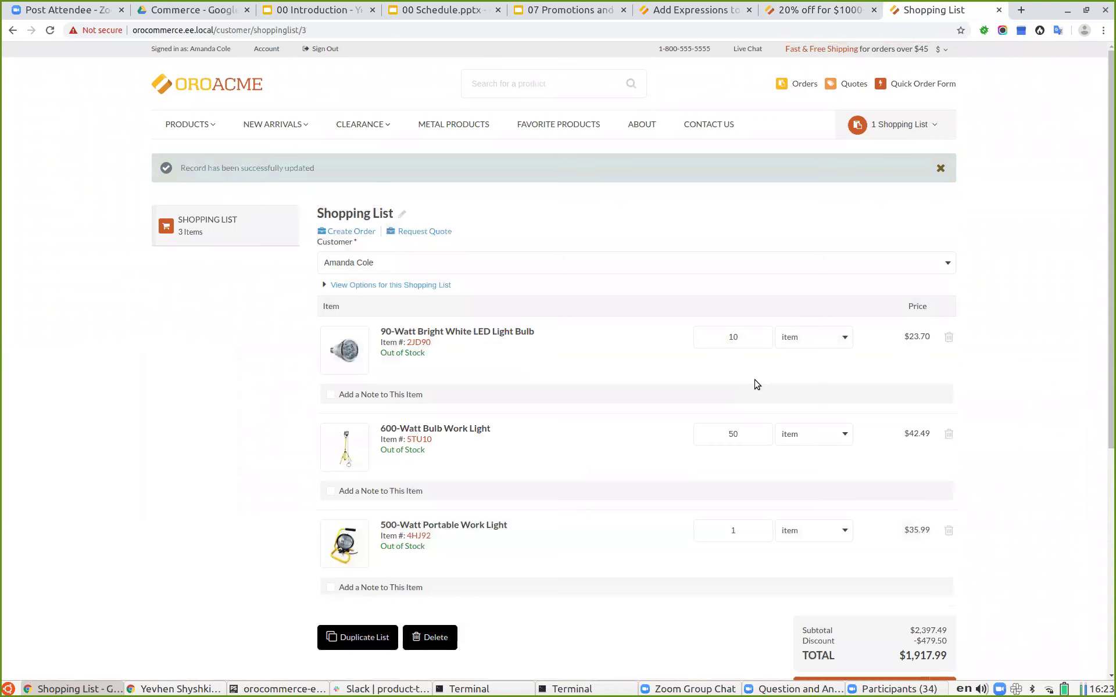
scroll(991, 439, "down", 2)
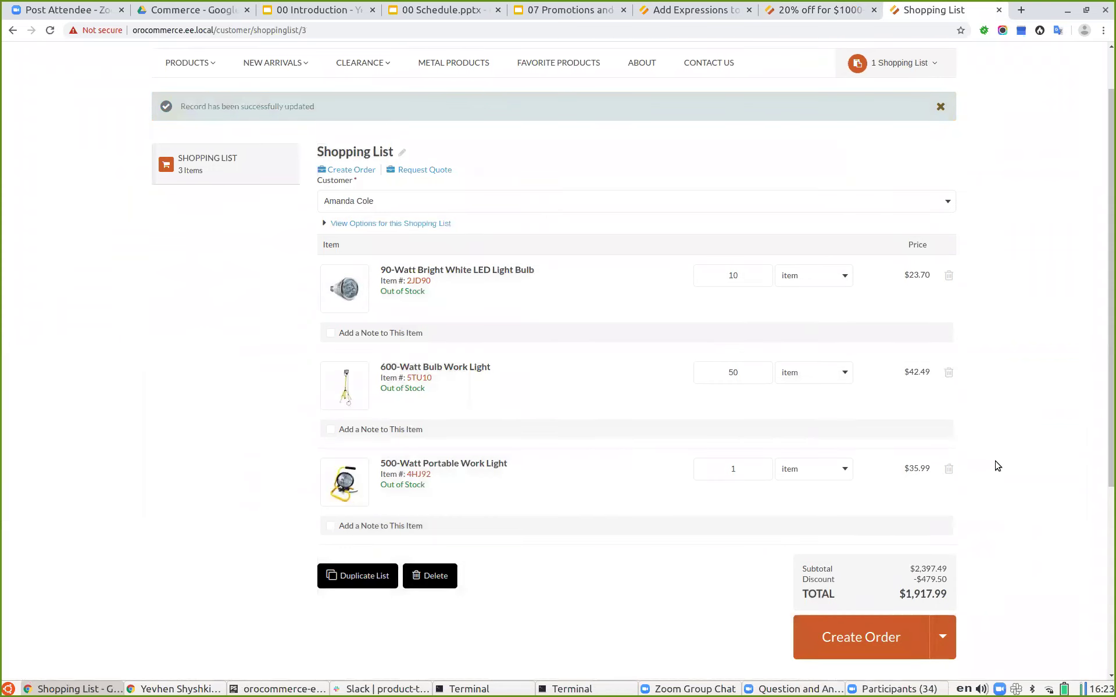
scroll(995, 472, "down", 2)
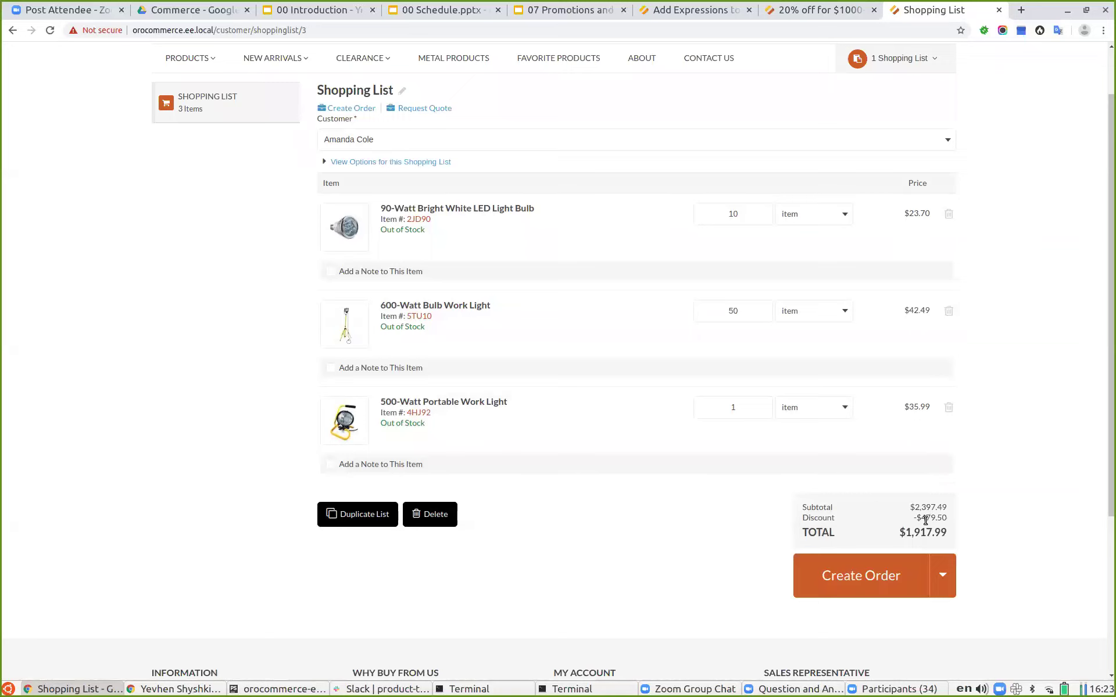
- Test the $1000 discount threshold by setting the 600-Watt Bulb Work Light quantity to 20, 19, 15 and finally 16
left_click(715, 308)
type("20")
left_click(747, 303)
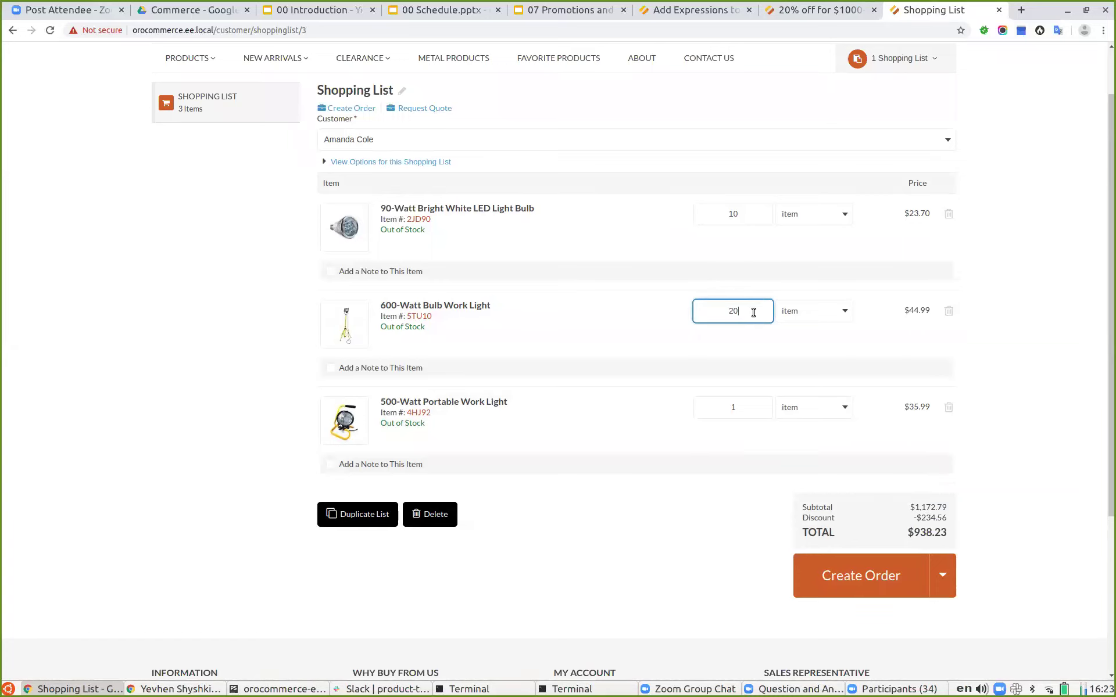
type("19")
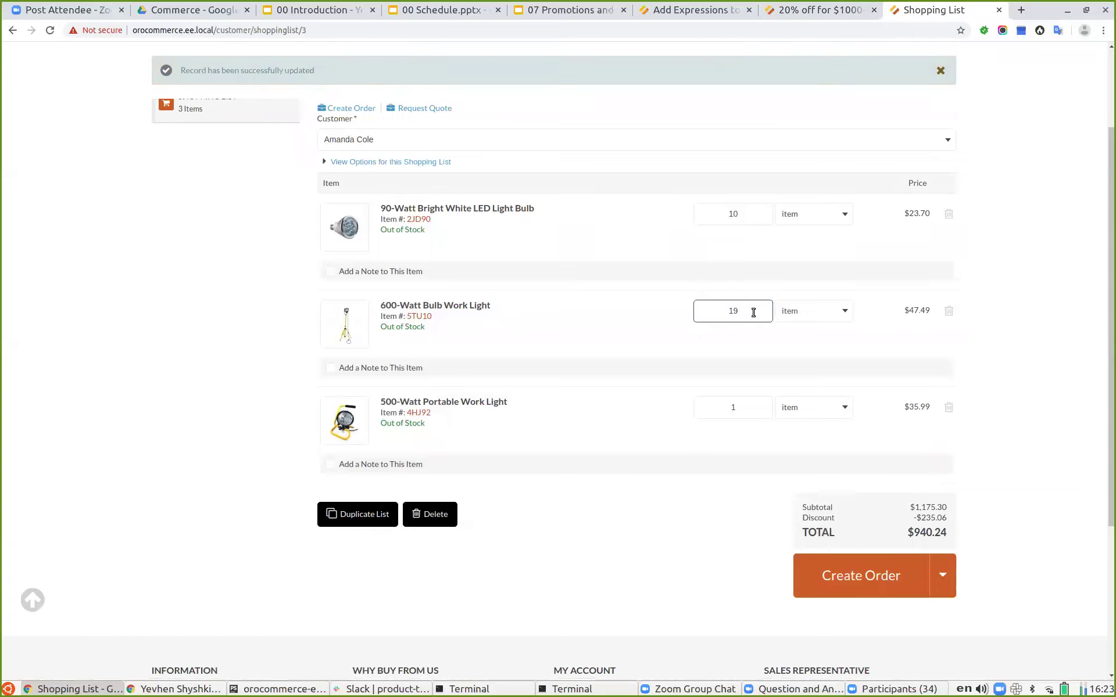
left_click(743, 311)
key("BackSpace")
type("5")
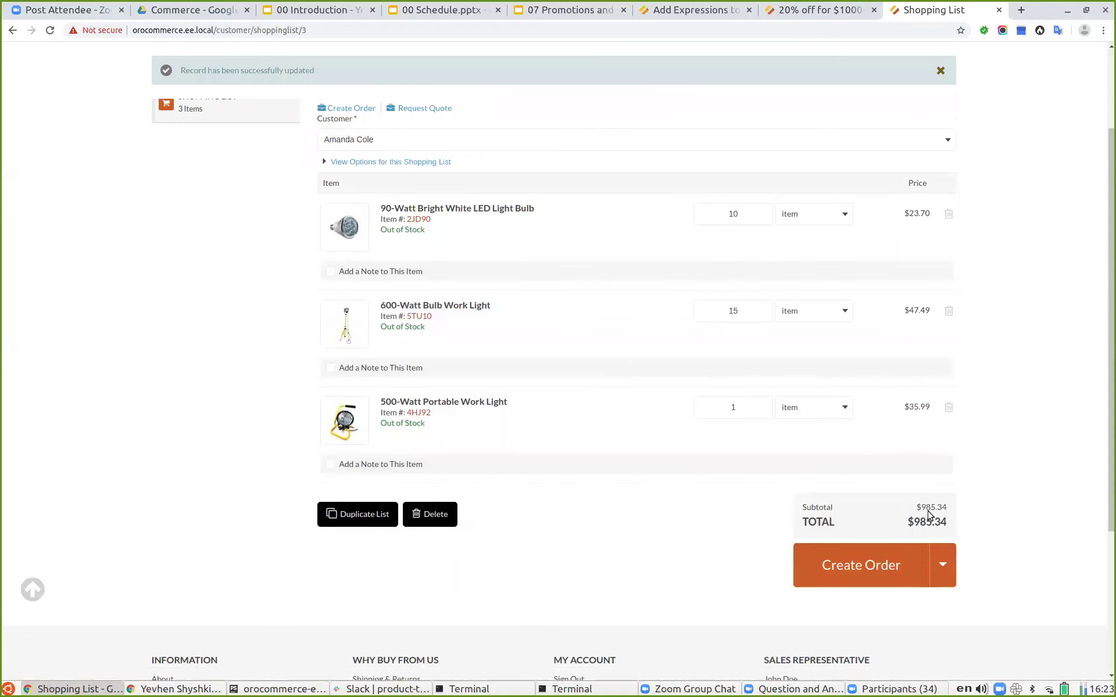
left_click(748, 313)
type("6")
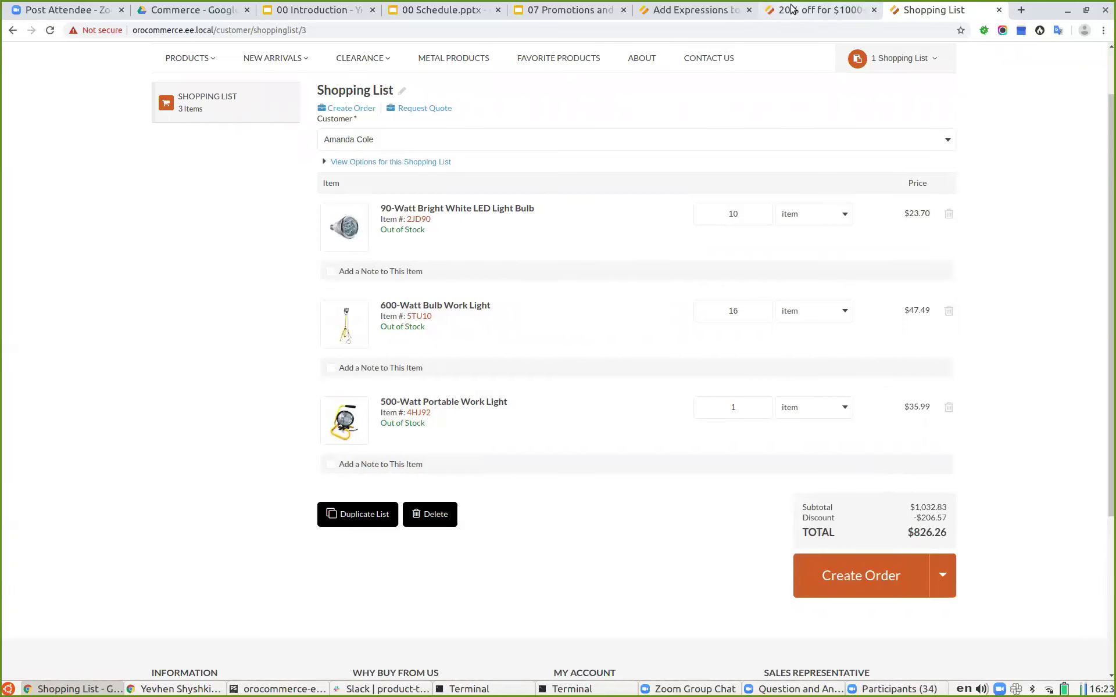
- Examine the financial, geographic and business attributes and the collections supported in the promotion expressions documentation
left_click(683, 12)
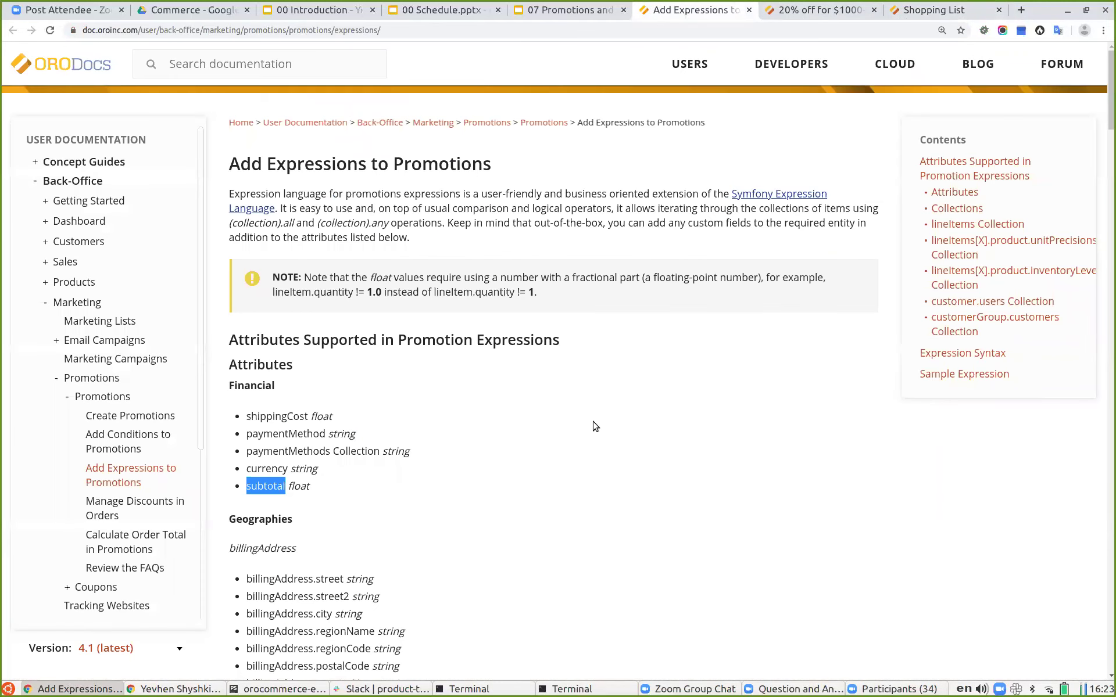
left_click(556, 419)
scroll(556, 419, "down", 5)
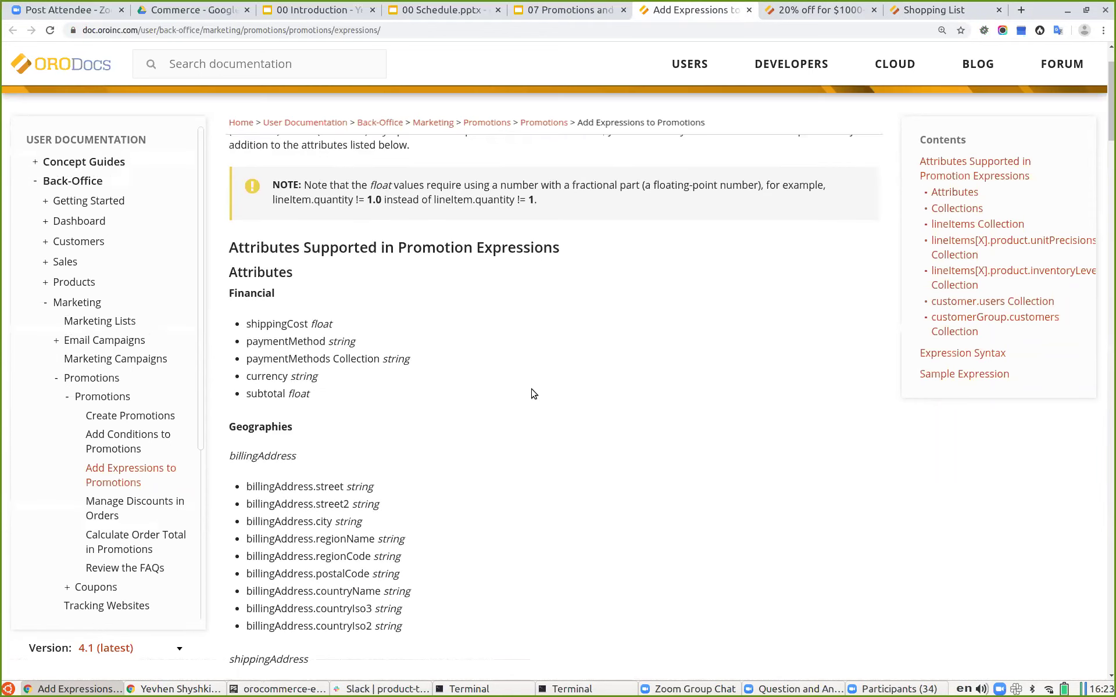
scroll(533, 386, "down", 3)
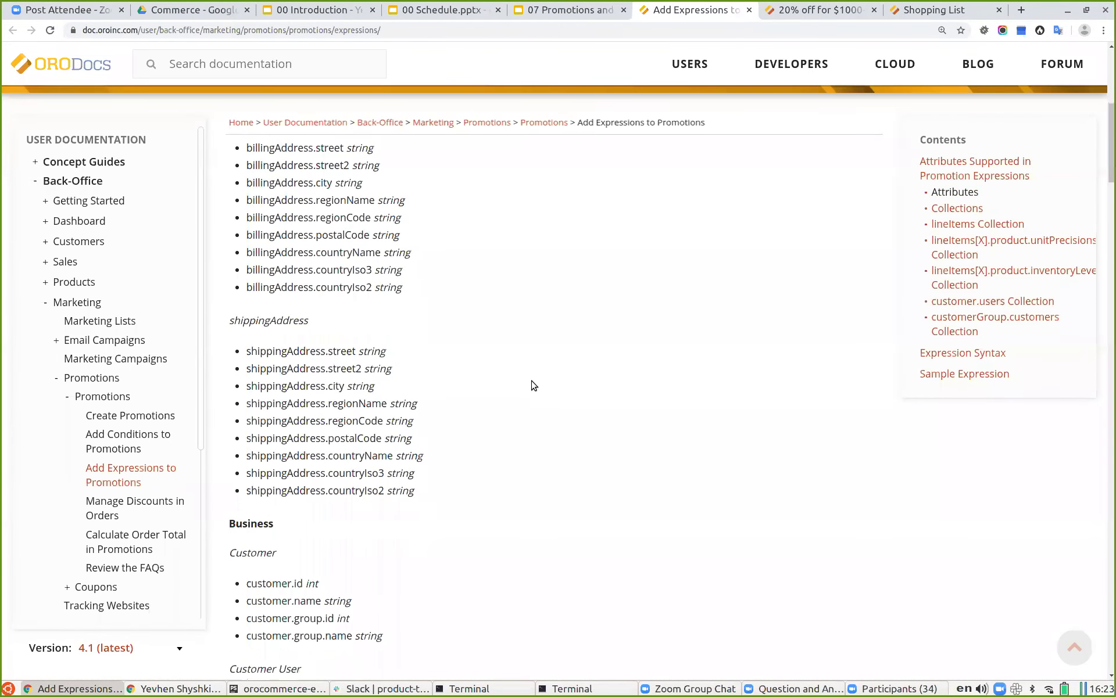
scroll(533, 386, "down", 4)
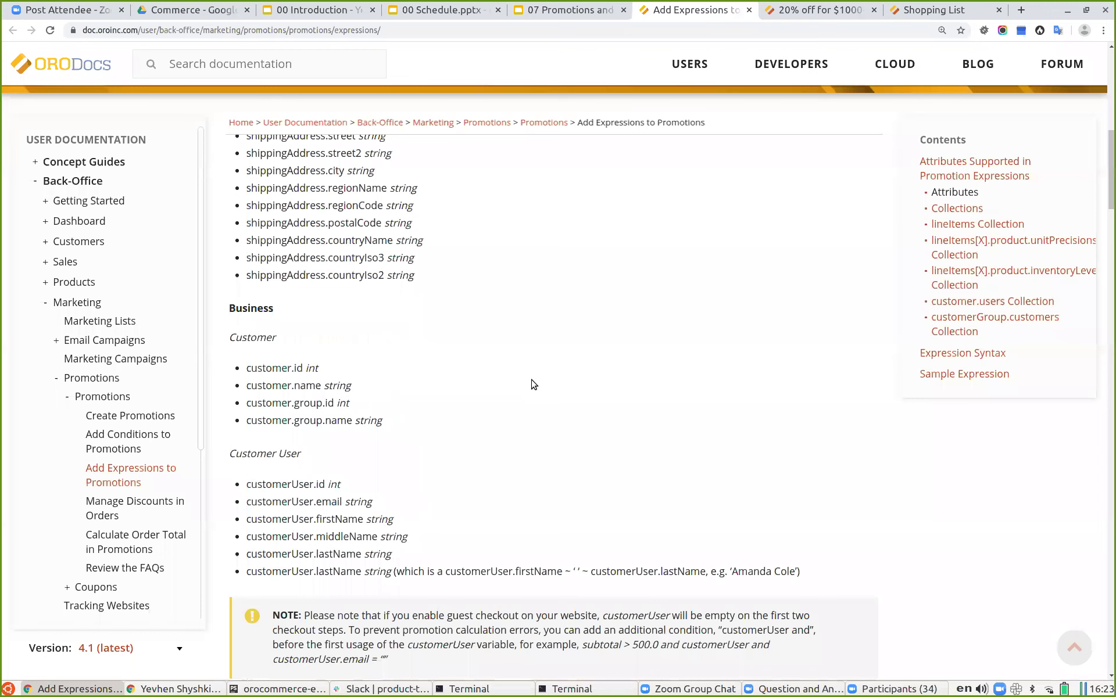
scroll(535, 383, "down", 8)
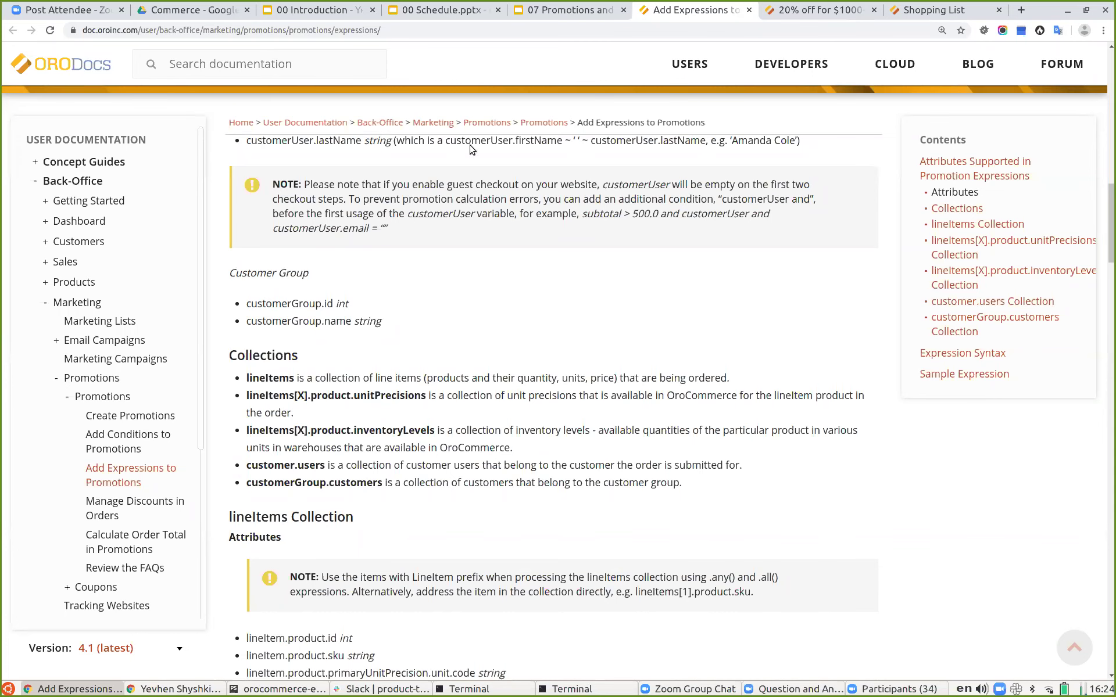
- Review the lineItems attributes, expression syntax and sample expression in the documentation, and return to the Promotions and Discounts slides in Google Slides
left_click(541, 10)
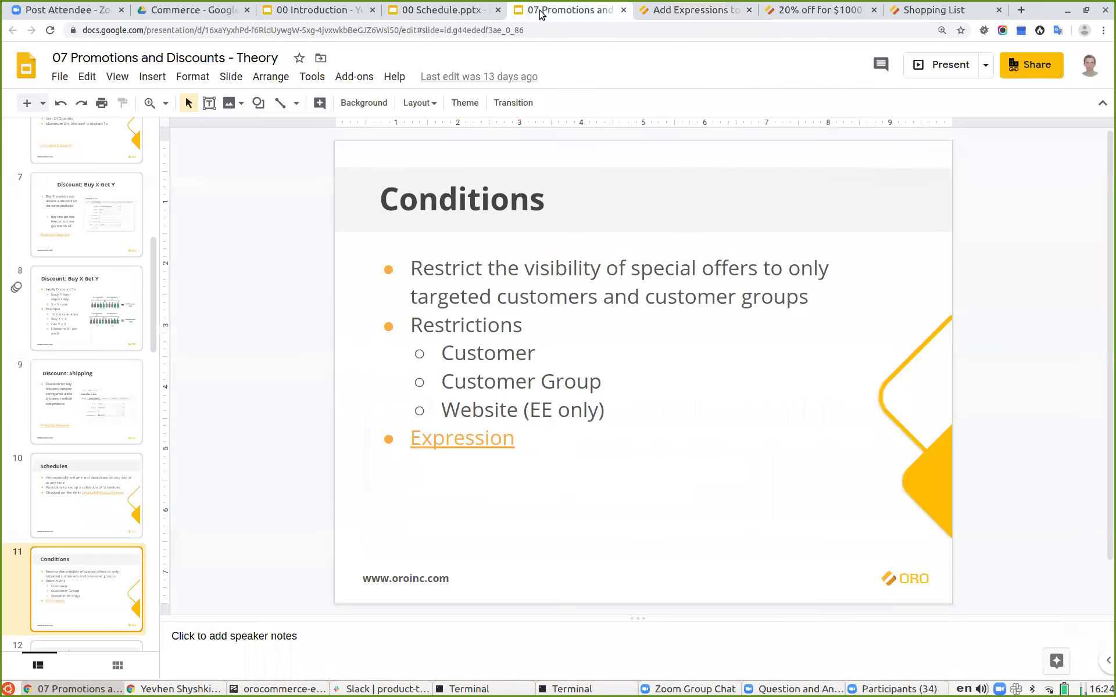
left_click(725, 10)
scroll(739, 395, "down", 10)
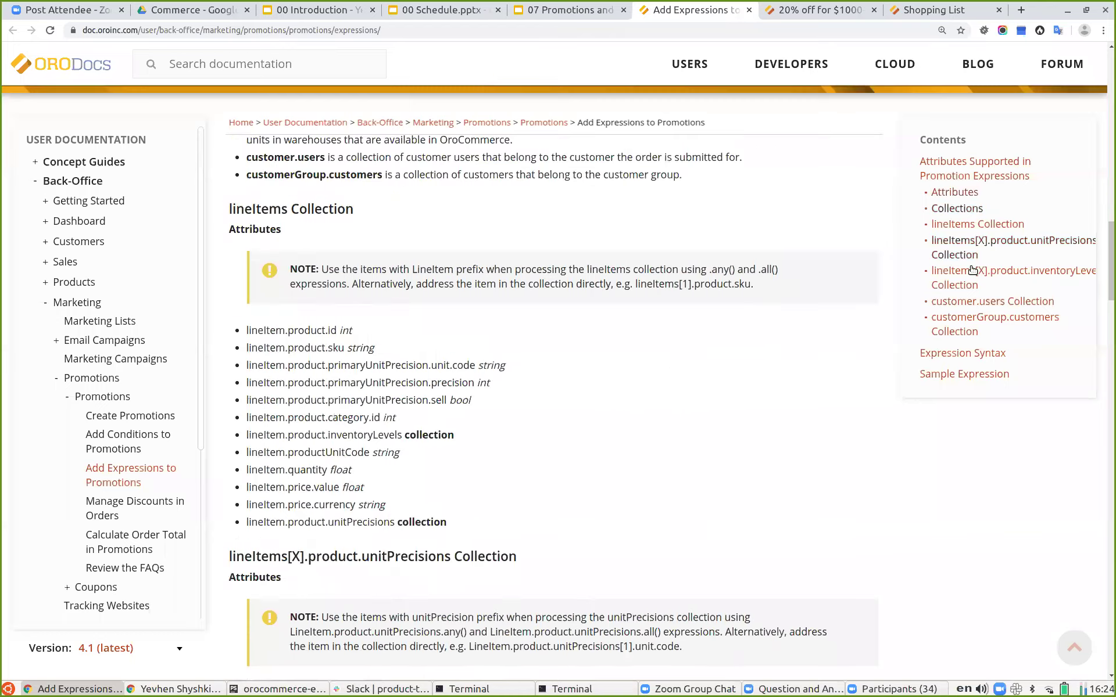
scroll(739, 395, "down", 12)
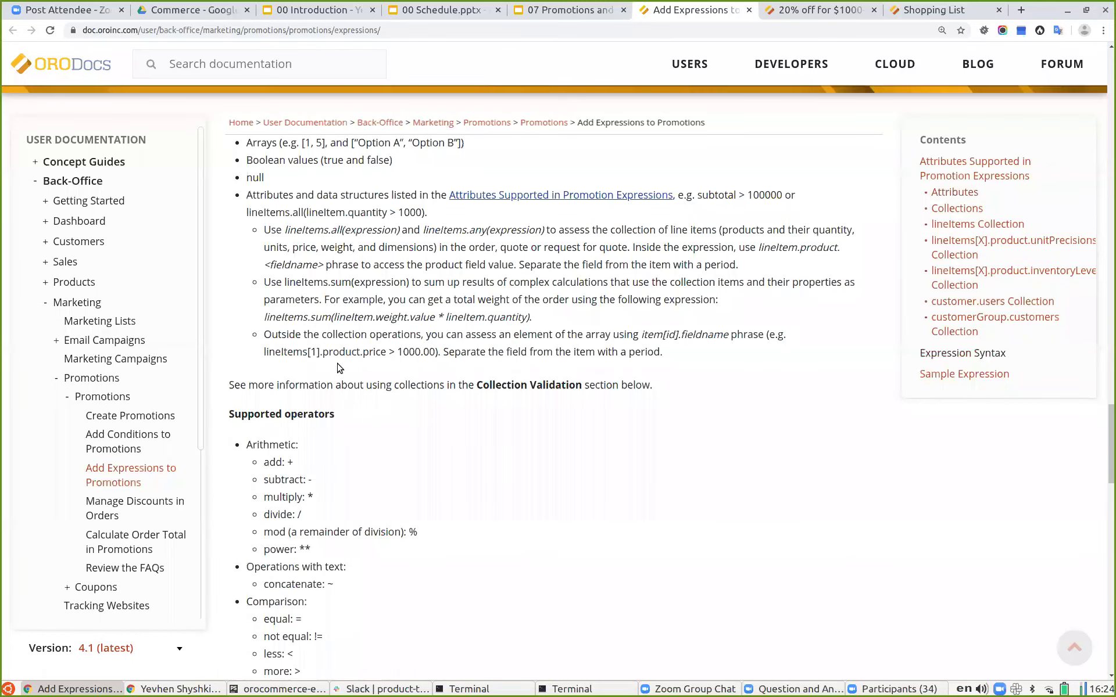
scroll(340, 355, "down", 5)
scroll(378, 384, "down", 9)
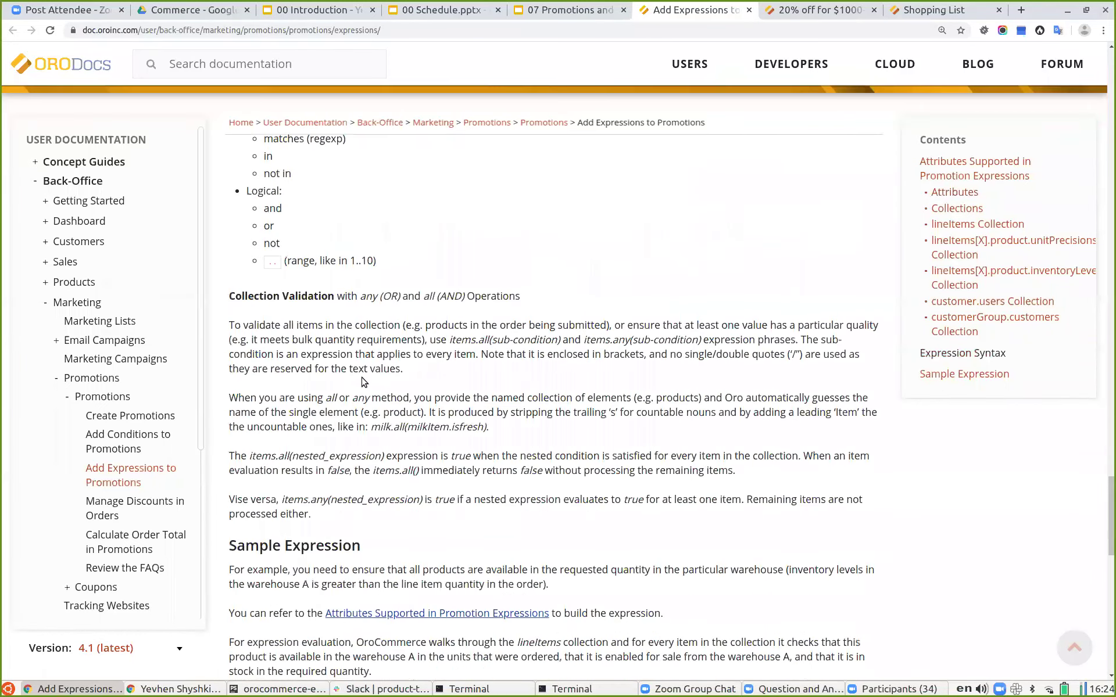
scroll(314, 331, "down", 3)
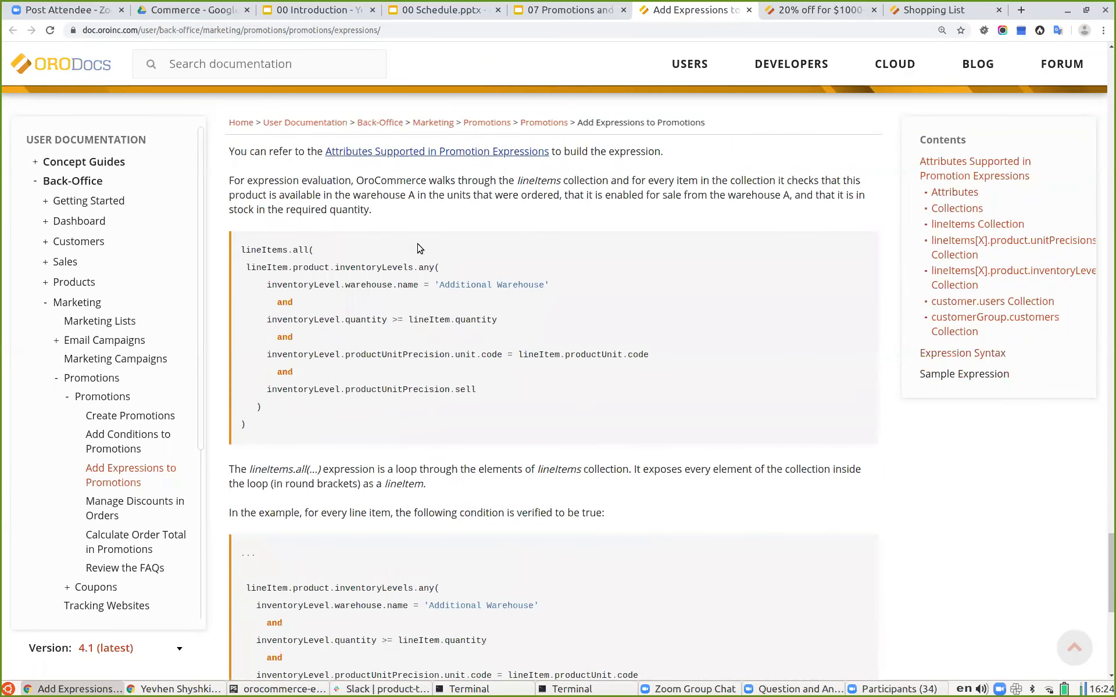
left_click_drag(249, 269, 272, 410)
left_click(272, 410)
scroll(350, 395, "down", 3)
scroll(358, 424, "down", 1)
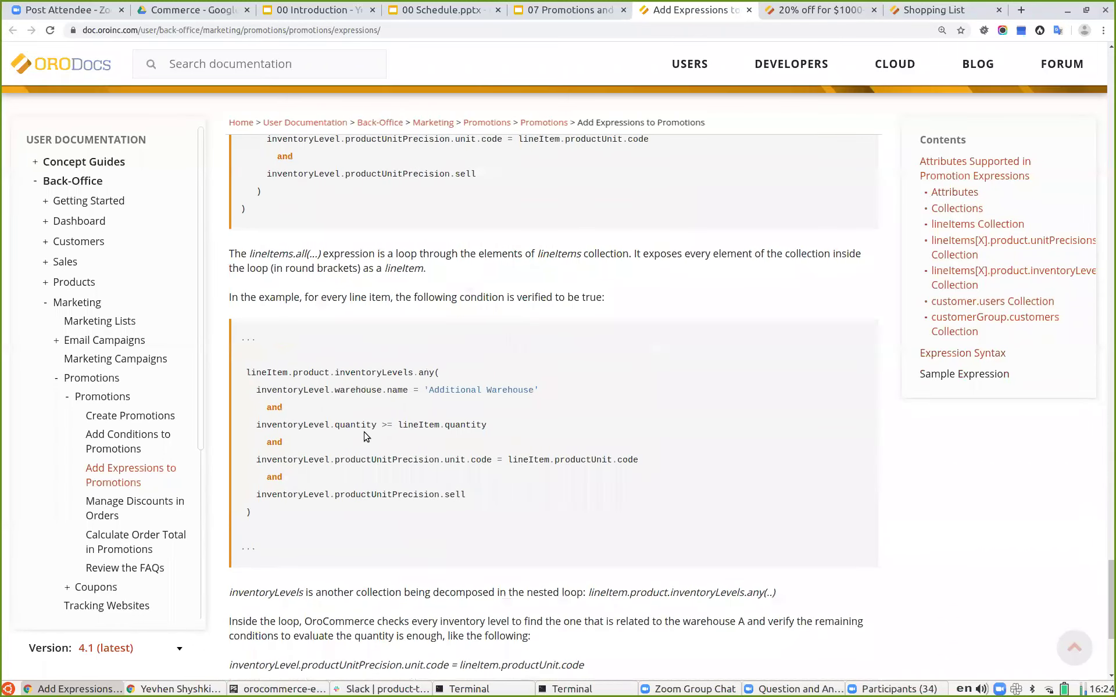
left_click(535, 13)
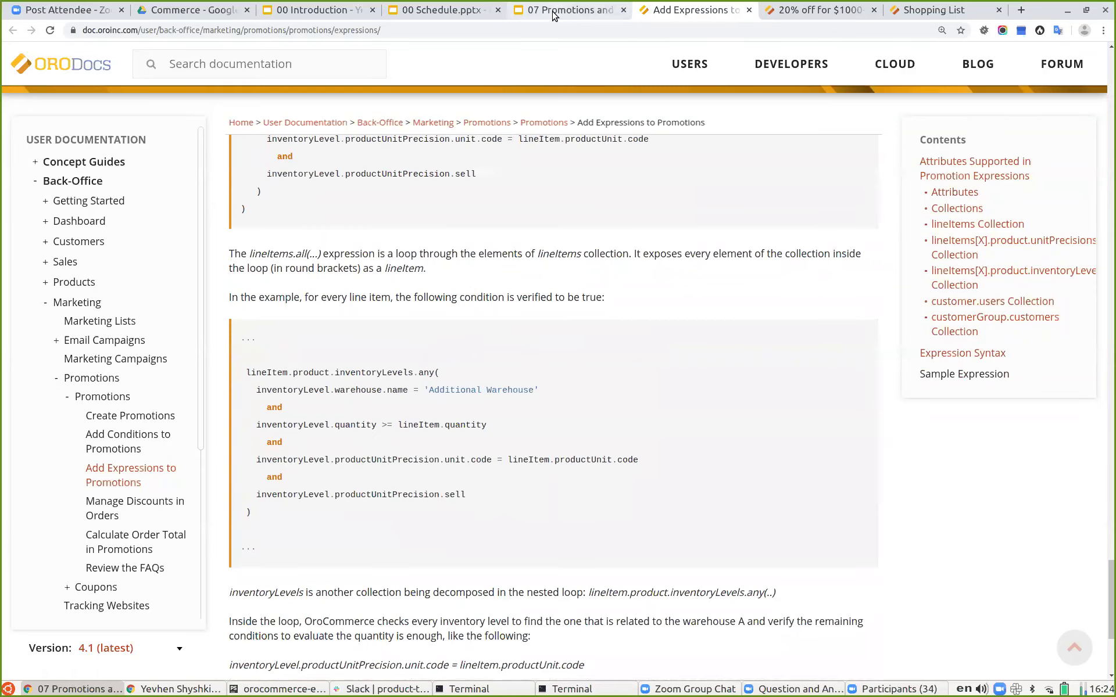
scroll(106, 490, "down", 2)
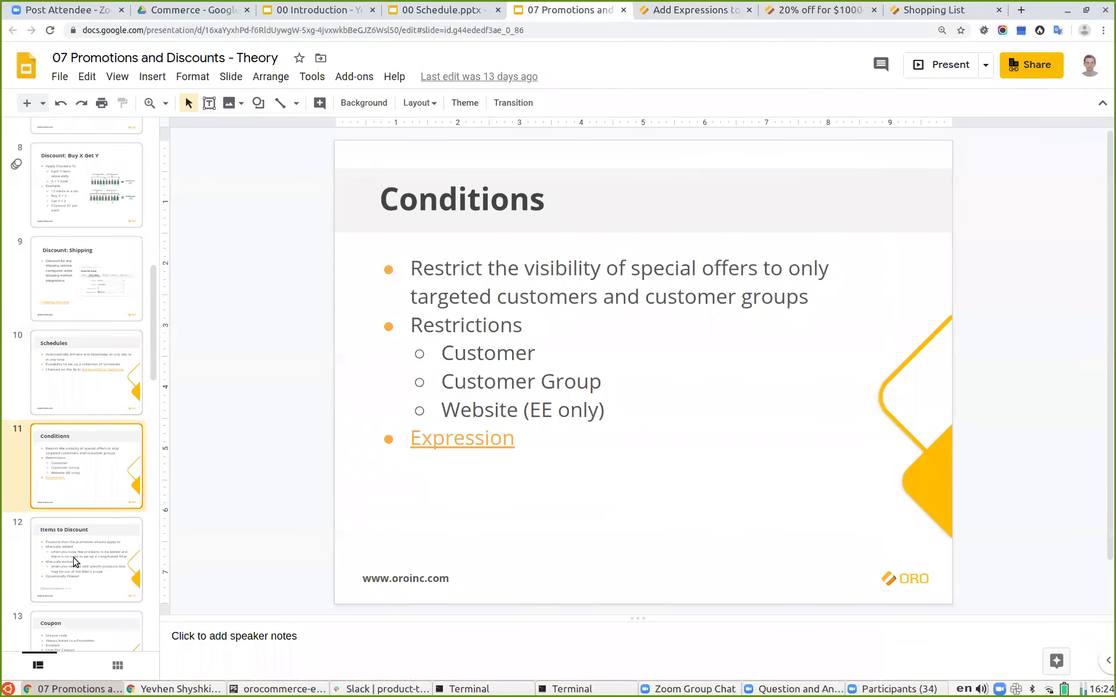
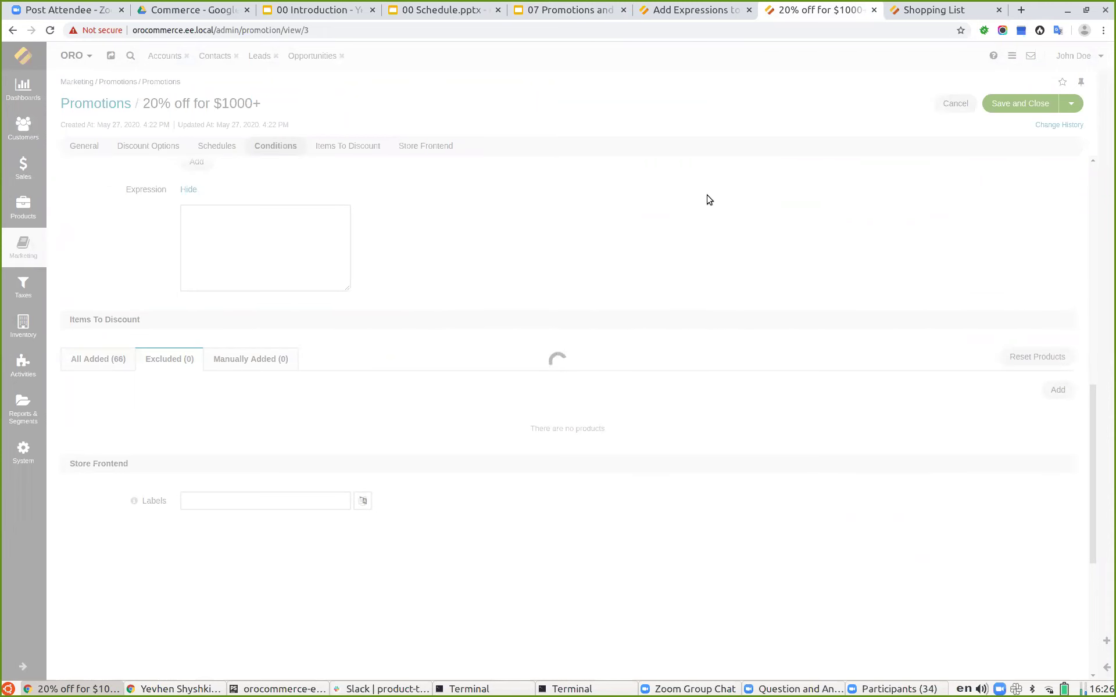
- Edit the "20% off for $1000+" promotion so it is triggered by Coupons and Conditions, and save and close it
left_click(935, 104)
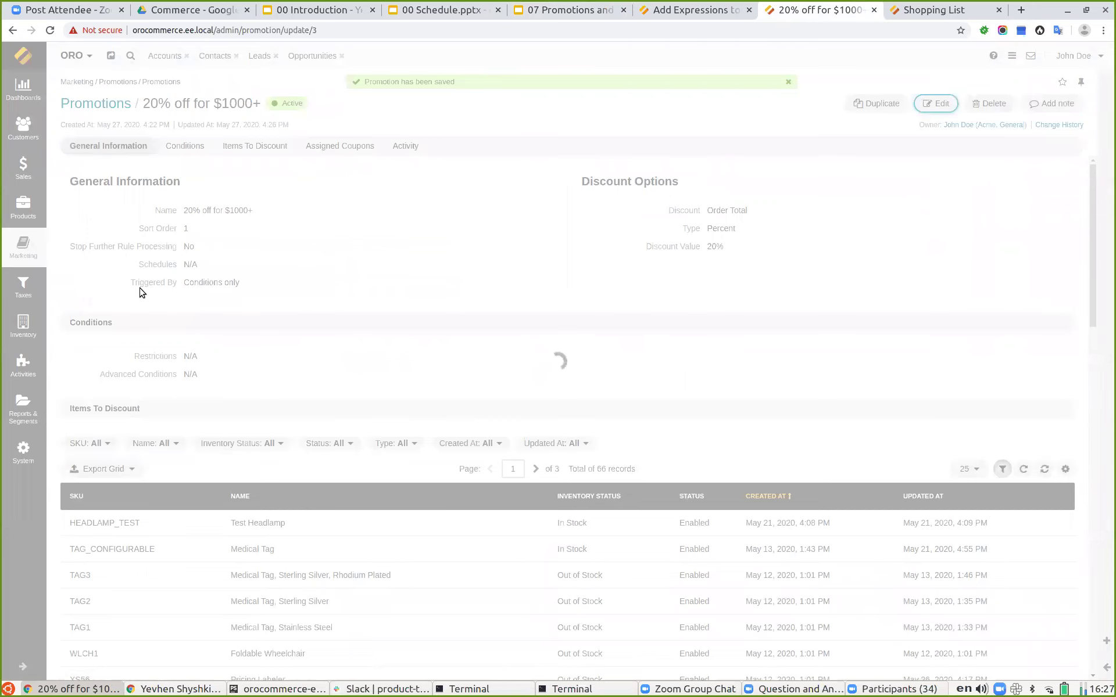
left_click(212, 319)
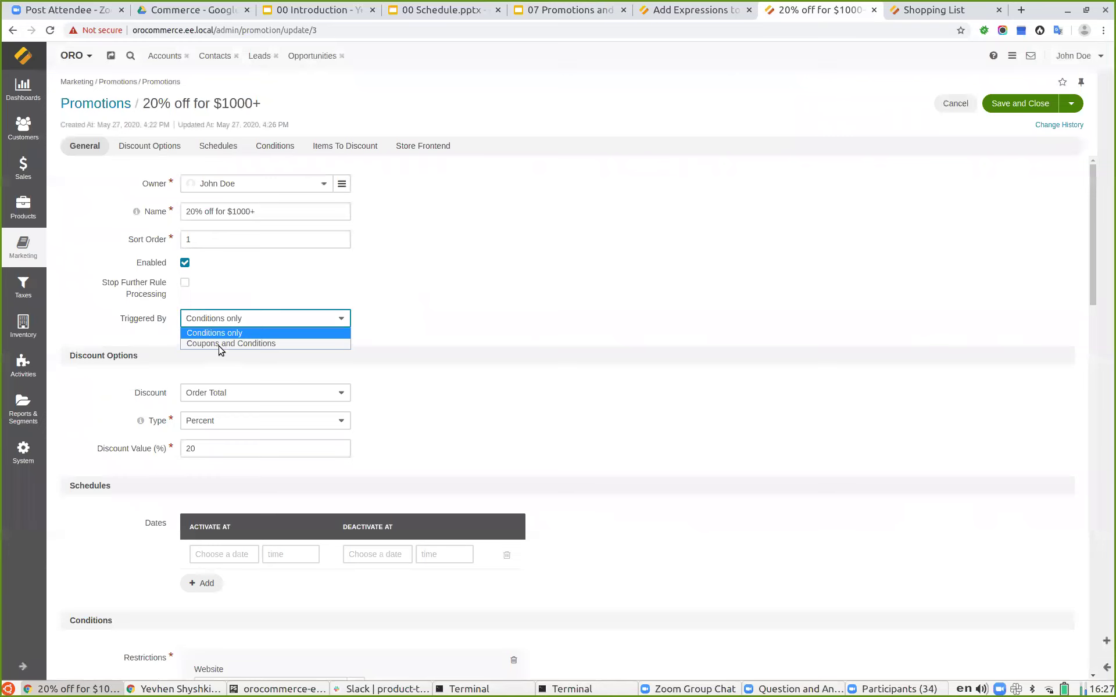
left_click(205, 327)
left_click(215, 345)
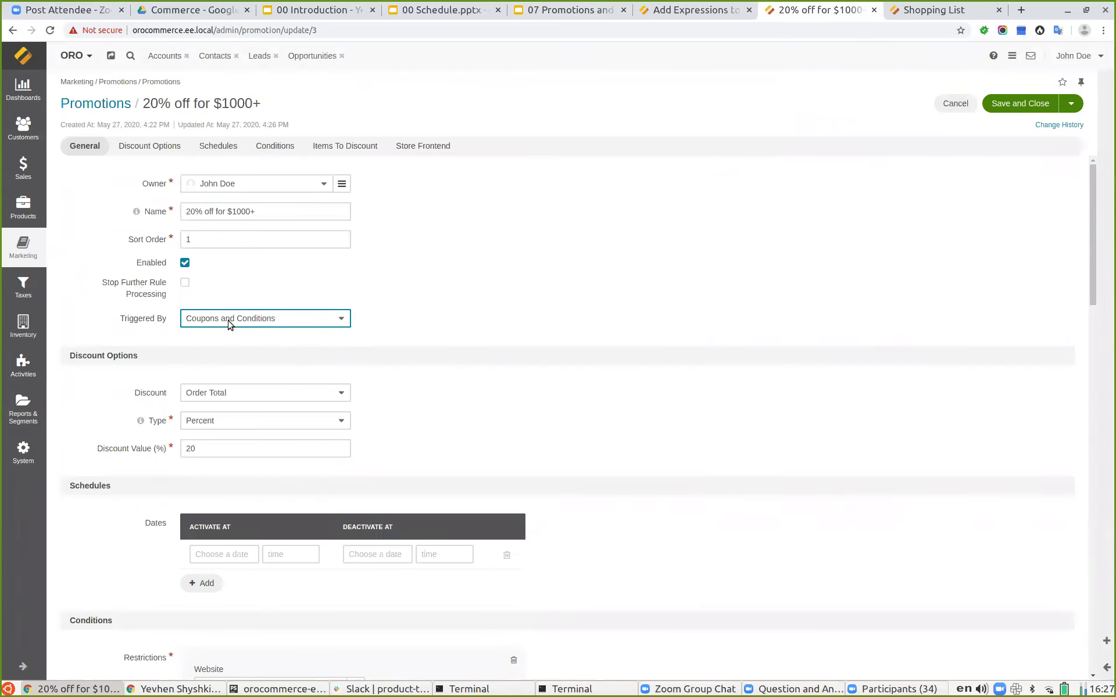
left_click(1020, 104)
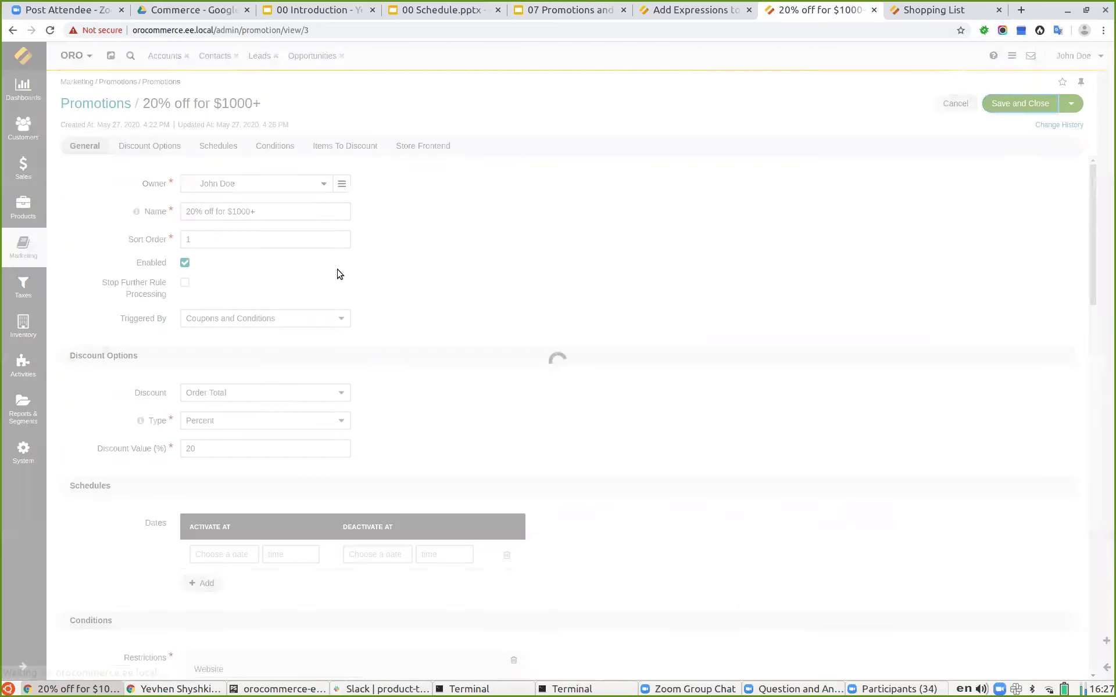
- Reload the storefront shopping list to check its discount without a coupon, and return to the promotion in the back-office
left_click(927, 10)
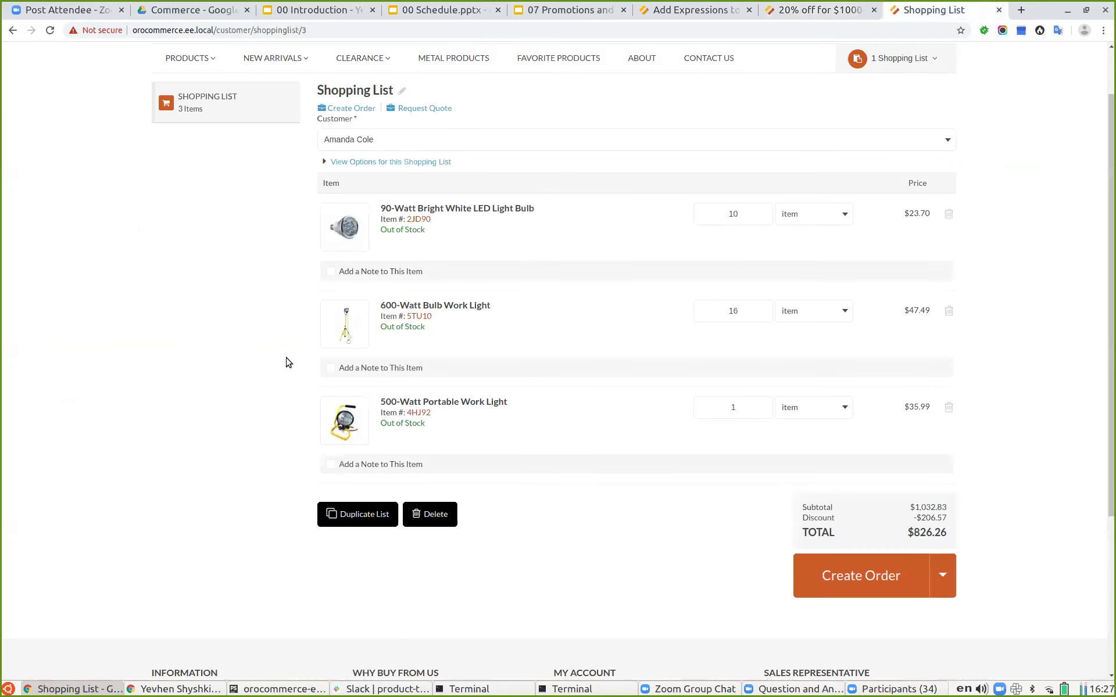
key("F5")
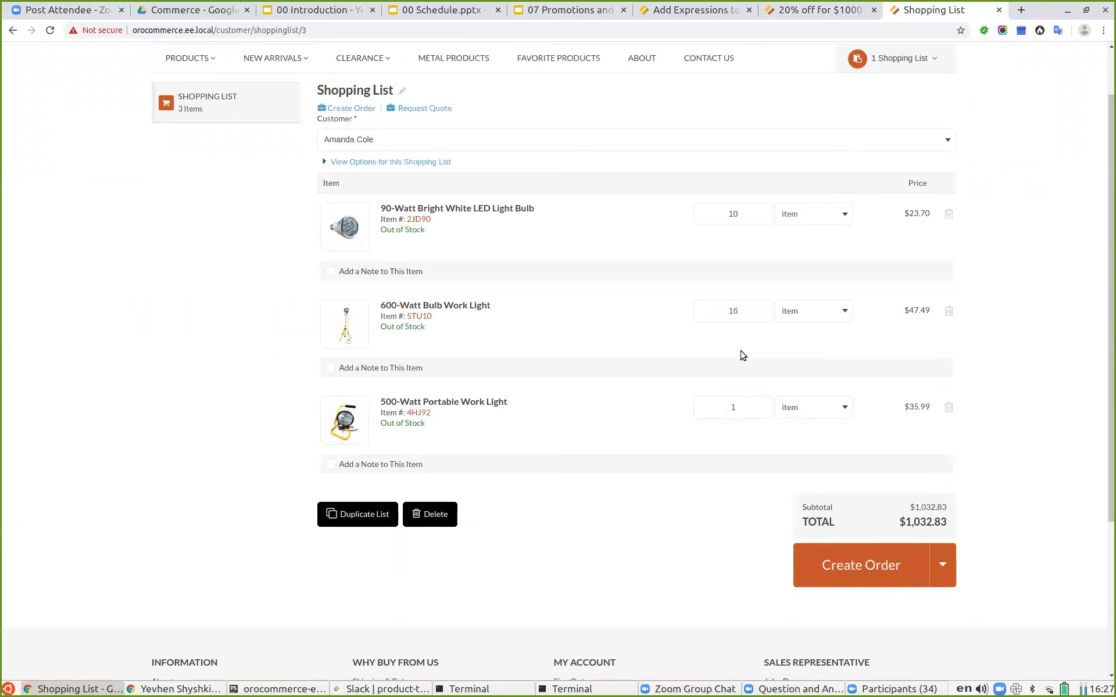
left_click(793, 10)
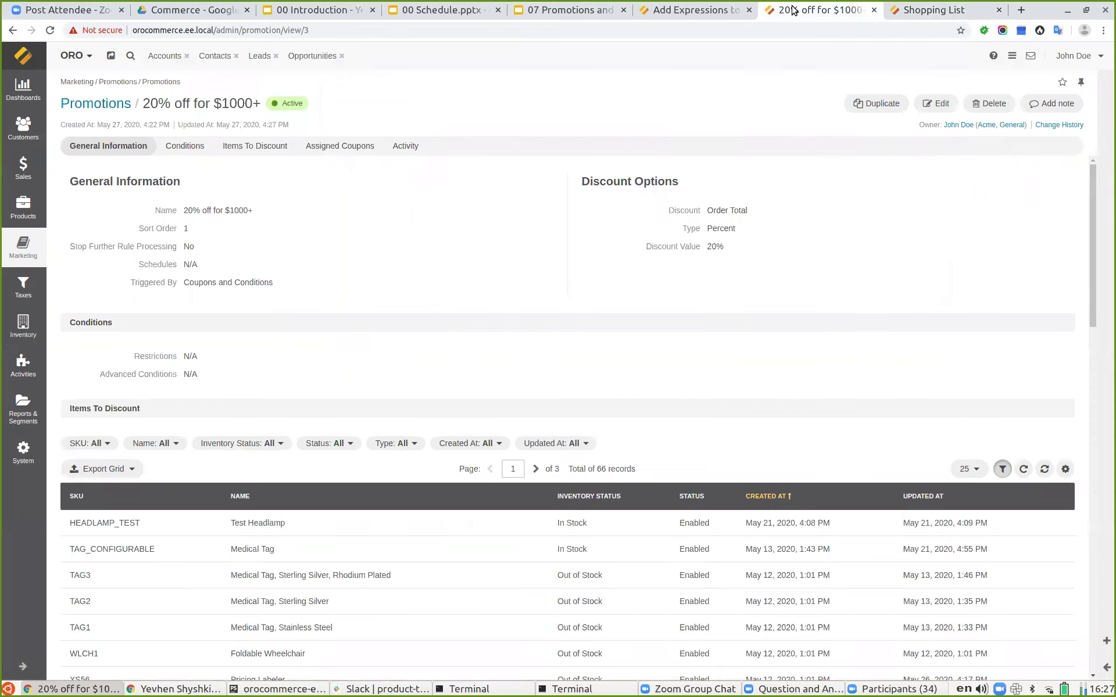
- Start generating multiple coupons for the "20% off for $1000+" promotion and mark them as enabled
left_click(22, 243)
left_click(88, 223)
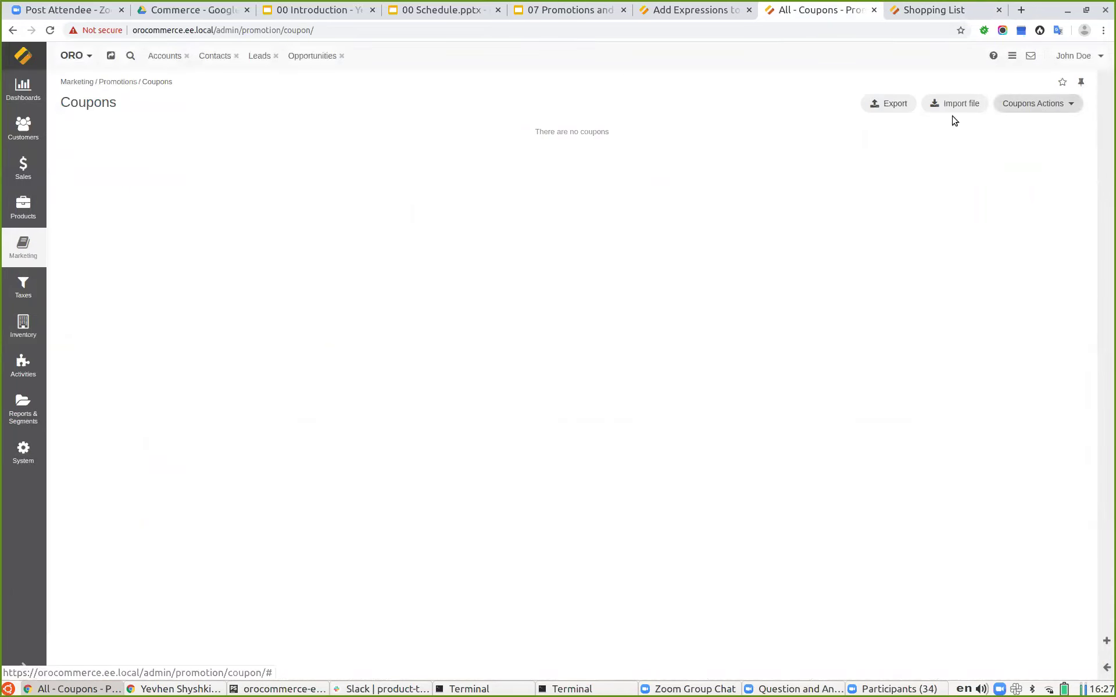
left_click(1068, 107)
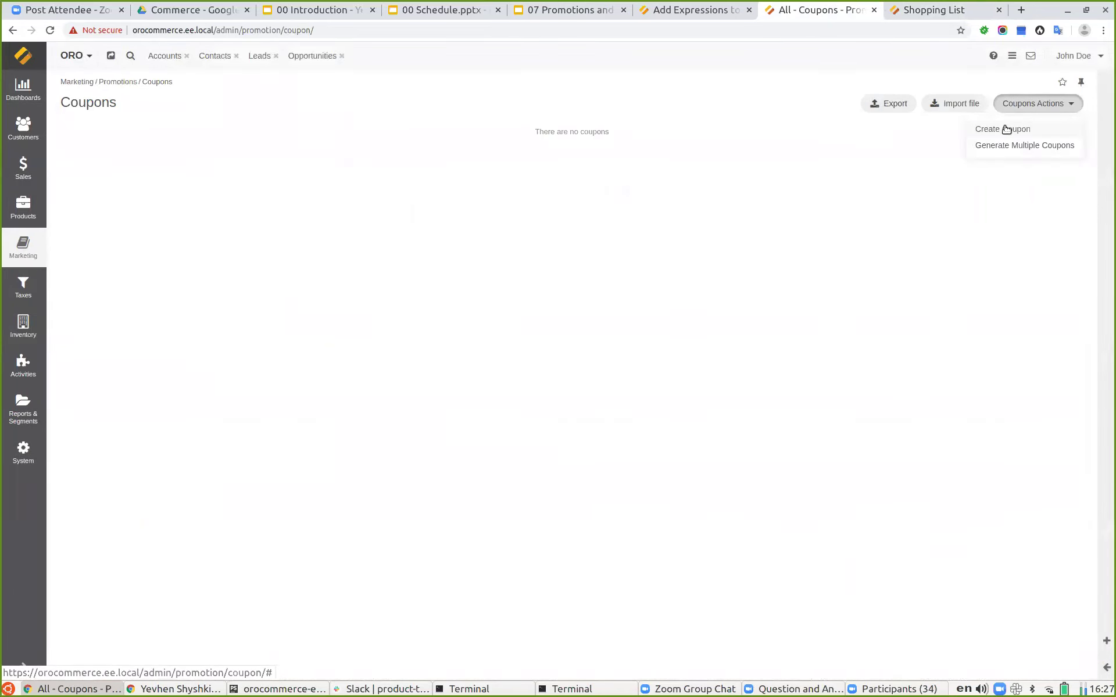
left_click(995, 145)
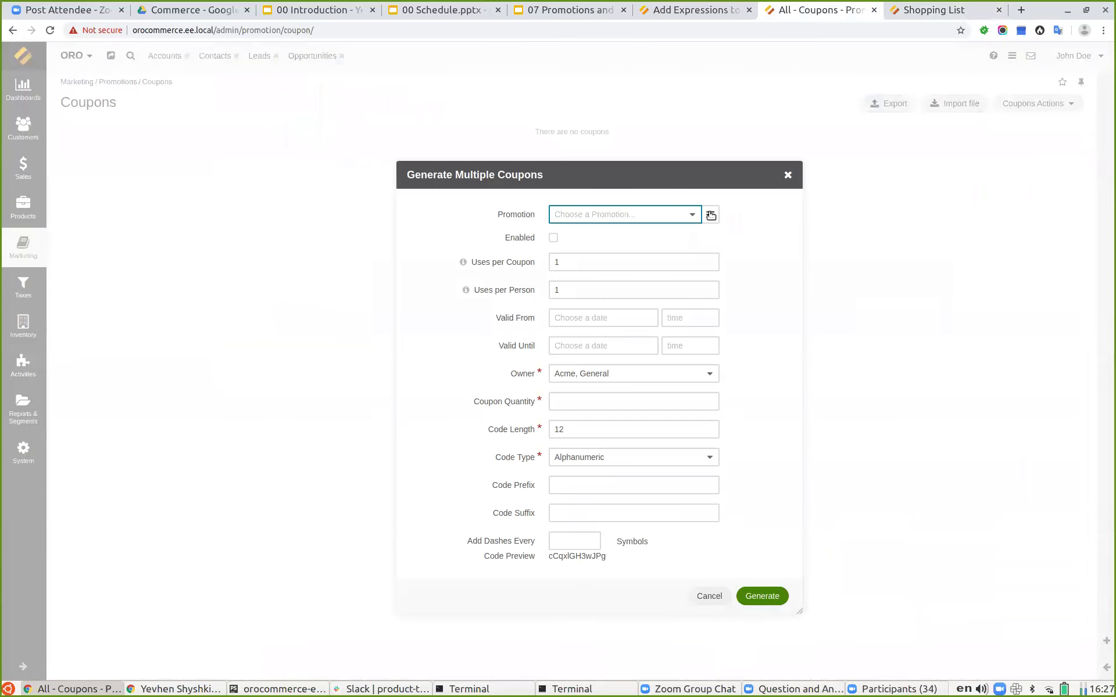
left_click(690, 215)
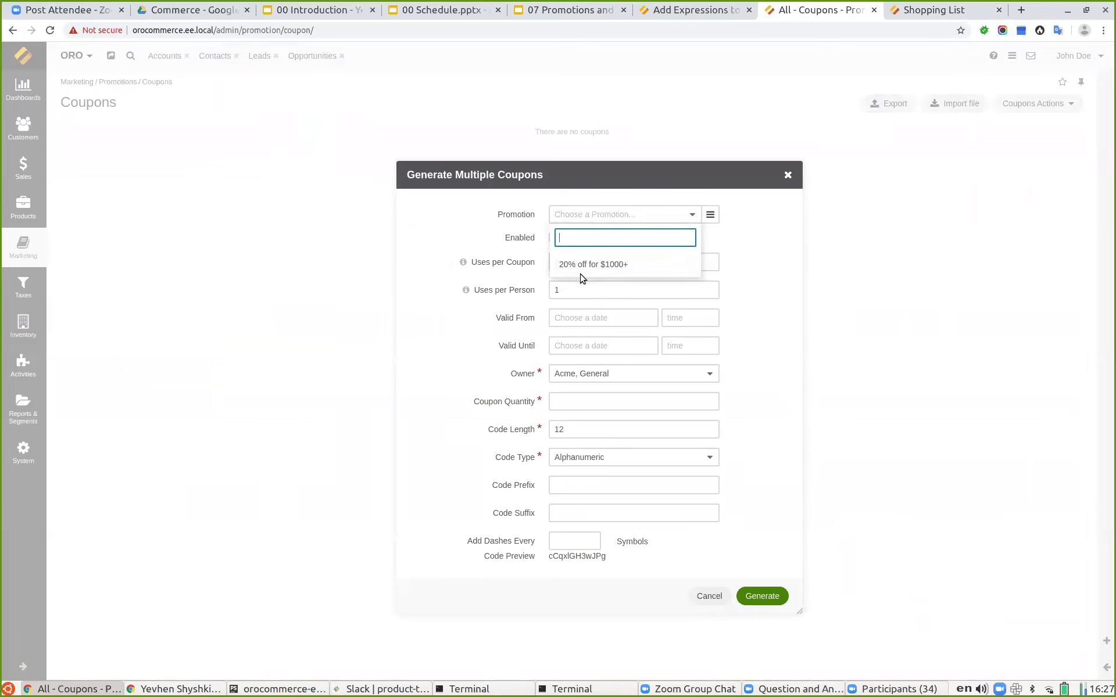
left_click(578, 265)
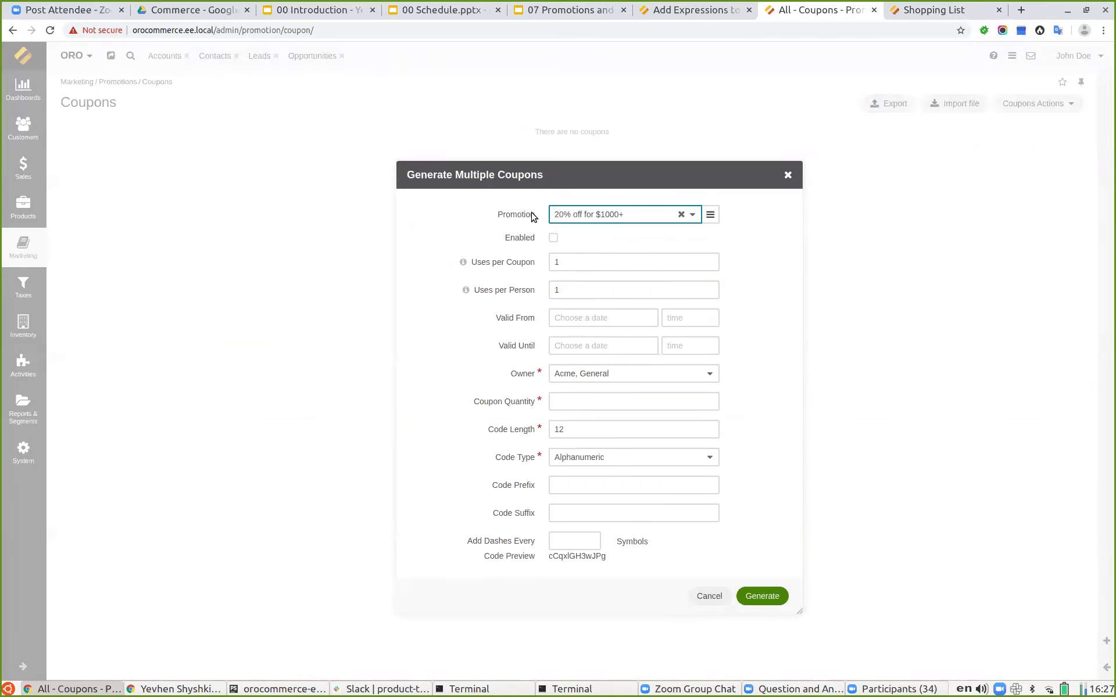
left_click(553, 238)
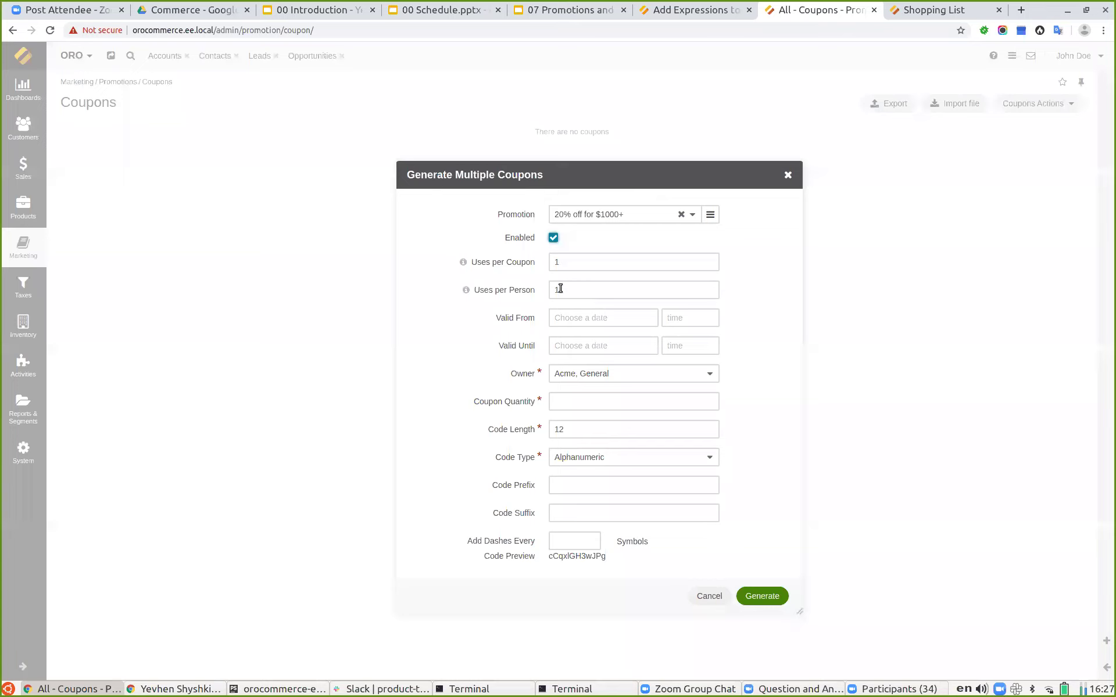
- Make the coupons valid until Dec 31, 2020 and set the coupon quantity to 1
left_click(575, 353)
left_click(608, 375)
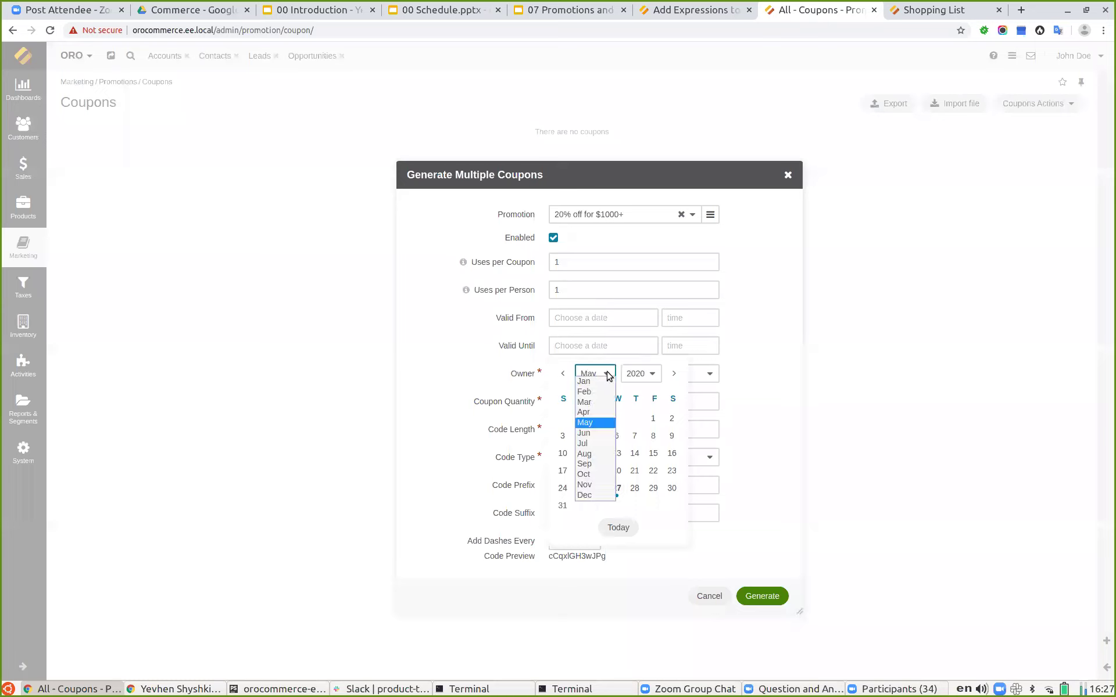
left_click(585, 494)
left_click(634, 489)
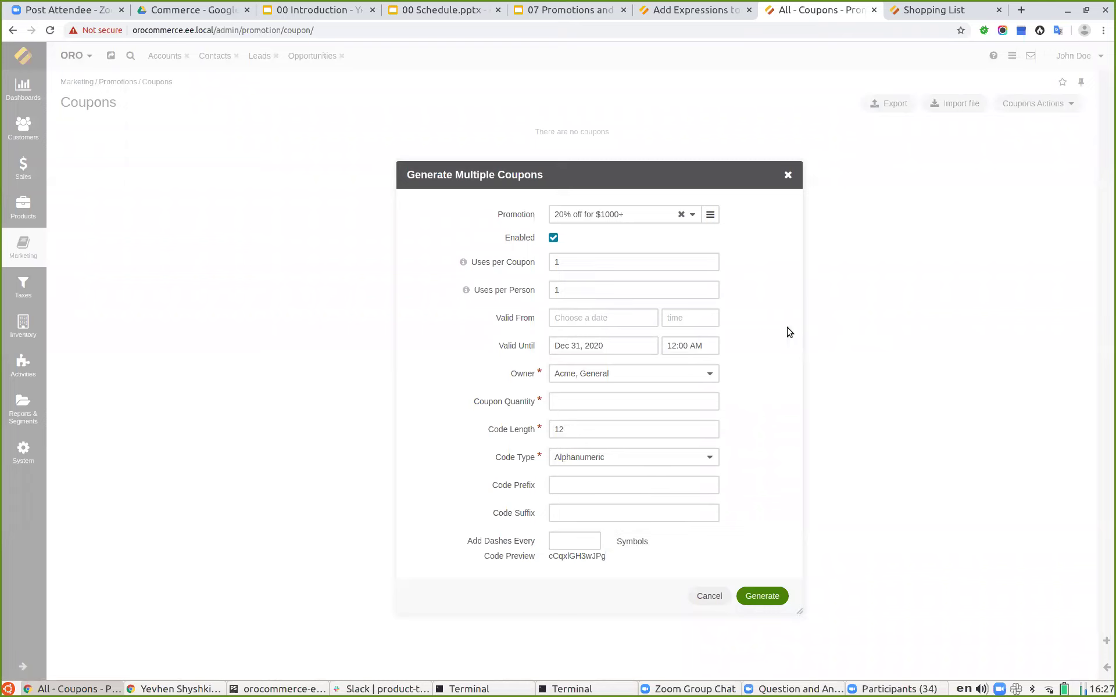
left_click(591, 373)
left_click(561, 401)
left_click(562, 401)
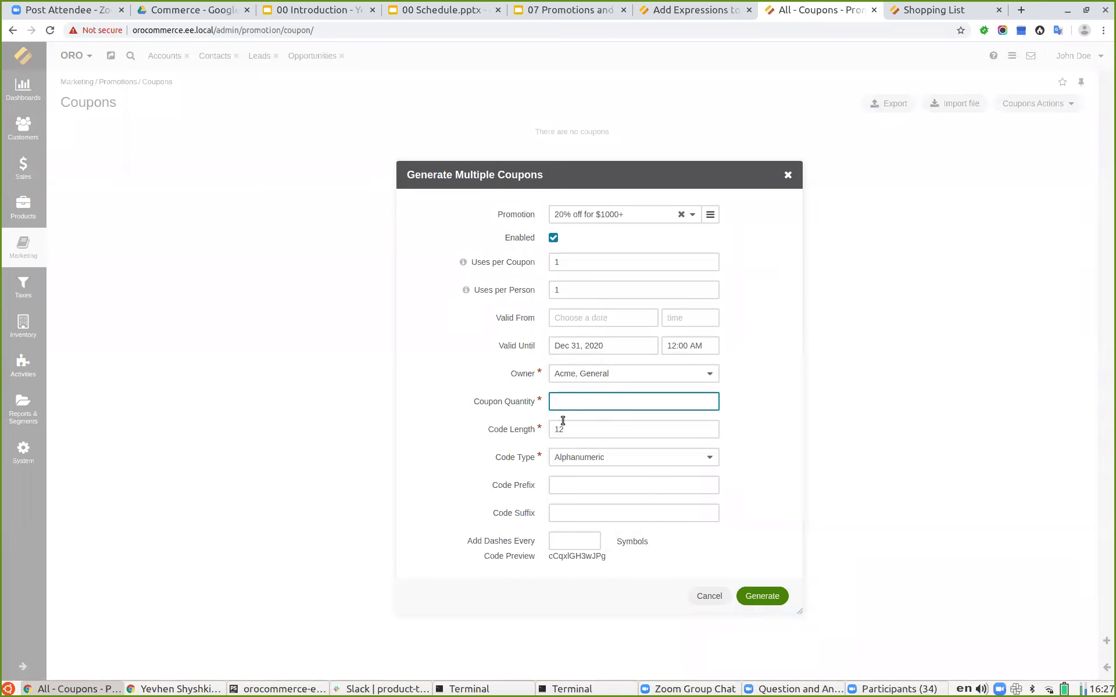
type("1")
left_click(761, 406)
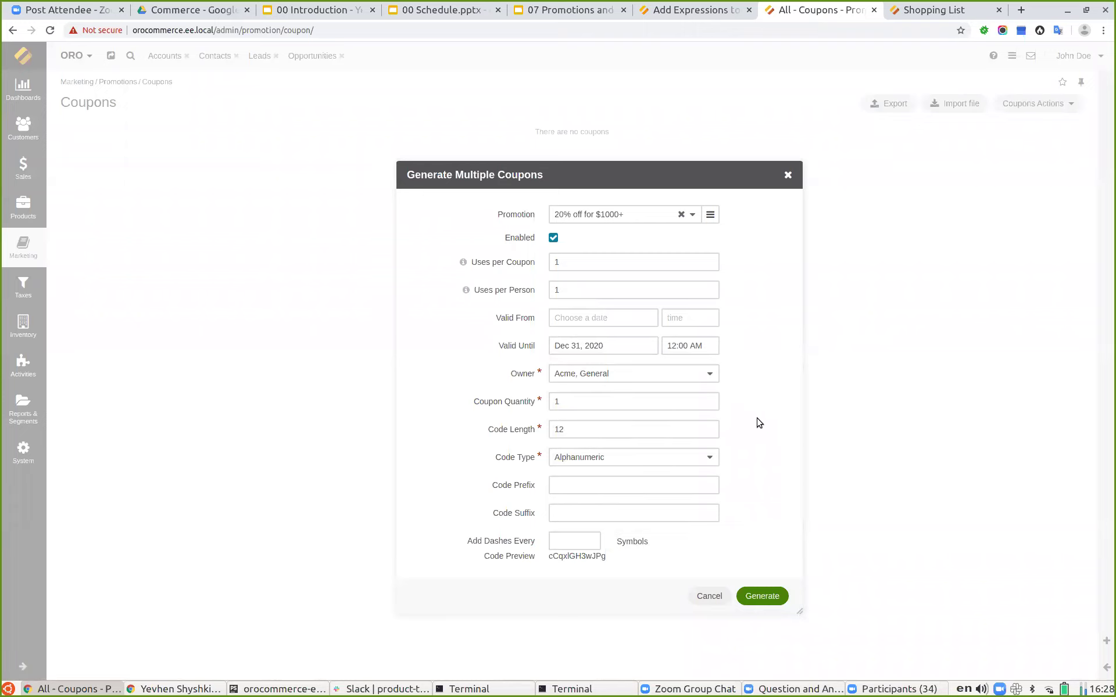
- Set the code type to Numeric, with code prefix "present" and code suffix "christmas"
left_click(585, 428)
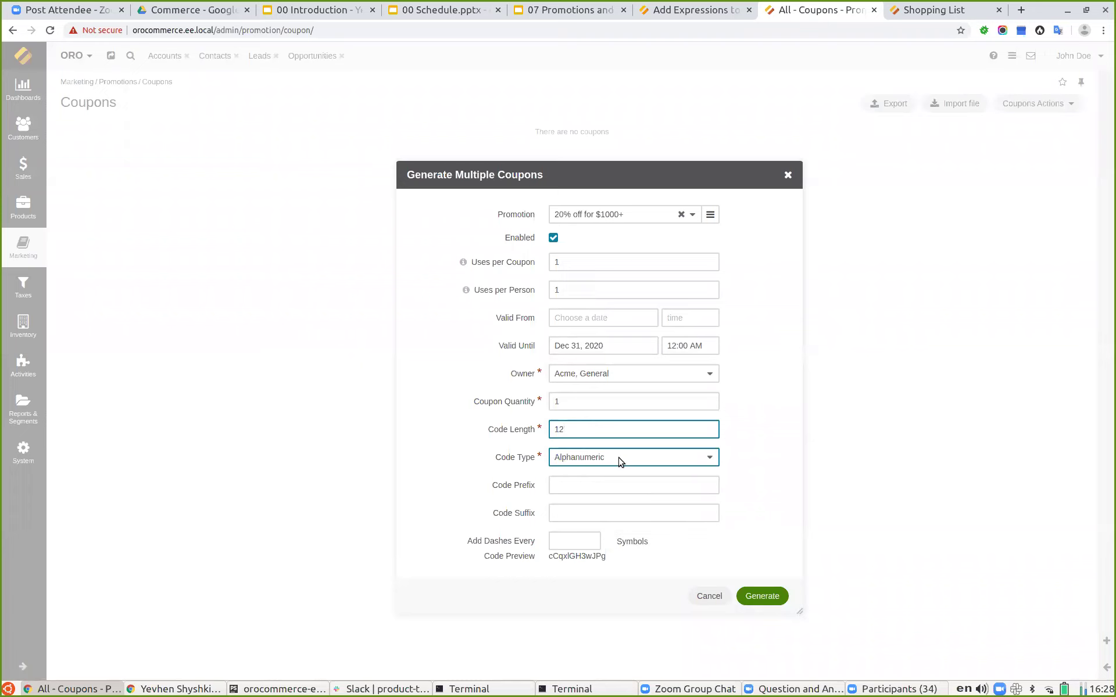
left_click(593, 457)
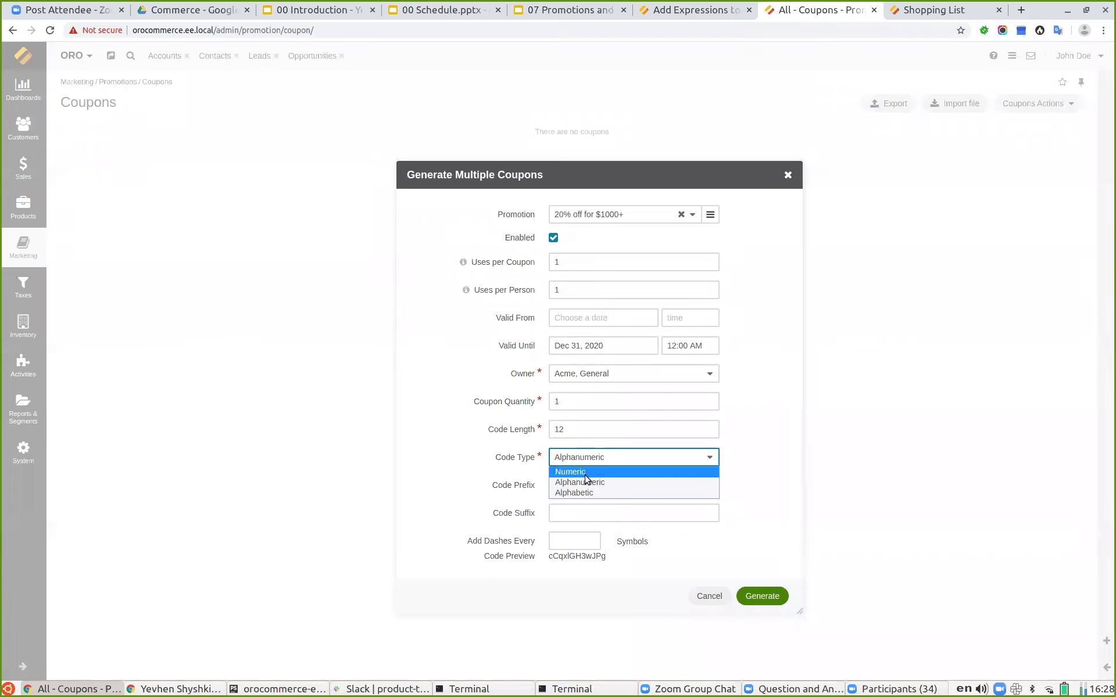
left_click(585, 477)
left_click(564, 487)
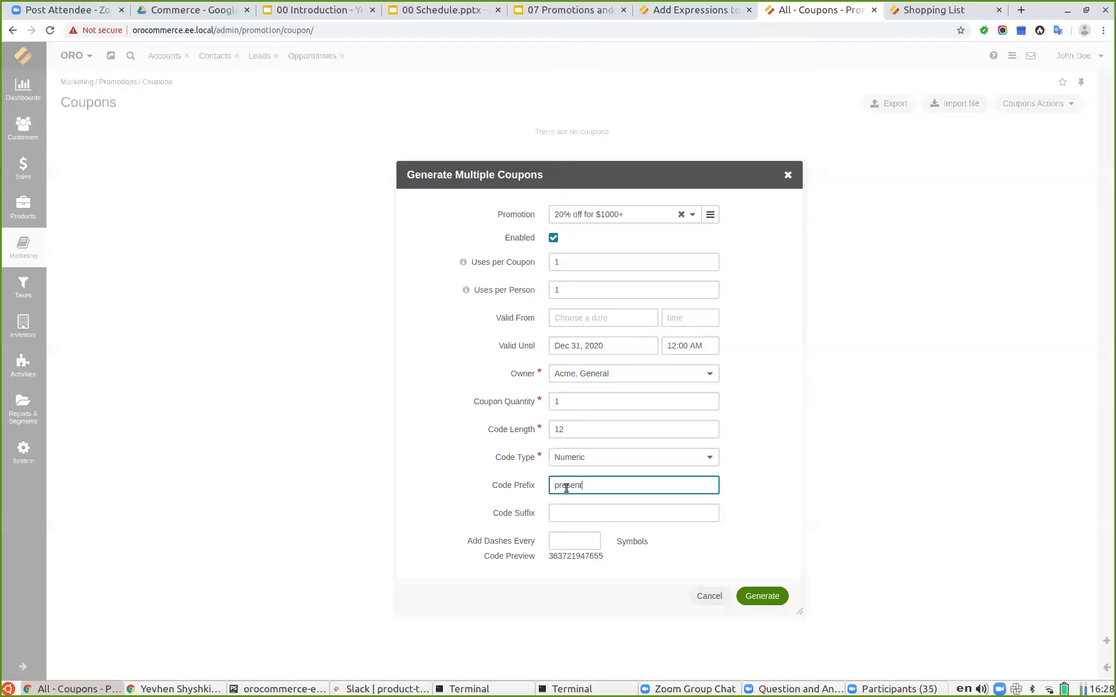
left_click(589, 509)
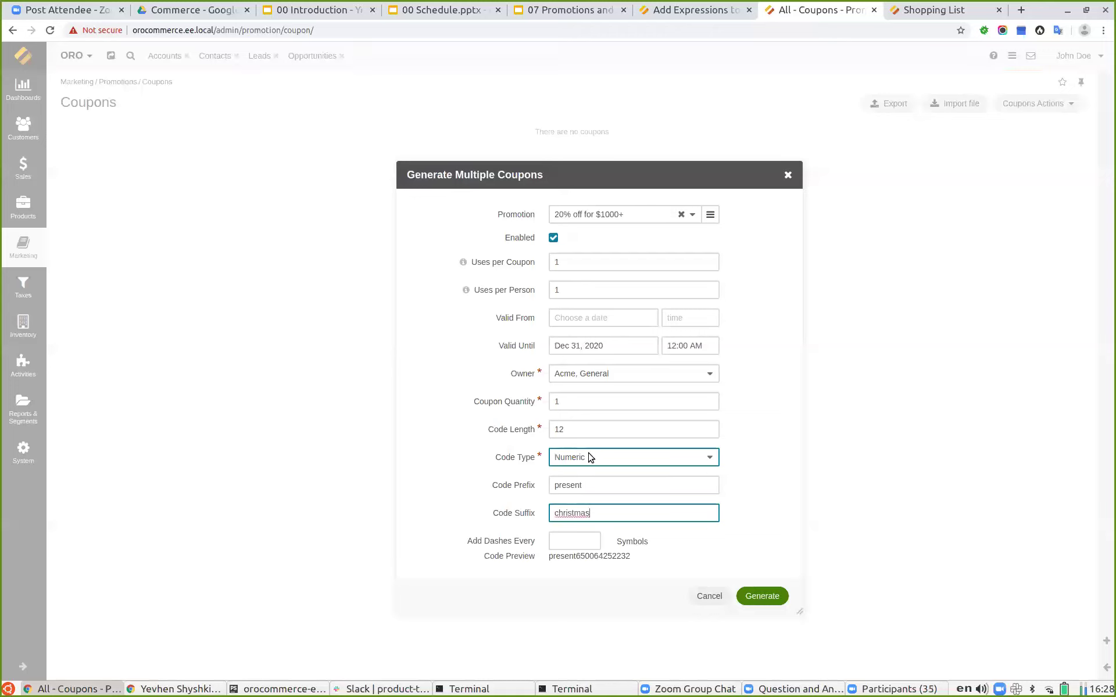
left_click(575, 402)
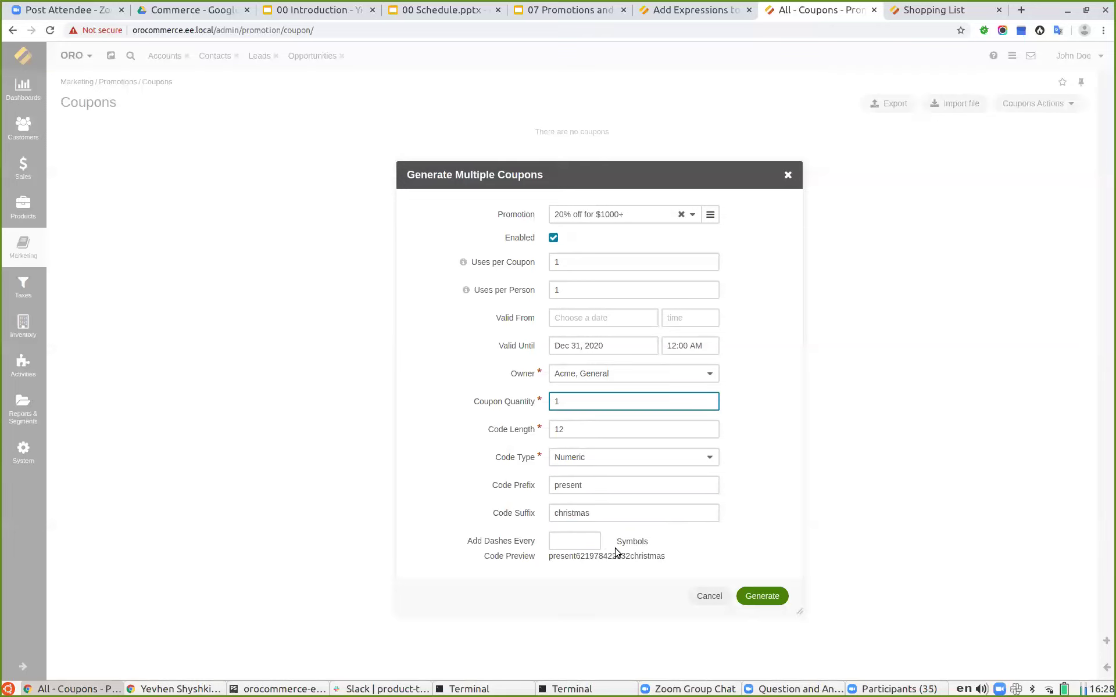
- Add dashes every 4 symbols, and change the code prefix to "present-" and the suffix to "-christmas"
left_click(578, 537)
type("4")
left_click(772, 524)
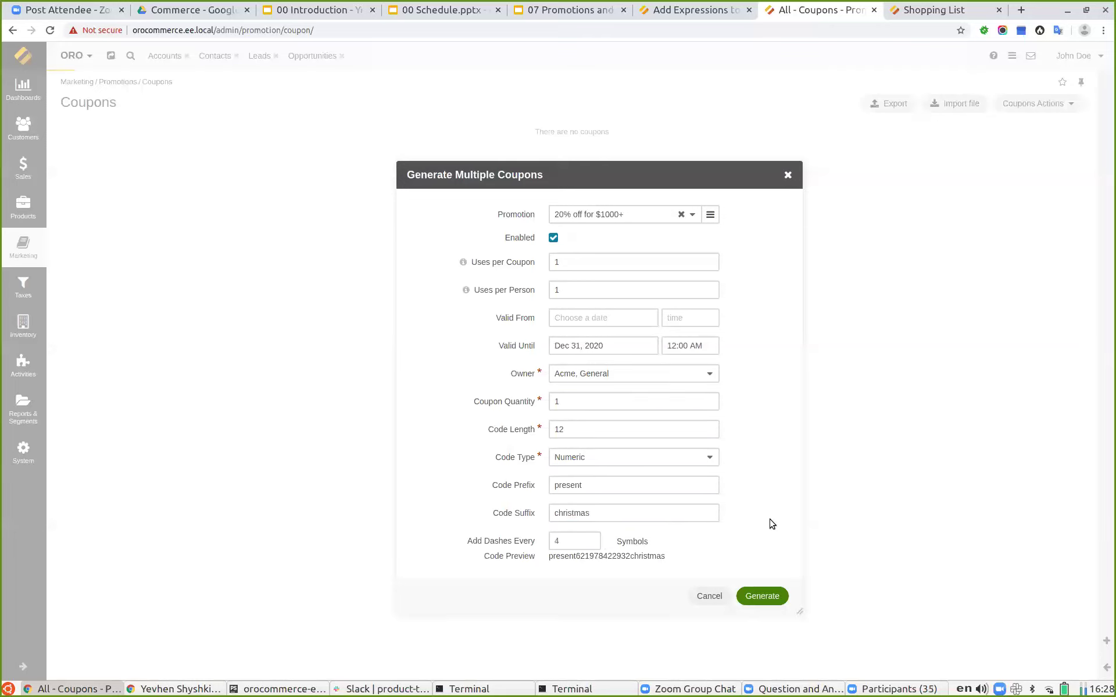
left_click(602, 483)
type("-")
left_click(555, 514)
type("-")
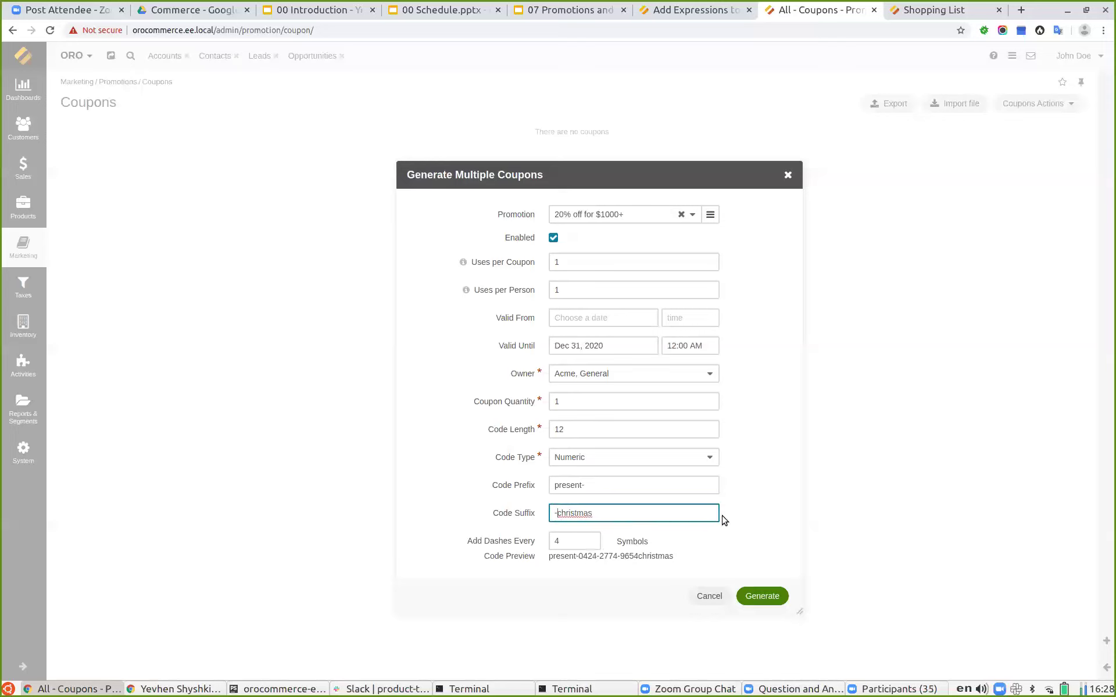
left_click(765, 491)
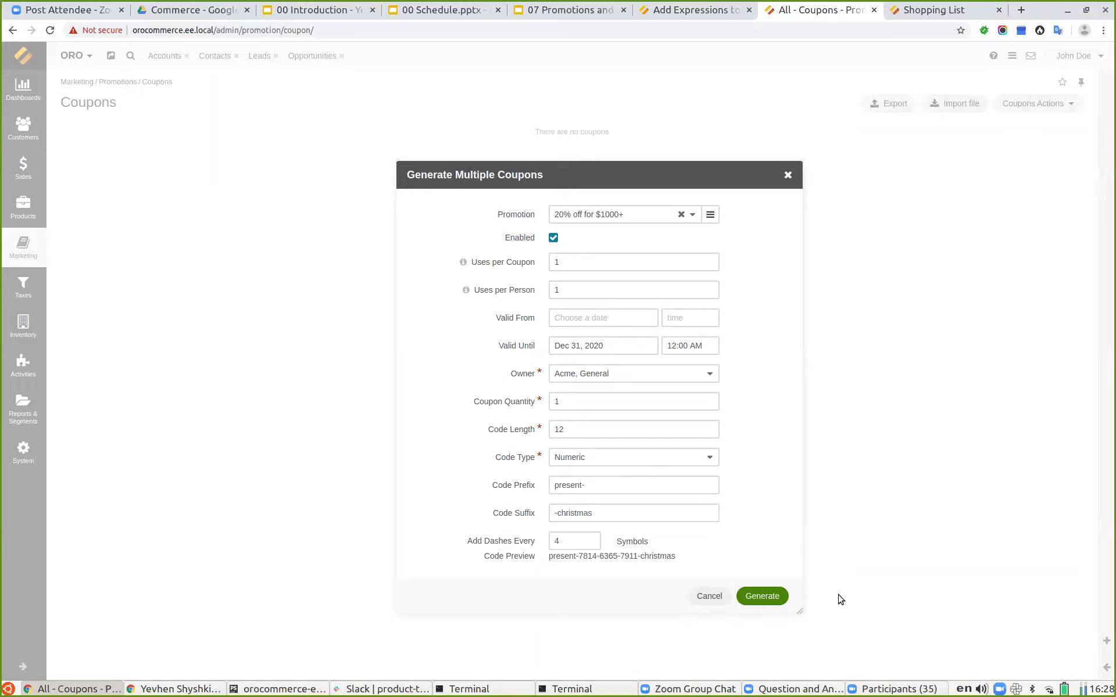
- Set the coupon quantity to 5 and generate the coupons
double_click(570, 402)
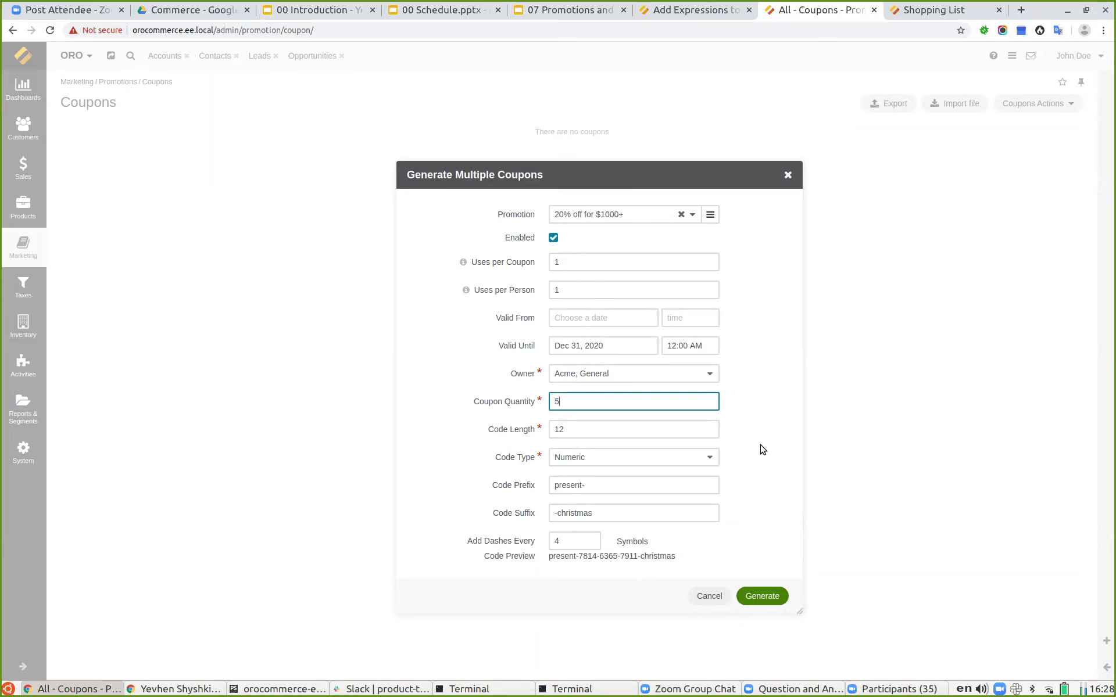
left_click(759, 597)
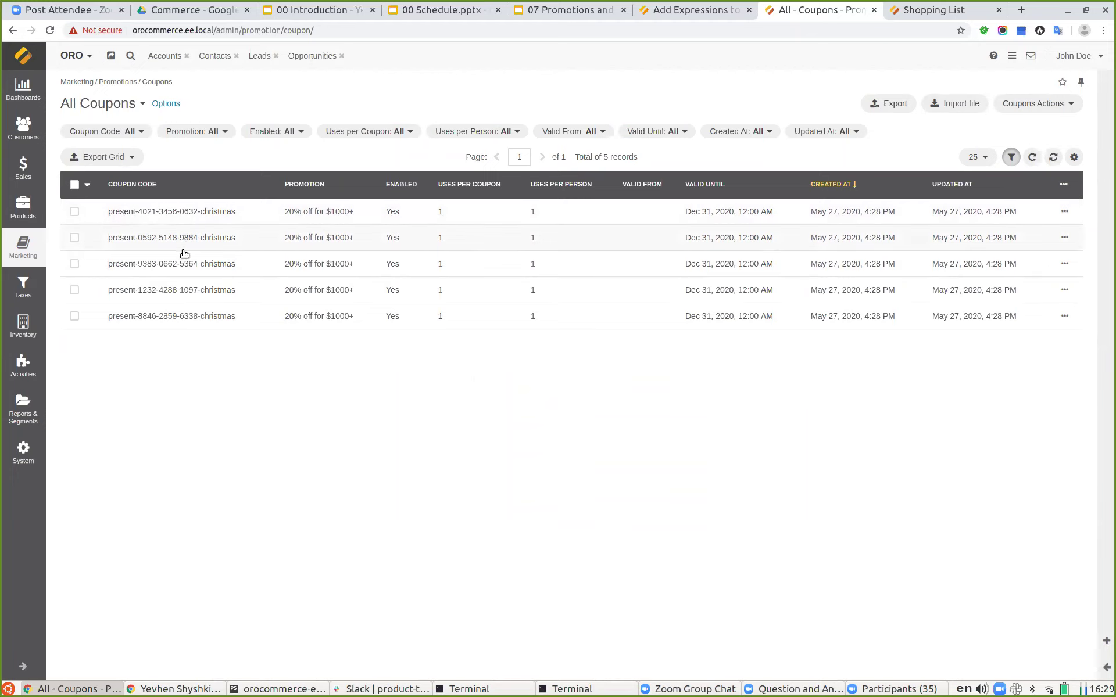
- Create an order from the storefront shopping list and continue checkout to Order Review with Payment Term as the payment method
left_click(905, 8)
left_click(813, 572)
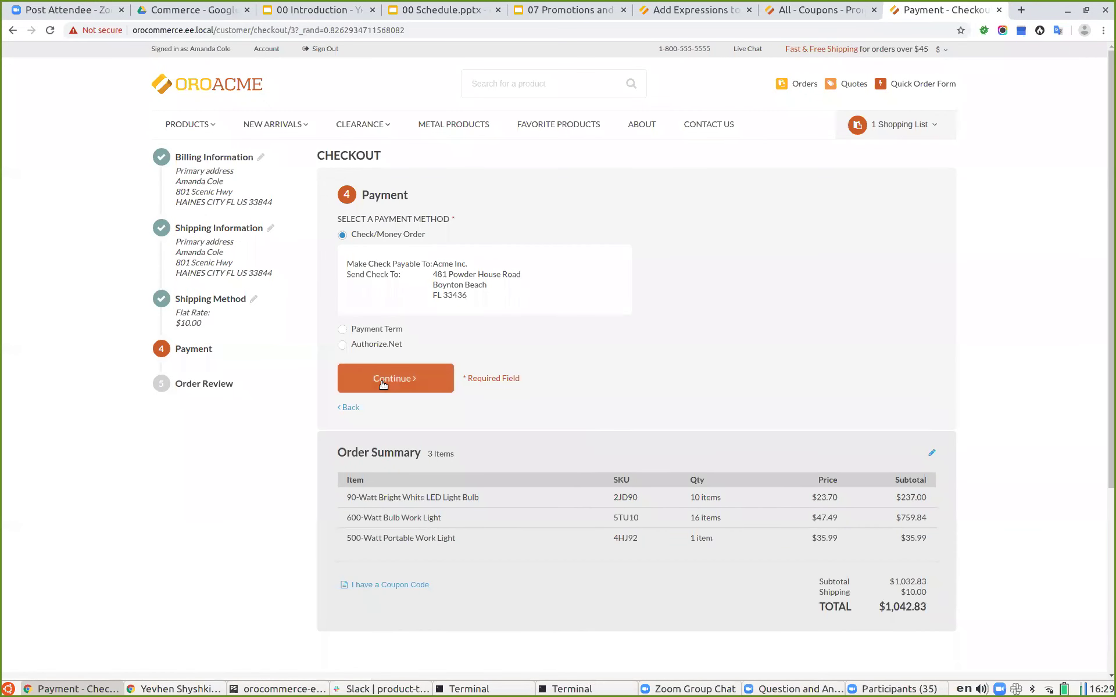
left_click(372, 333)
left_click(382, 354)
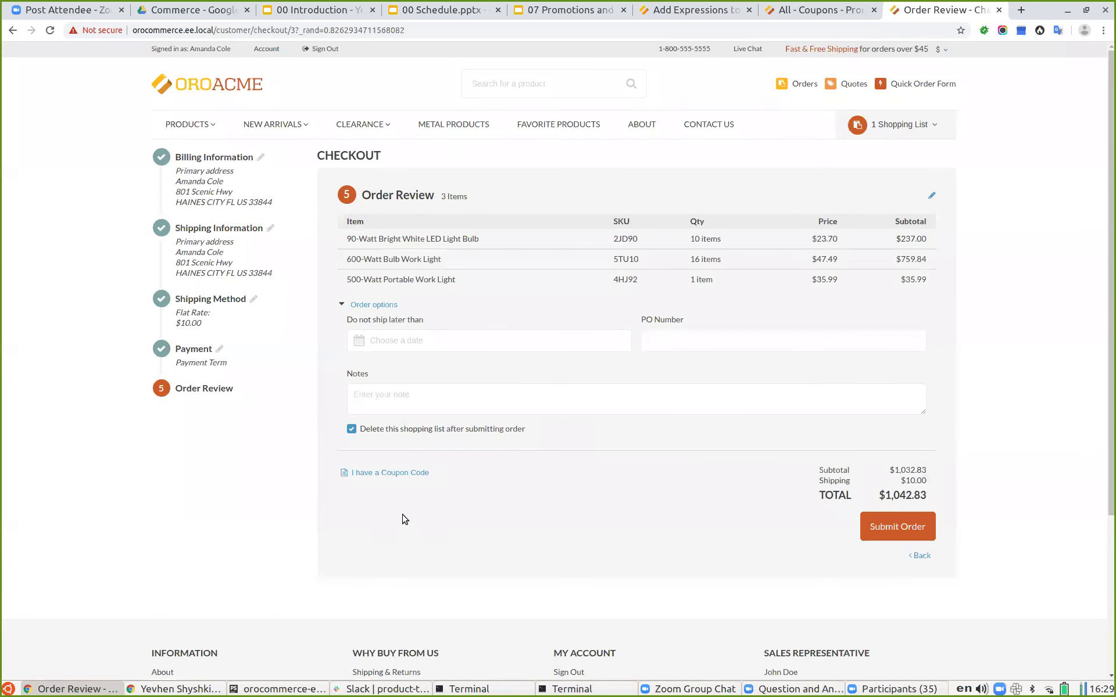
- Copy the second coupon code from the back-office coupon list and apply it to the storefront order under review
left_click(379, 477)
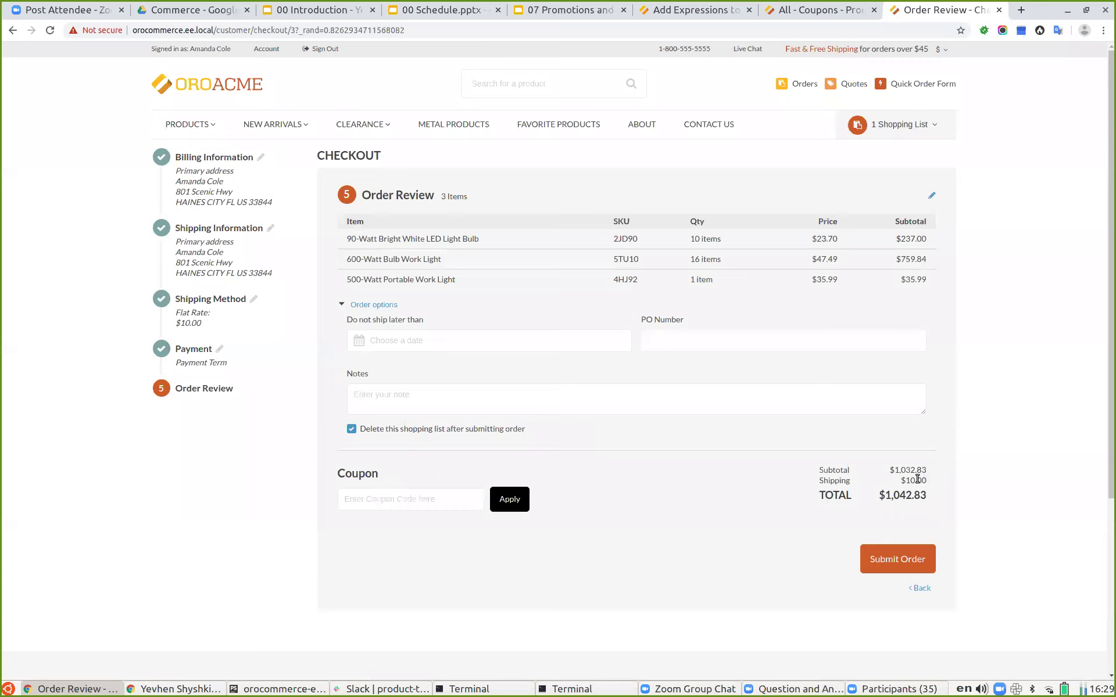
mouse_move(906, 480)
left_mouse_down()
mouse_move(925, 481)
mouse_move(898, 475)
left_mouse_up()
left_click(889, 468)
left_click(813, 11)
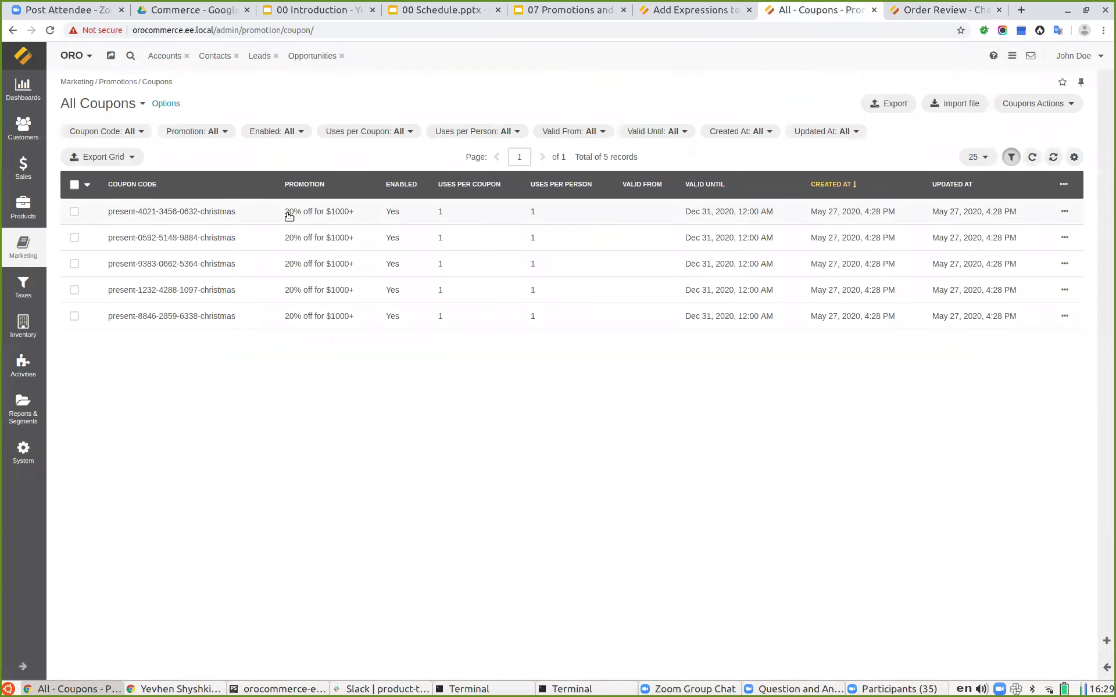
left_click_drag(108, 238, 250, 243)
key("ctrl+c")
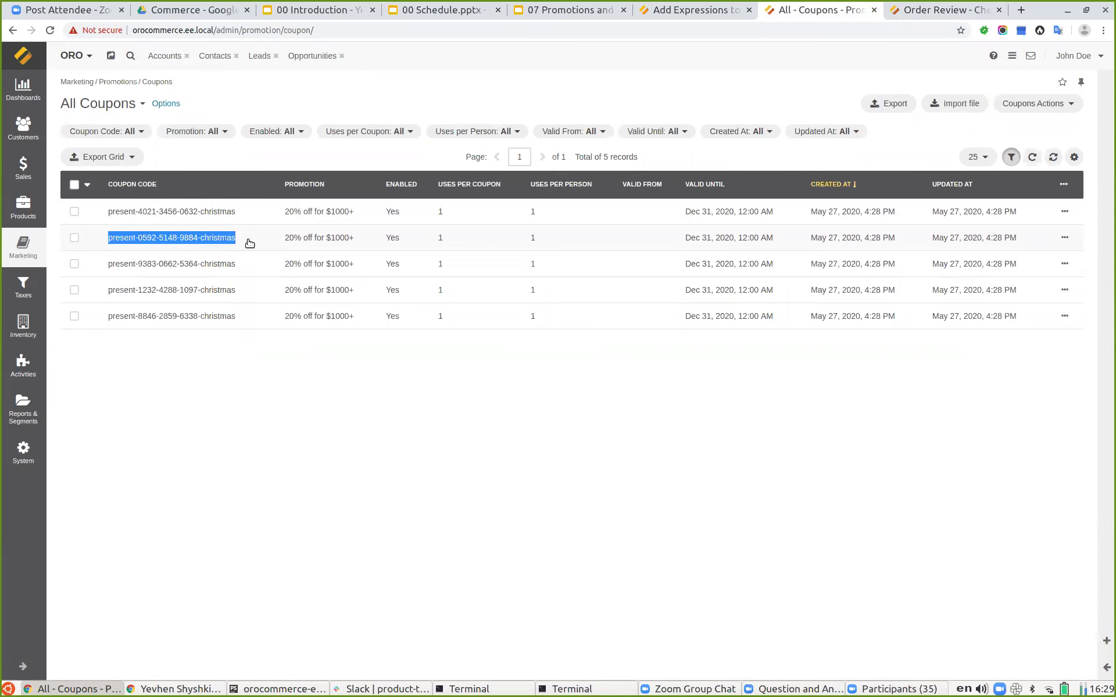
left_click(930, 10)
left_click(364, 500)
key("ctrl+v")
left_click(505, 501)
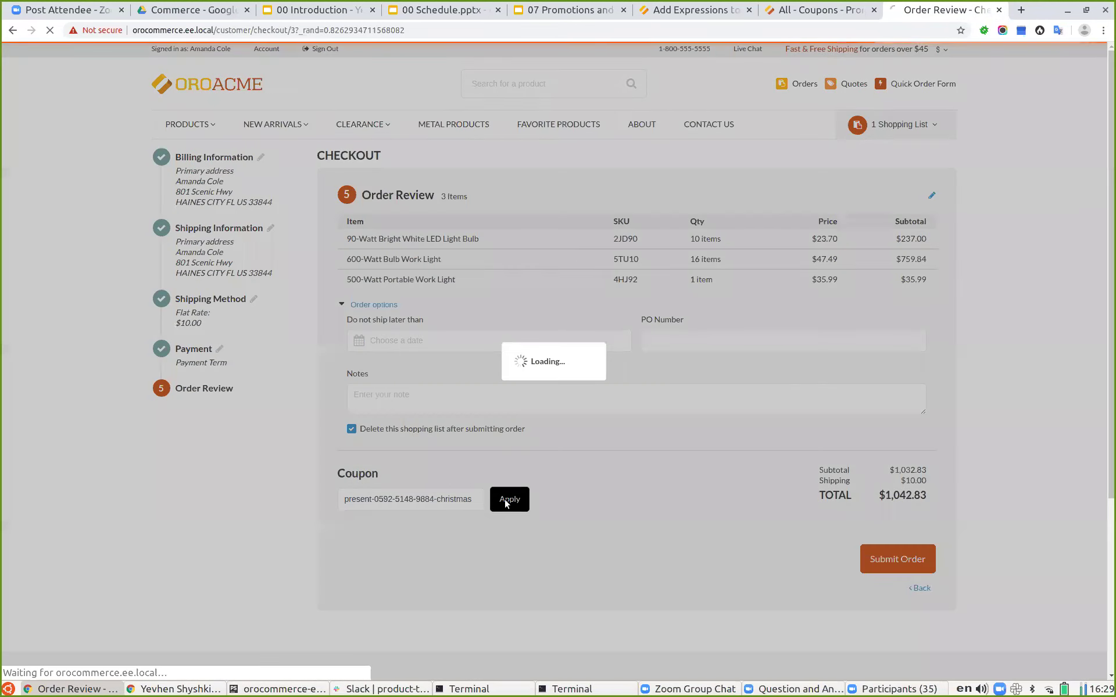
- Examine the applied coupon code and the subtotal, discount and total in the order review
scroll(498, 500, "down", 2)
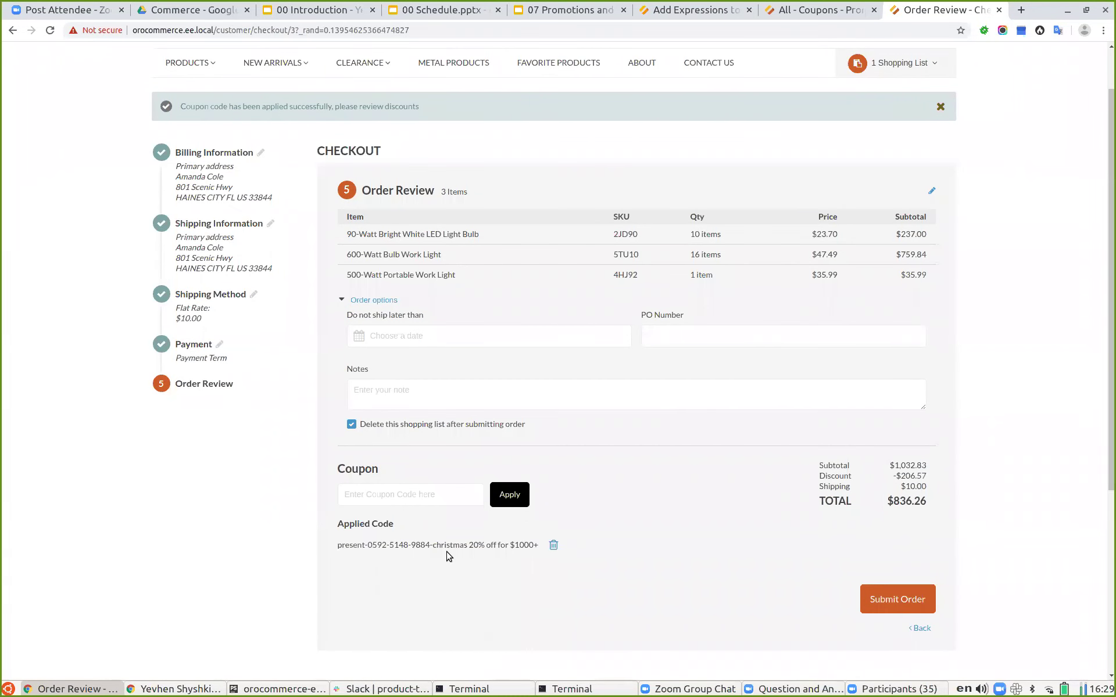
left_click_drag(471, 547, 538, 491)
scroll(535, 549, "down", 1)
left_click(470, 529)
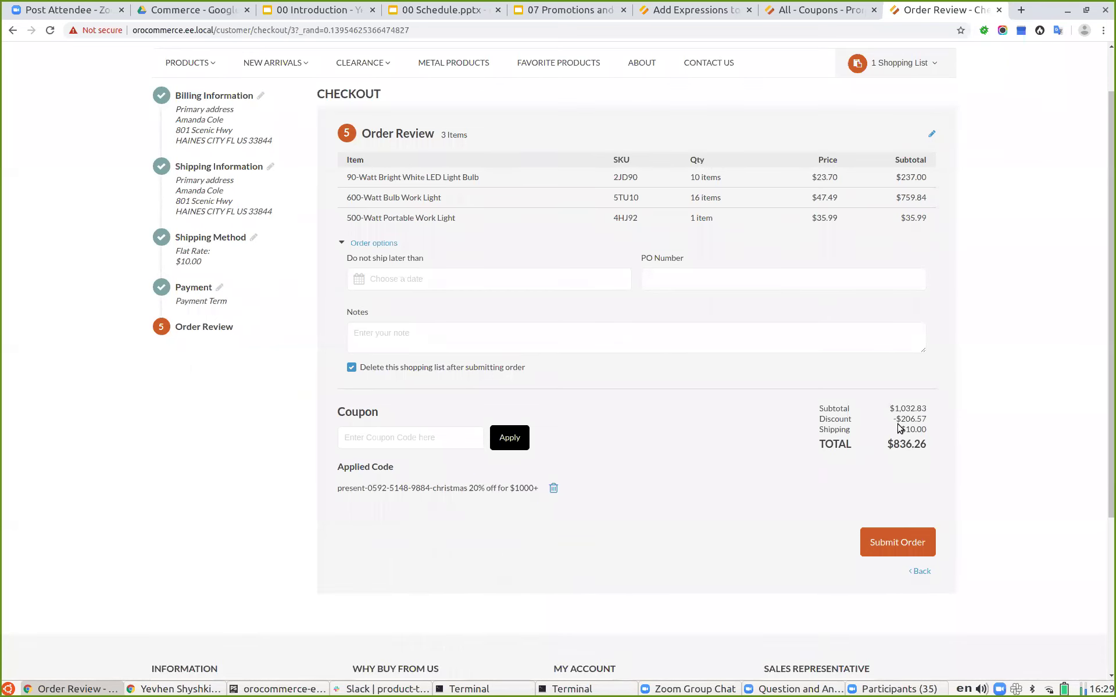
left_click_drag(901, 419, 926, 418)
left_click(792, 497)
left_click_drag(894, 409, 922, 409)
left_click(681, 525)
- Switch to Google Slides, check the Week 2 schedule, and advance the Promotions and Discounts deck to the System Configuration slide
left_click(671, 11)
left_click(568, 10)
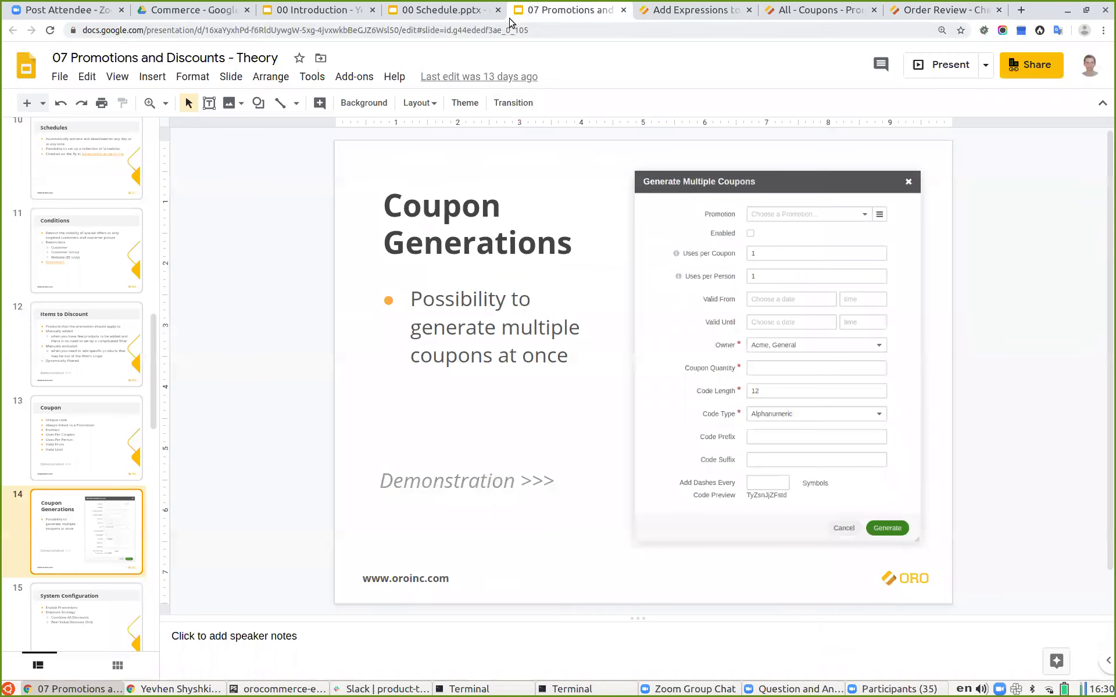
left_click(455, 10)
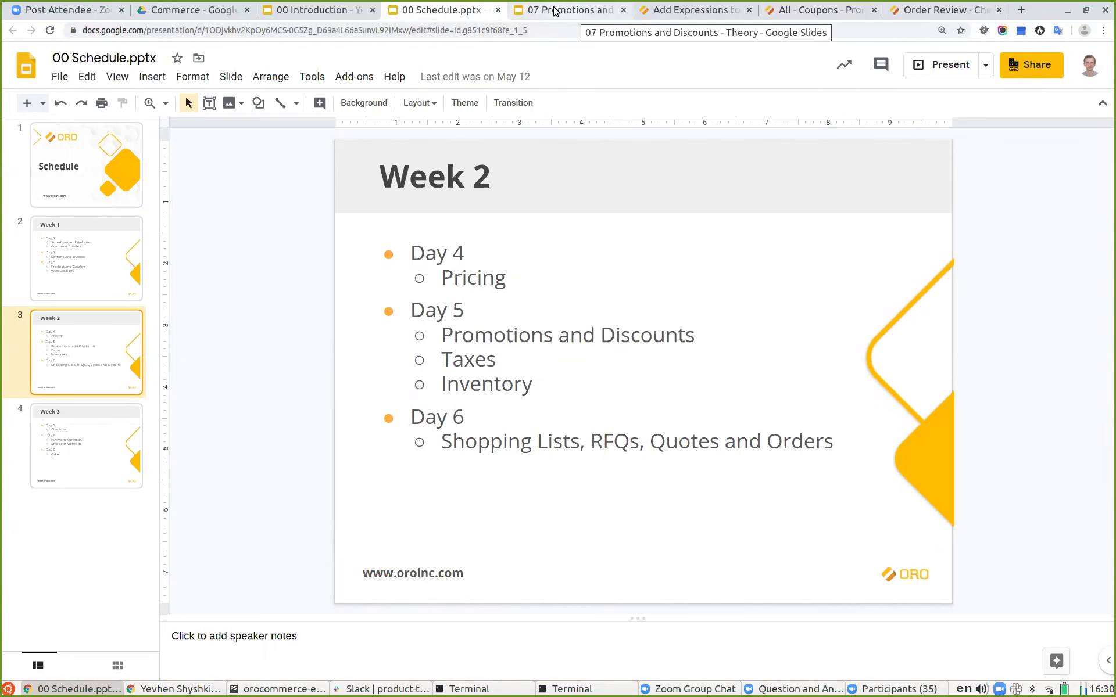
left_click(555, 10)
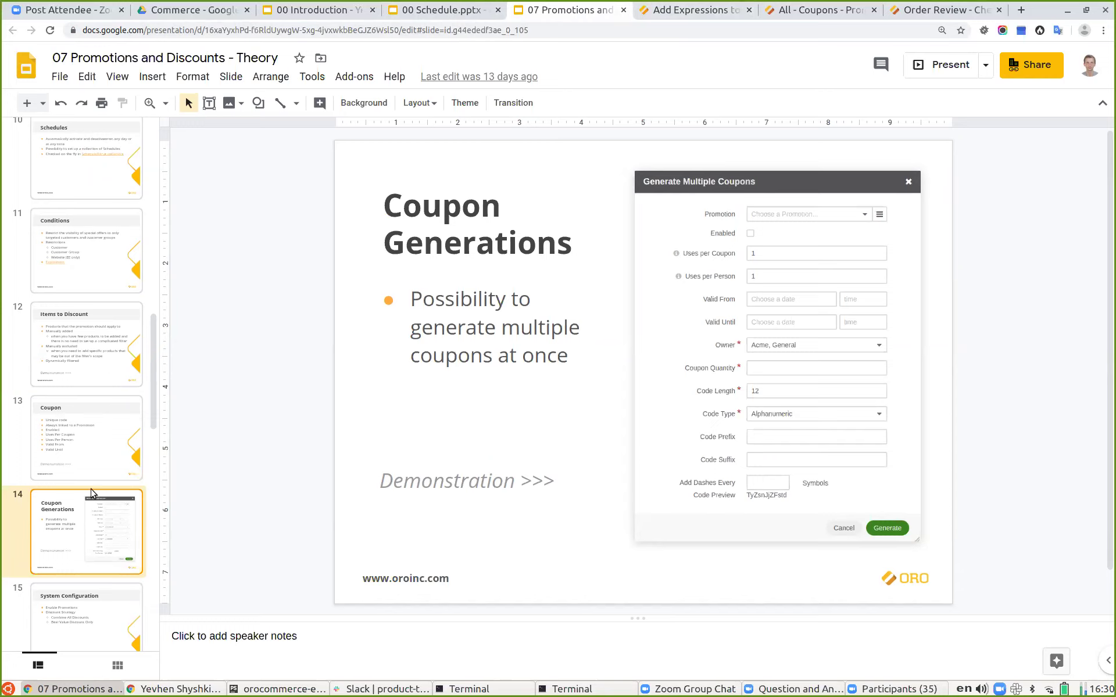
key("Down")
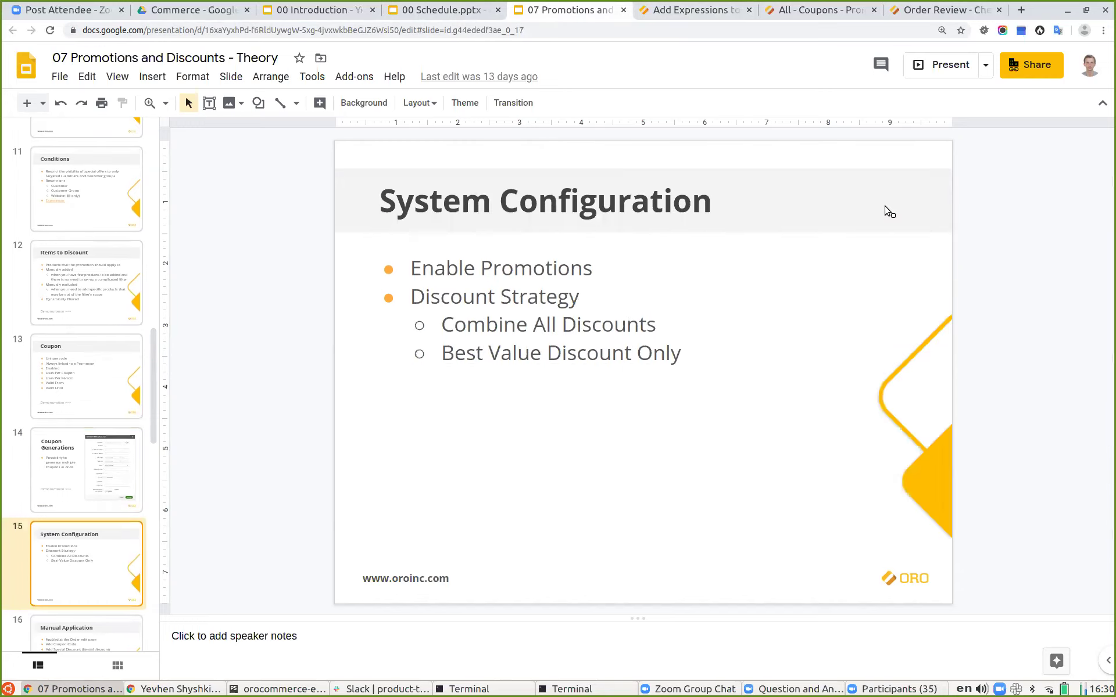
- Present the System Configuration slide full screen and return to the slide editor
left_click(946, 63)
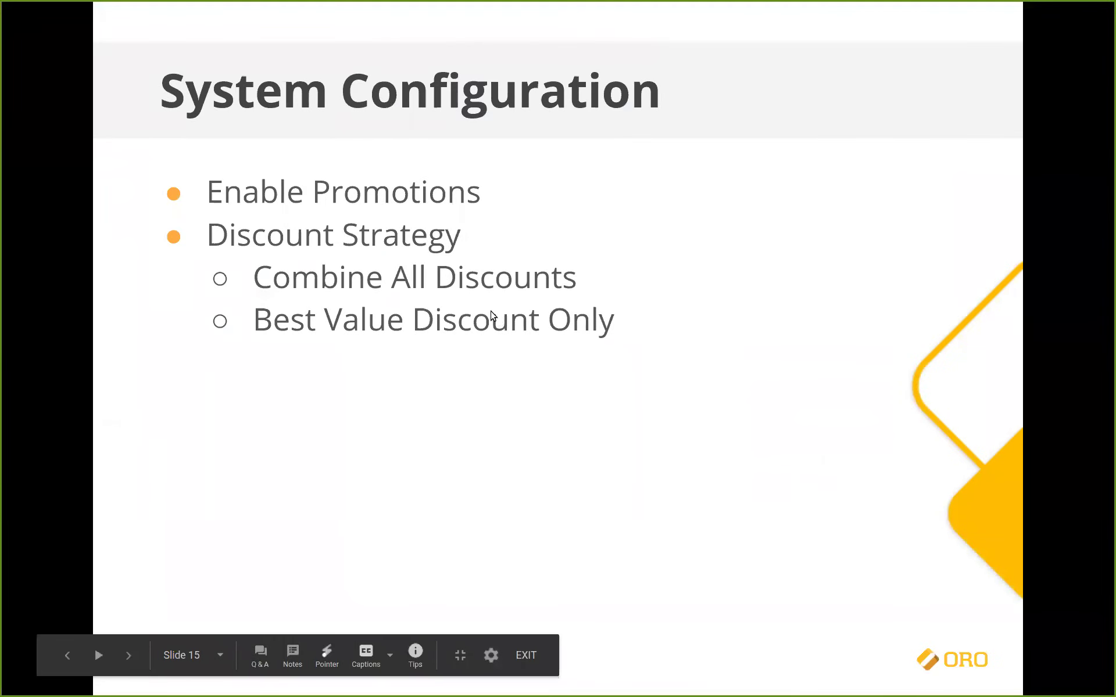
key("Escape")
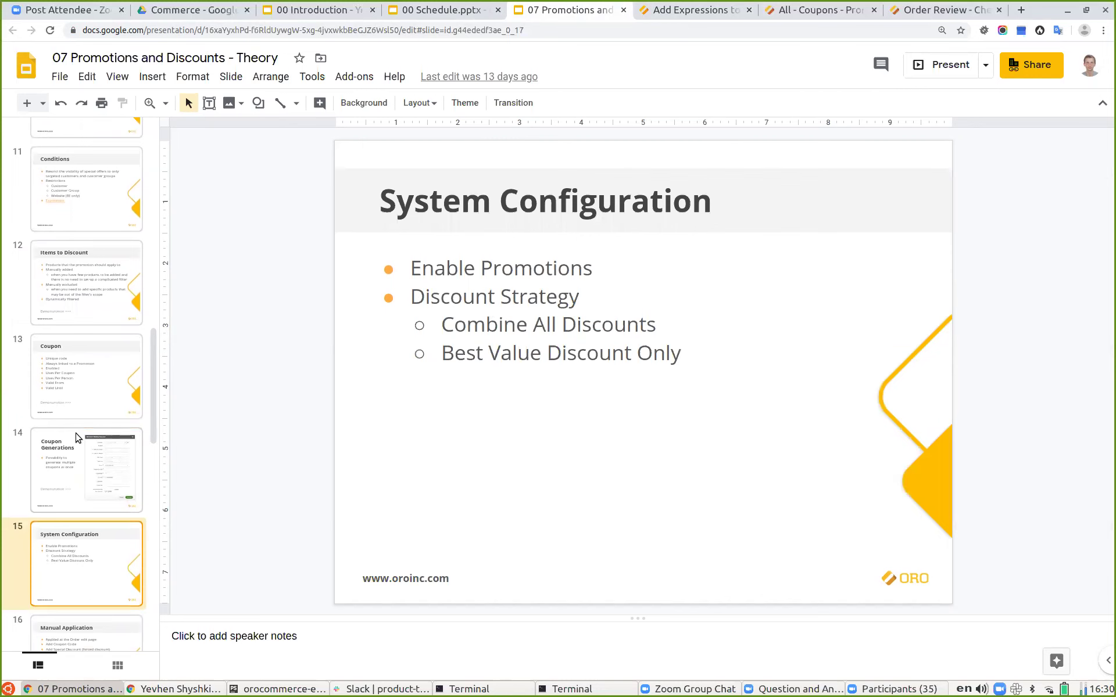
scroll(77, 432, "down", 1)
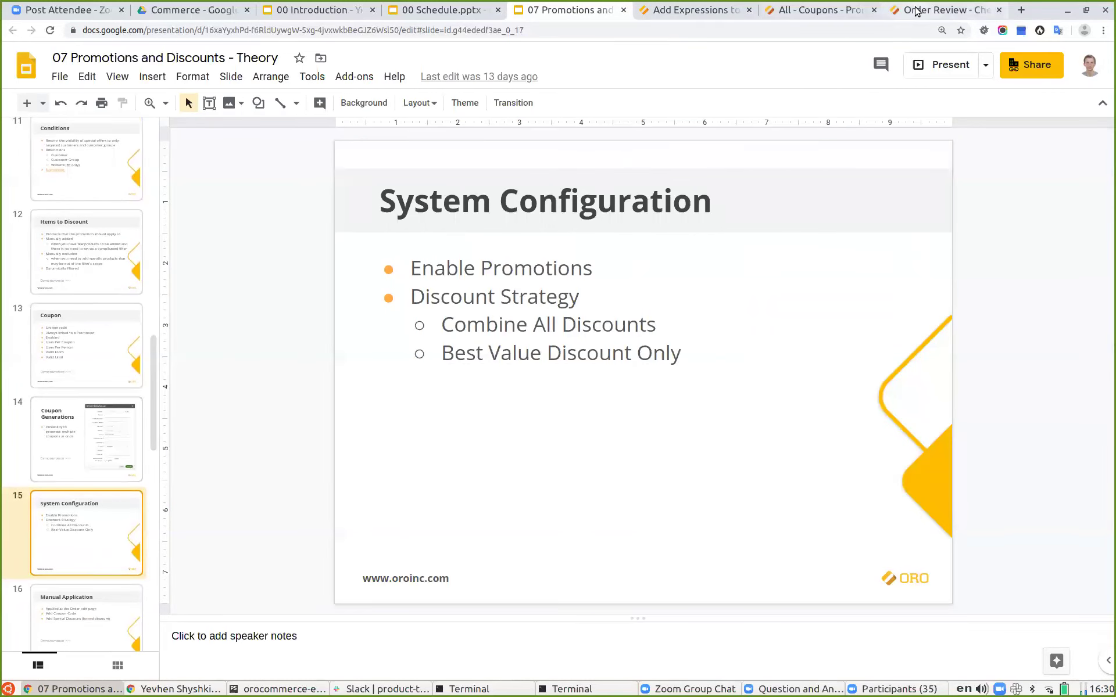
- Switch to the OroCommerce back office, search the system configuration for "promot", and open the Promotions settings under Sales
left_click(916, 11)
left_click(810, 10)
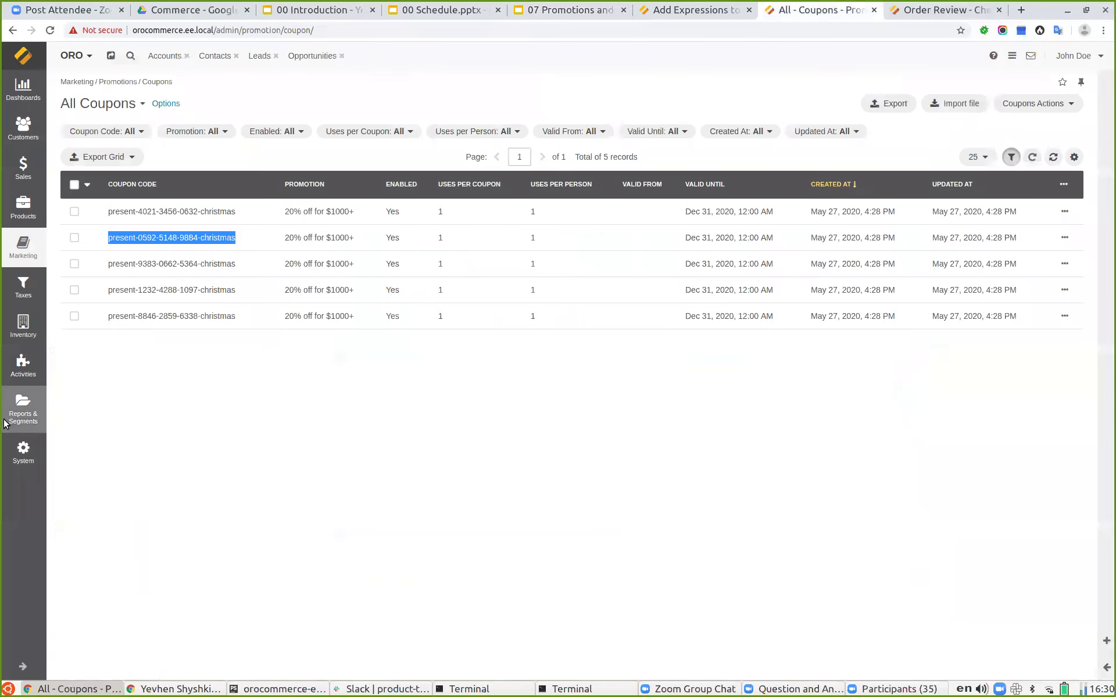
left_click(23, 451)
left_click(137, 122)
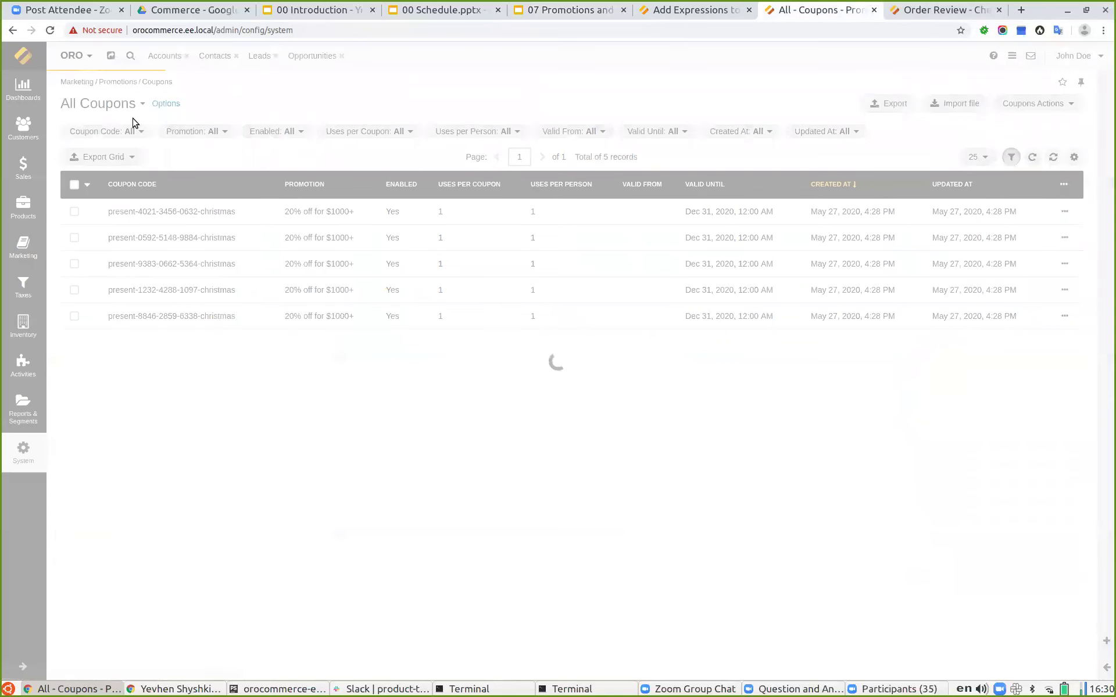
type("promo")
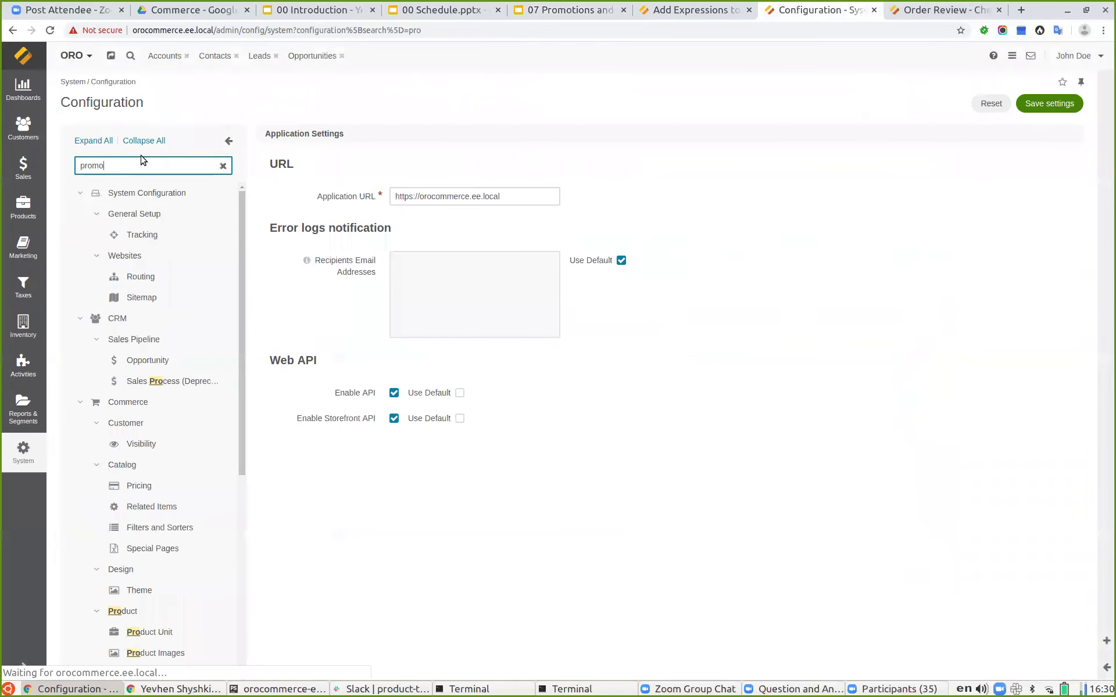
type("t")
left_click(164, 237)
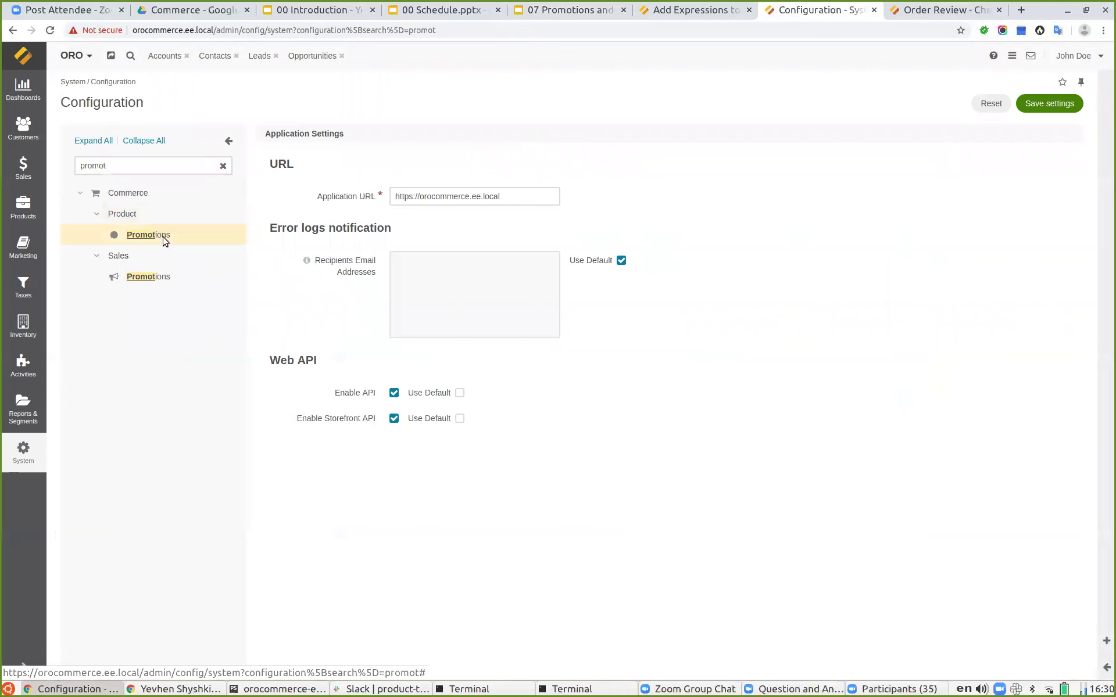
left_click(149, 277)
left_click(223, 166)
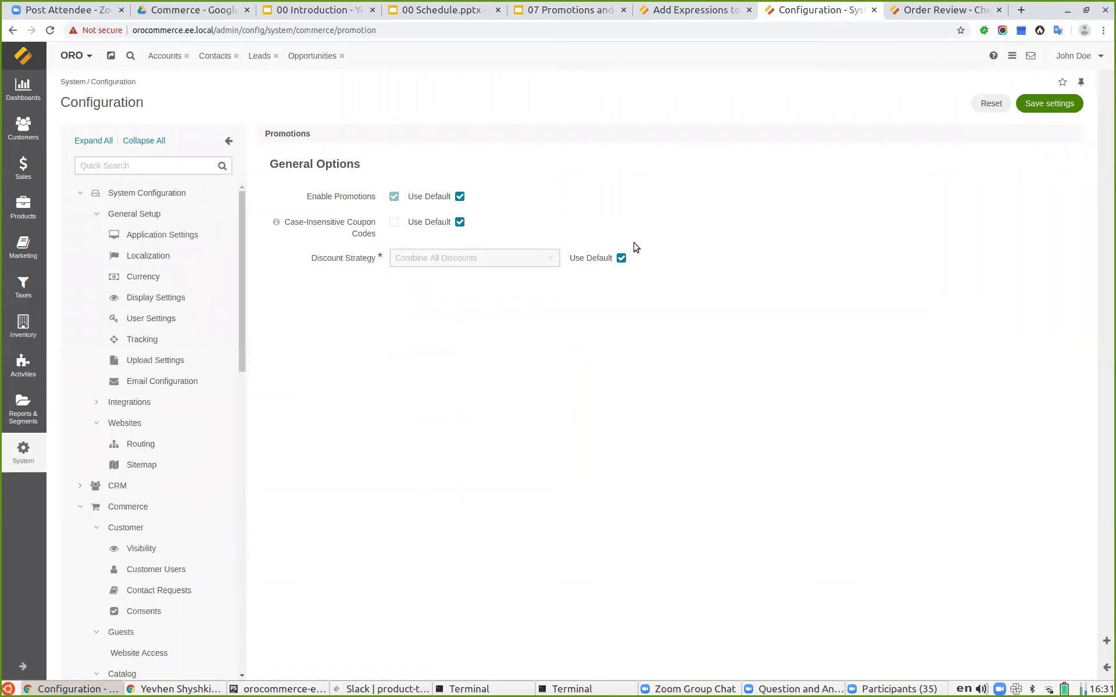
- Stop using the default Discount Strategy and review the Combine All Discounts and Best Value Discount Only options
left_click(622, 258)
left_click(475, 258)
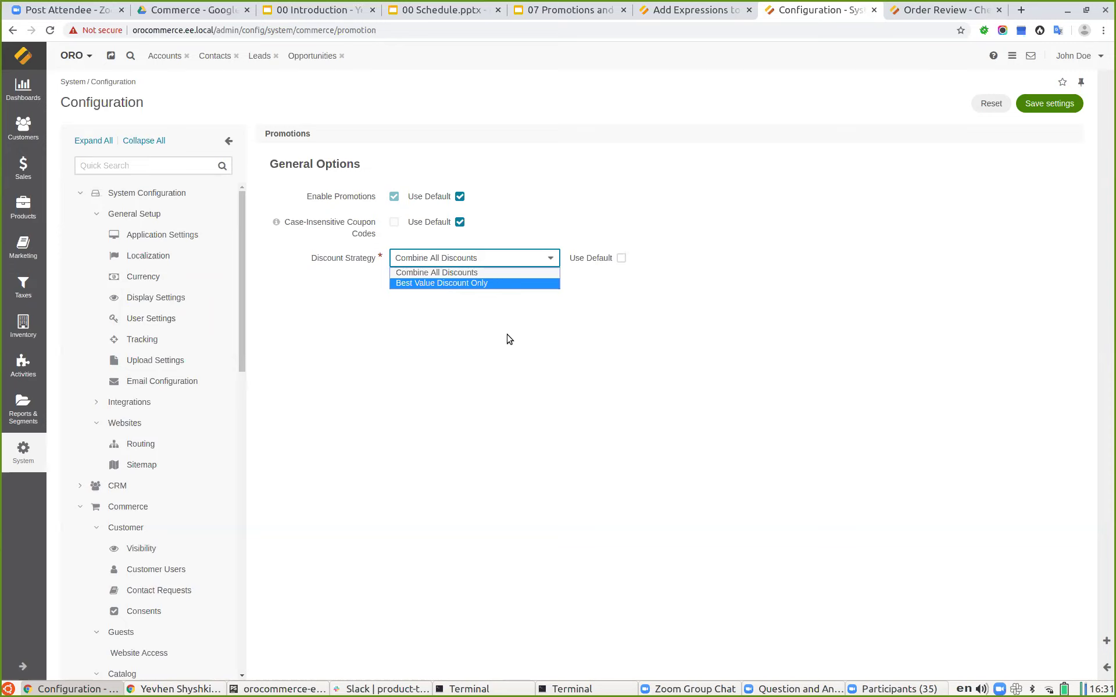
left_click(470, 324)
left_click(453, 256)
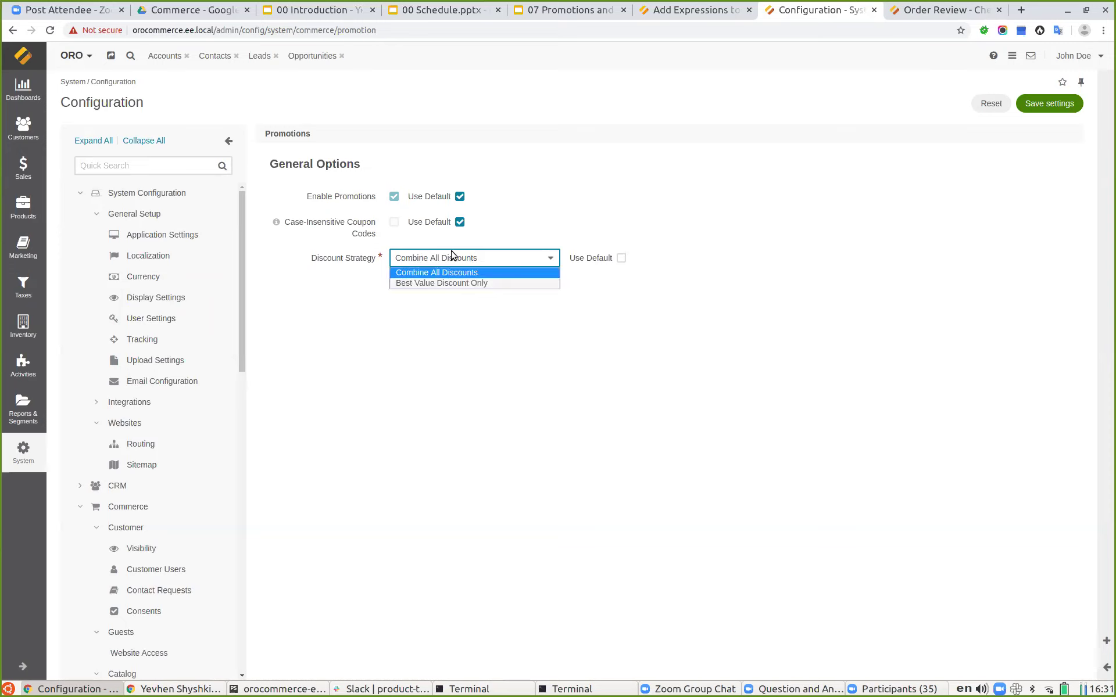
left_click(442, 313)
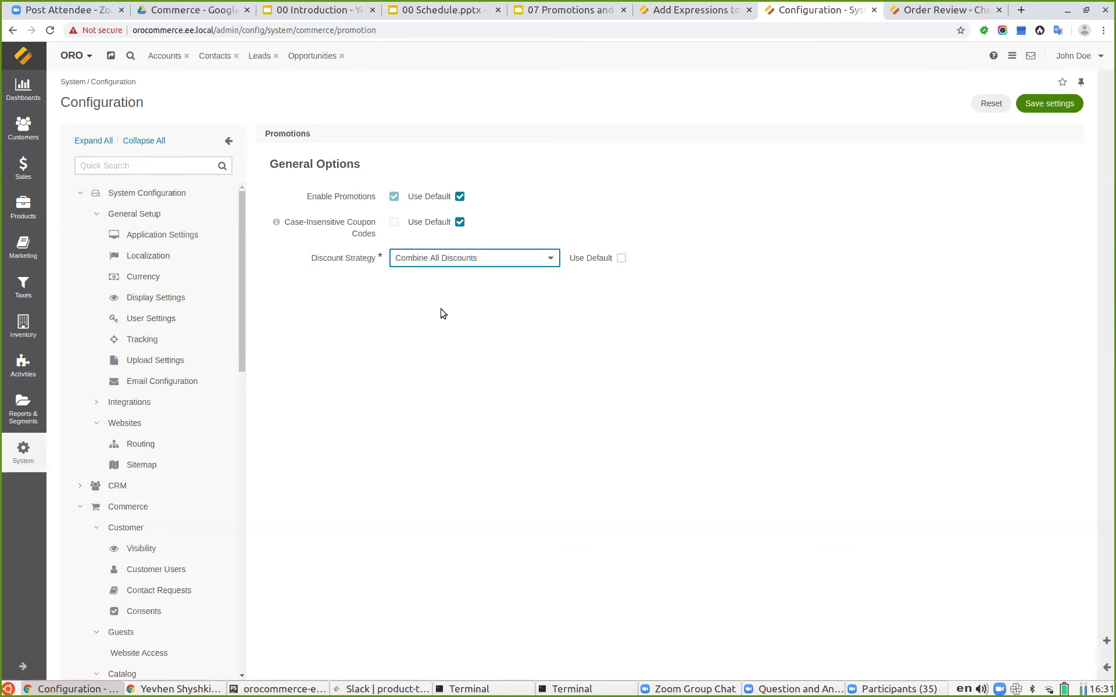
left_click(468, 260)
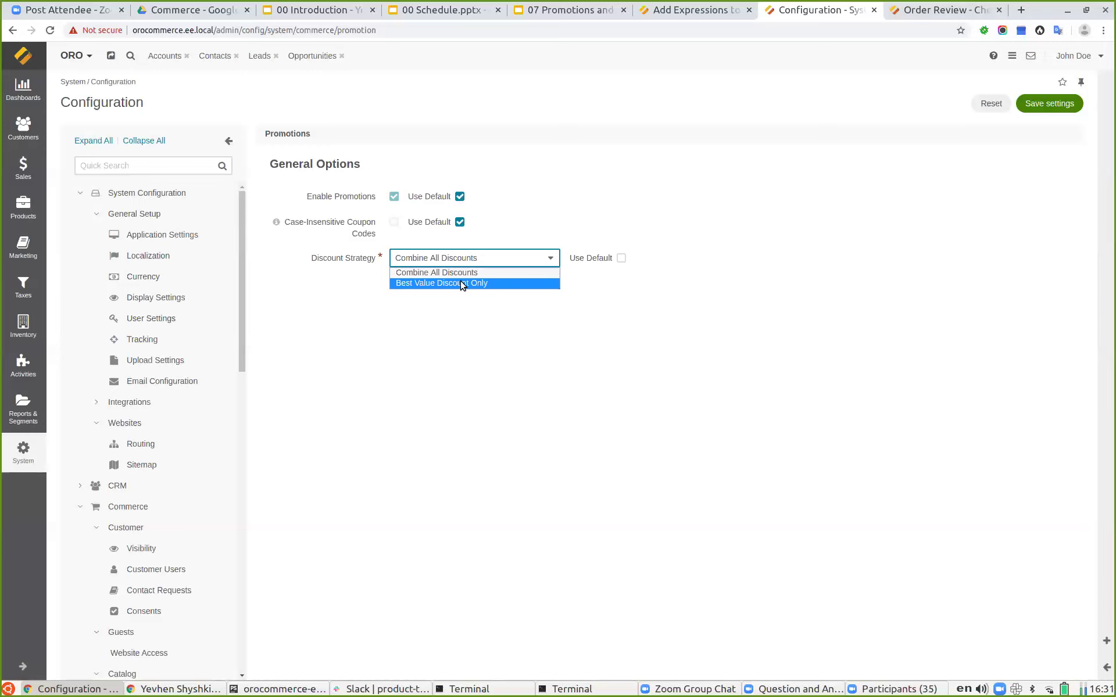
left_click(504, 404)
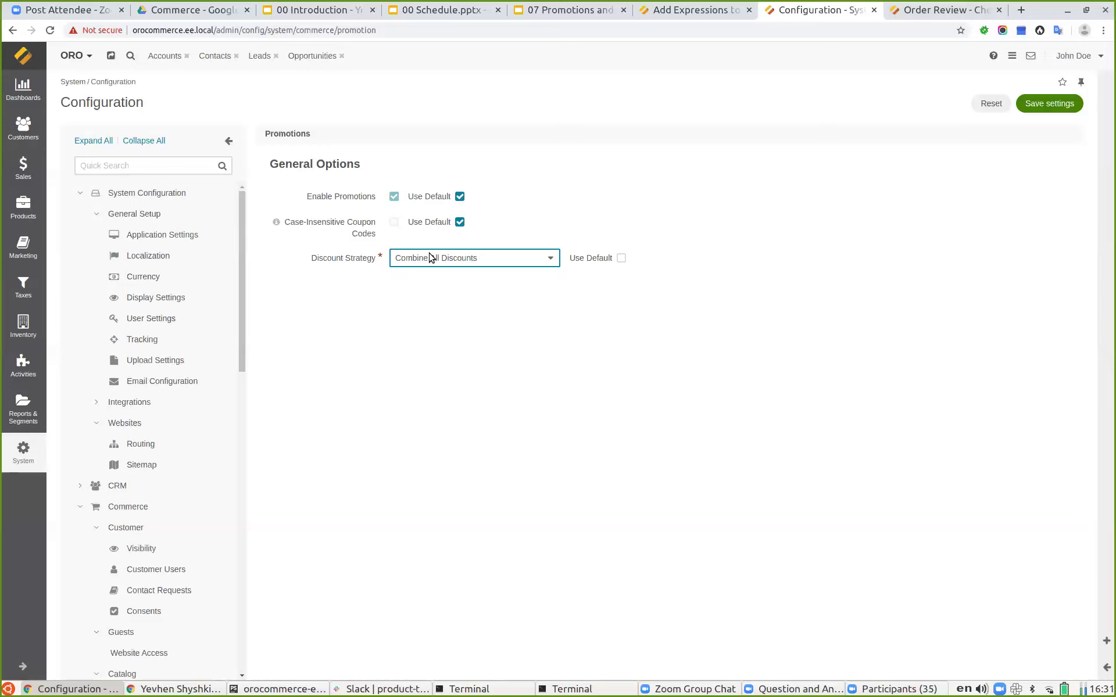
- Switch to Google Slides, present the Manual Application slide full screen, and return to the editor
left_click(587, 16)
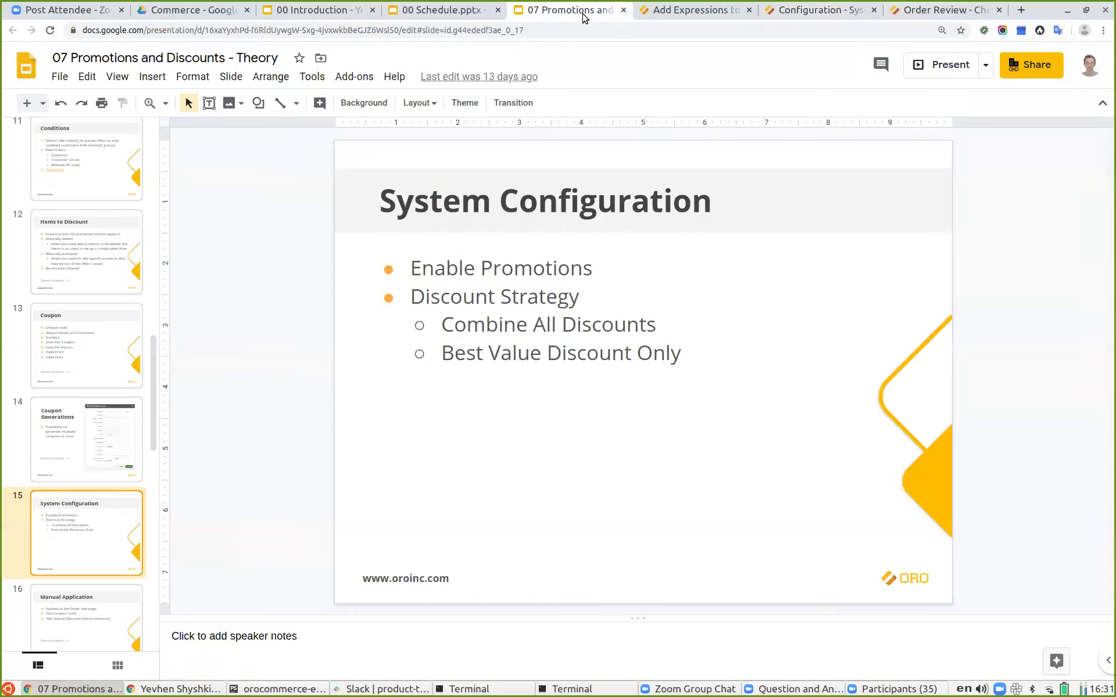
left_click(119, 616)
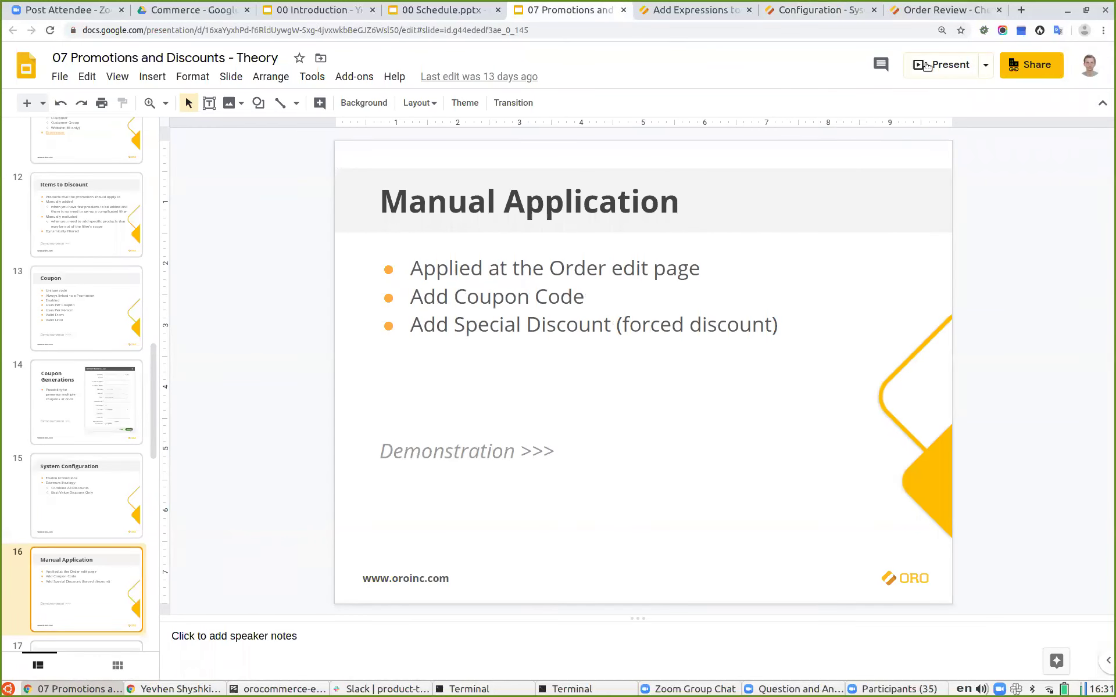
left_click(928, 68)
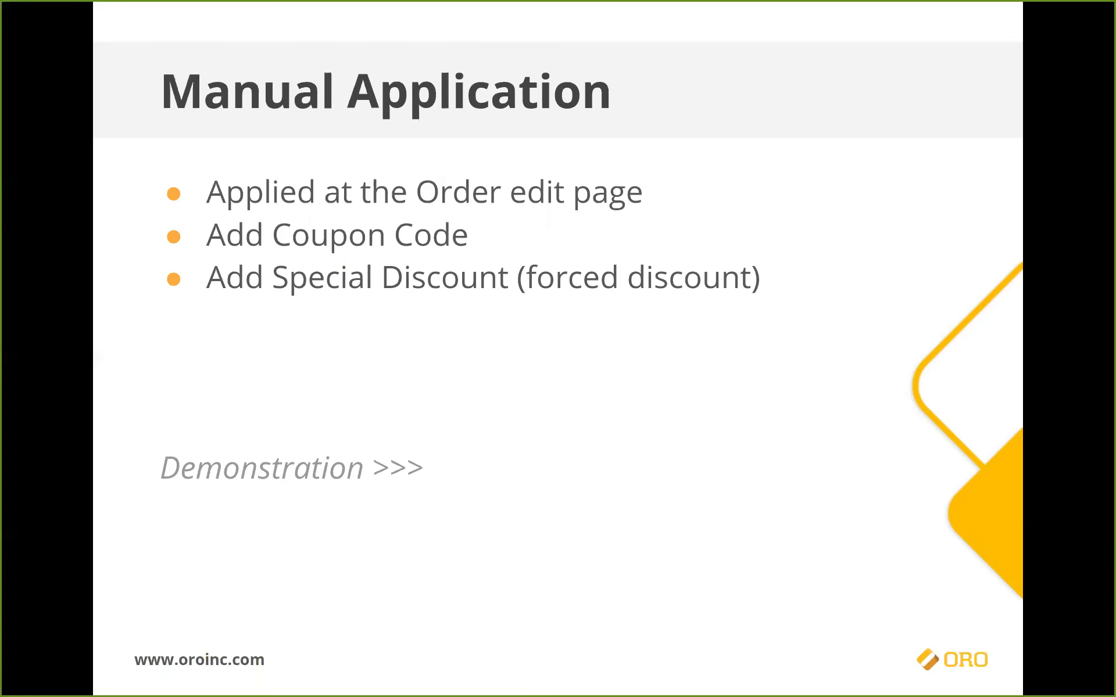
key("Escape")
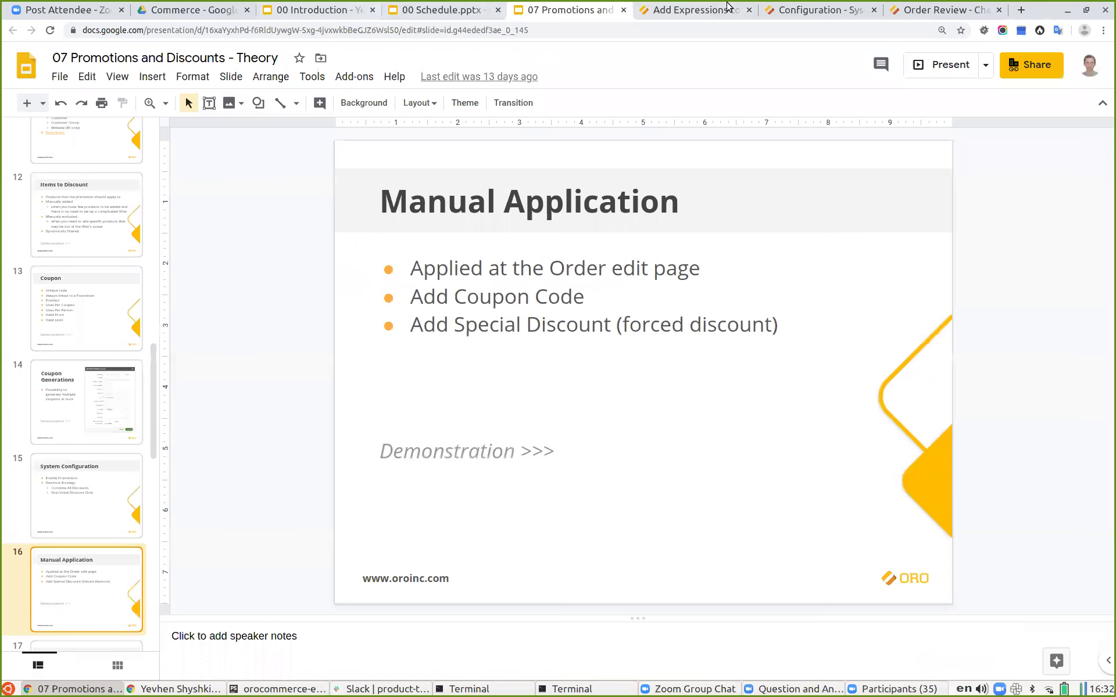
- Return to the OroCommerce back office, leave the promotion settings without saving, and start creating a new sales order
left_click(944, 12)
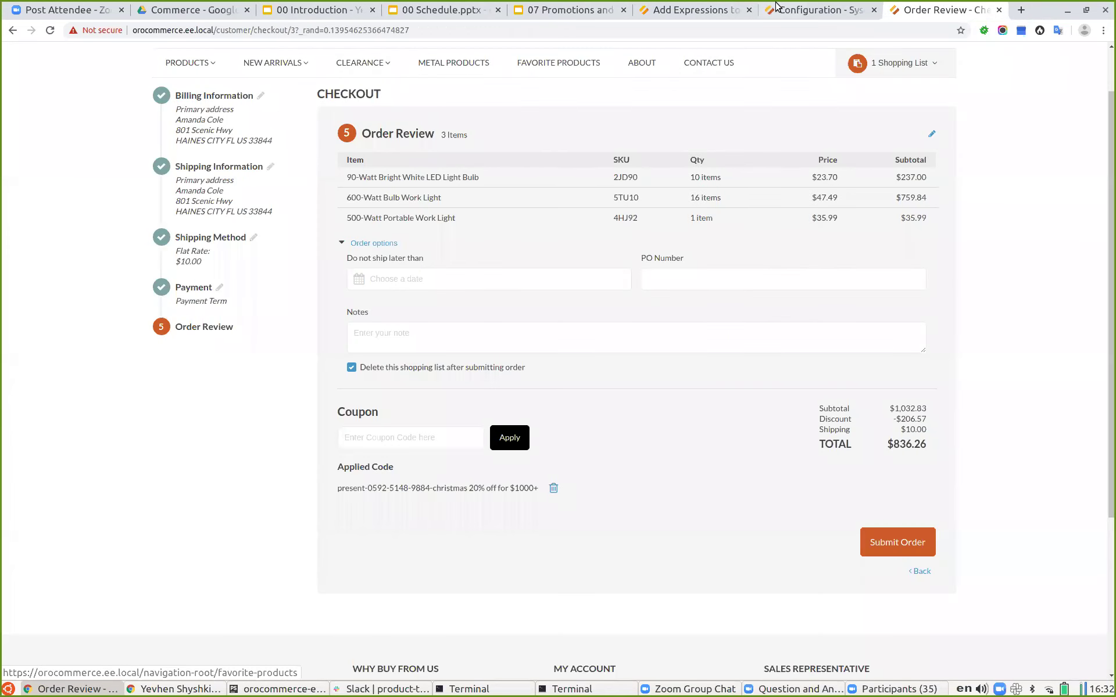
left_click(822, 11)
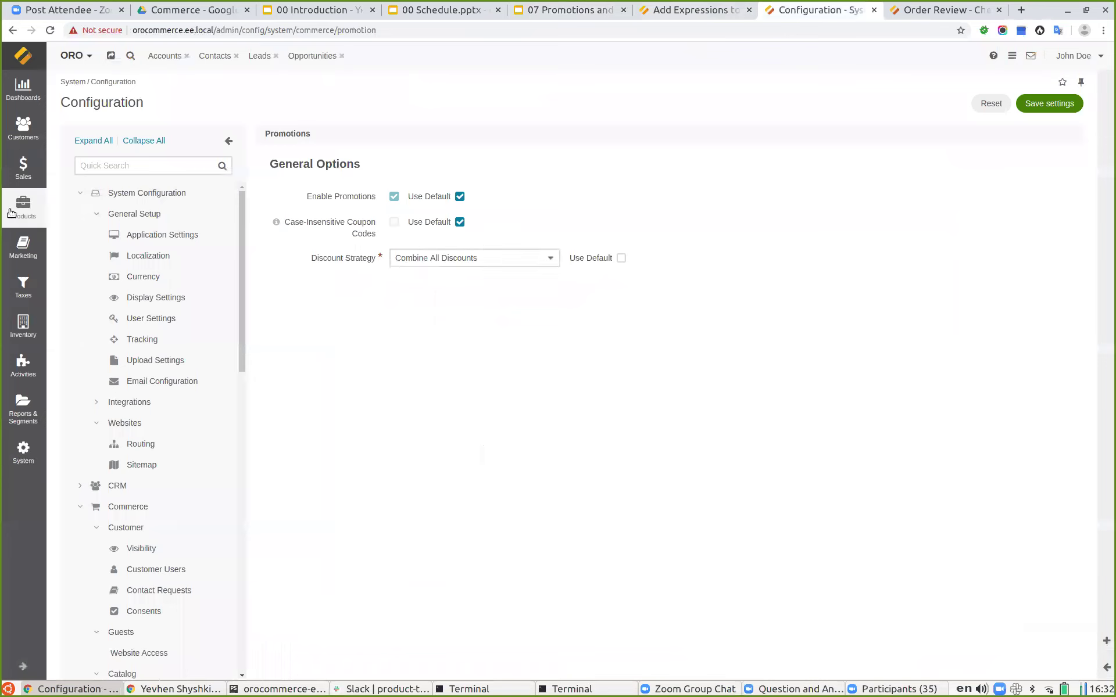
left_click(23, 207)
left_click(23, 167)
left_click(93, 225)
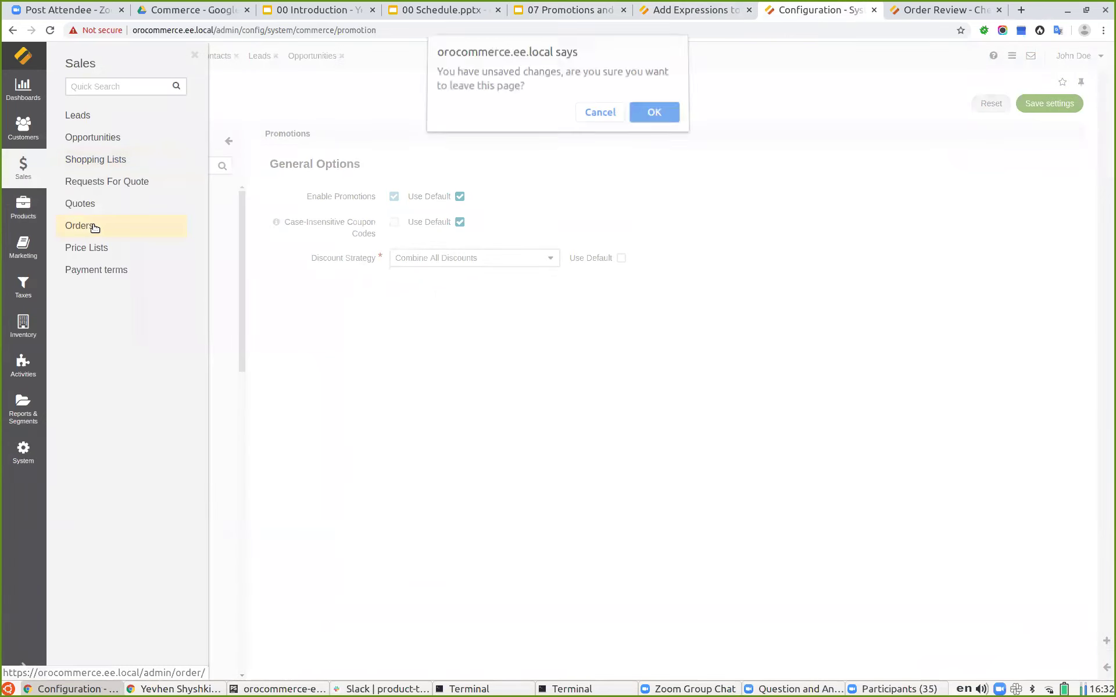
left_click(651, 116)
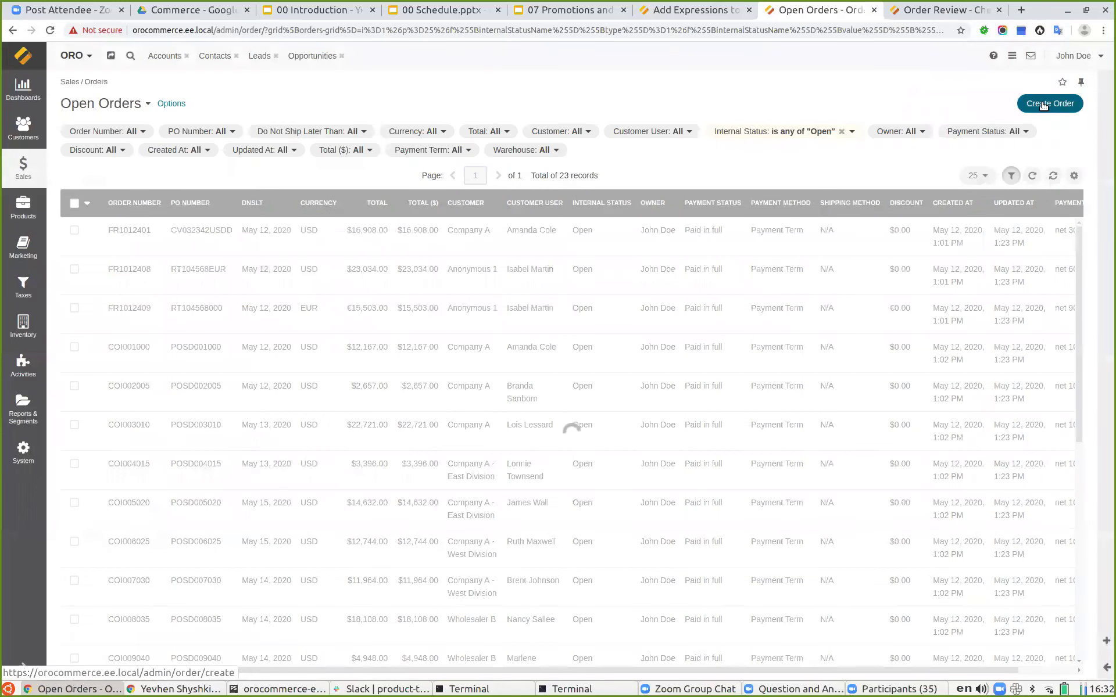
left_click(1042, 104)
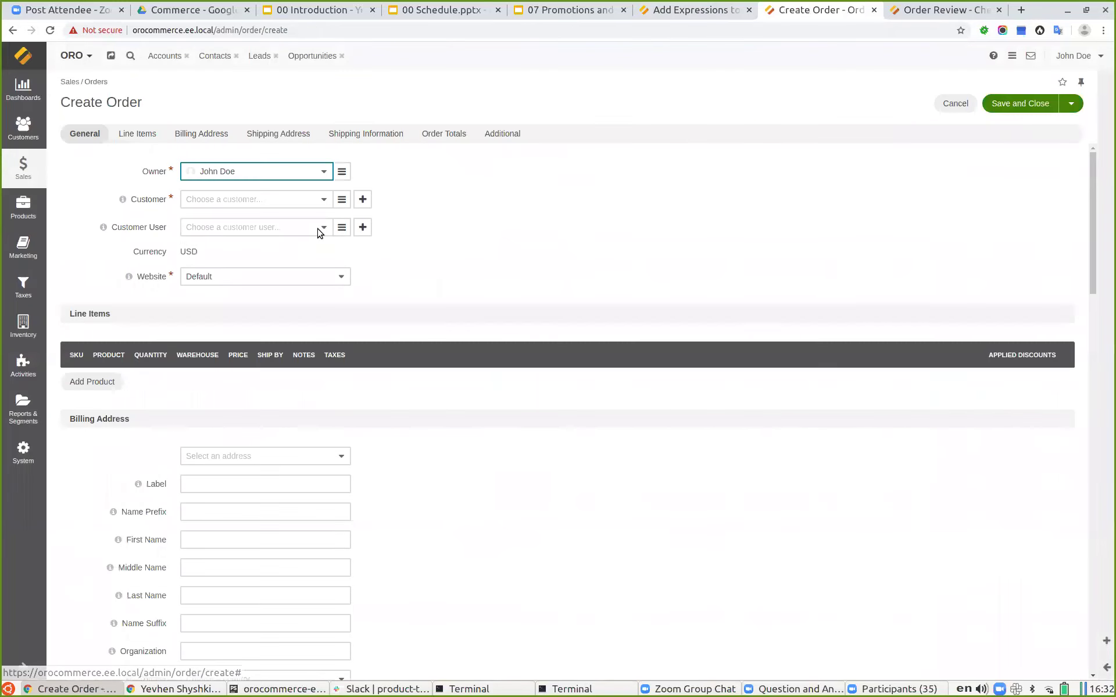
- Add product 0RT28, the 220 Lumen Rechargeable item, as an order line with a quantity of 10
left_click(77, 383)
left_click(254, 383)
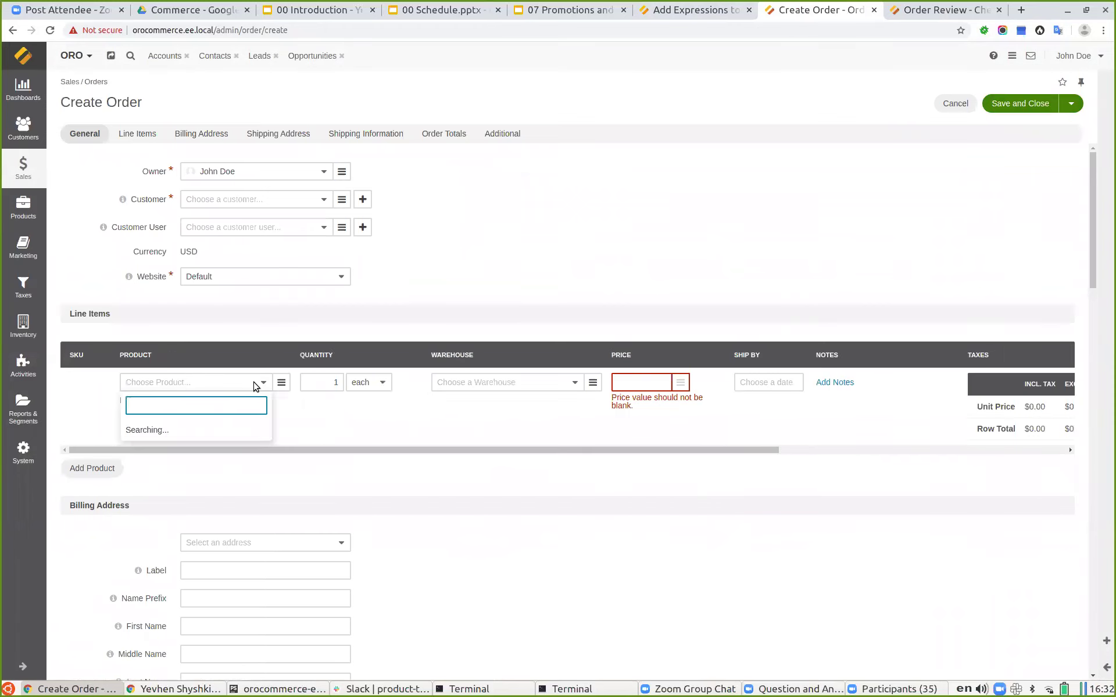
left_click(171, 431)
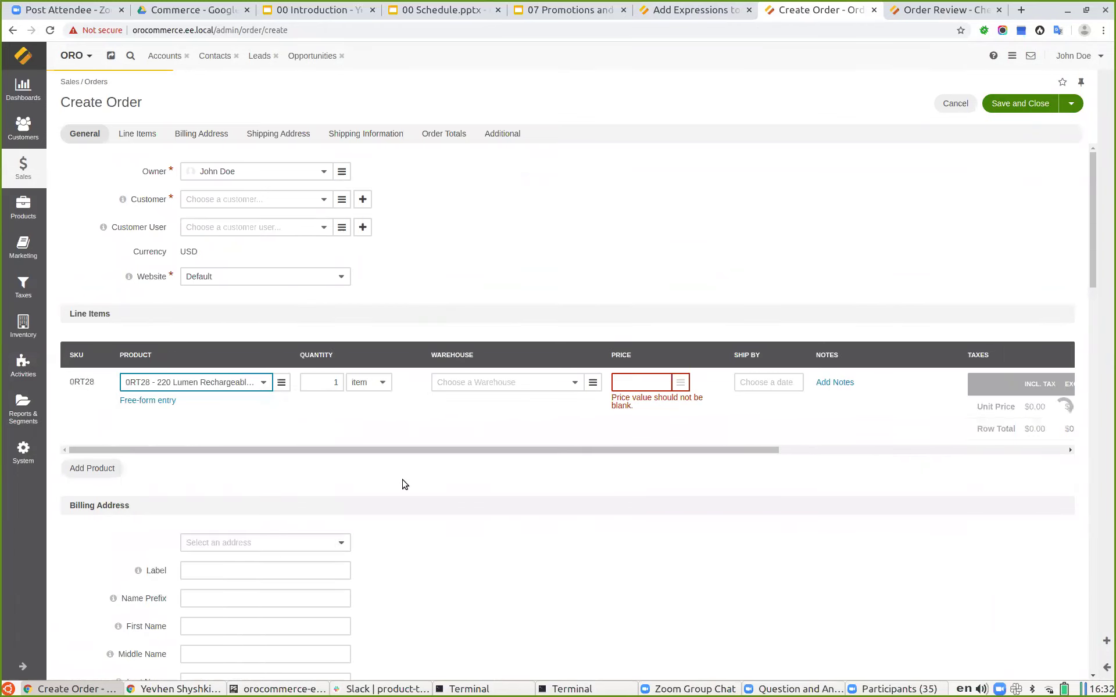
left_click(341, 382)
type("0")
left_click(508, 438)
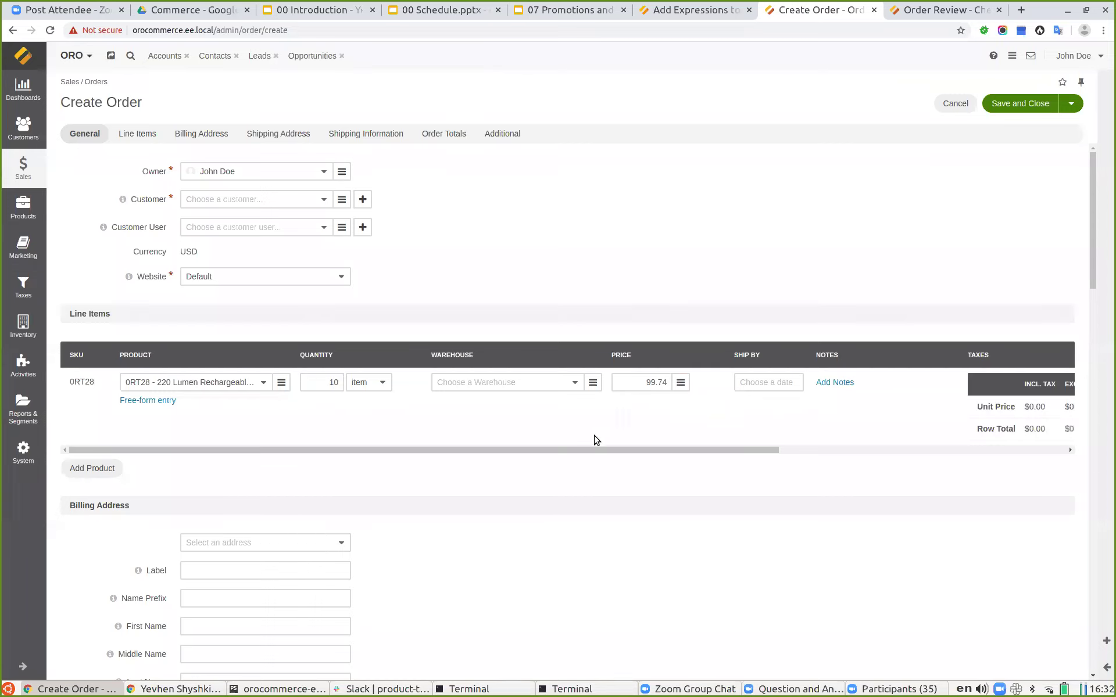
- Examine the line item's taxes and applied discounts, plus the shipping, order totals and additional sections of the new order
left_click_drag(604, 450, 893, 450)
left_click_drag(976, 450, 1024, 455)
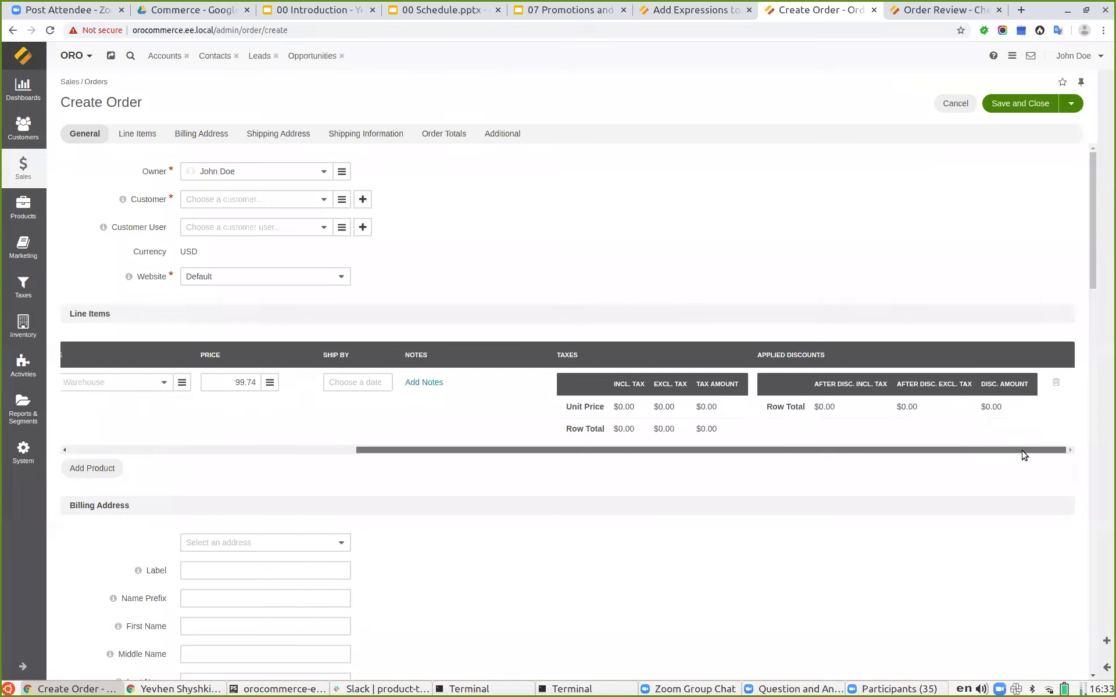
left_click_drag(834, 468, 501, 473)
scroll(506, 517, "down", 10)
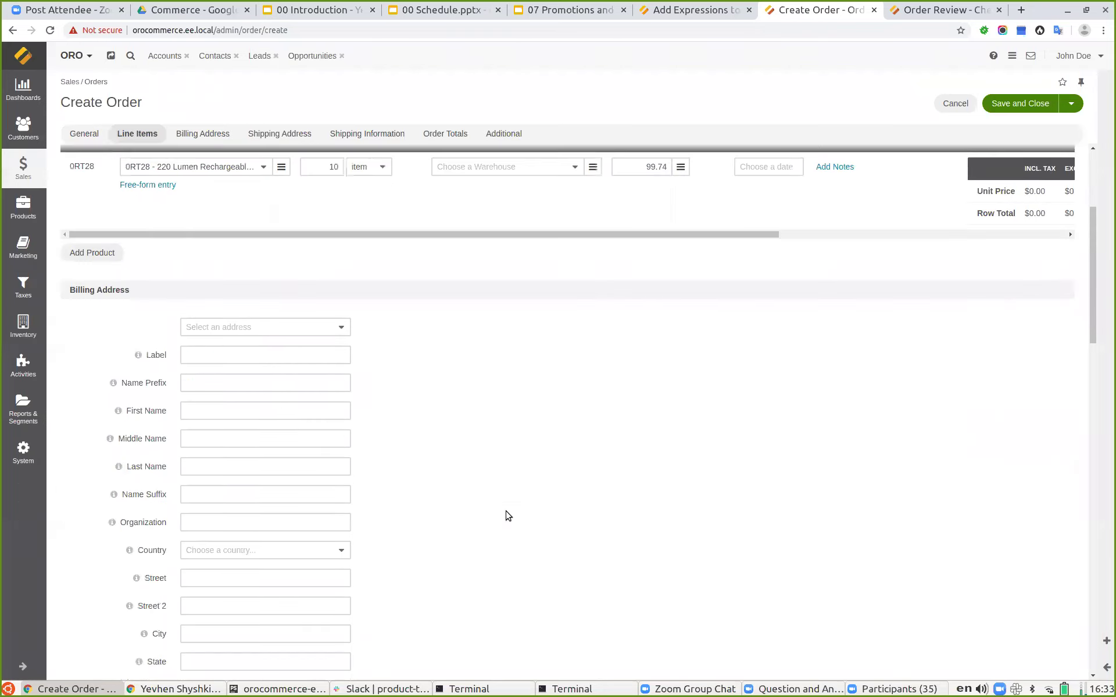
scroll(506, 512, "down", 10)
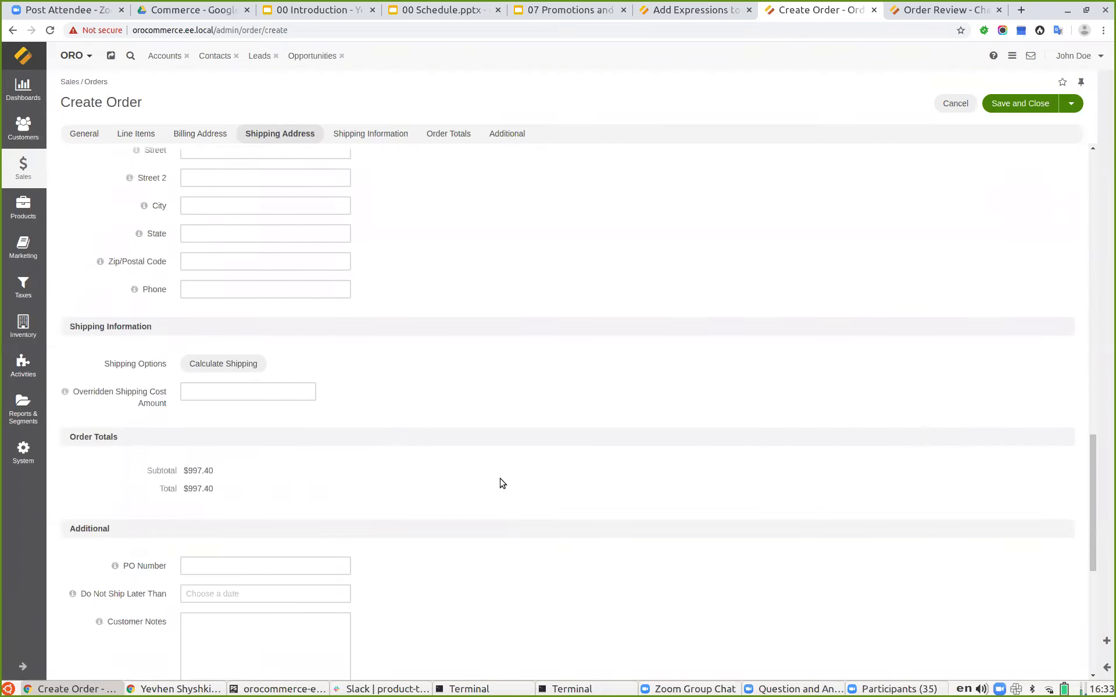
scroll(523, 362, "down", 3)
scroll(522, 361, "up", 3)
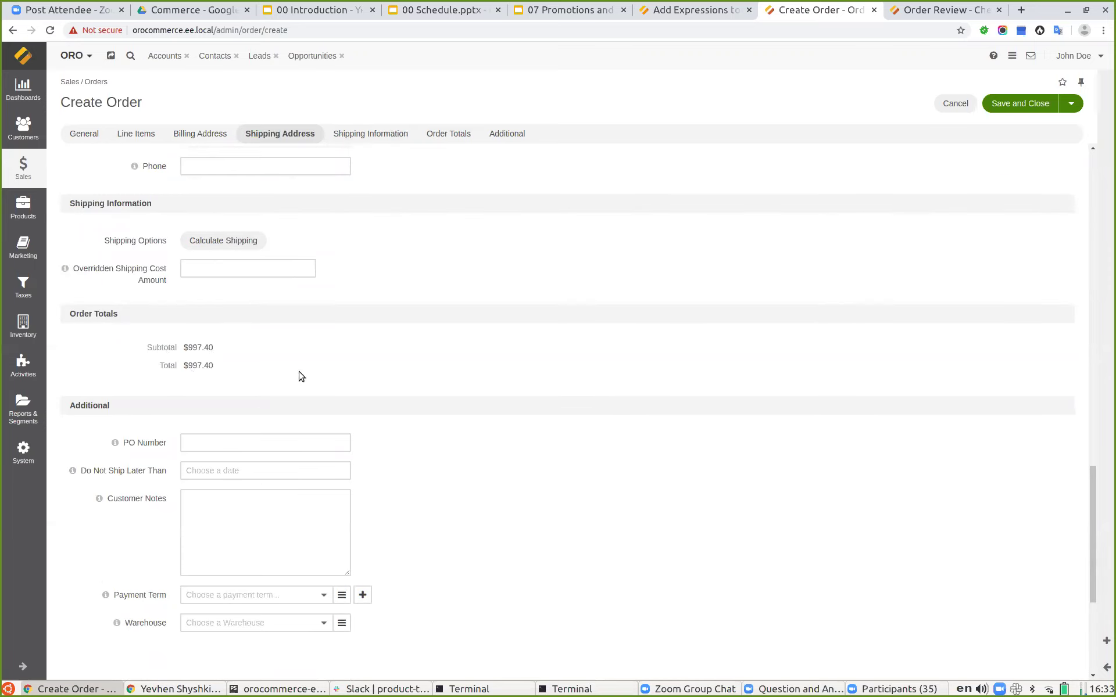
- Set the order's customer to Company A and choose the first listed customer user
left_click(1021, 110)
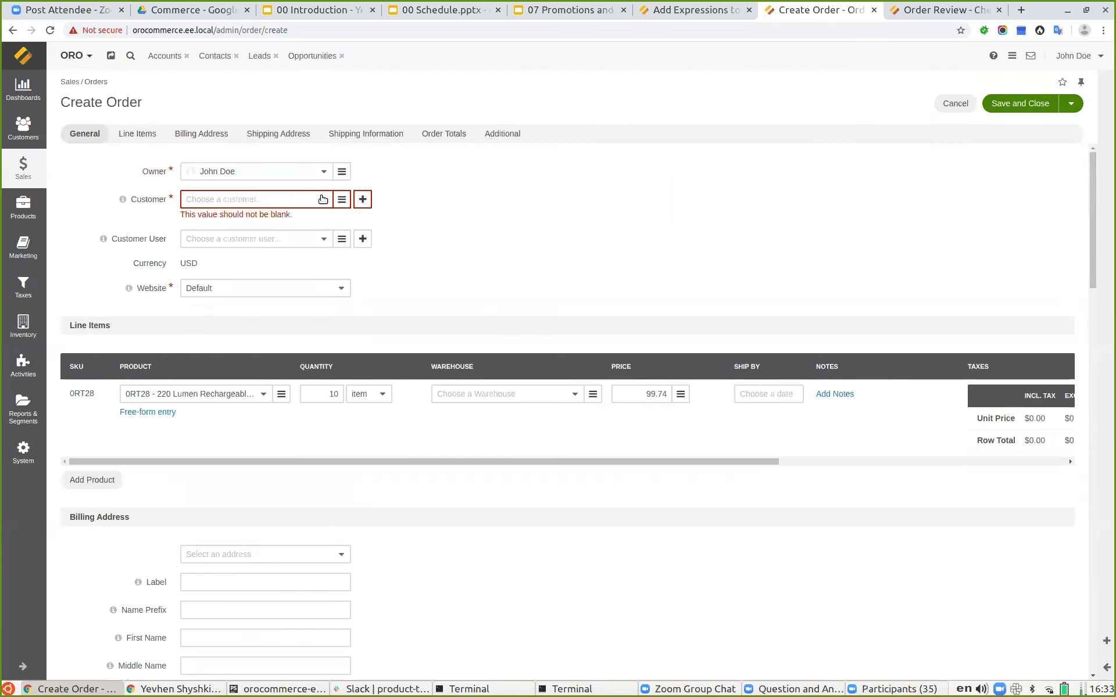
left_click(323, 200)
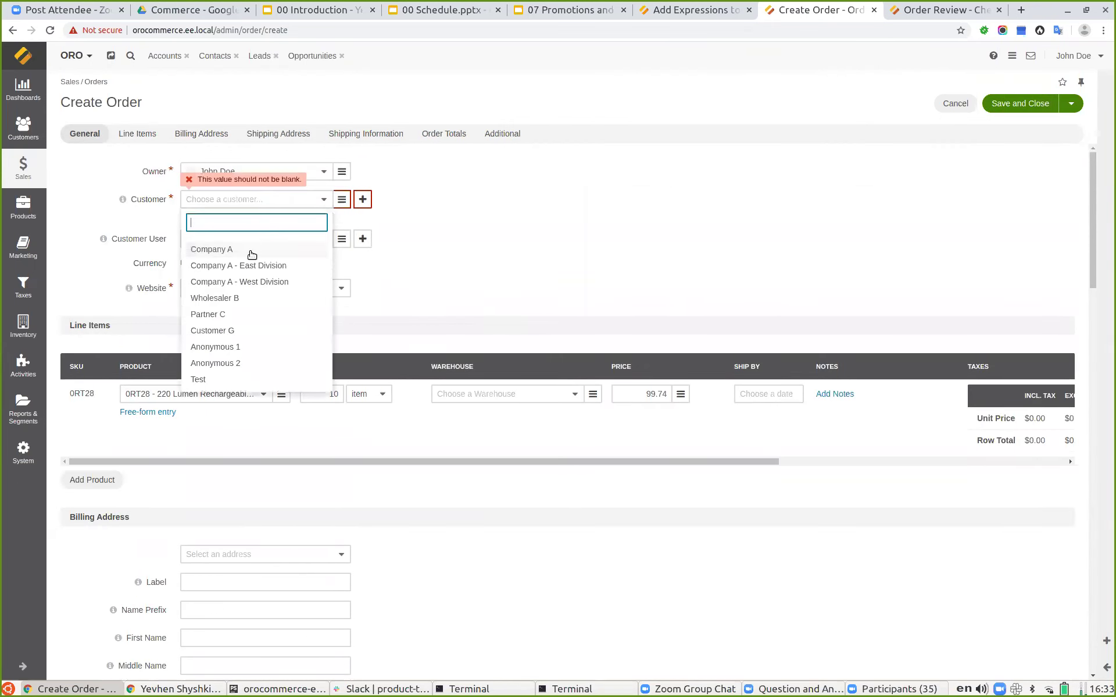
left_click(302, 247)
left_click(304, 230)
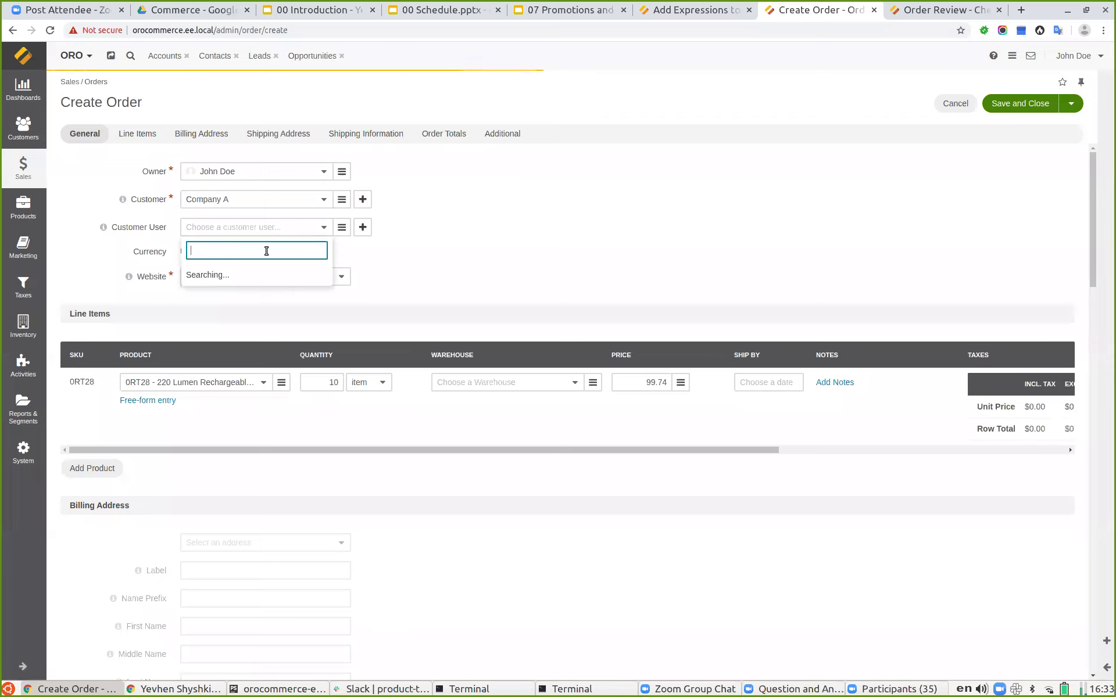
left_click(317, 229)
left_click(318, 228)
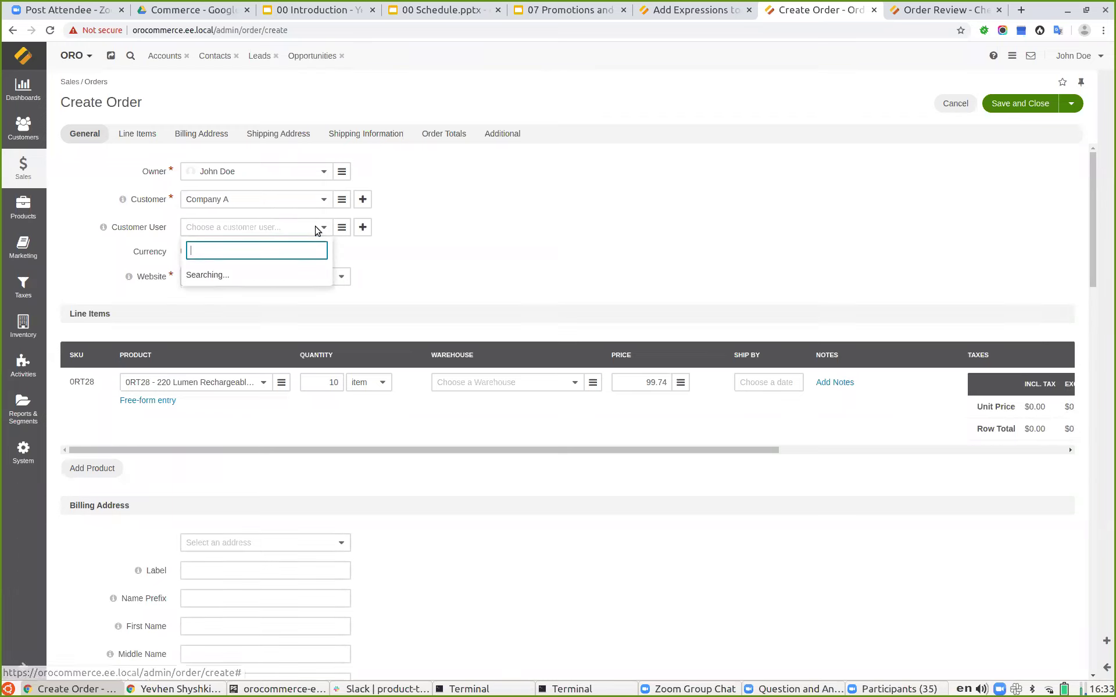
left_click(244, 277)
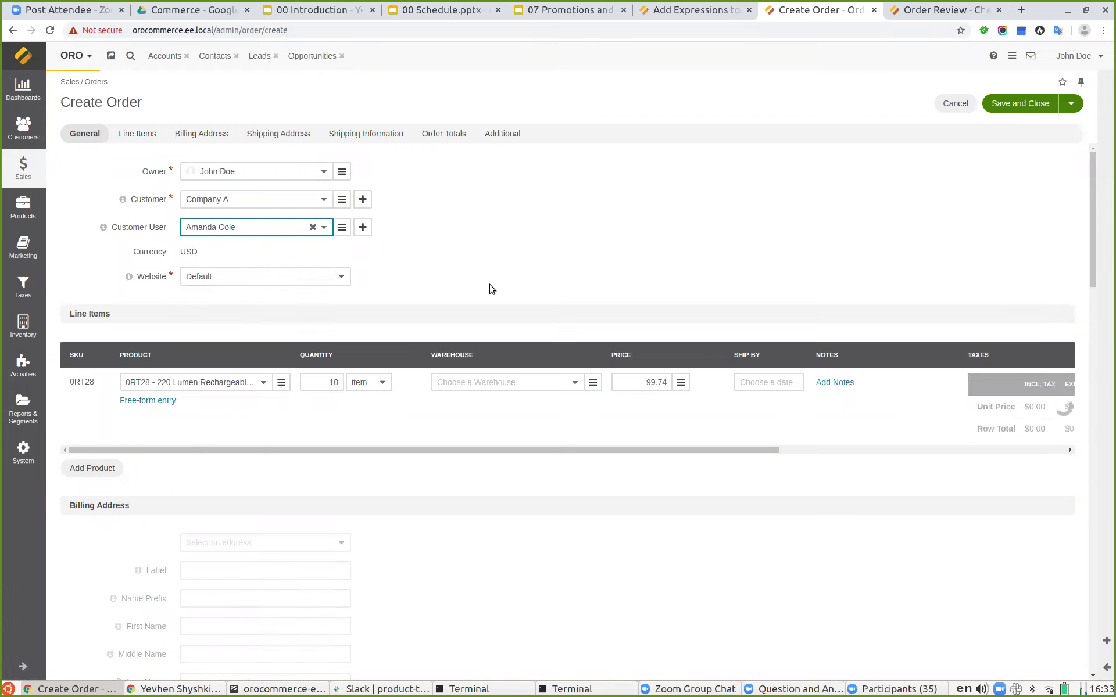
- Save and close the new order, accepting the shipping cost review, and view its Promotions and Discounts section
left_click(1011, 108)
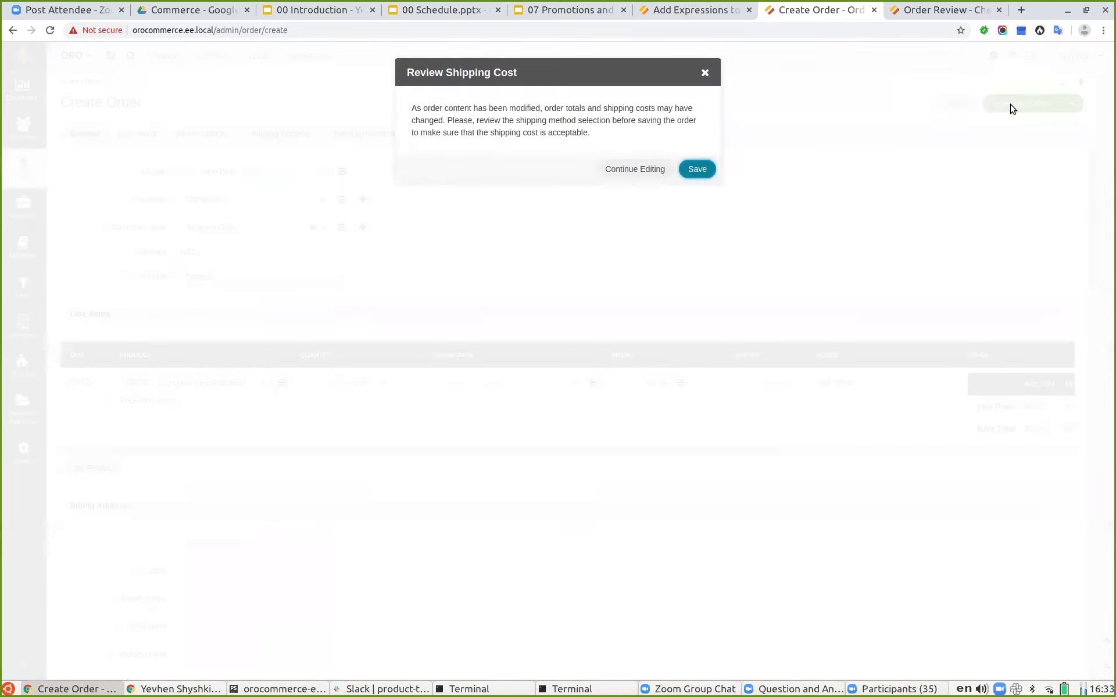
left_click(697, 169)
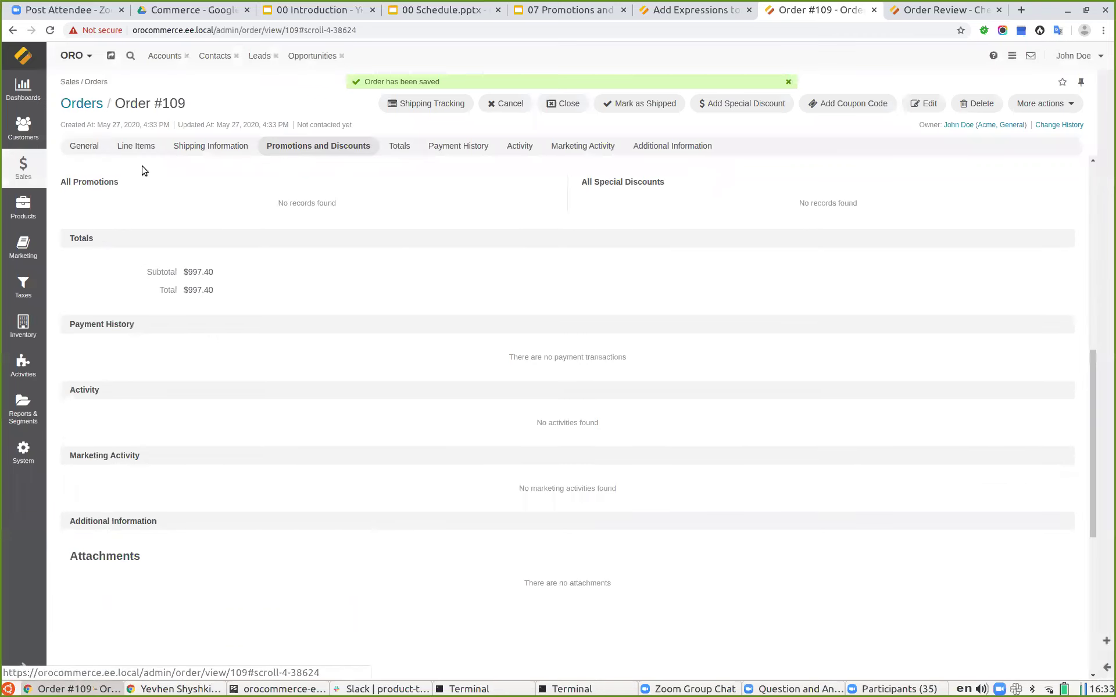
scroll(466, 244, "up", 1)
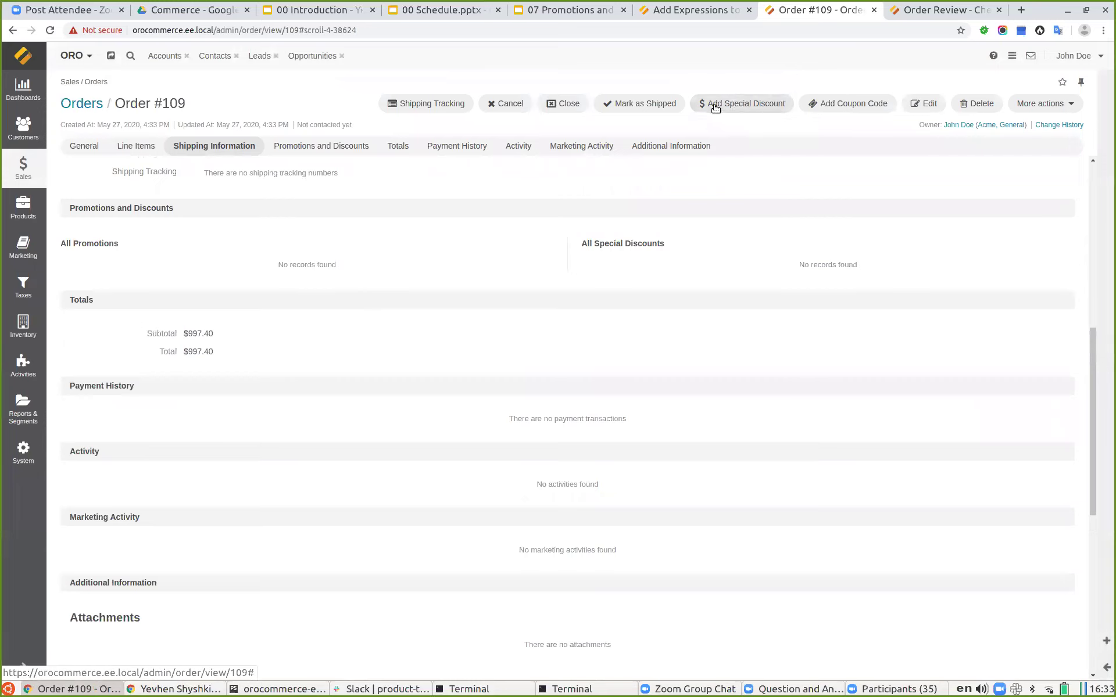
left_click(830, 109)
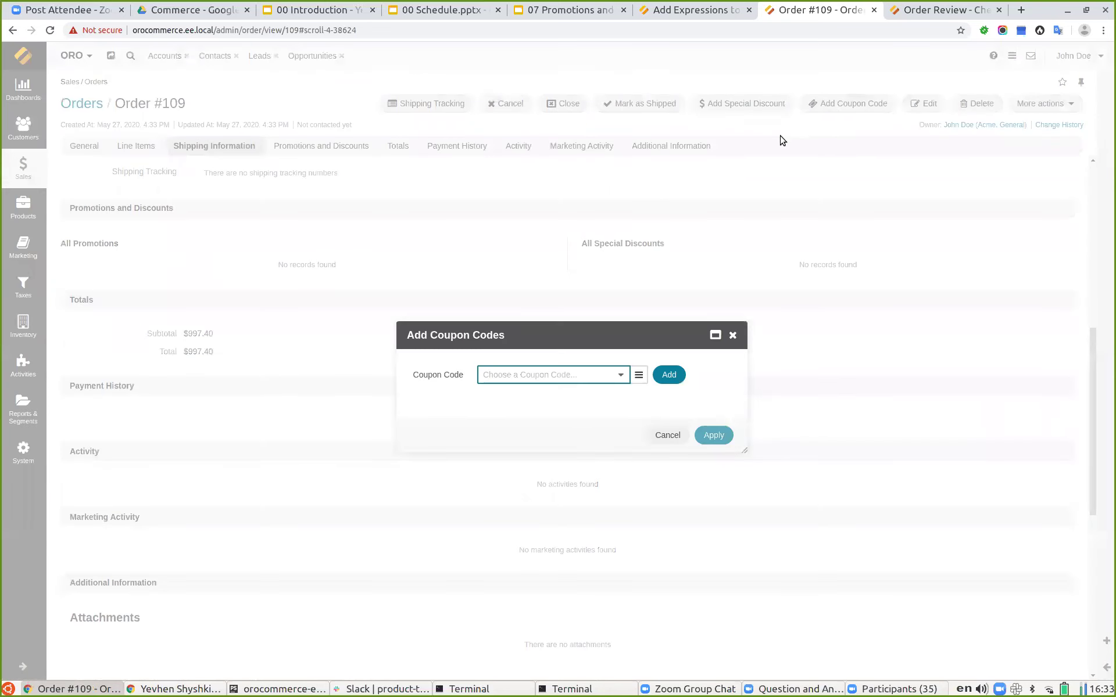
left_click(638, 375)
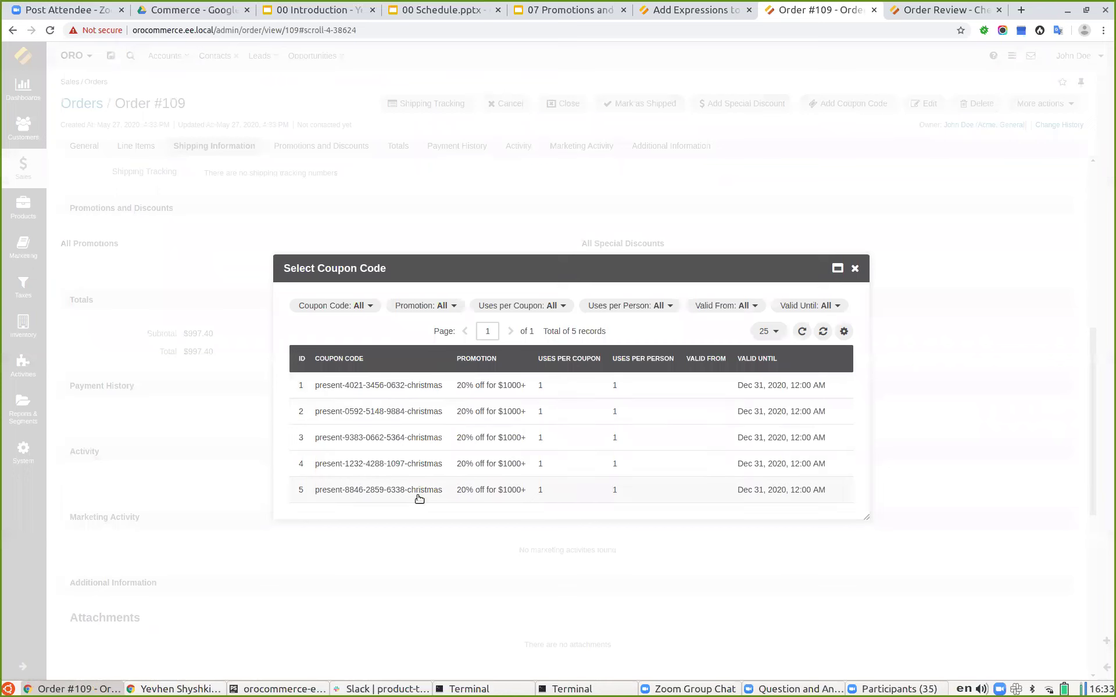
left_click(364, 490)
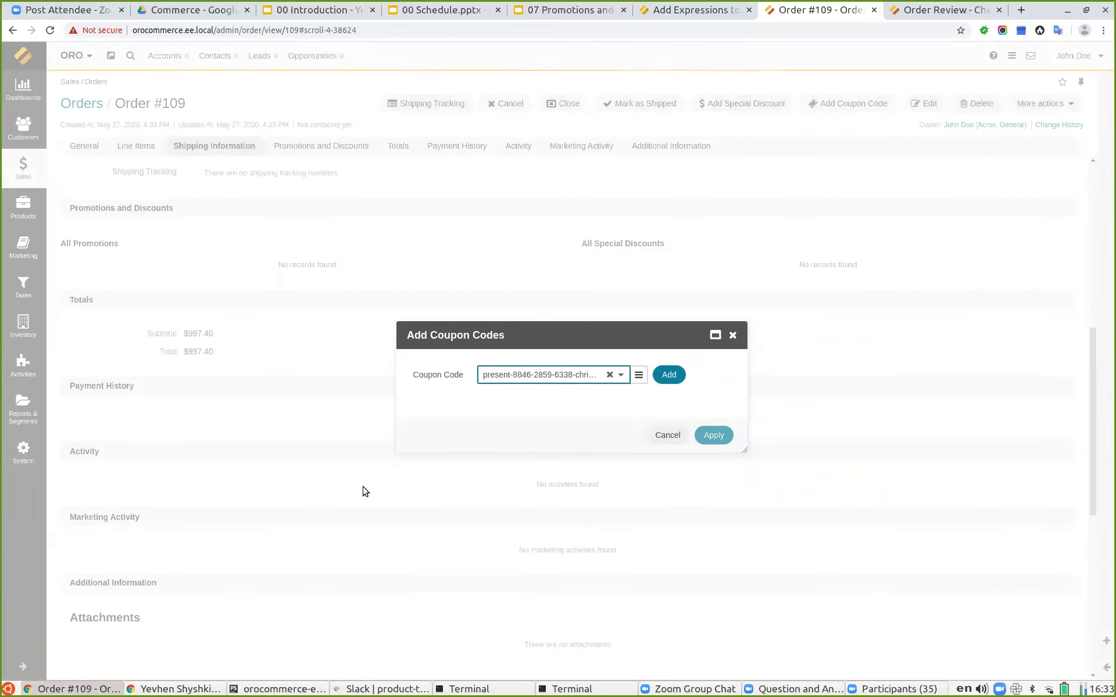
left_click(667, 434)
left_click(849, 110)
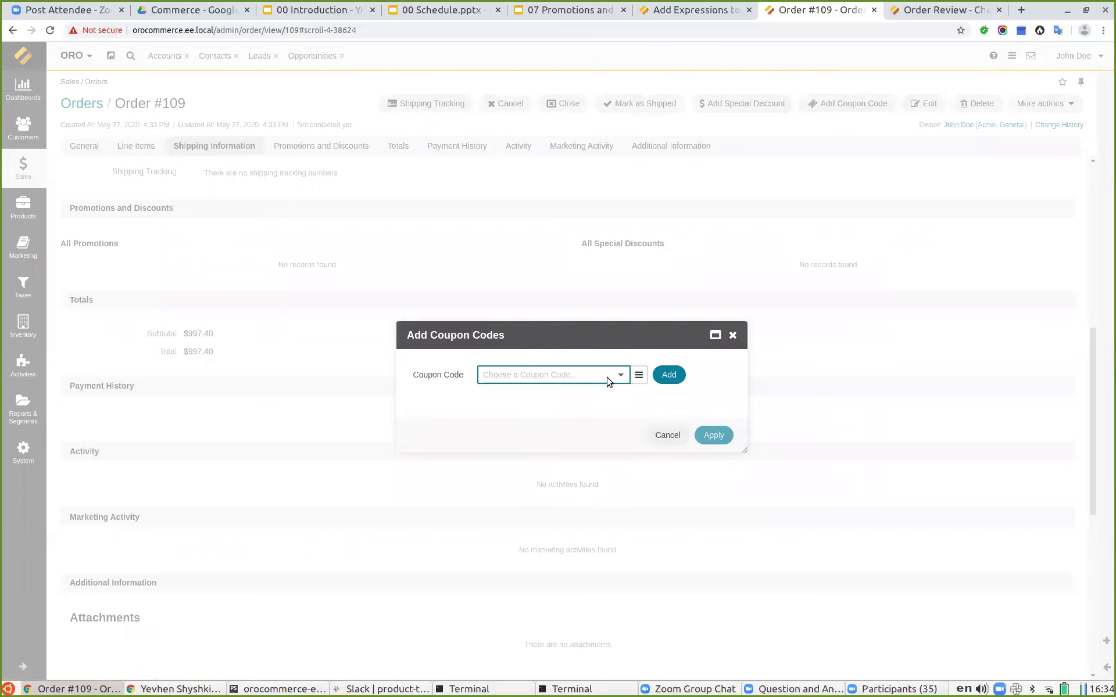
left_click(637, 377)
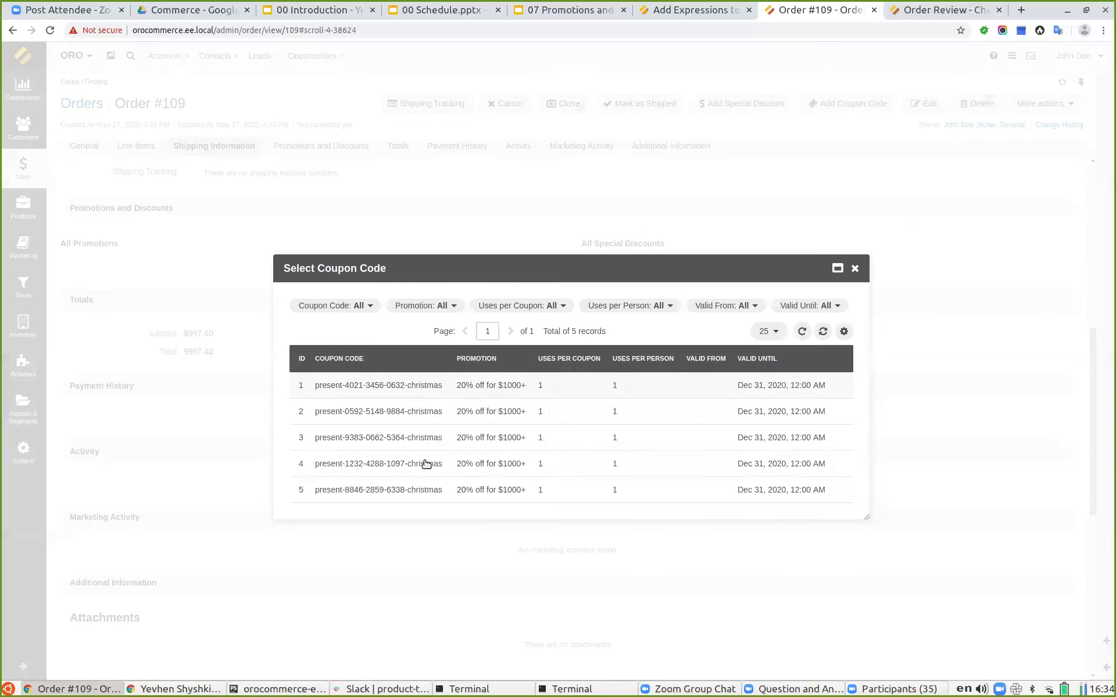
left_click(373, 394)
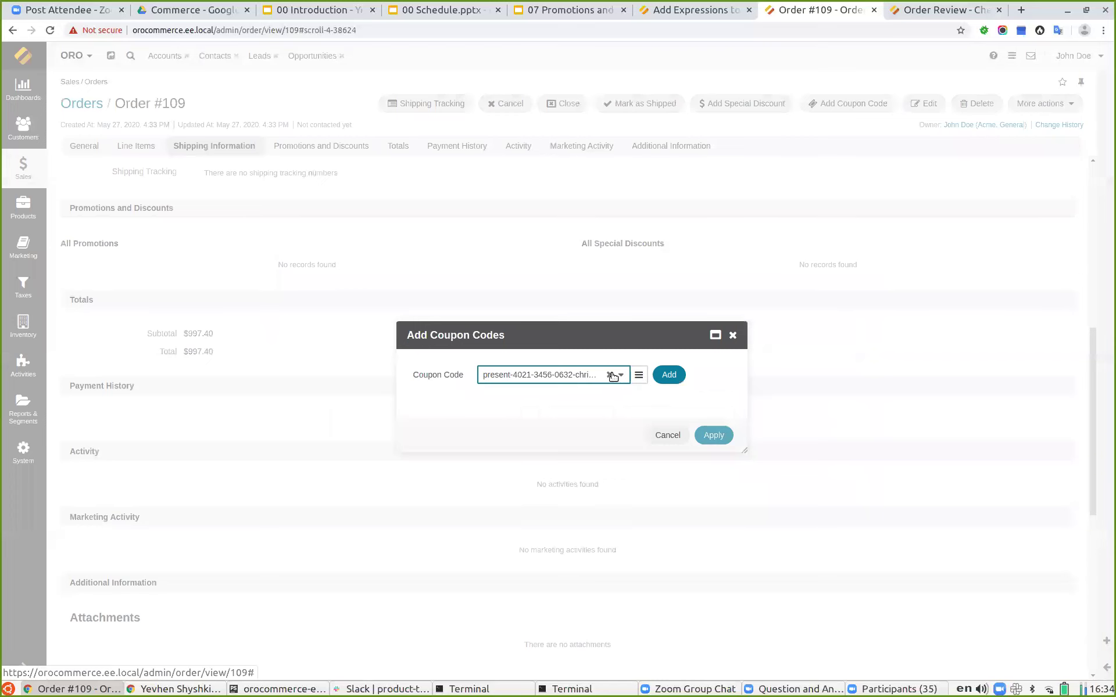
left_click(636, 376)
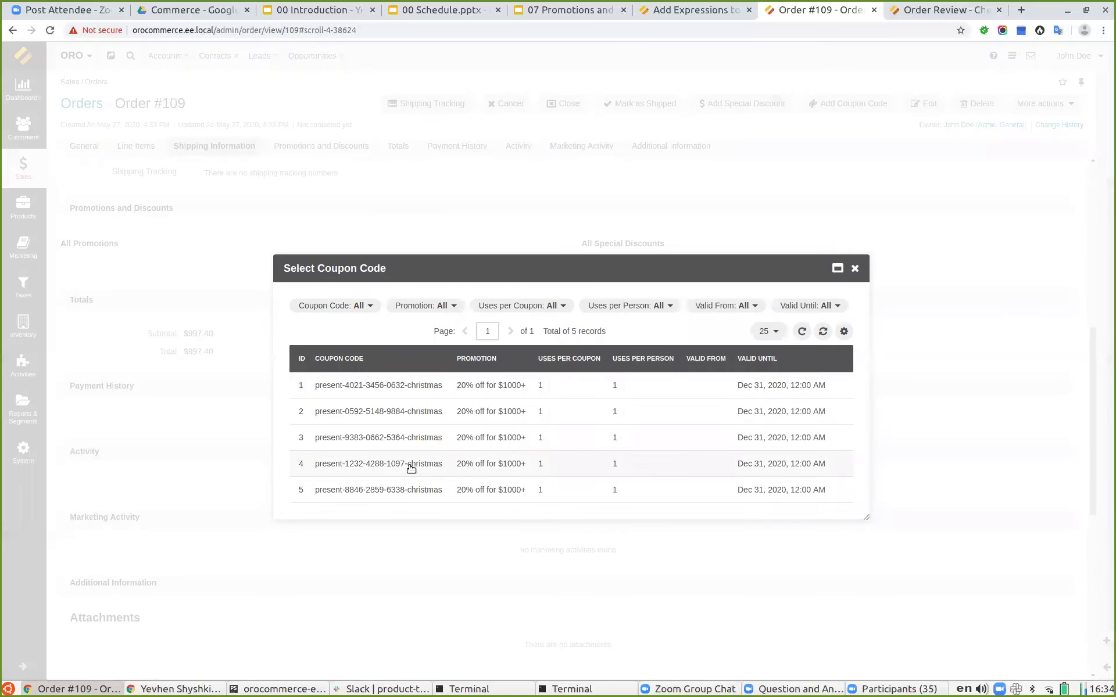
left_click(364, 491)
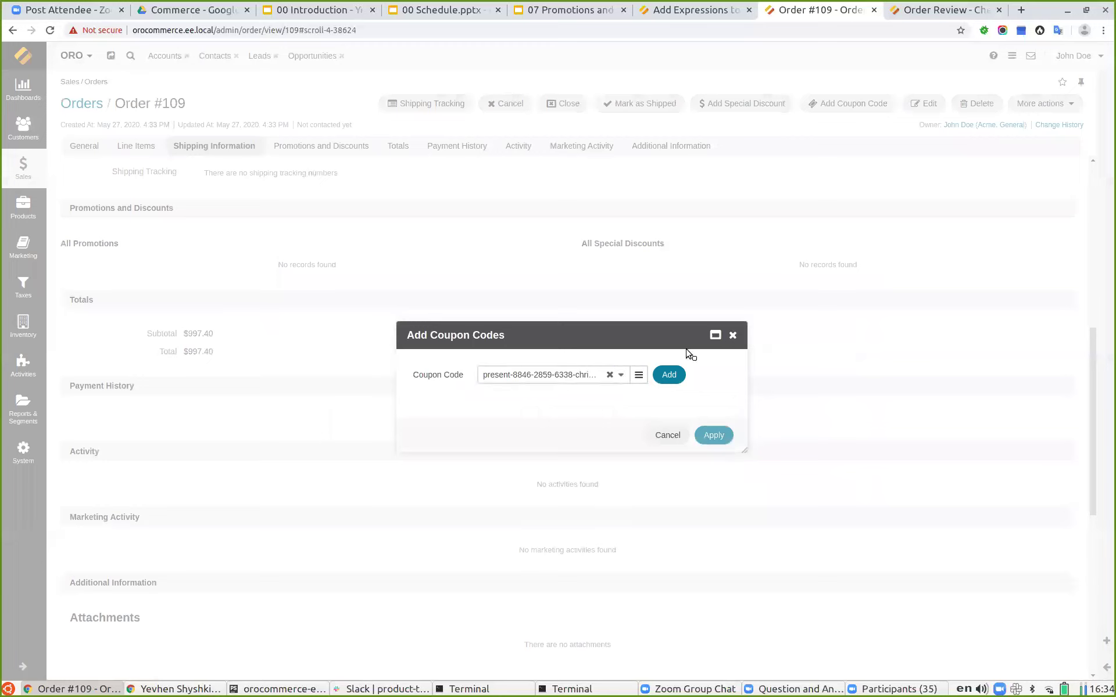
left_click(669, 377)
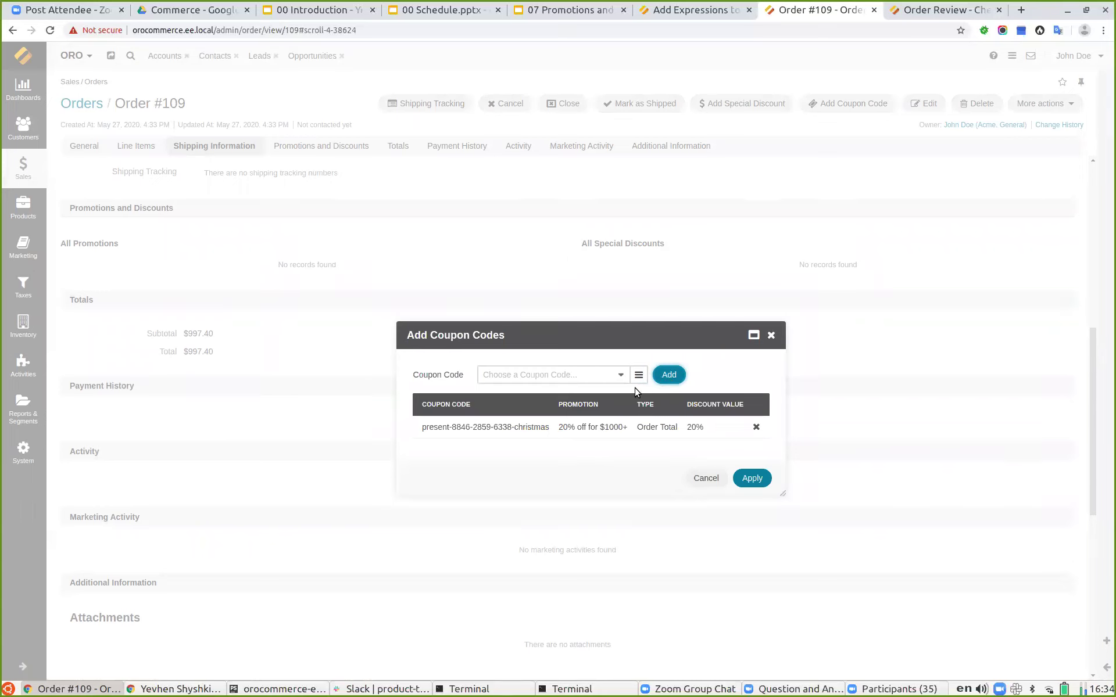
left_click(754, 478)
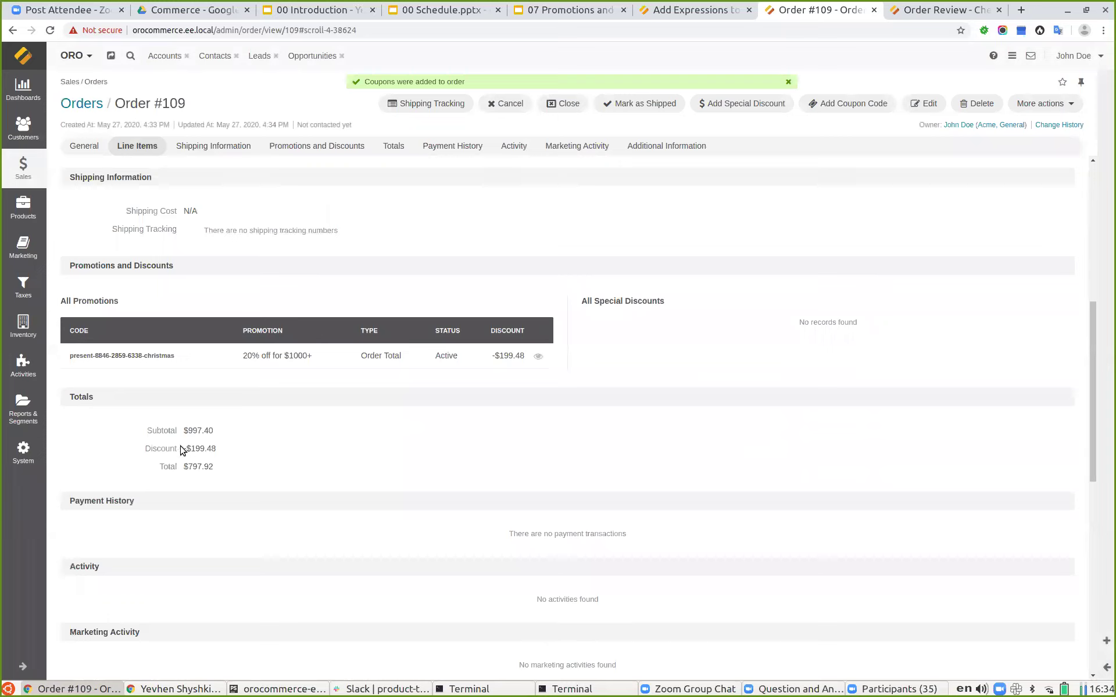
left_click_drag(217, 452, 186, 457)
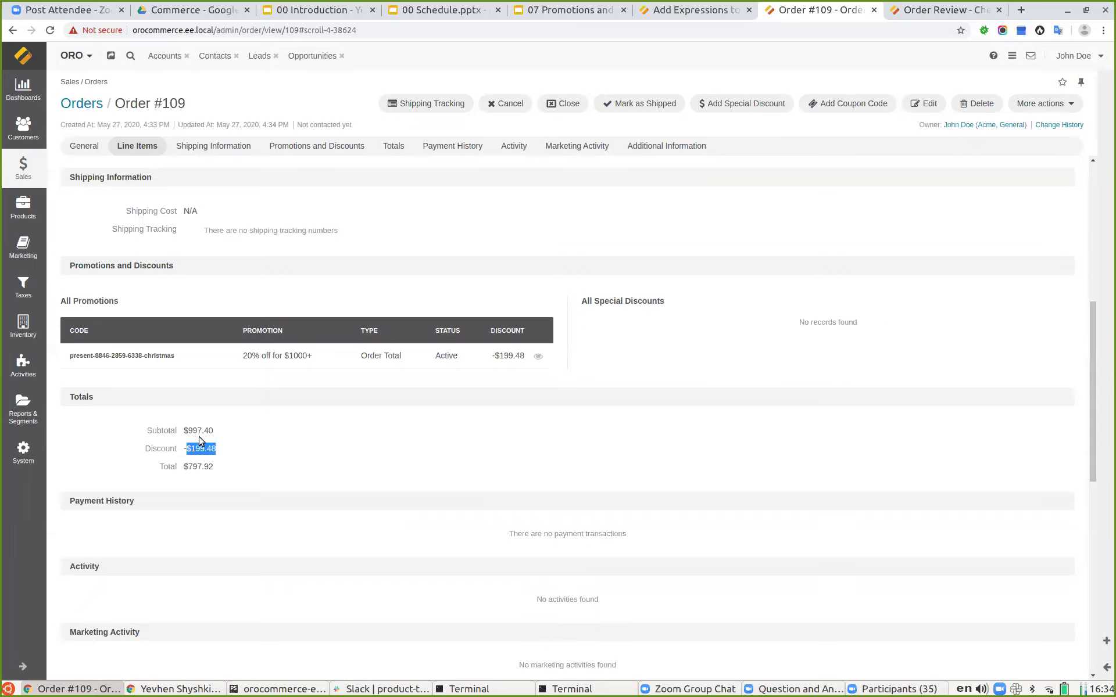
left_click(191, 452)
scroll(722, 403, "up", 1)
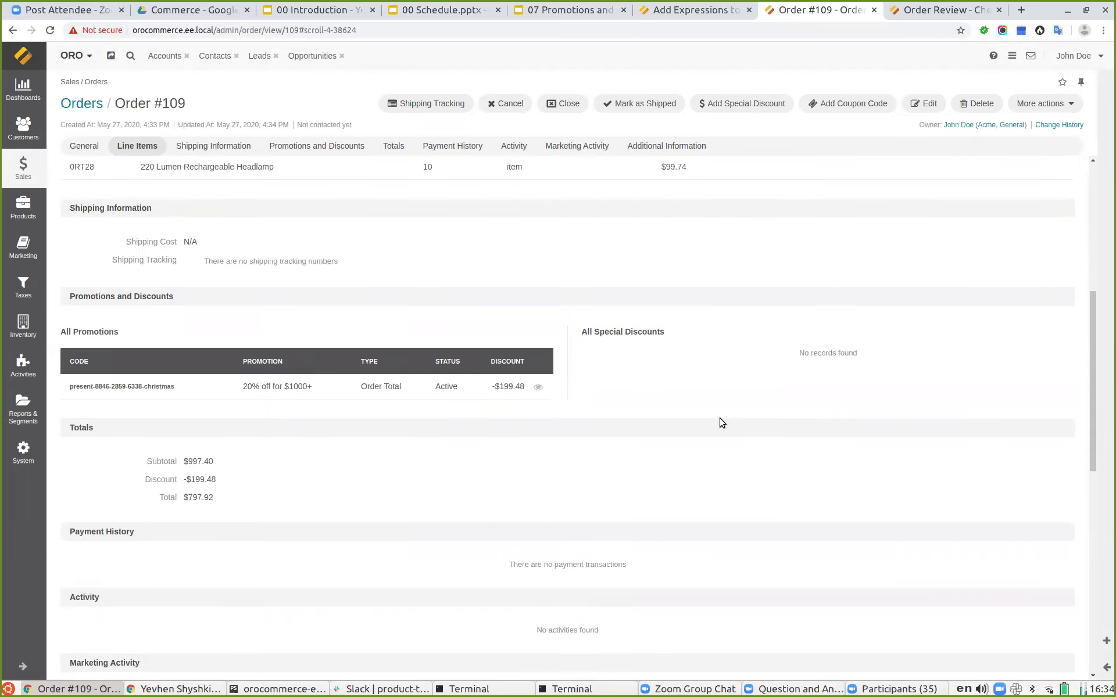
- Add a special discount of 100 USD described as "The First Customer" to the order and review its totals
left_click(745, 104)
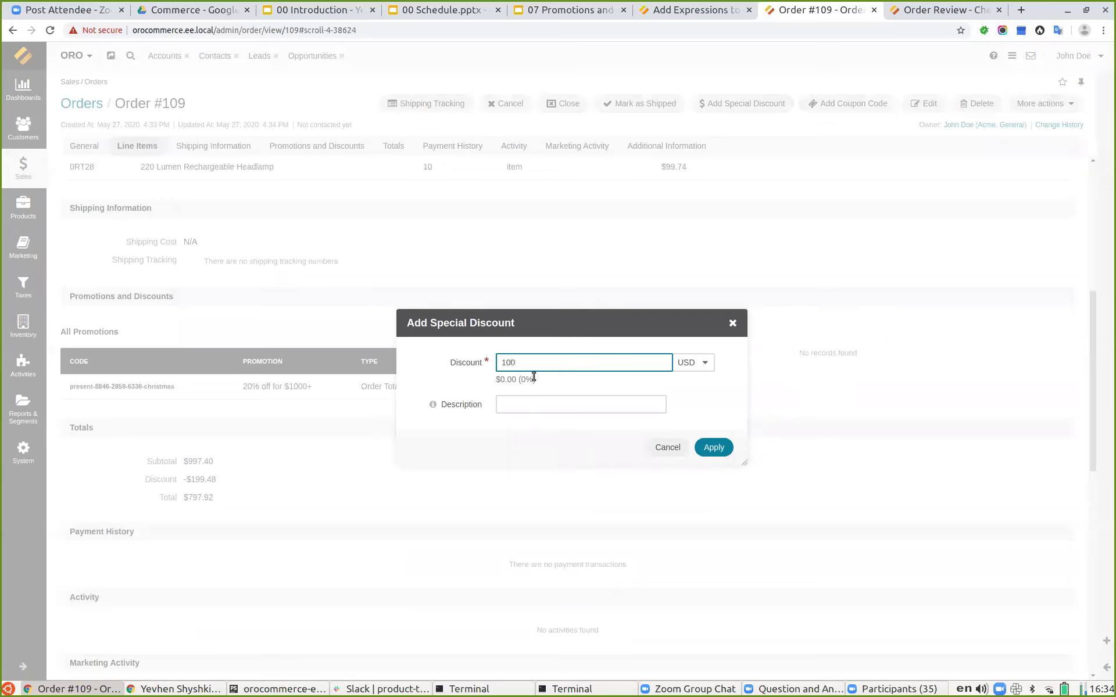
left_click_drag(509, 328, 558, 321)
left_click(595, 402)
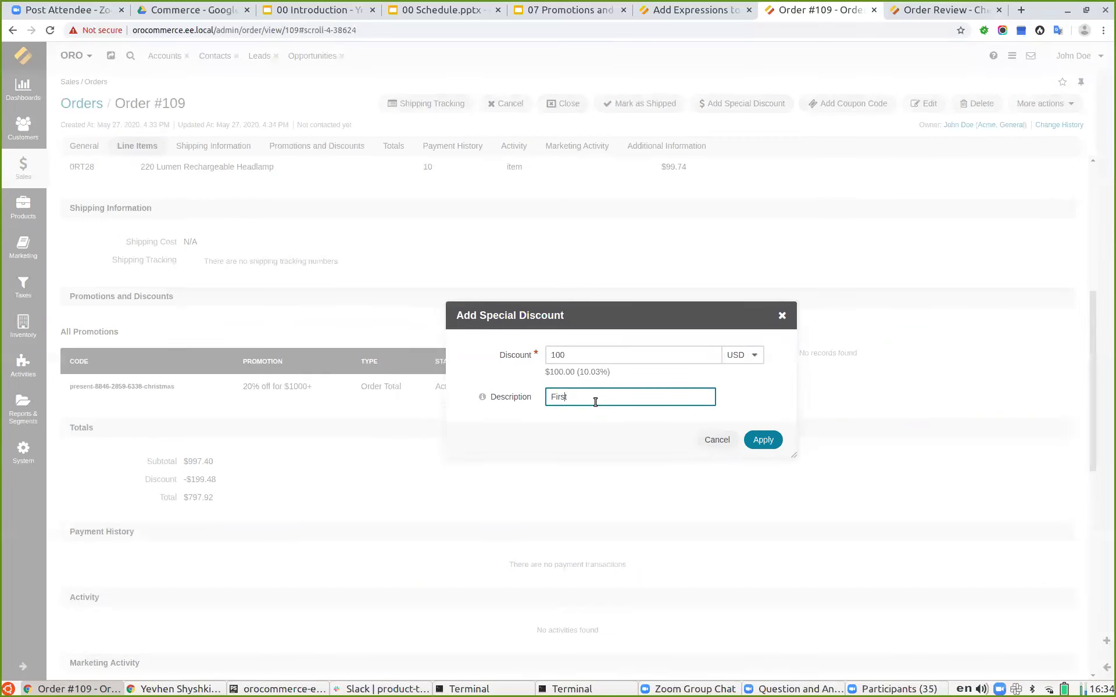
key("BackSpace")
type("The")
left_click(762, 441)
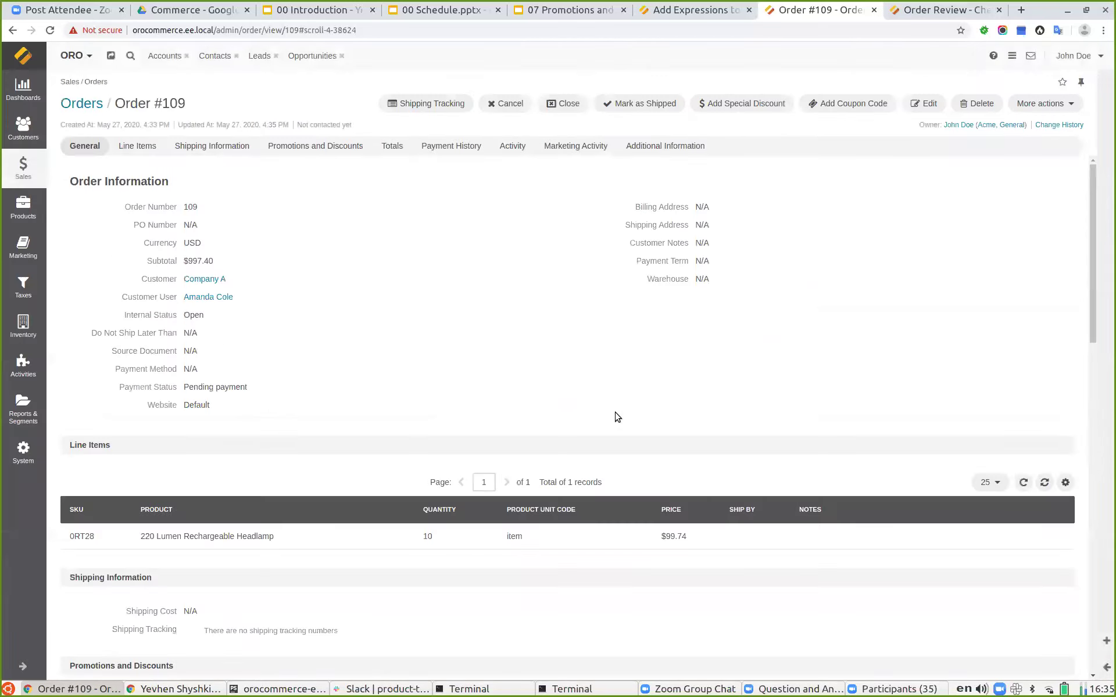
scroll(608, 438, "down", 3)
scroll(607, 433, "up", 3)
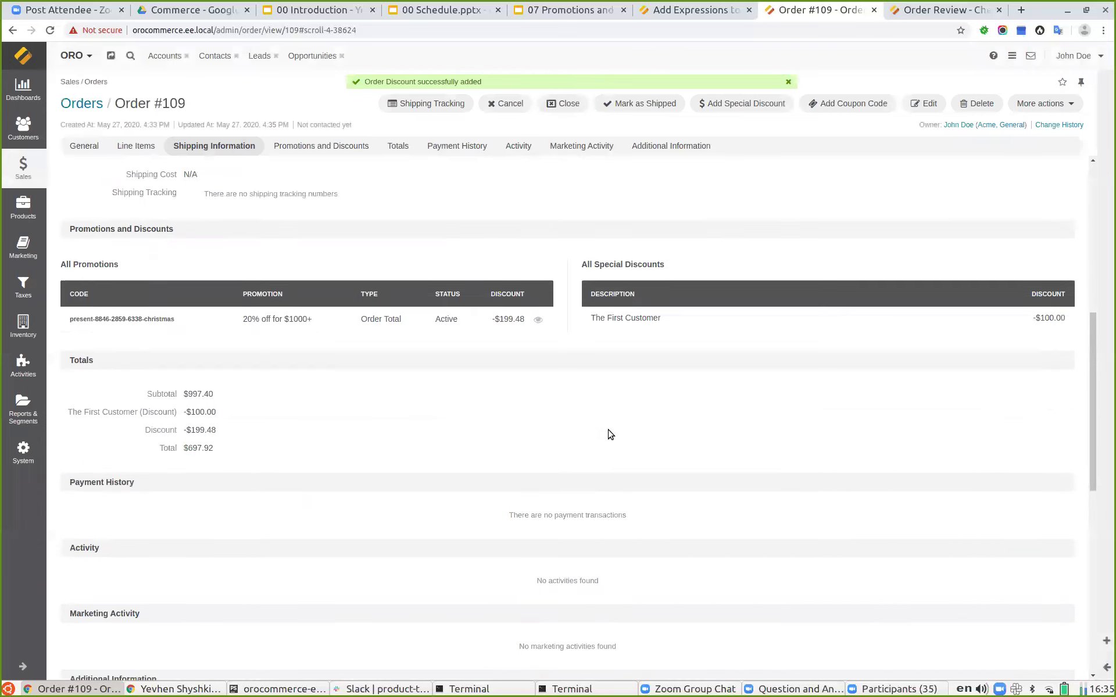
left_click_drag(216, 418, 191, 427)
left_click(229, 421)
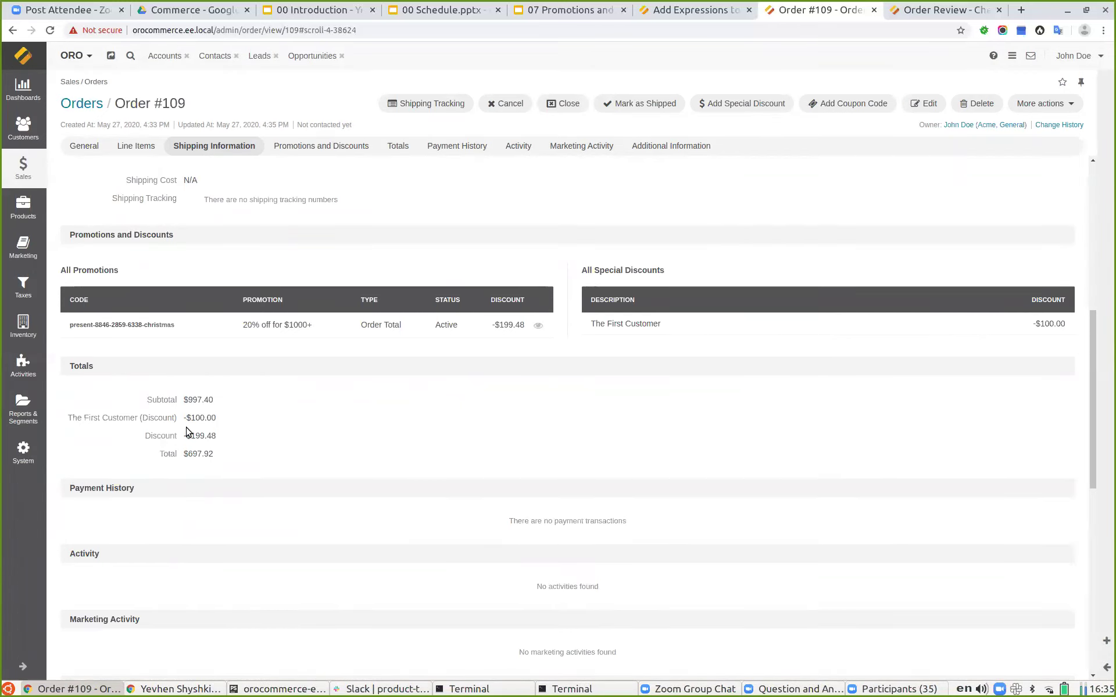
- Switch to the Promotions and Discounts deck in Google Slides and present slide 17, "Discounts: Pricing VS Promotions"
left_click(563, 17)
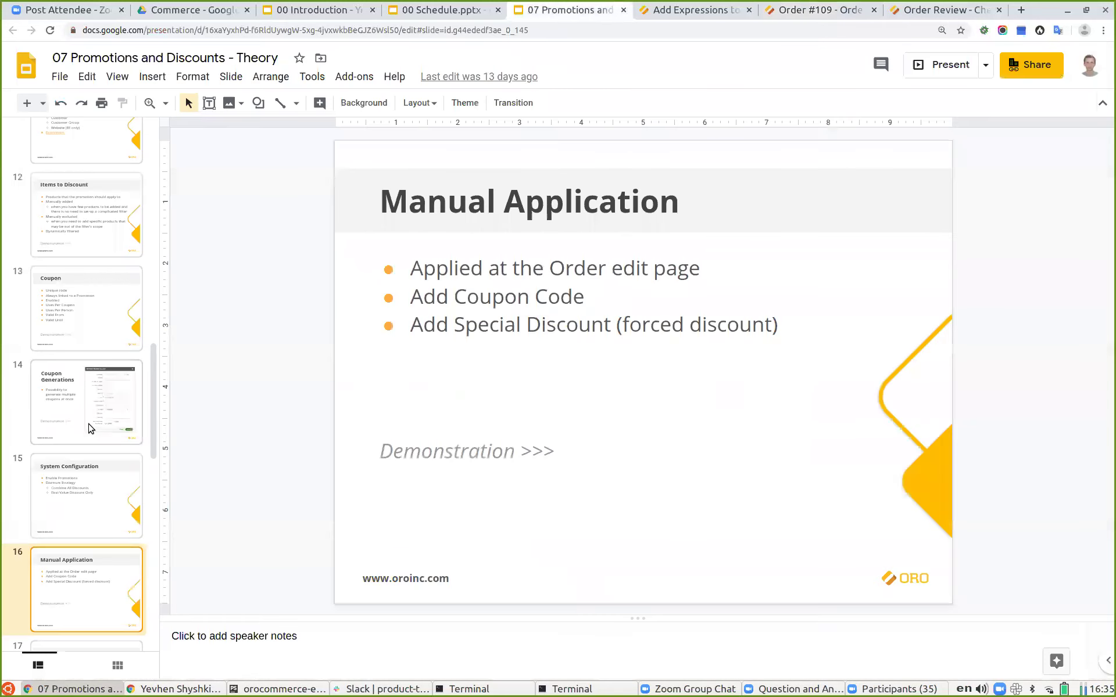
scroll(93, 523, "down", 3)
left_click(99, 559)
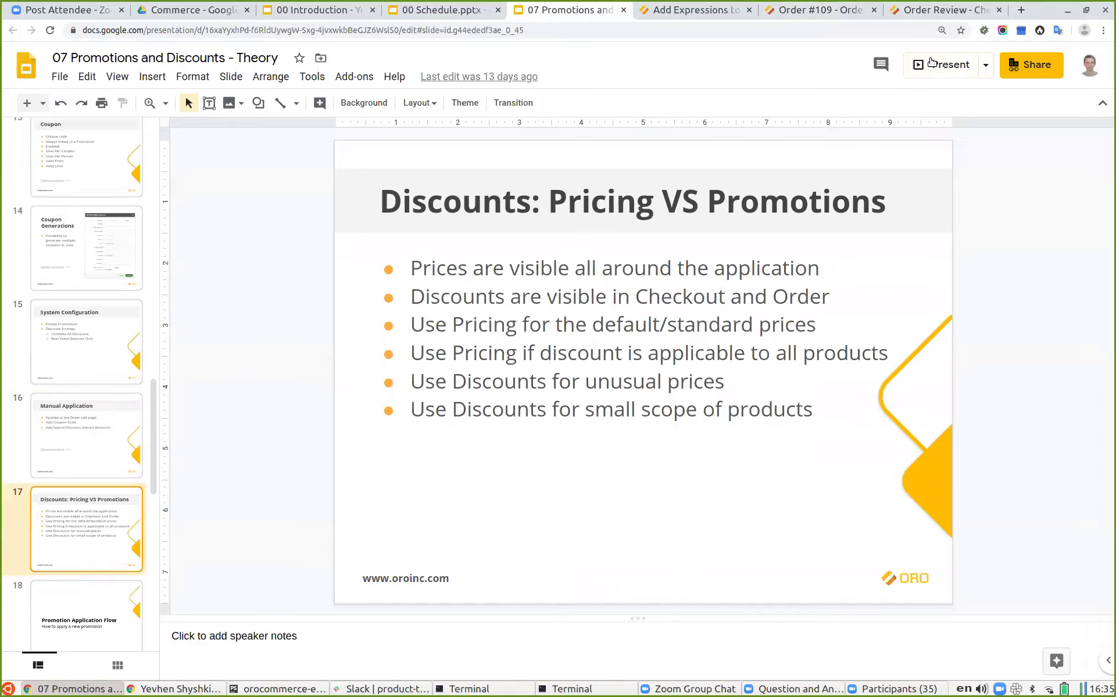
left_click(941, 64)
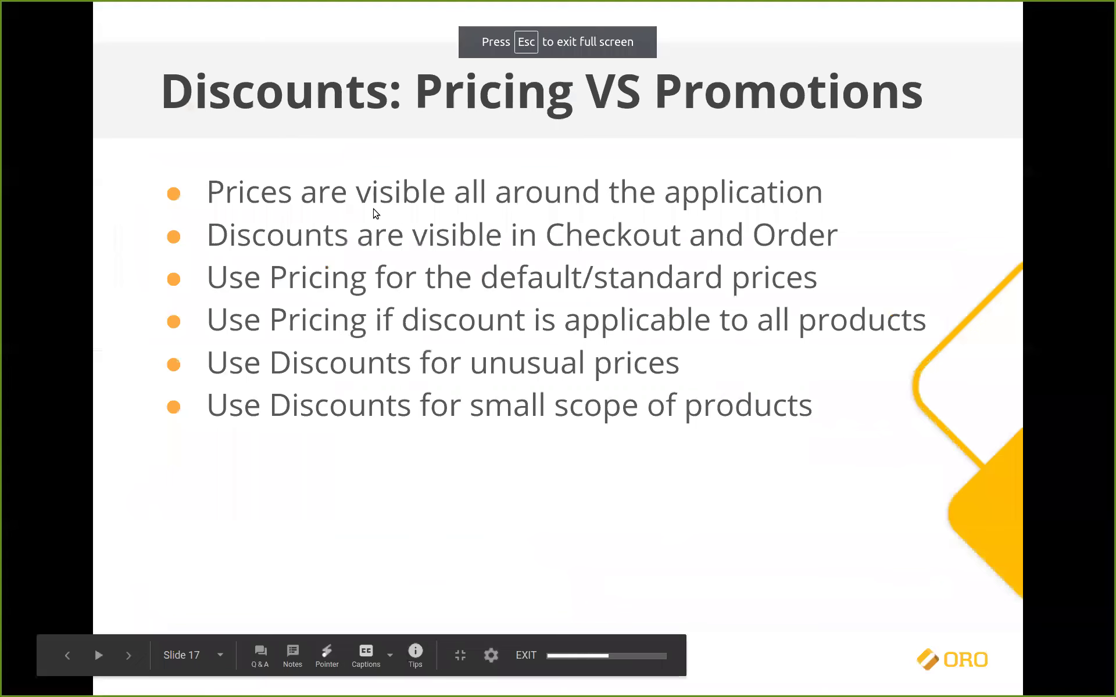
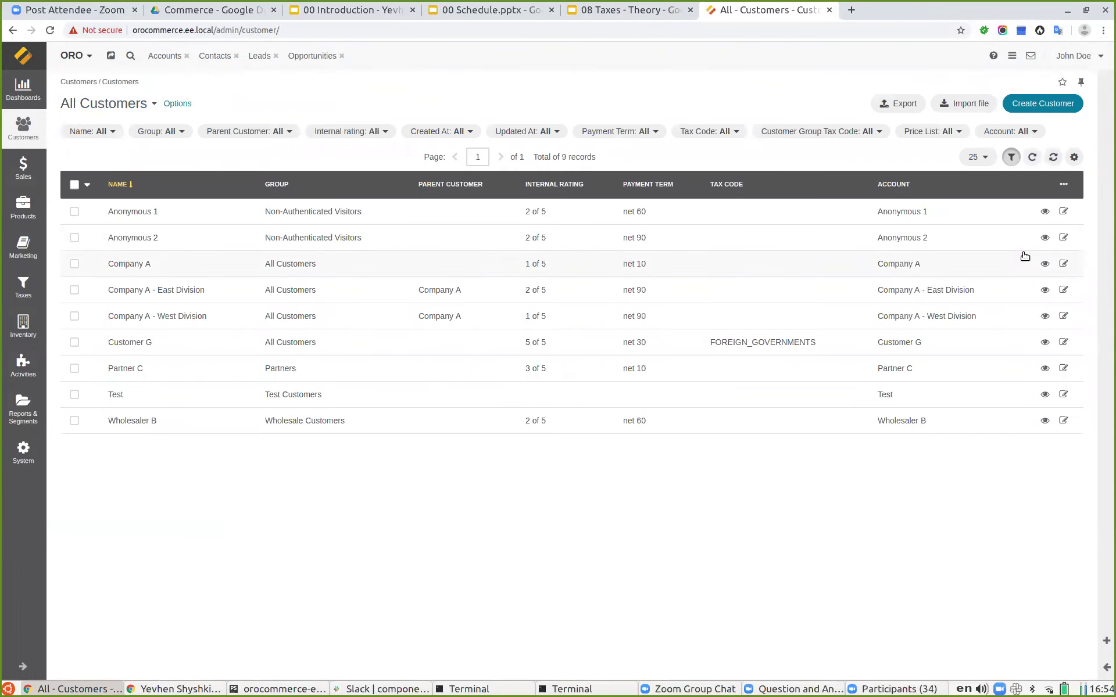
- Open the All Customers customer group for editing
left_click(22, 128)
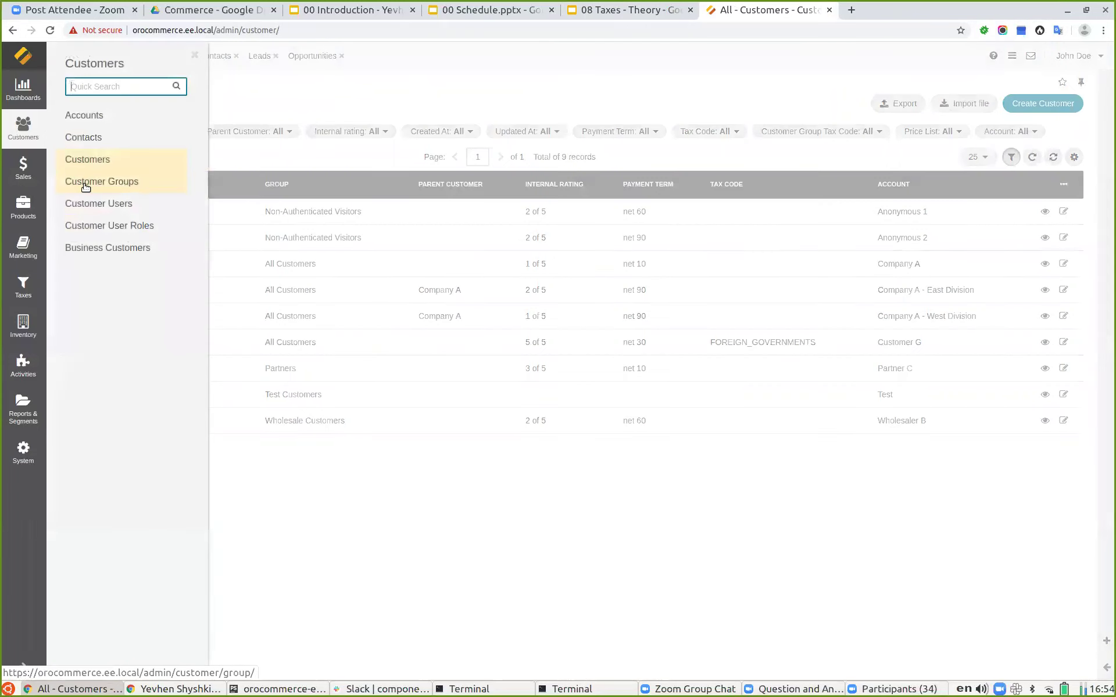
left_click(84, 182)
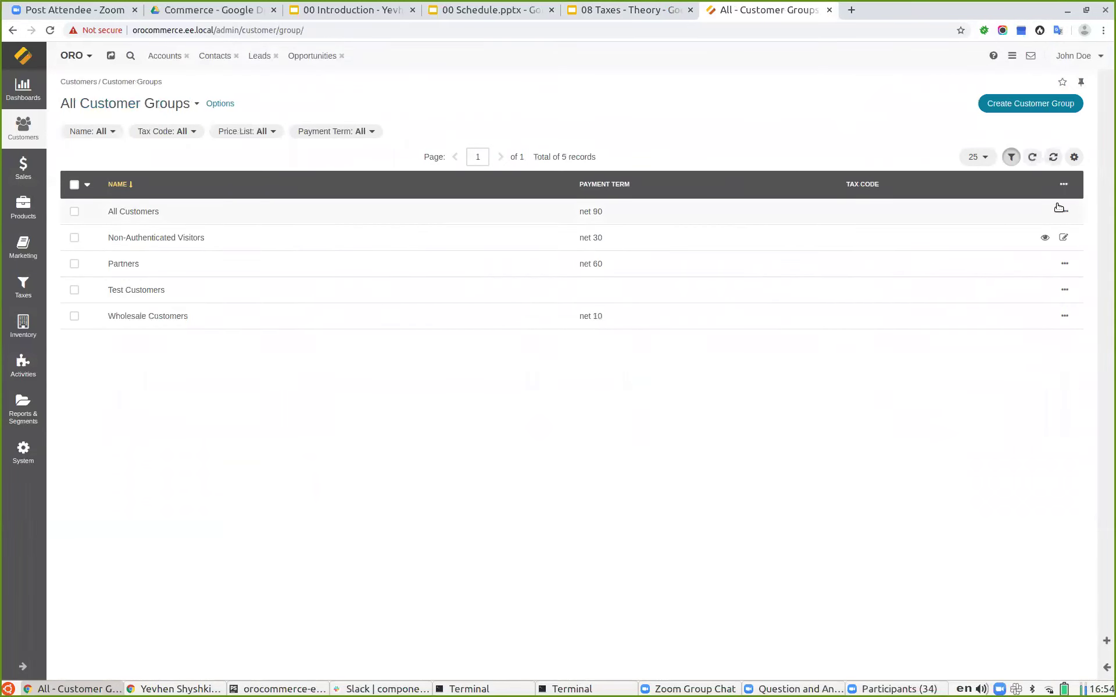
left_click(1021, 211)
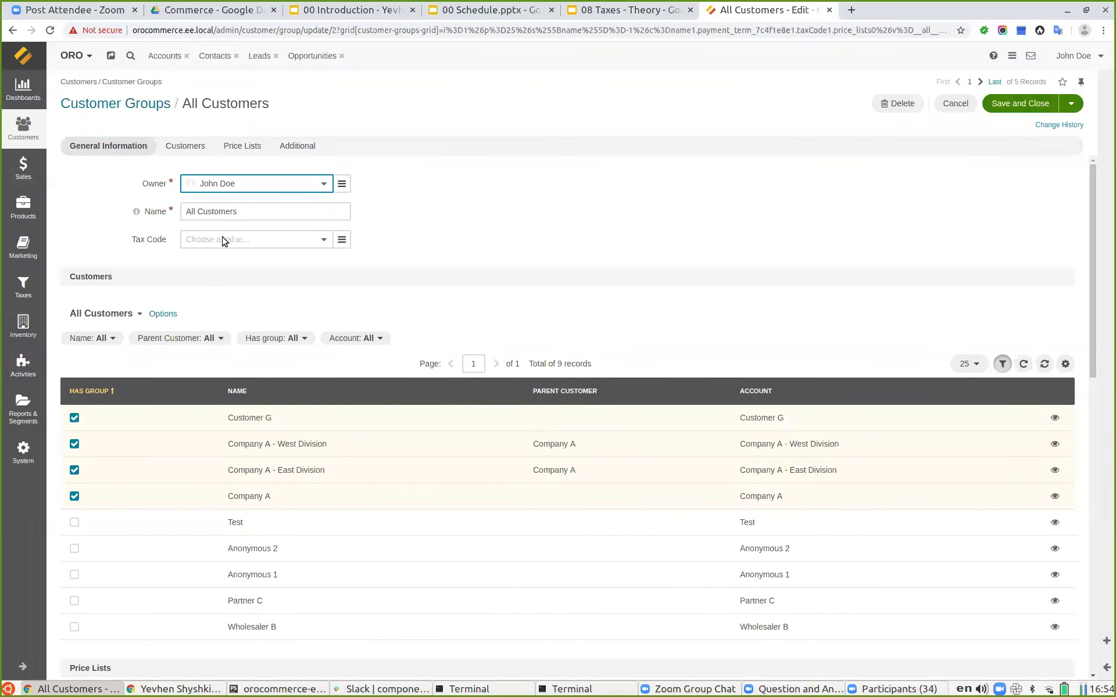
- Assign the TEST_CUSTOMERS tax code to the customer Company A and save the record
left_click(37, 134)
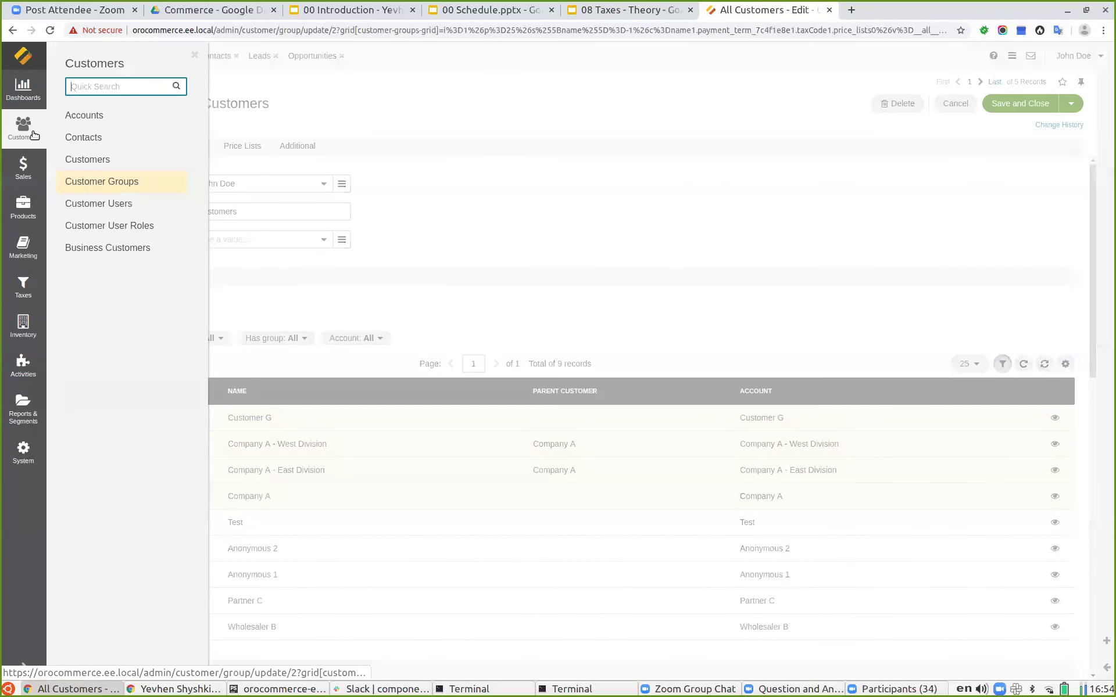
left_click(86, 162)
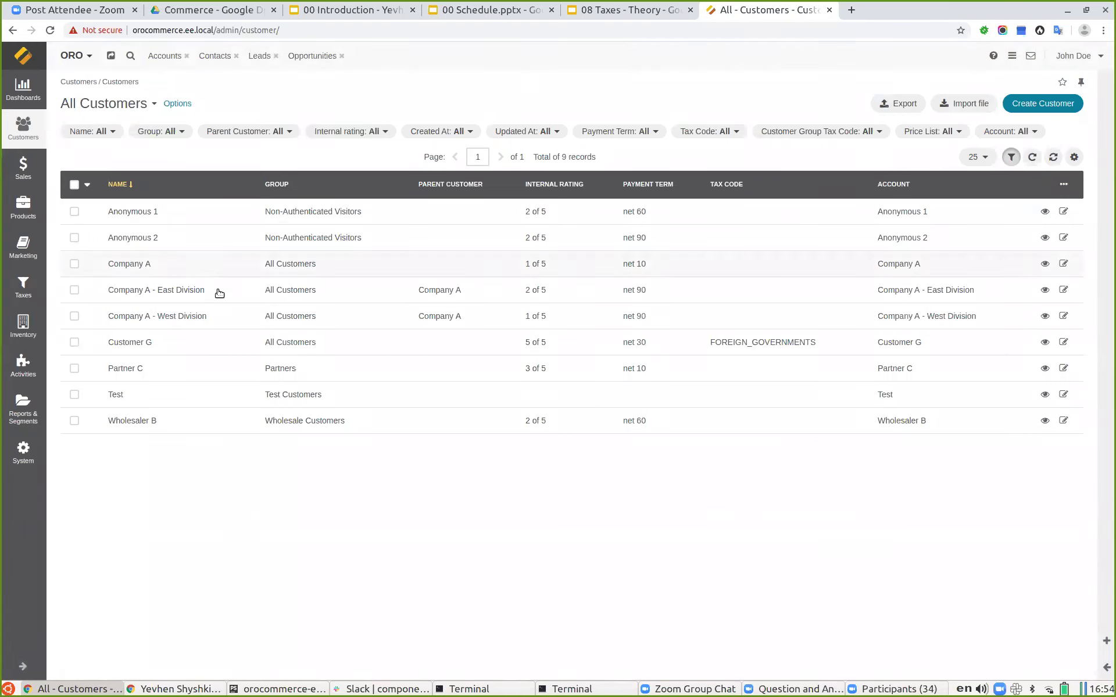
left_click(1063, 264)
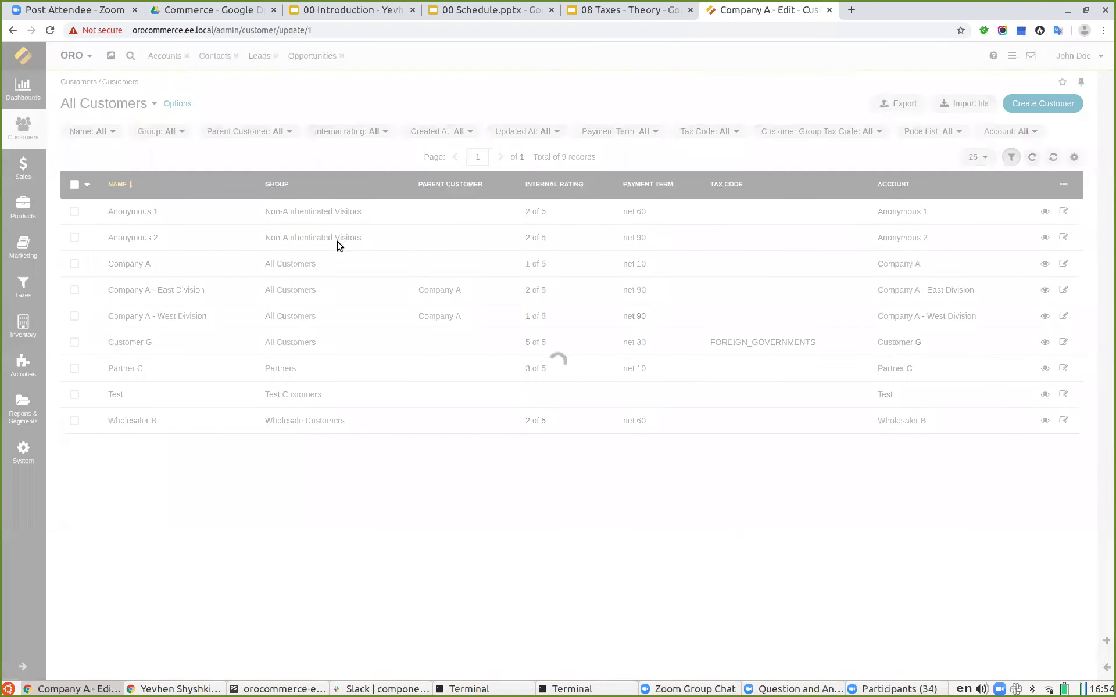
left_click(341, 387)
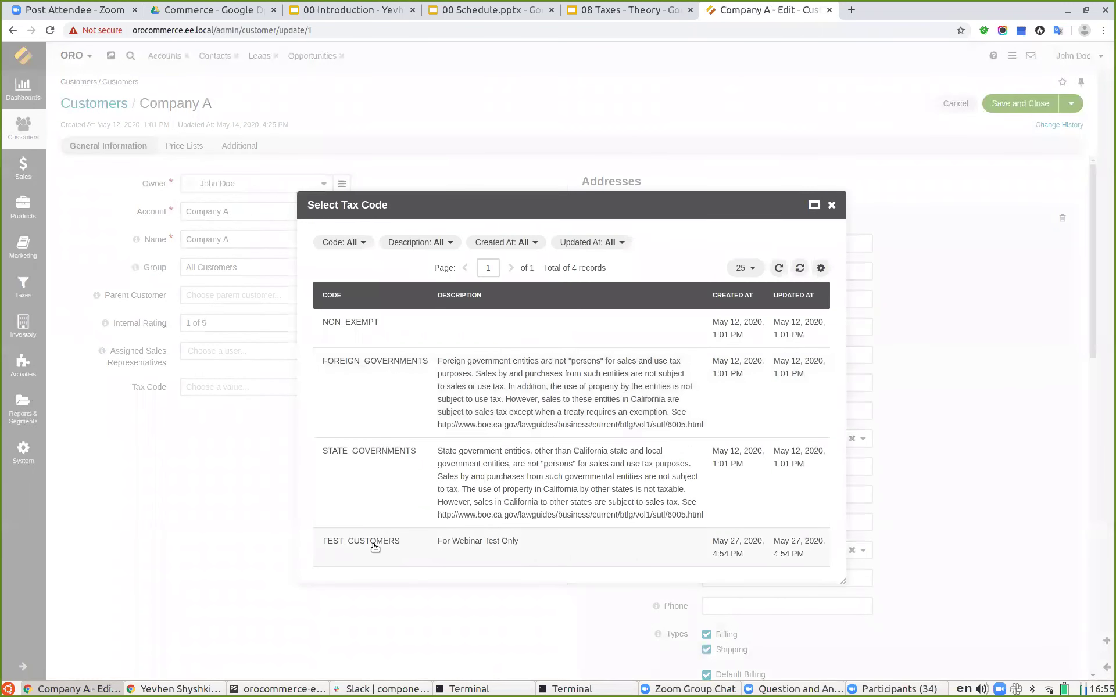
left_click(374, 550)
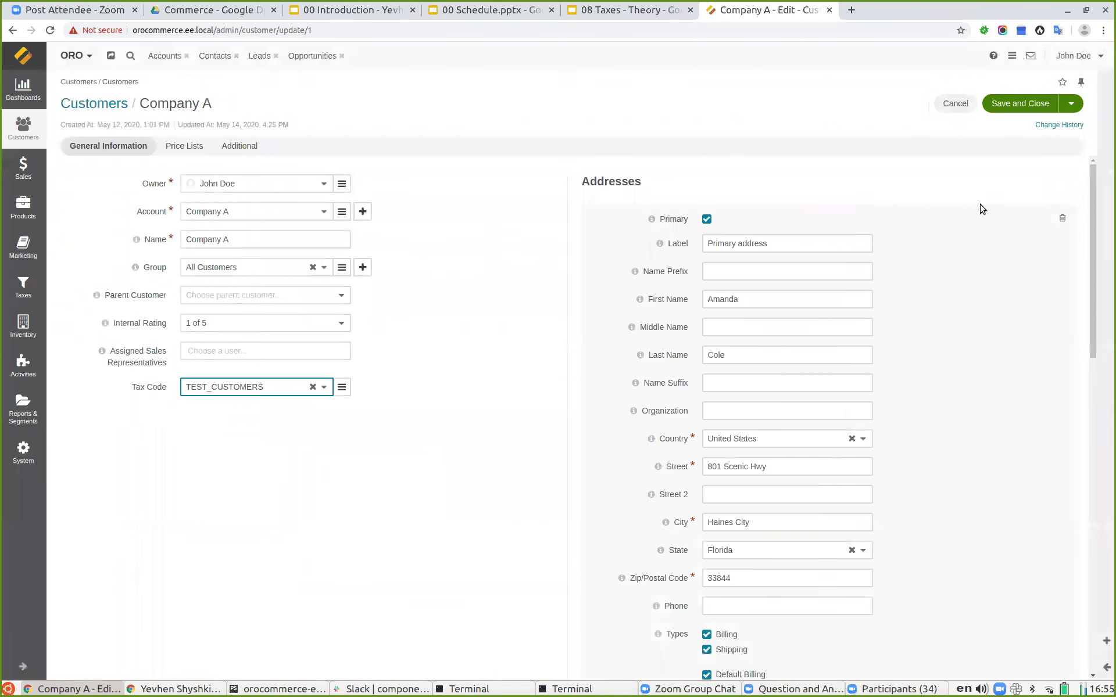
left_click(1016, 105)
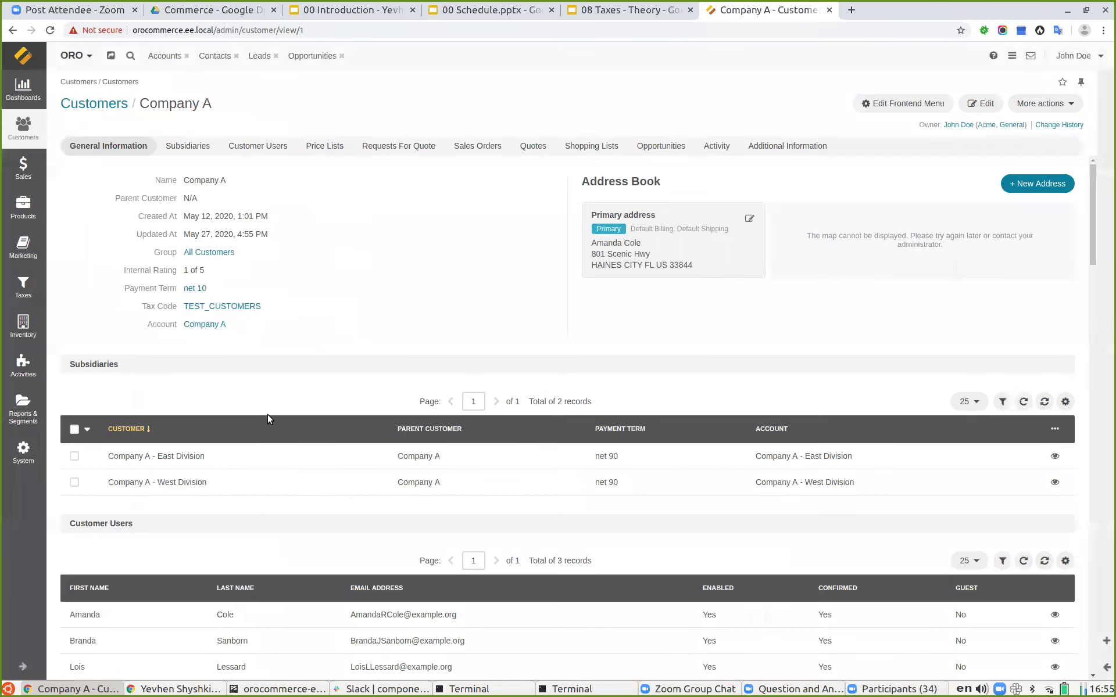
- Switch to the 08 Taxes deck in Google Slides, present slide 4, "Product Tax Code", and end the slideshow
left_click(606, 11)
left_click(67, 441)
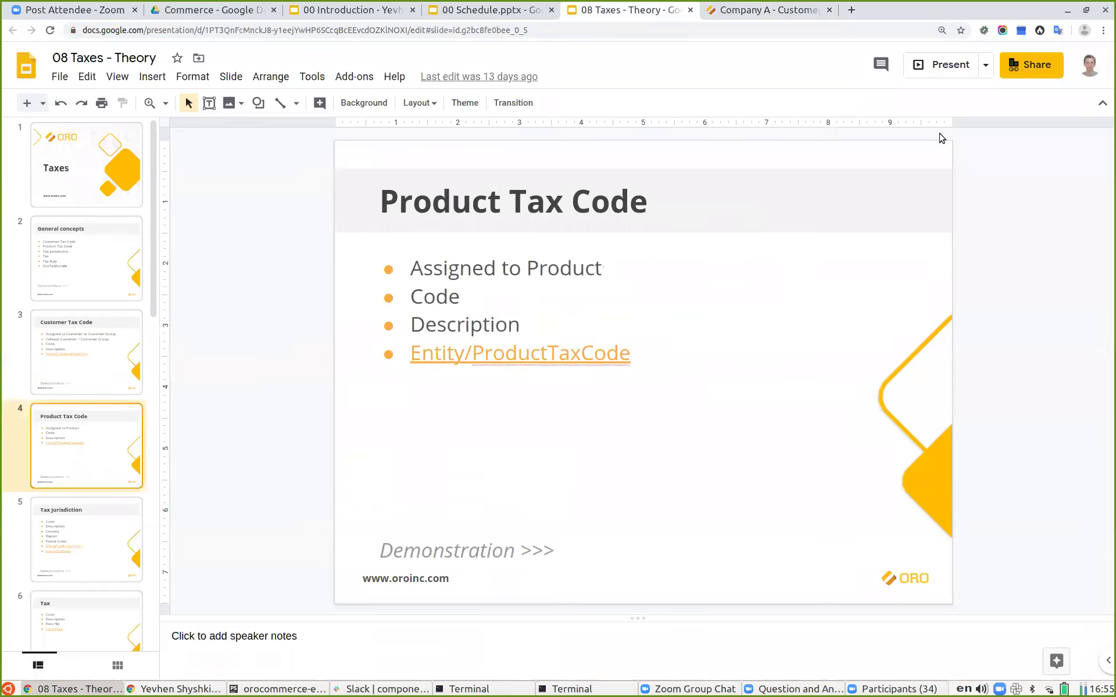
left_click(942, 65)
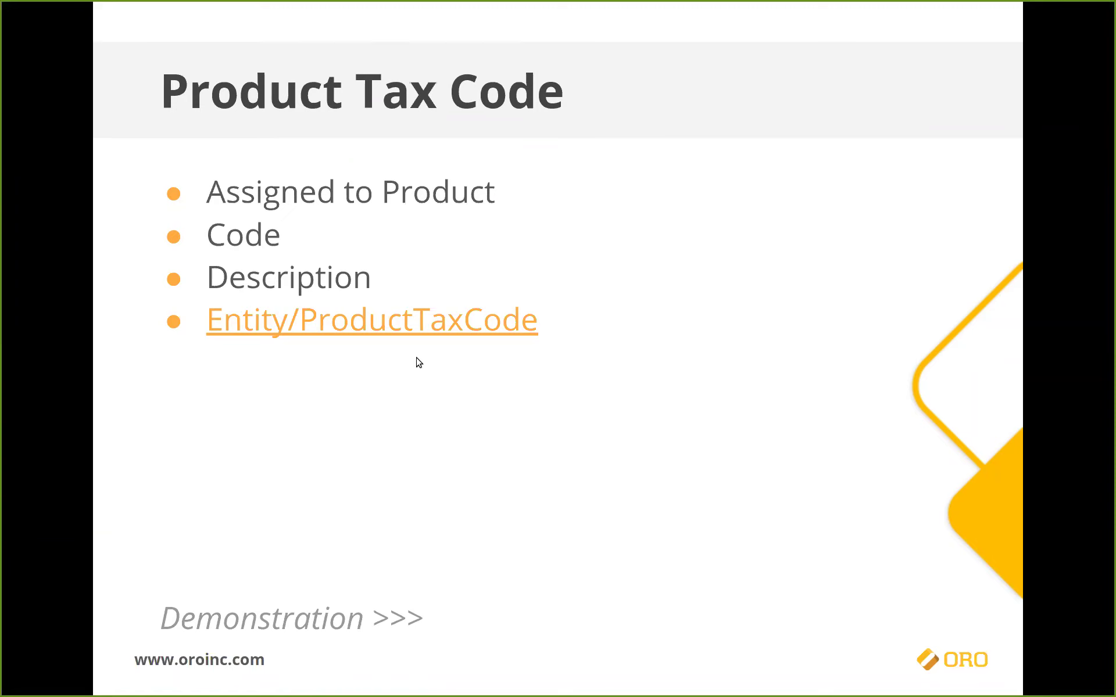
key("Escape")
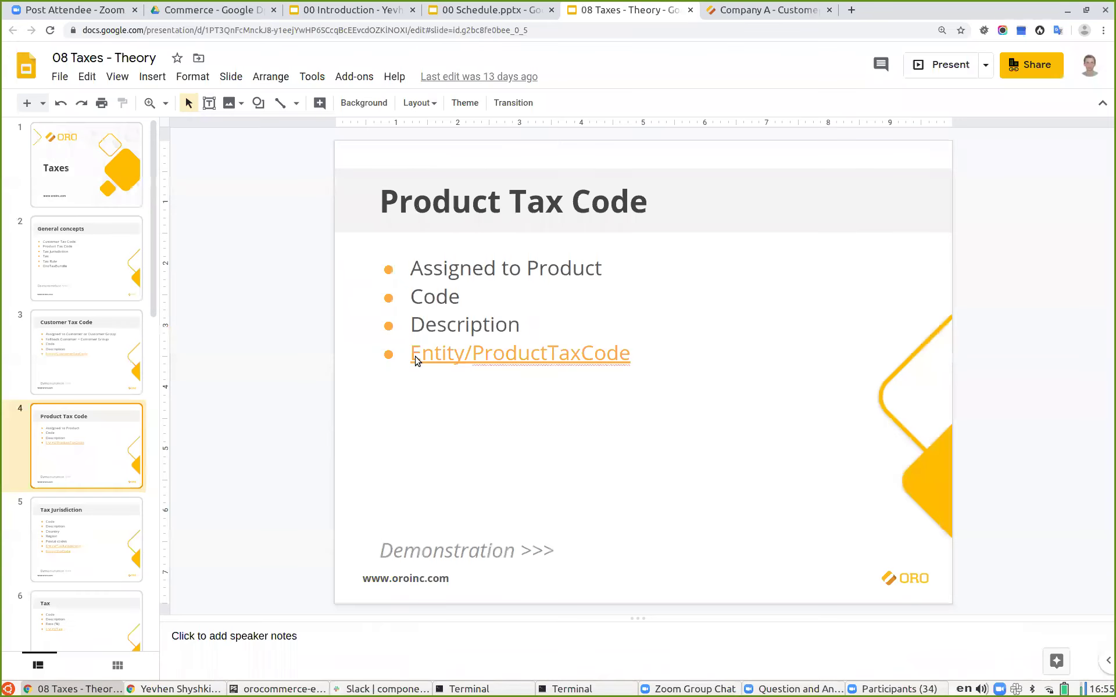
- Switch back to OroCommerce and open the list of product tax codes
left_click(766, 9)
left_click(23, 206)
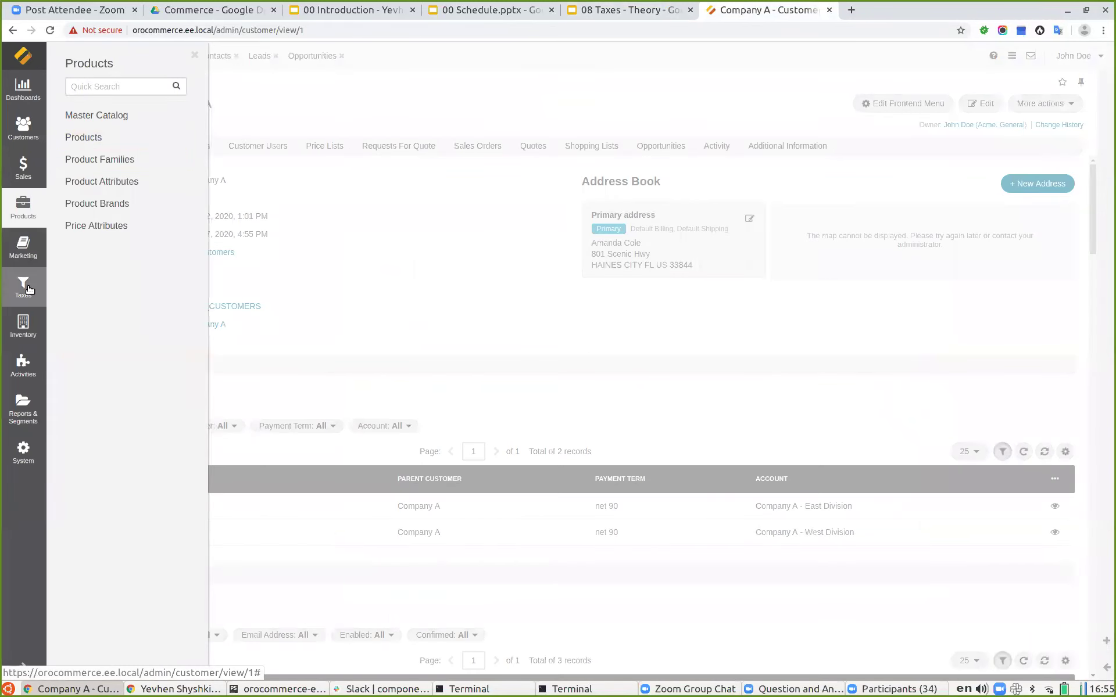
left_click(23, 285)
left_click(94, 120)
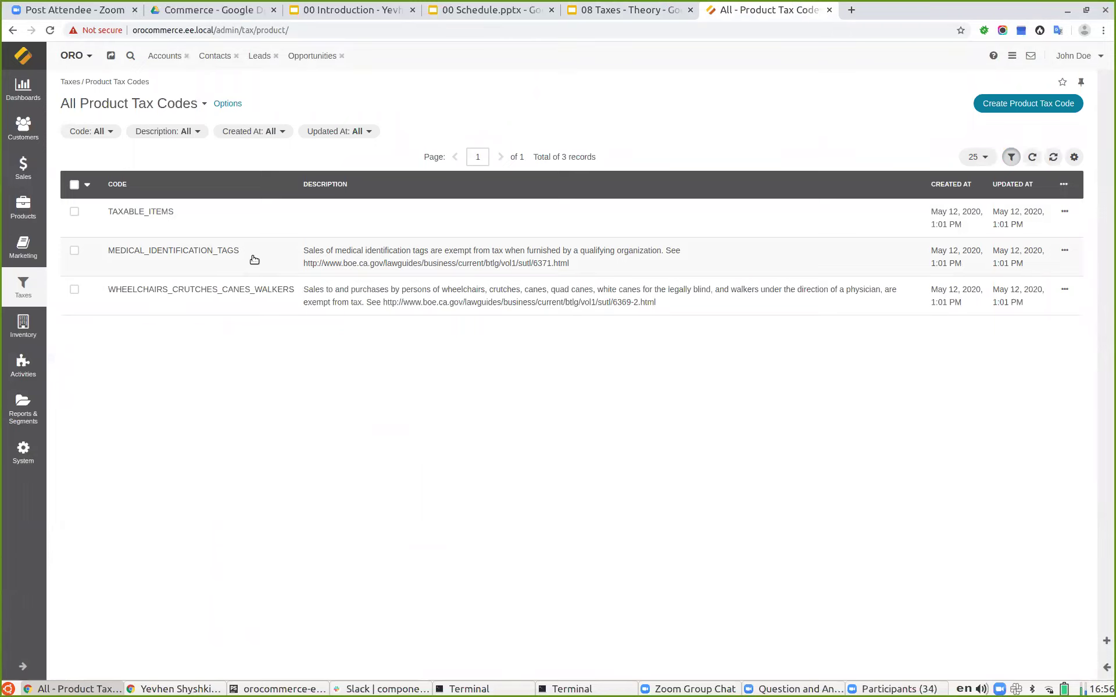
- Show the Tax Code column in the products grid and review the codes assigned to the listed products
left_click(23, 206)
left_click(68, 140)
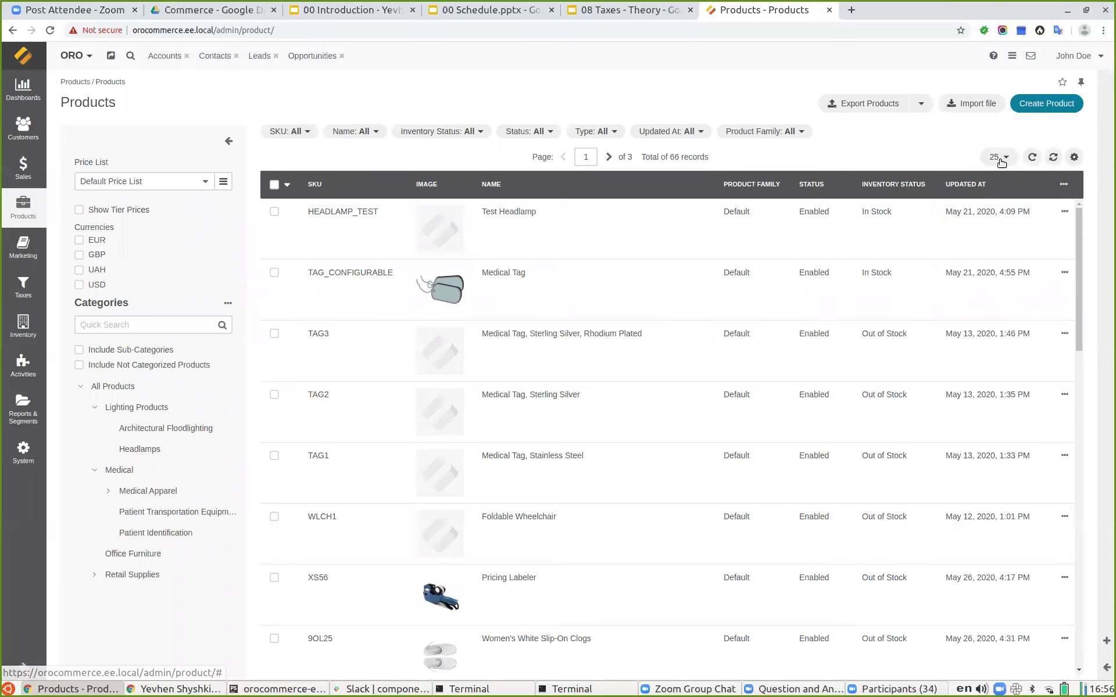
left_click(1074, 157)
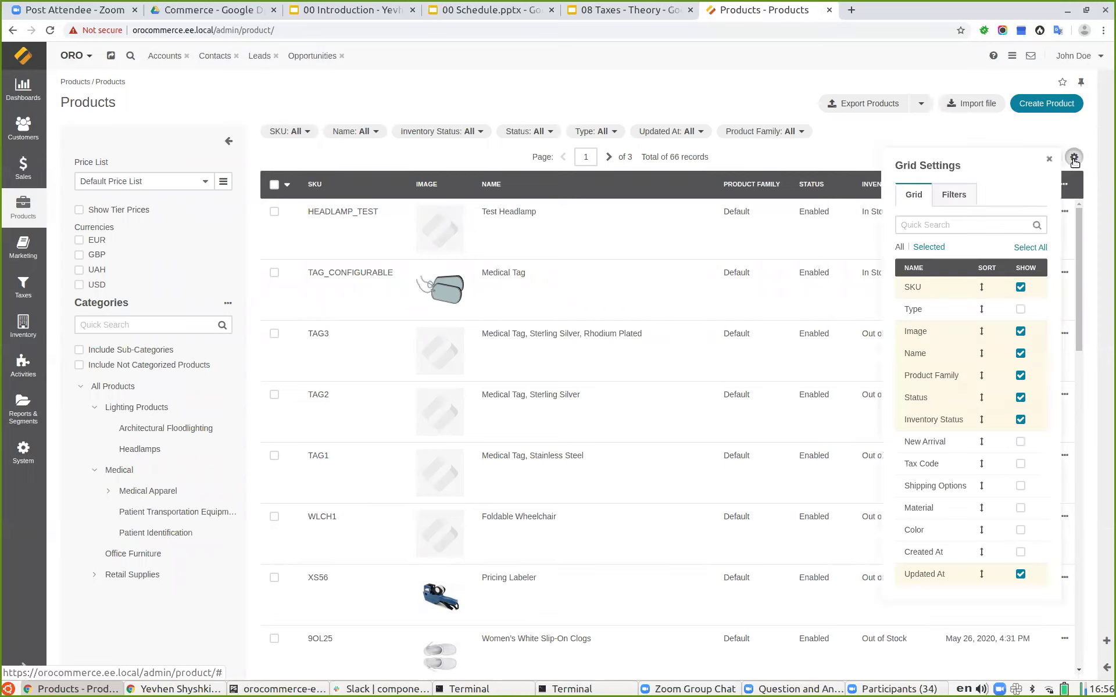
left_click(1020, 463)
left_click(449, 163)
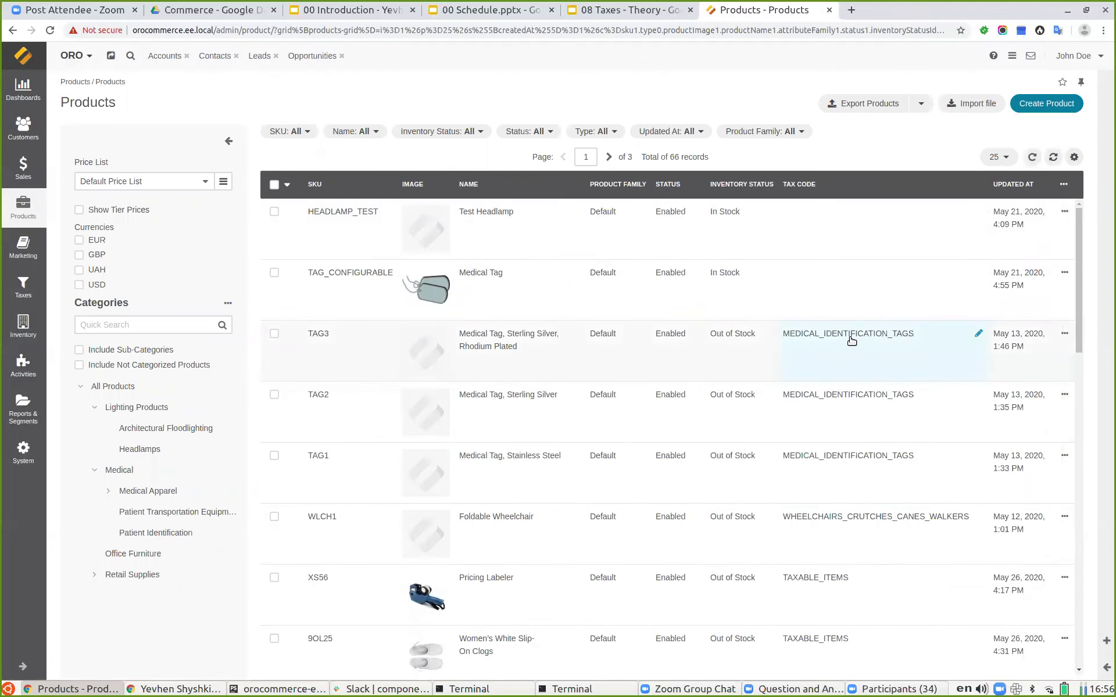
scroll(843, 349, "down", 2)
scroll(846, 383, "up", 2)
scroll(845, 322, "down", 2)
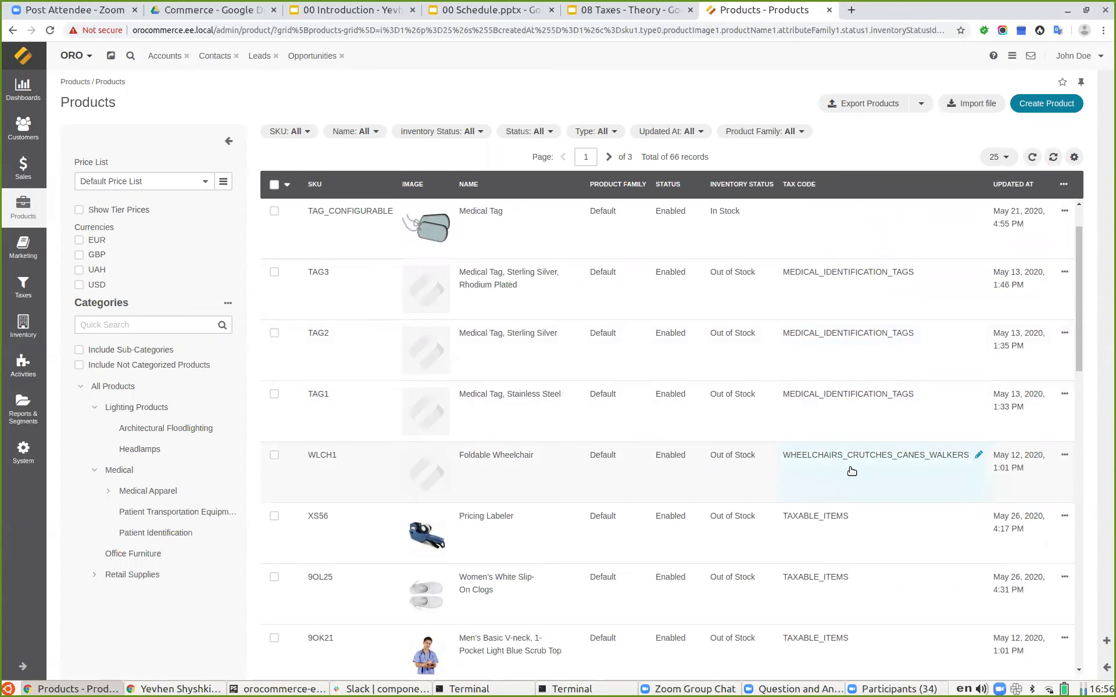
scroll(857, 476, "down", 10)
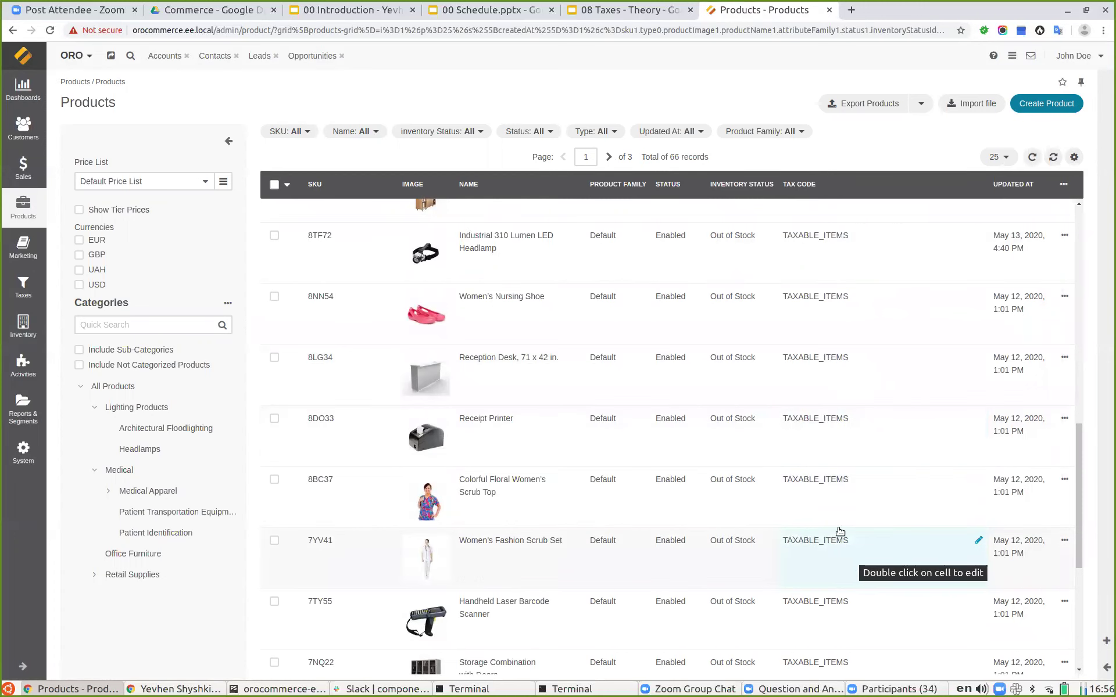
scroll(840, 493, "up", 7)
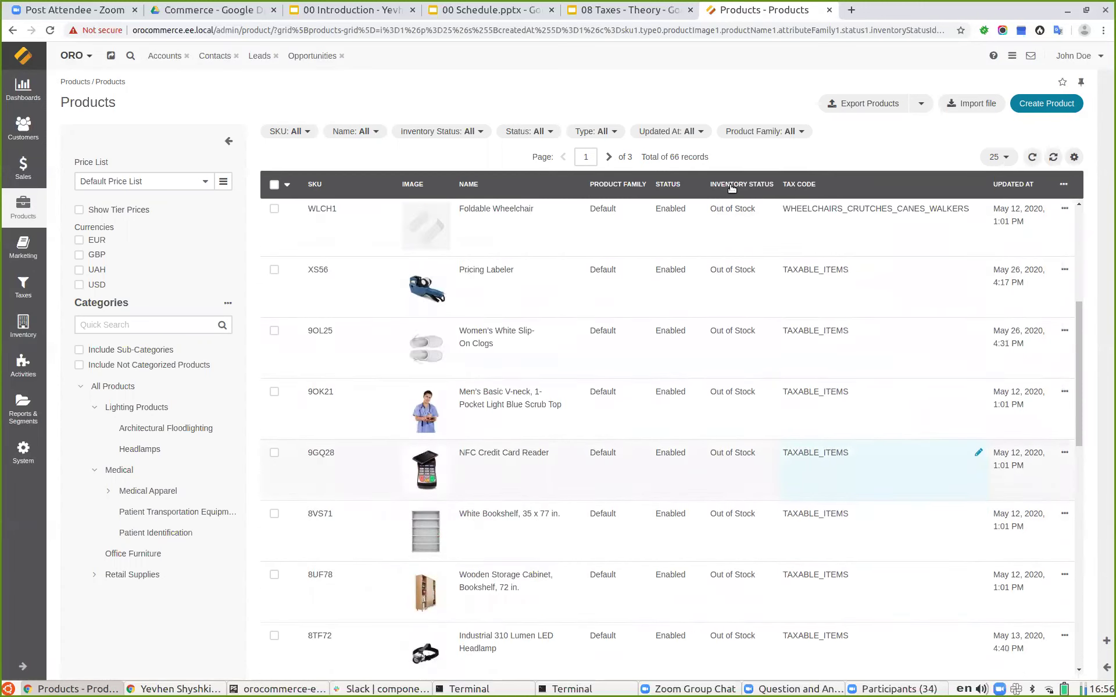
- Switch to the 08 Taxes deck in Google Slides, present slide 5, "Tax Jurisdiction", and end the slideshow
left_click(610, 13)
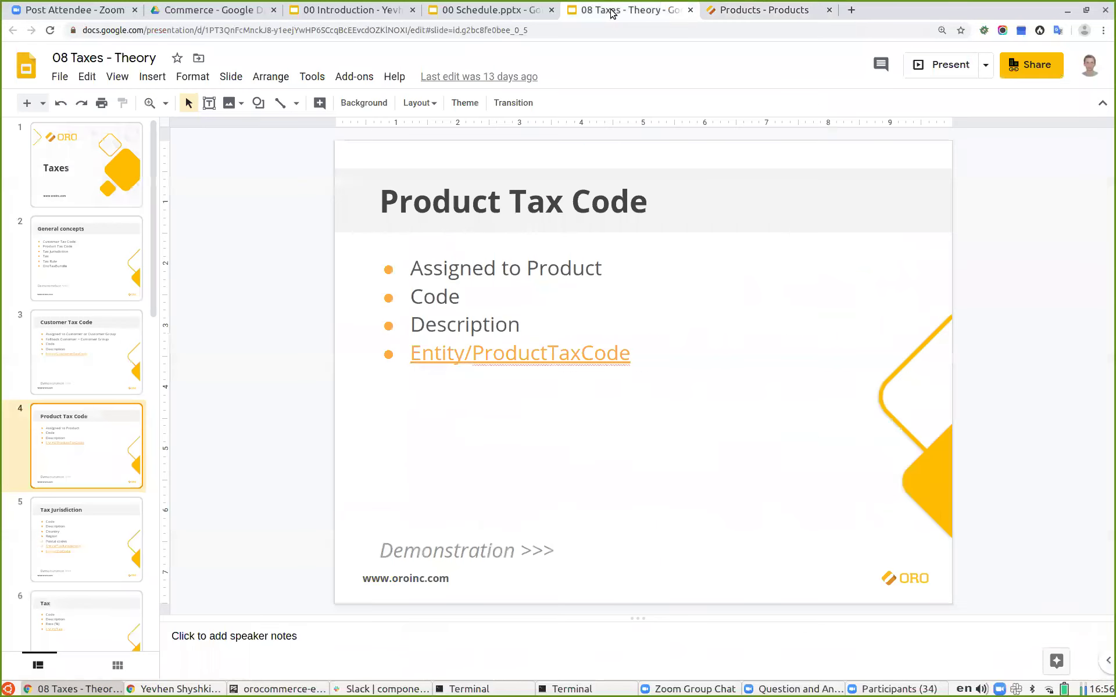
left_click(86, 532)
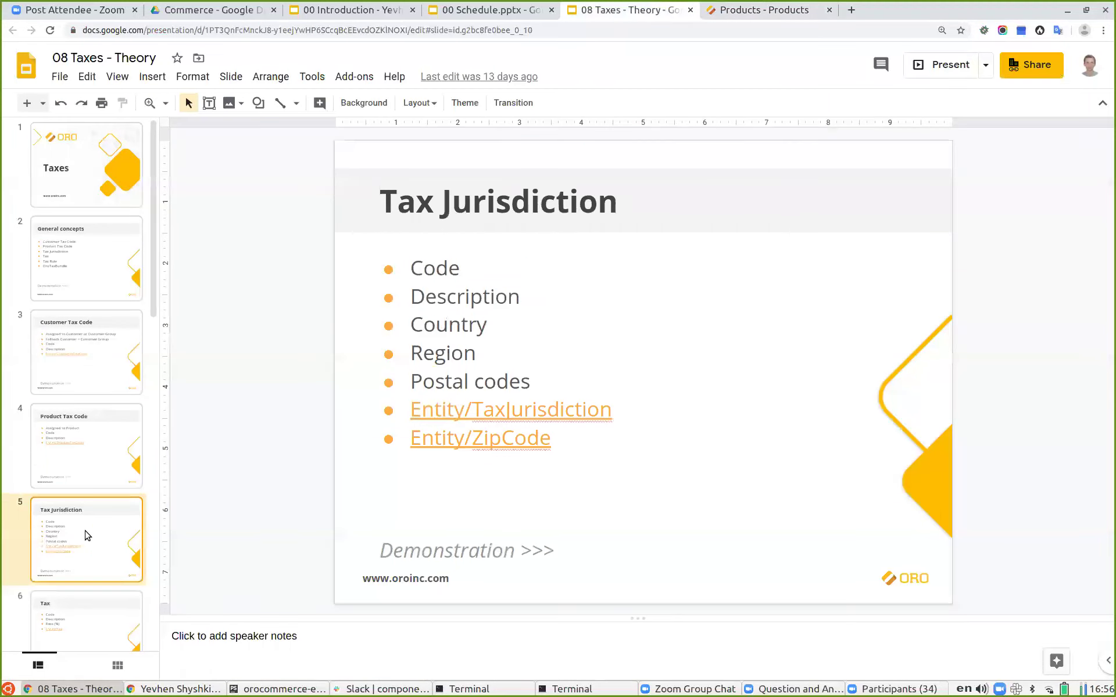
left_click(952, 65)
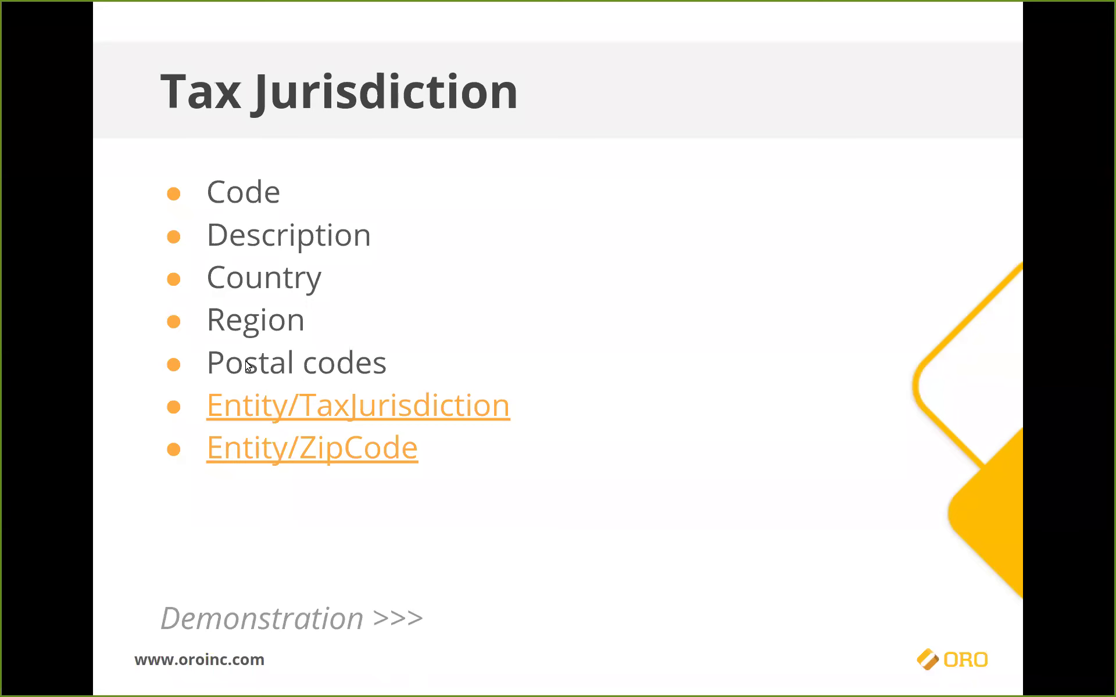
key("Escape")
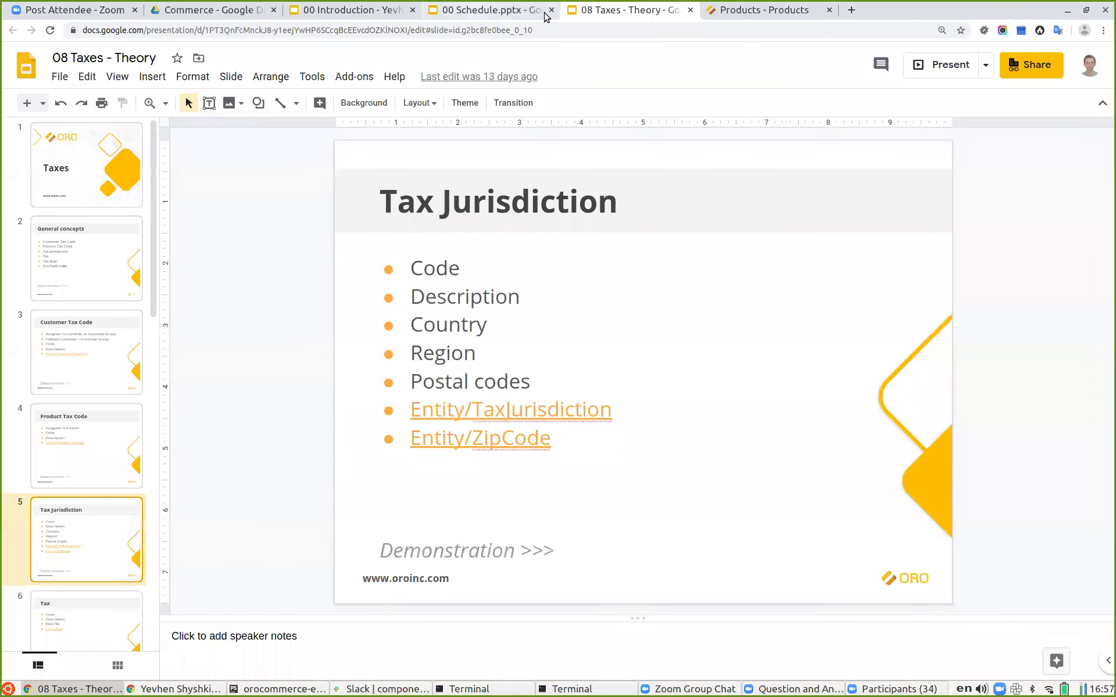
- Switch back to OroCommerce and open the list of tax jurisdictions
left_click(731, 14)
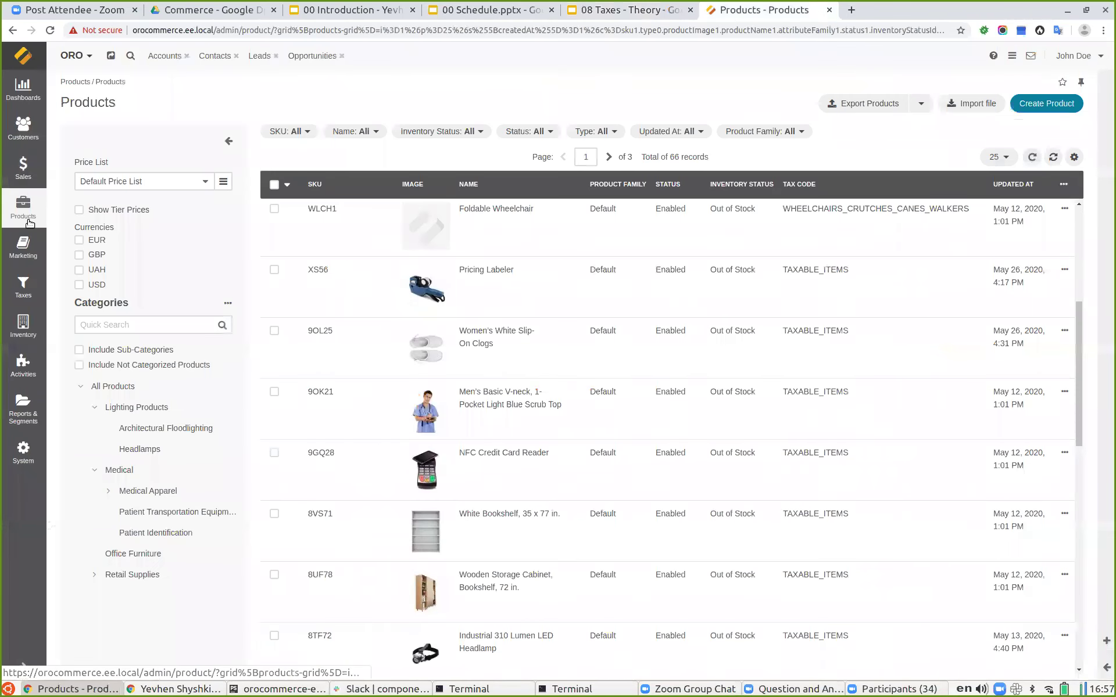
left_click(24, 285)
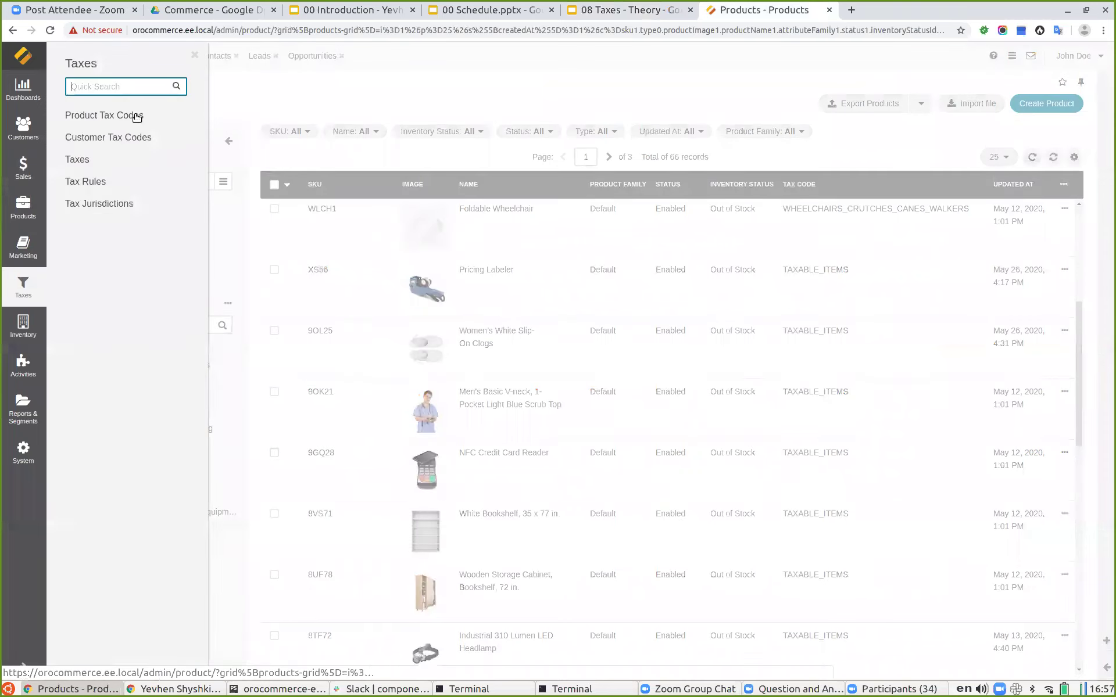
left_click(95, 204)
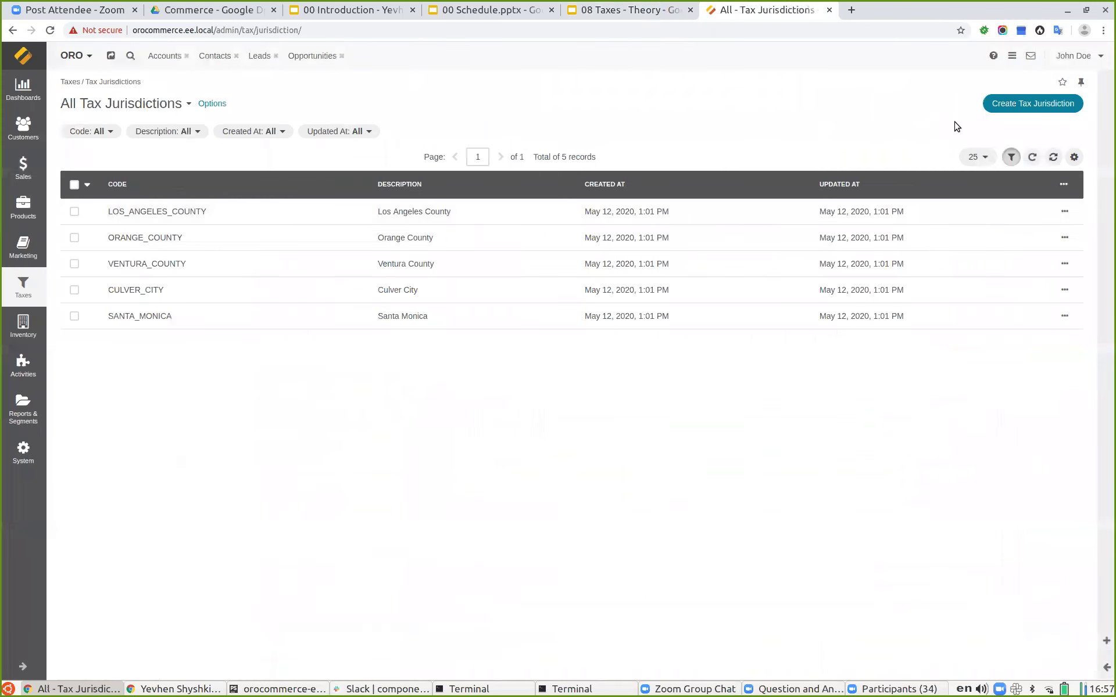
- Start a new tax jurisdiction with the code WHOLE_USA and the country United States
left_click(1017, 105)
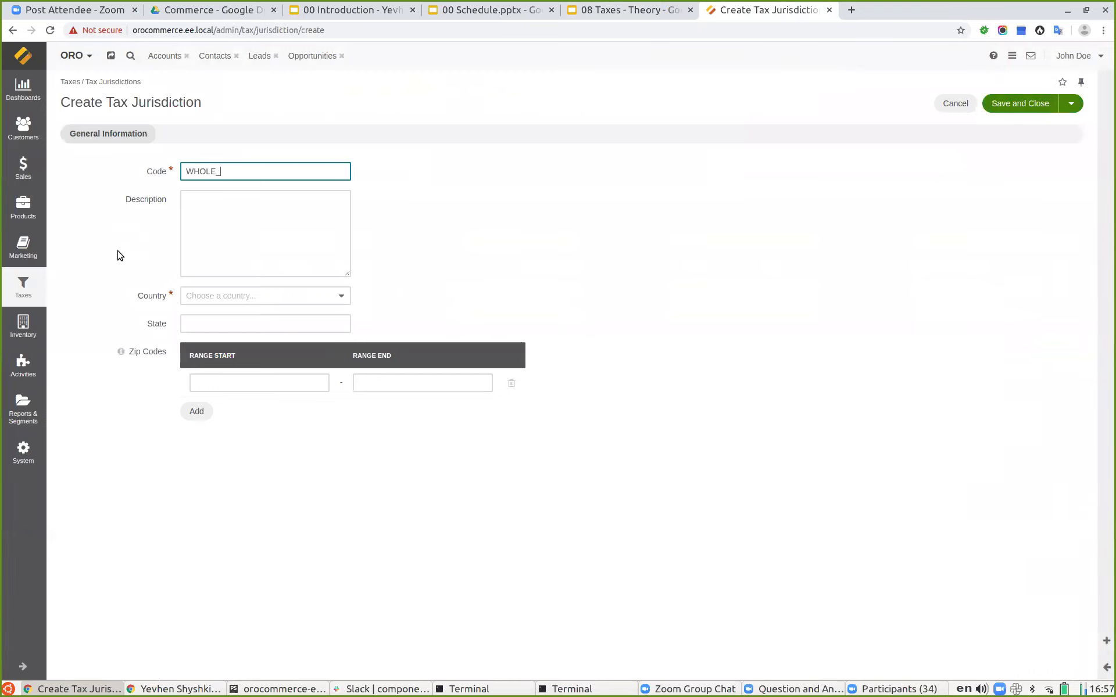
left_click(209, 296)
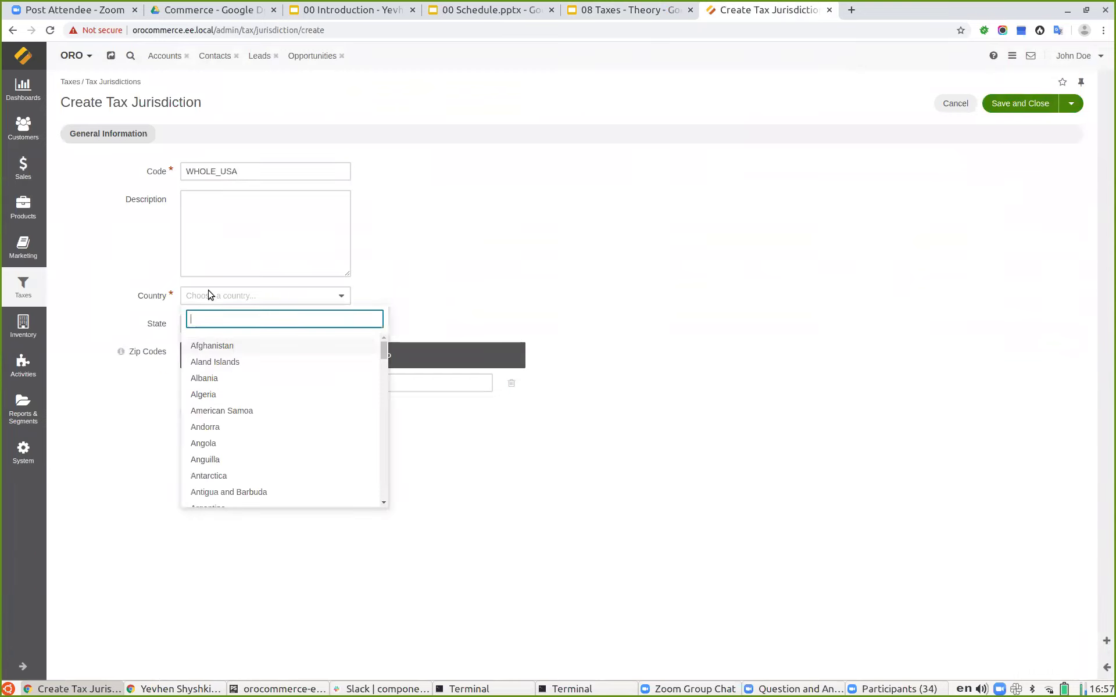
type("unite")
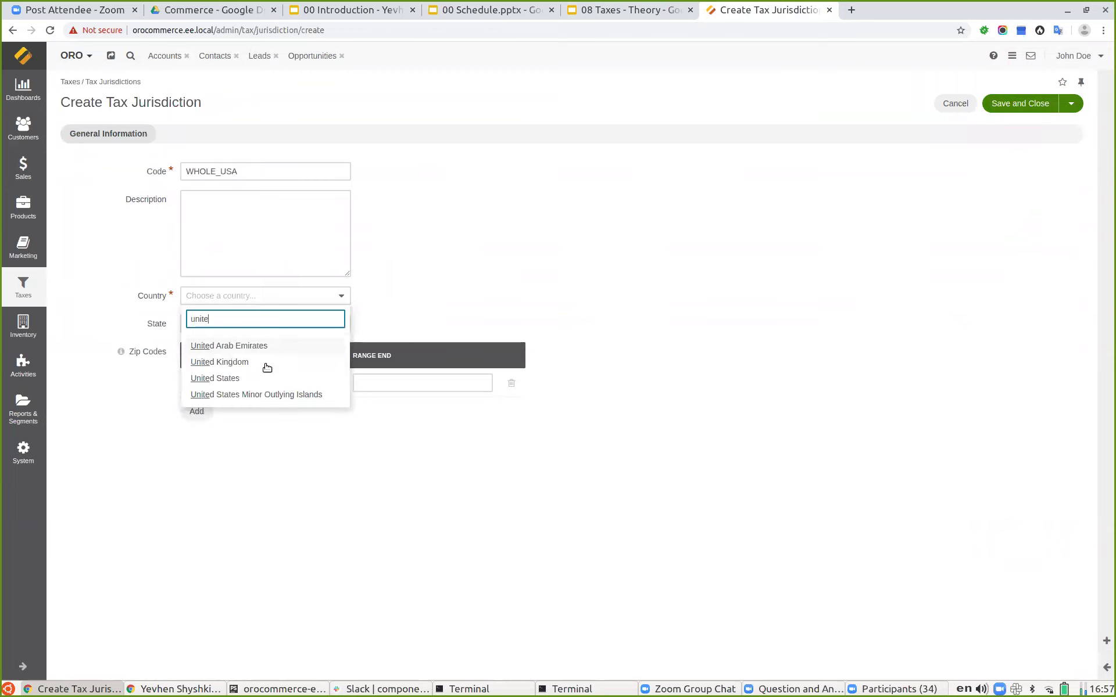
left_click(218, 379)
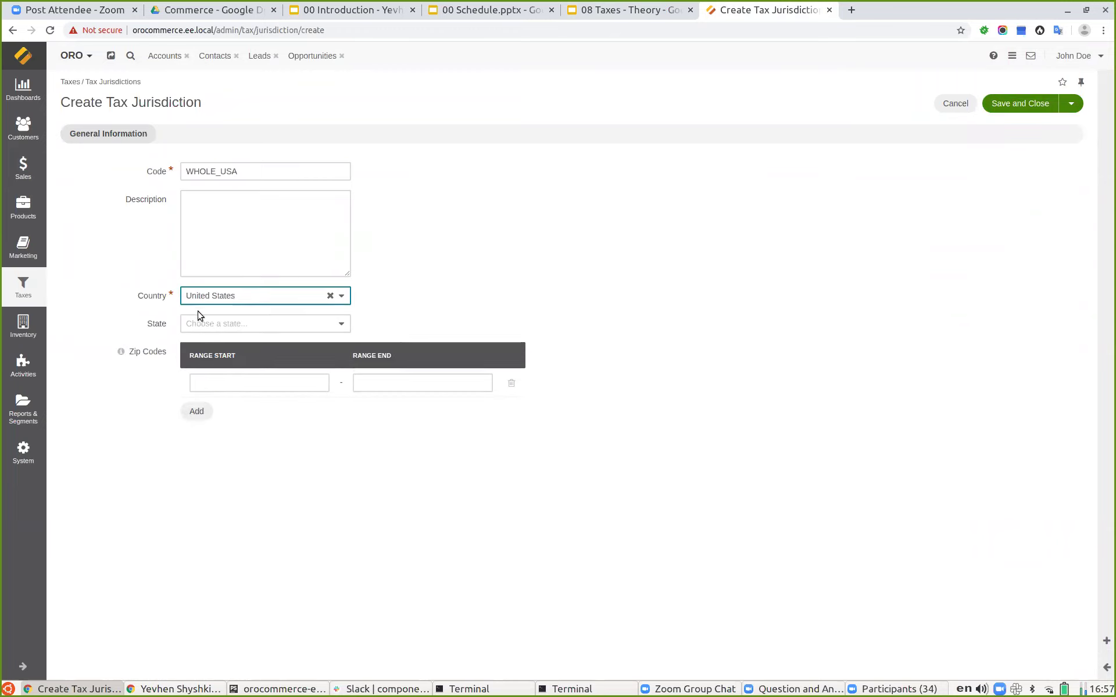
- Check the state choices, add two extra zip code range rows to the jurisdiction and remove them again
left_click(232, 327)
left_click(232, 325)
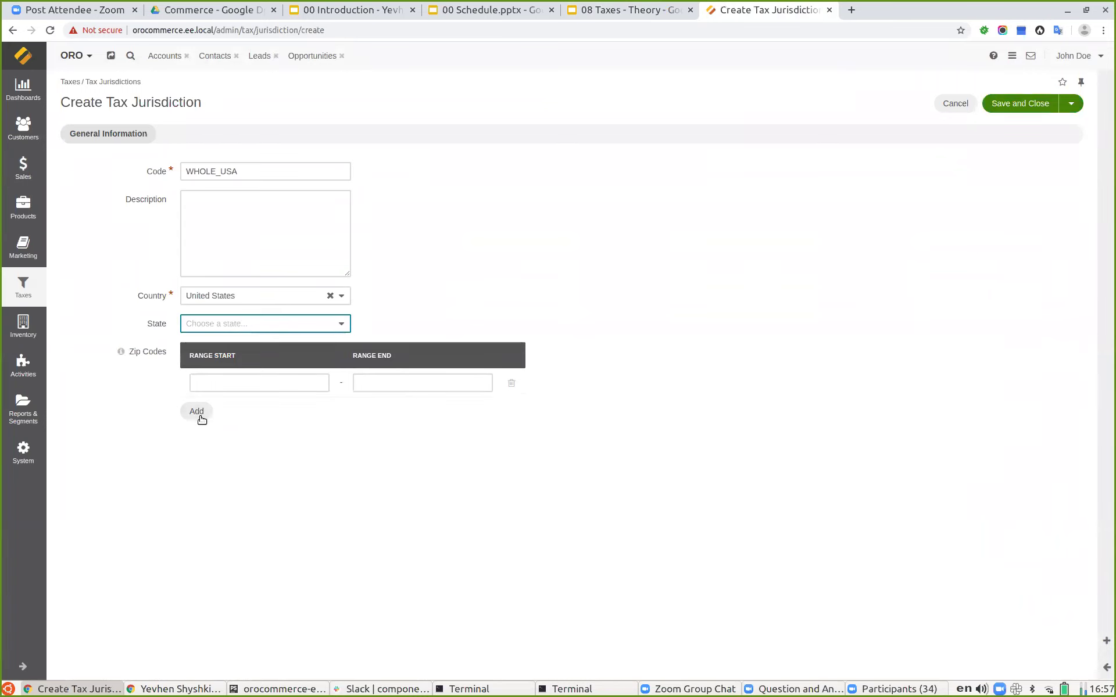
left_click(198, 411)
left_click(199, 440)
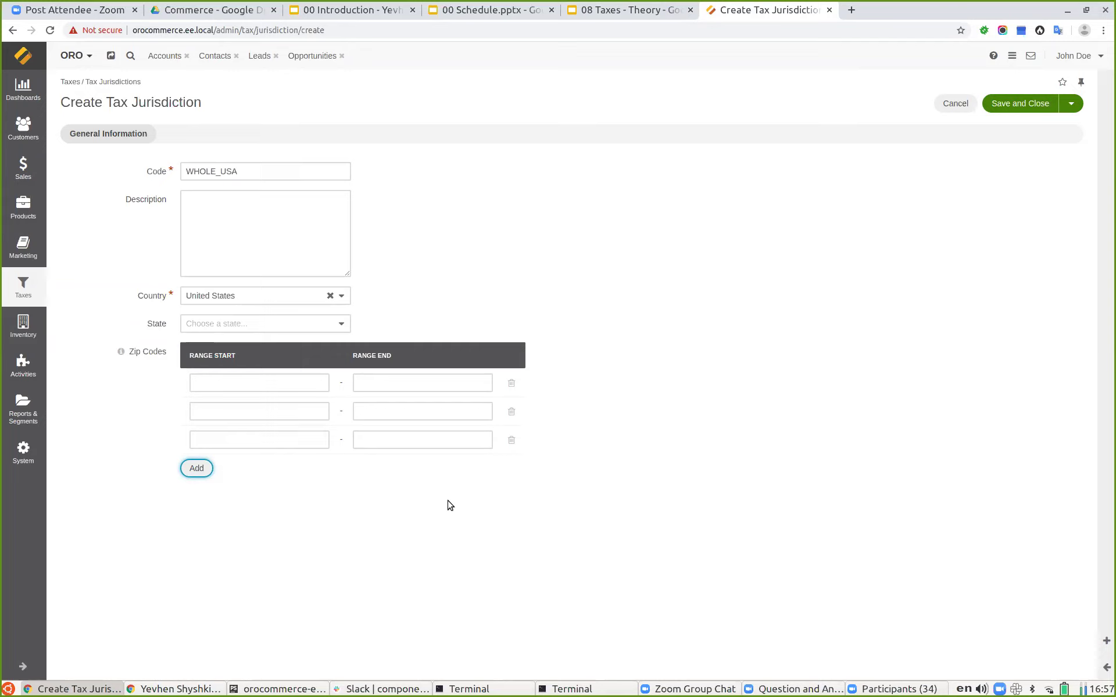
left_click(512, 384)
left_click(512, 384)
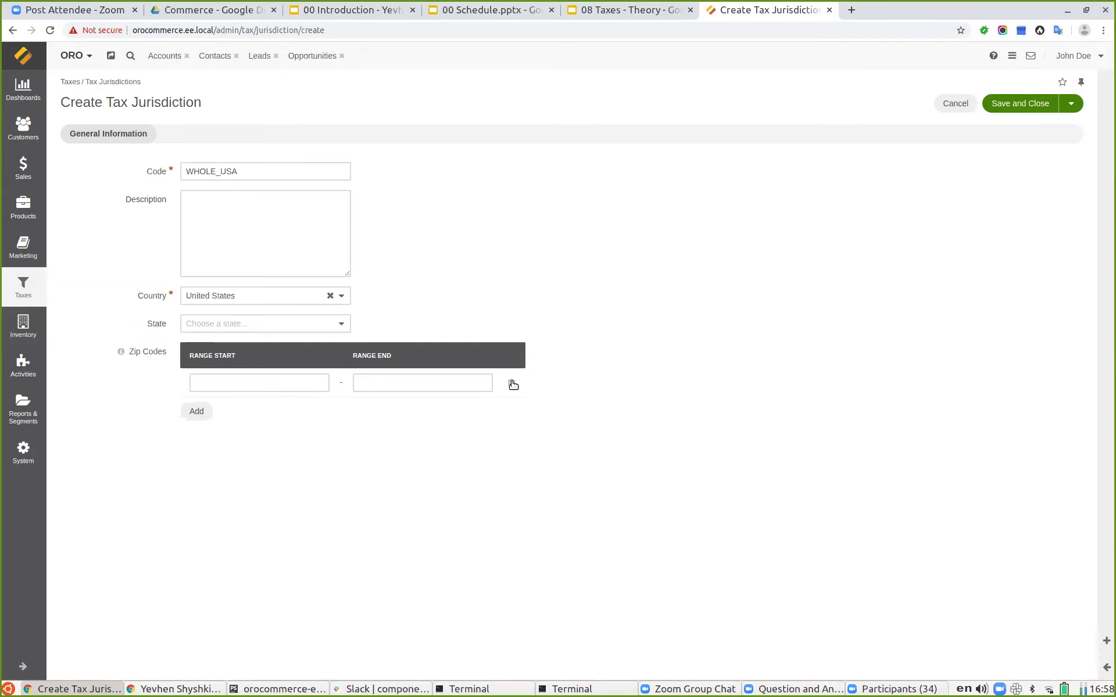
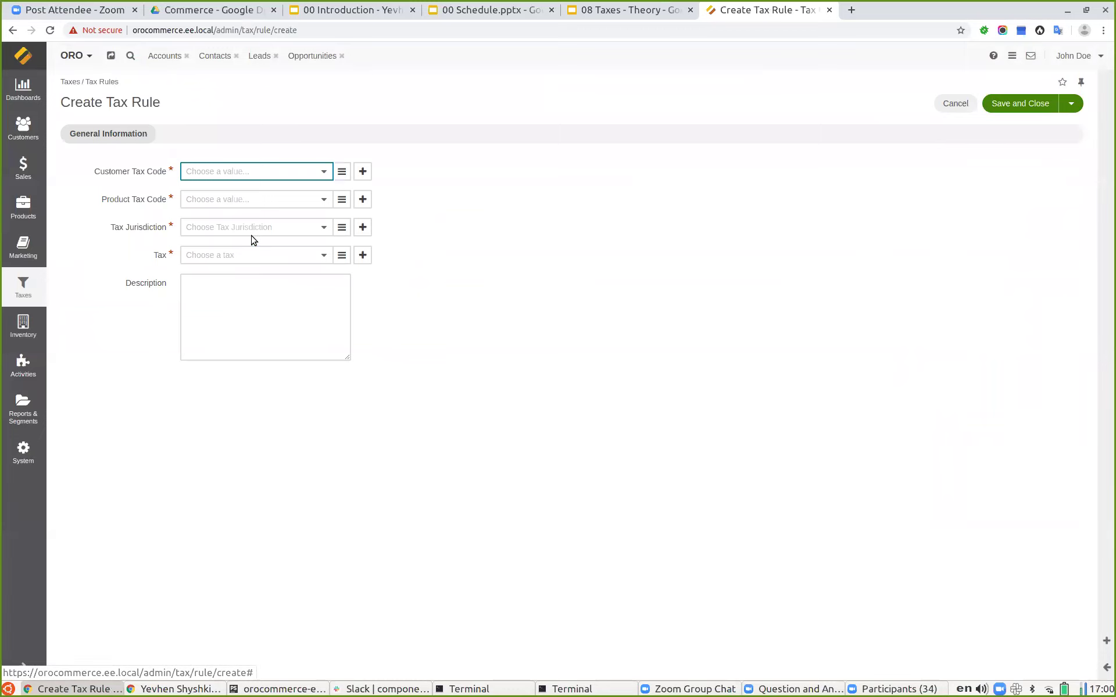
- Set the new tax rule's customer tax code to TEST_CUSTOMERS, product tax code to TAXABLE_ITEMS, jurisdiction to WHOLE_USA and tax to WEBINAR_PRICE
left_click(249, 175)
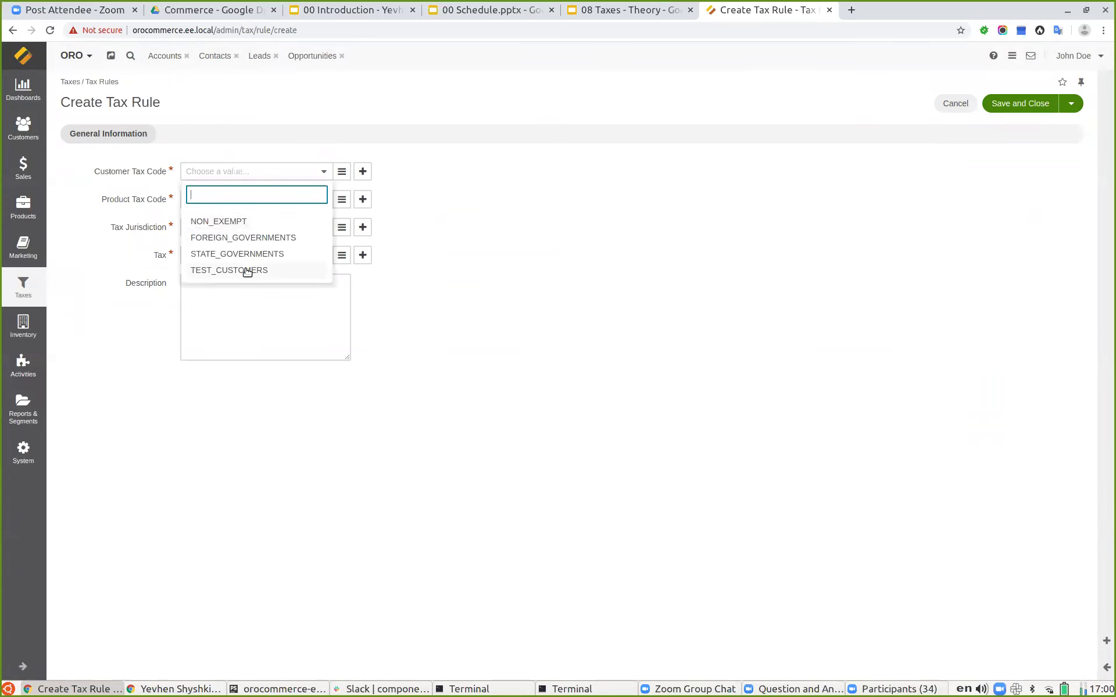
left_click(247, 271)
left_click(284, 198)
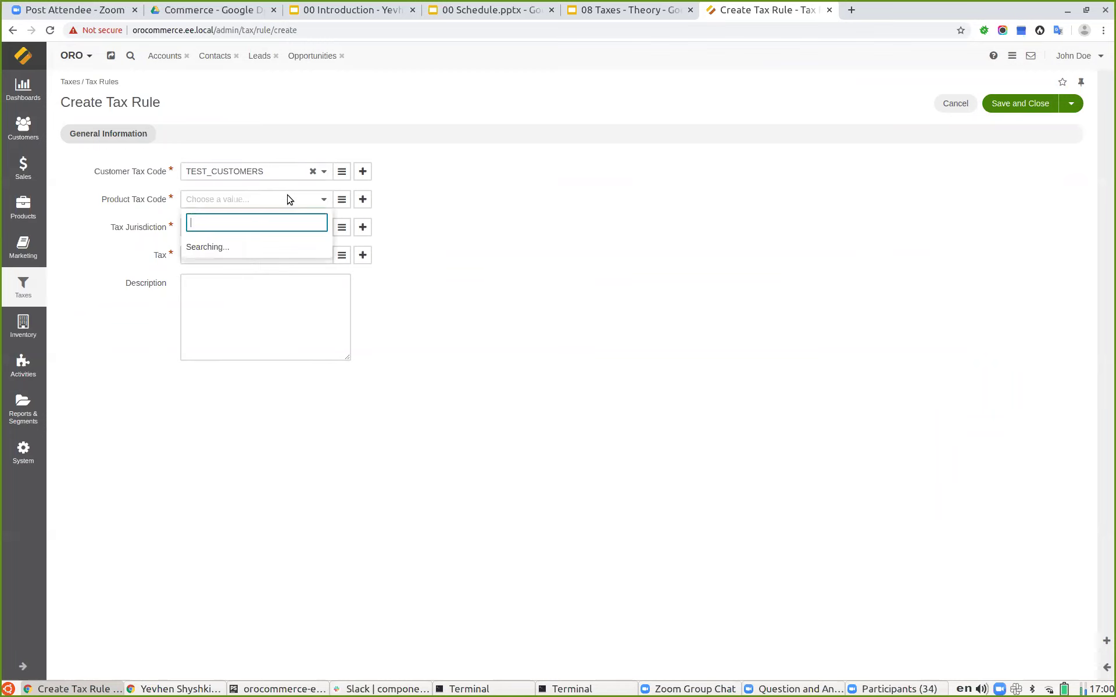
left_click(239, 250)
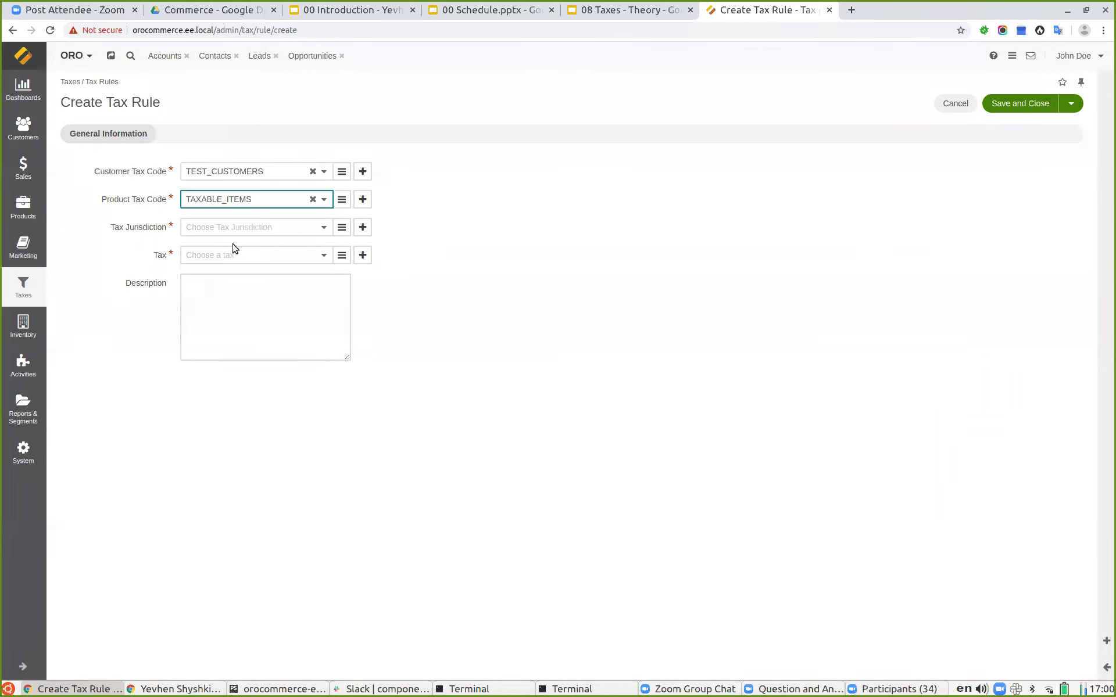
left_click(221, 233)
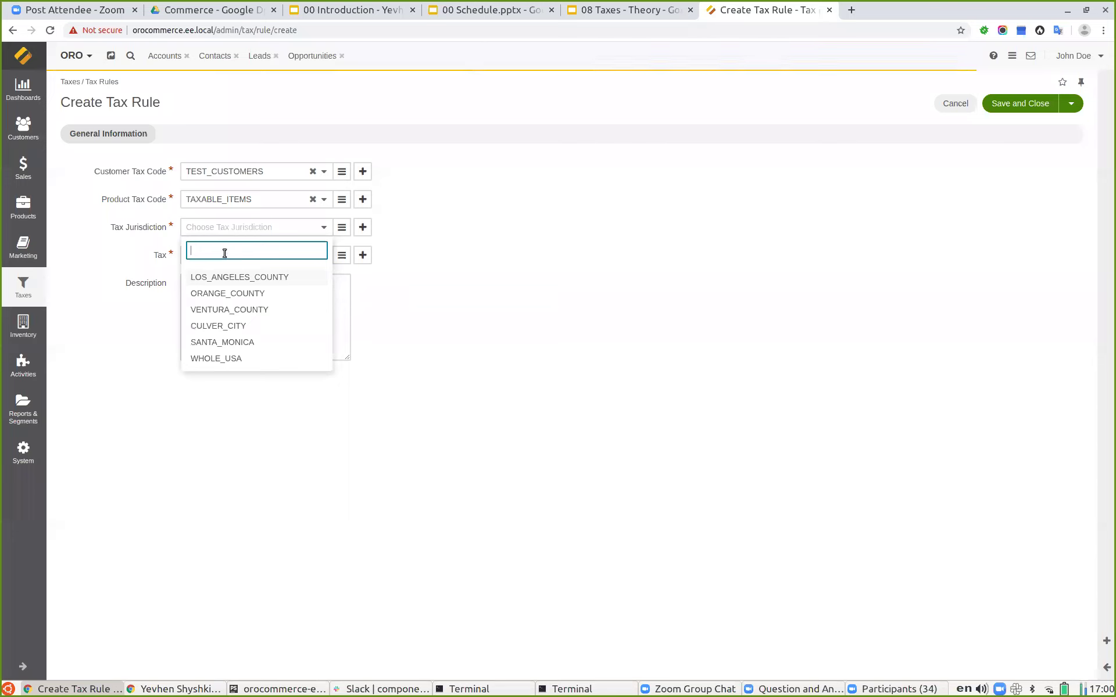
left_click(219, 360)
left_click(212, 256)
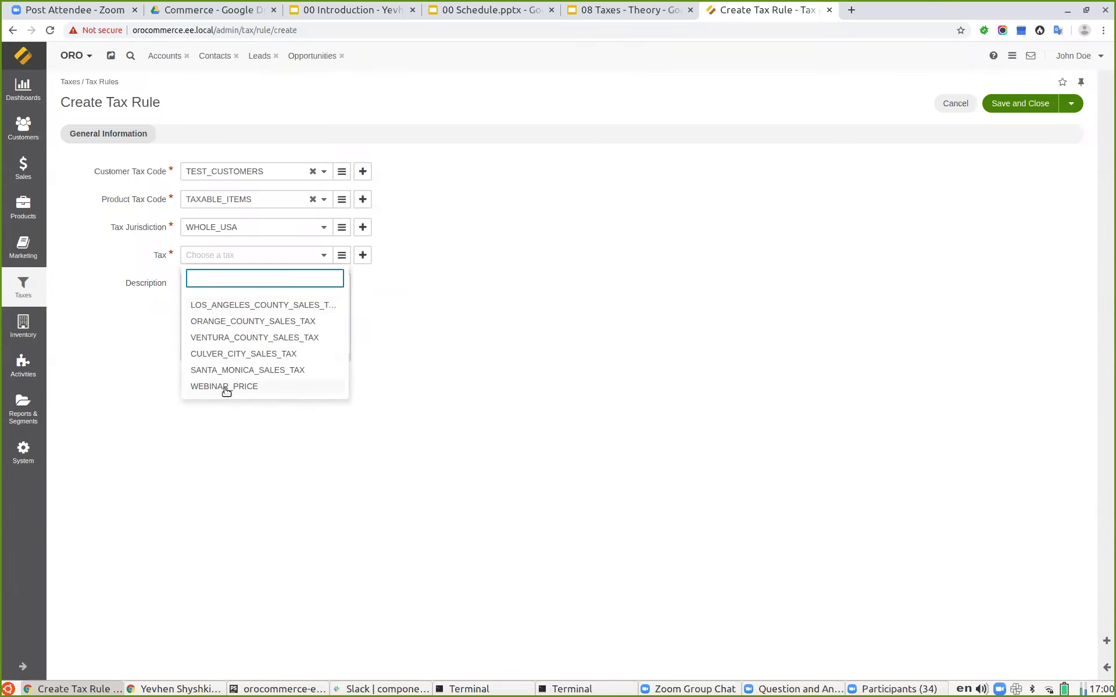
left_click(224, 387)
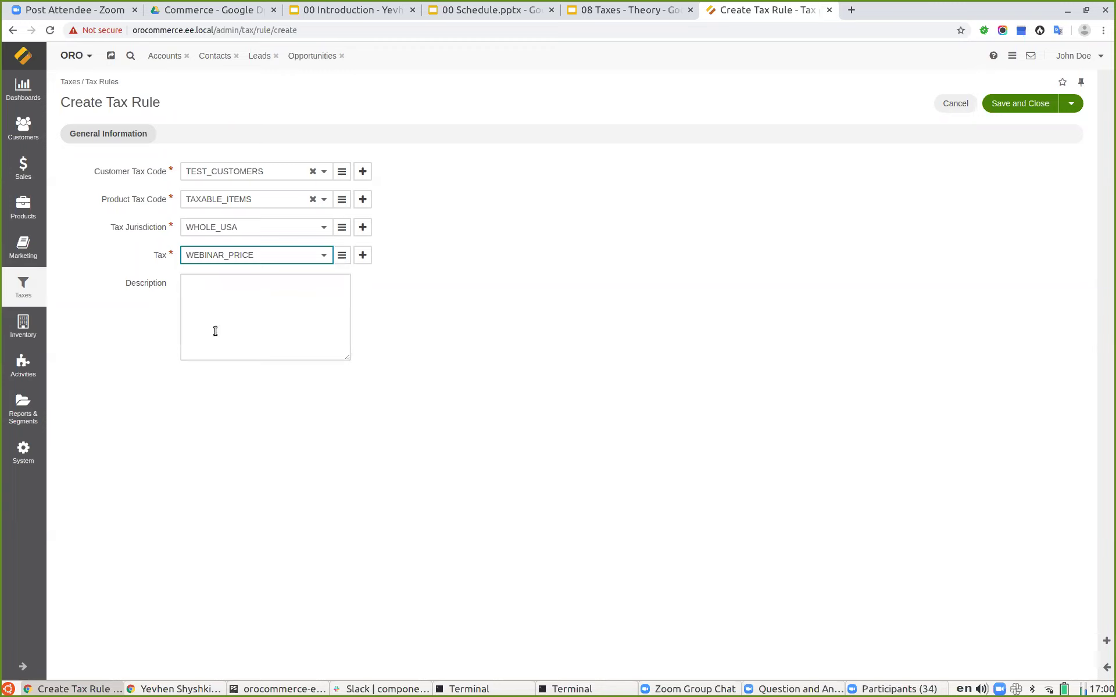
- Save the tax rule with the description Test and return to the list of all tax rules
left_click(221, 314)
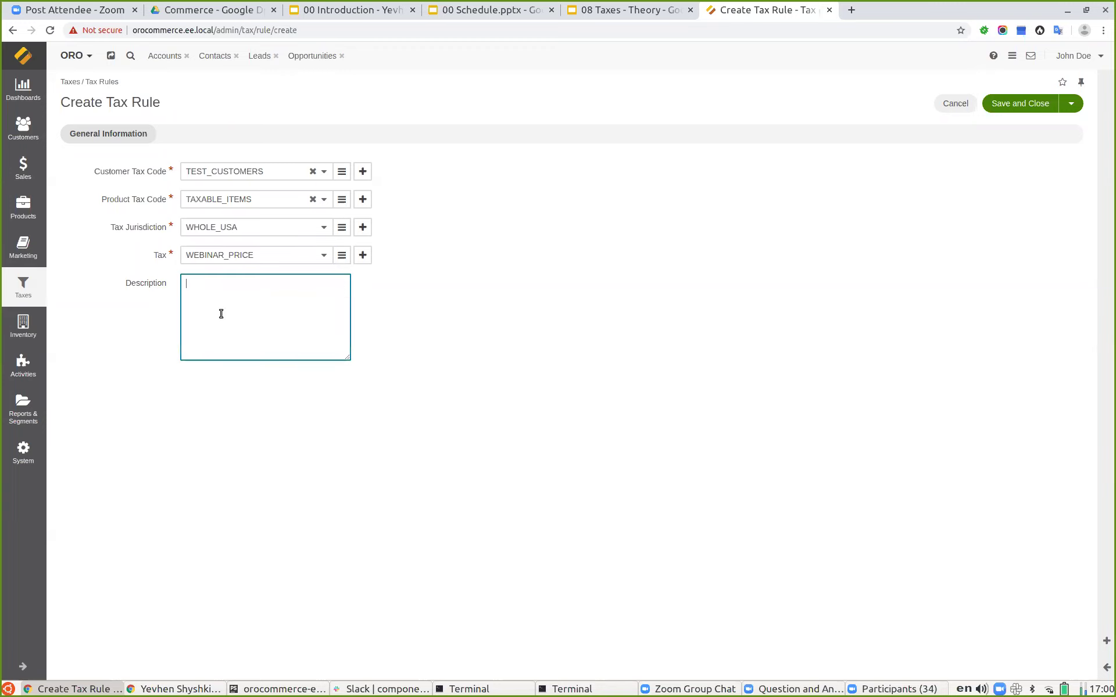
type("TEst")
left_click(1030, 102)
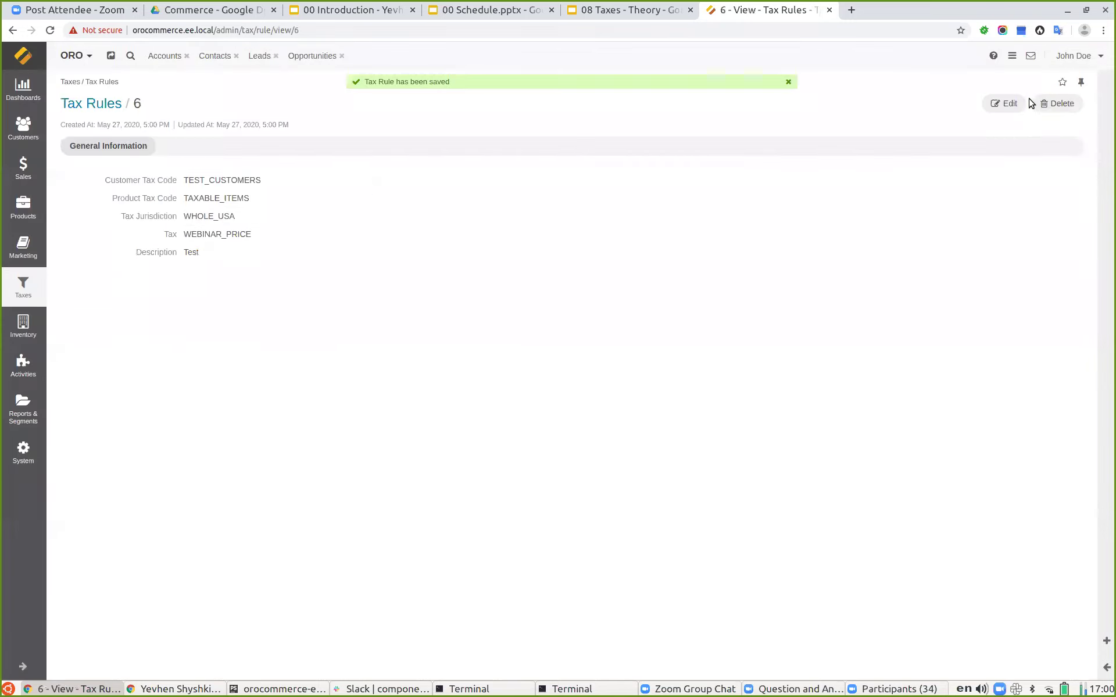
left_click(87, 108)
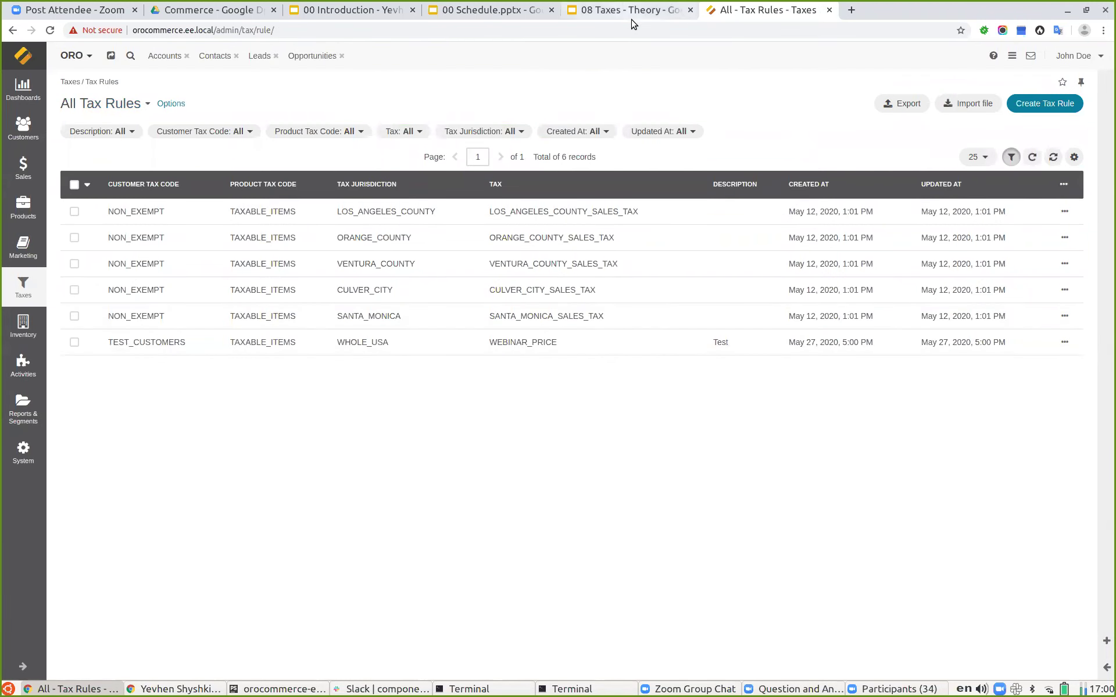
left_click_drag(217, 29, 132, 30)
key("ctrl+c")
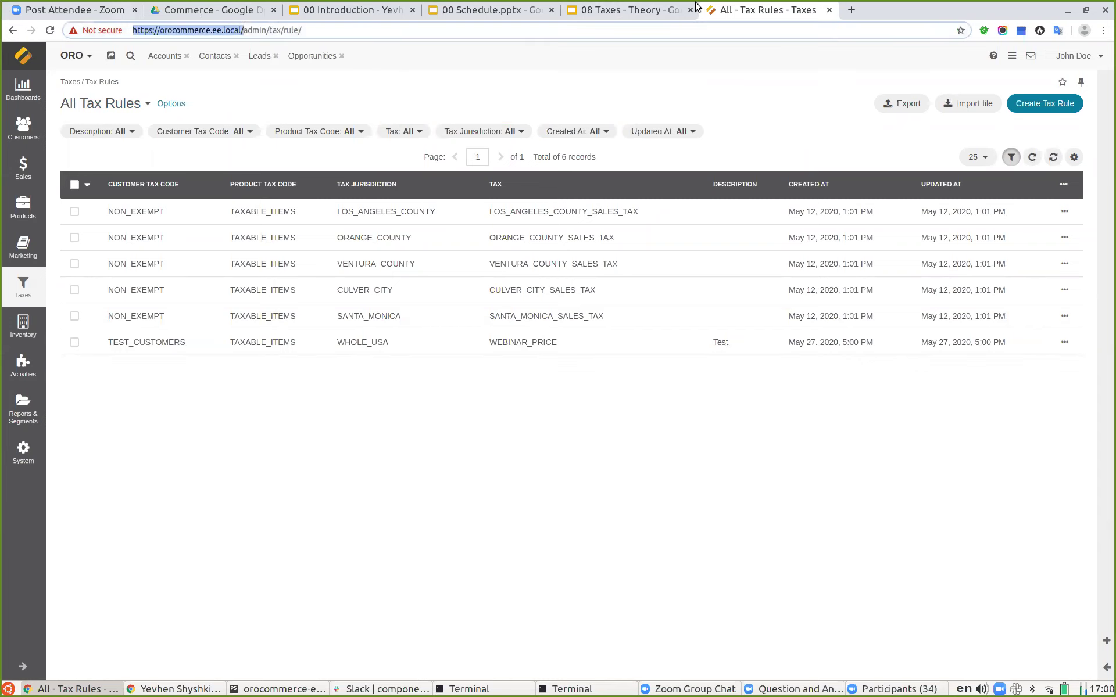
double_click(854, 6)
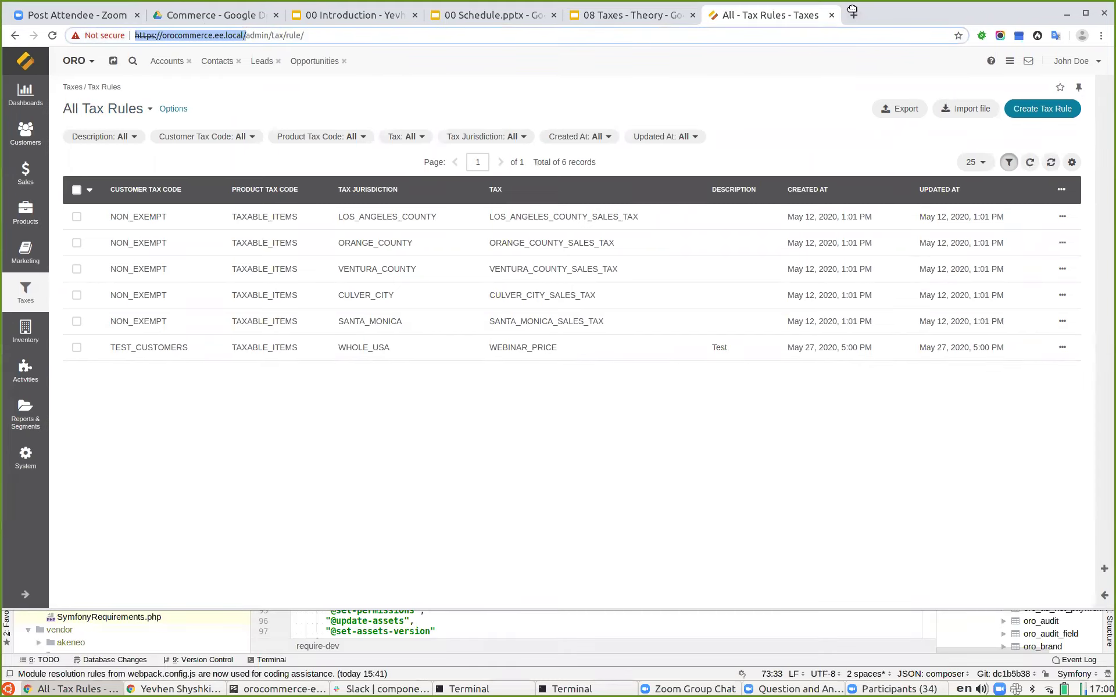
left_click(1085, 14)
key("ctrl+t")
key("ctrl+v")
key("Return")
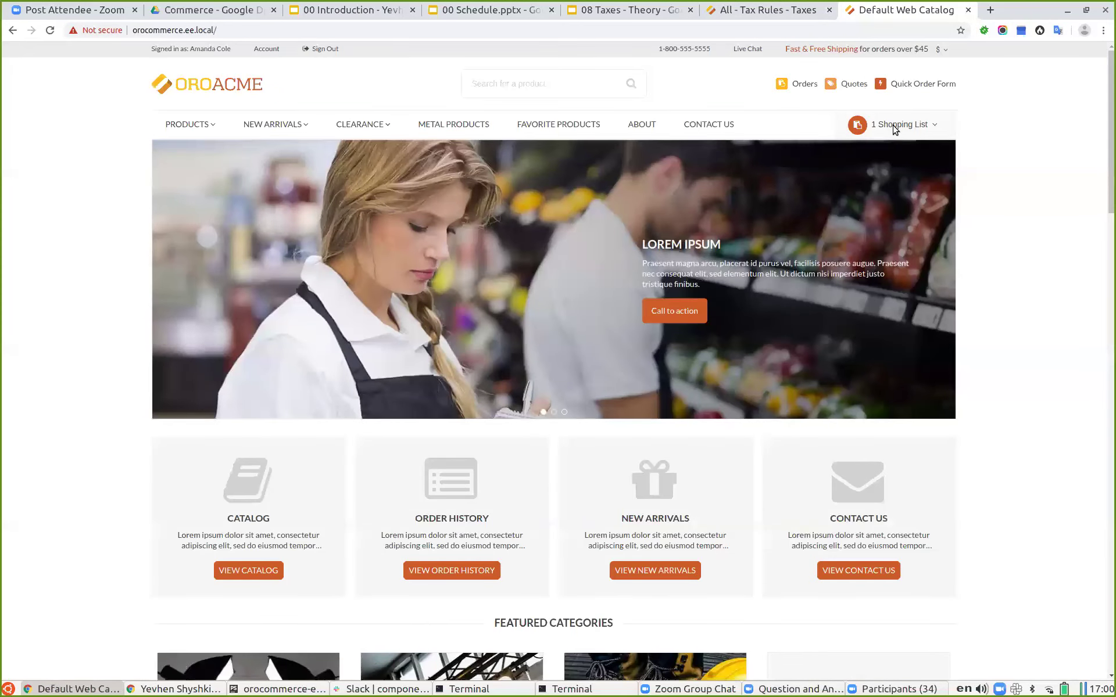
- Open the details of the storefront shopping list and create an order from it
left_click(893, 127)
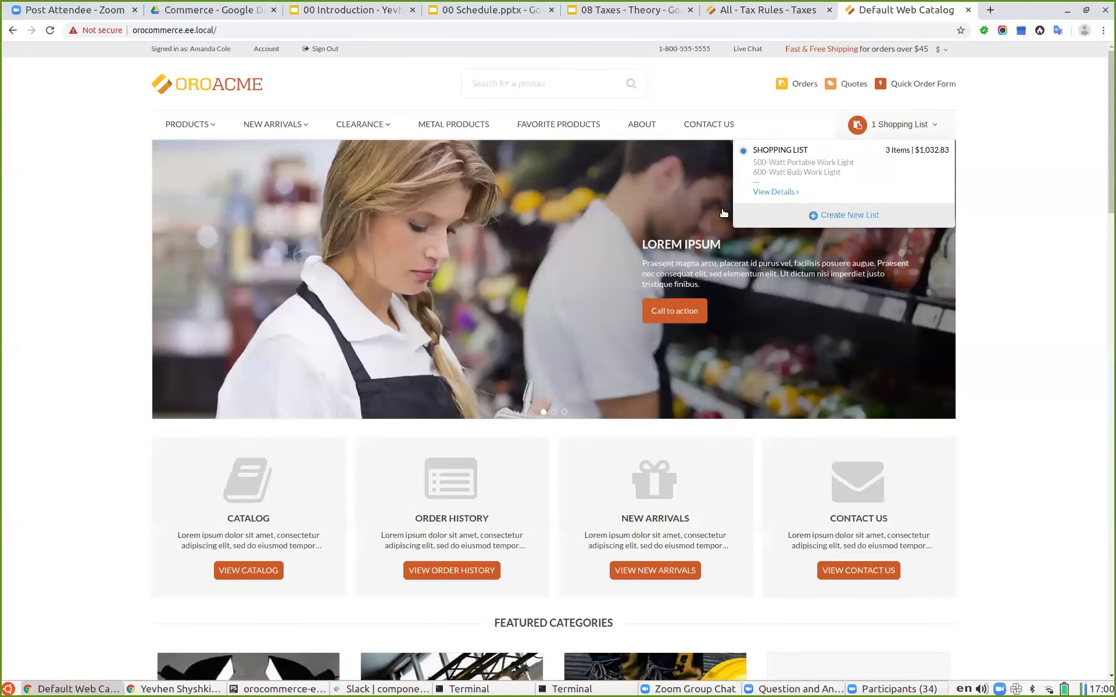
left_click(784, 185)
scroll(1031, 378, "down", 1)
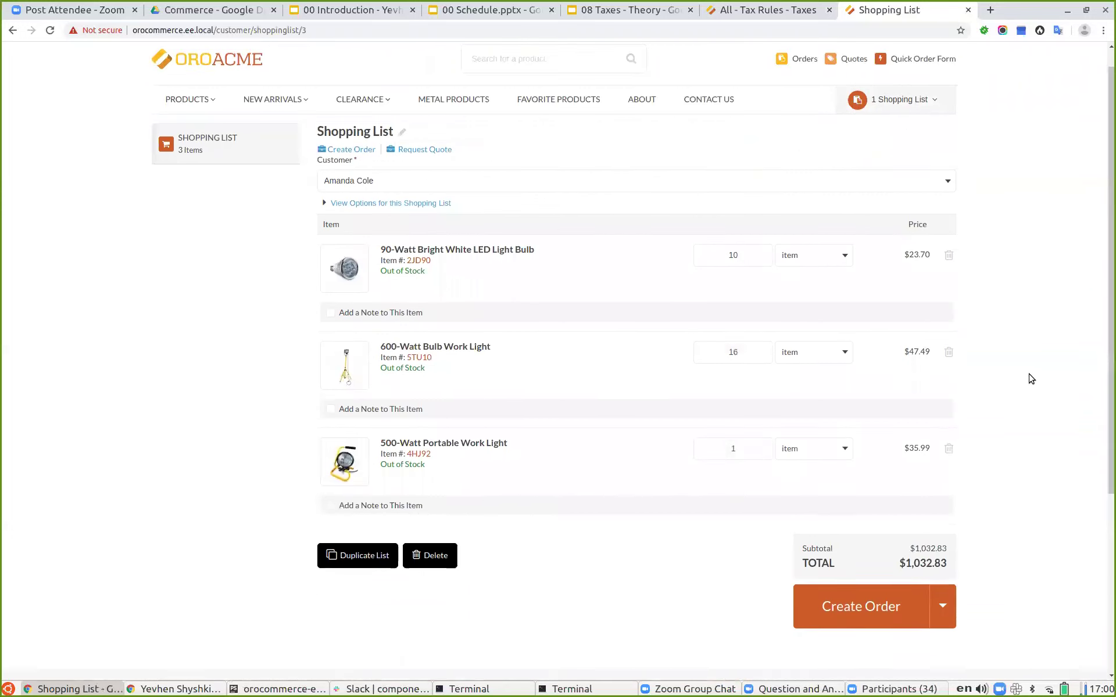
scroll(1033, 389, "down", 2)
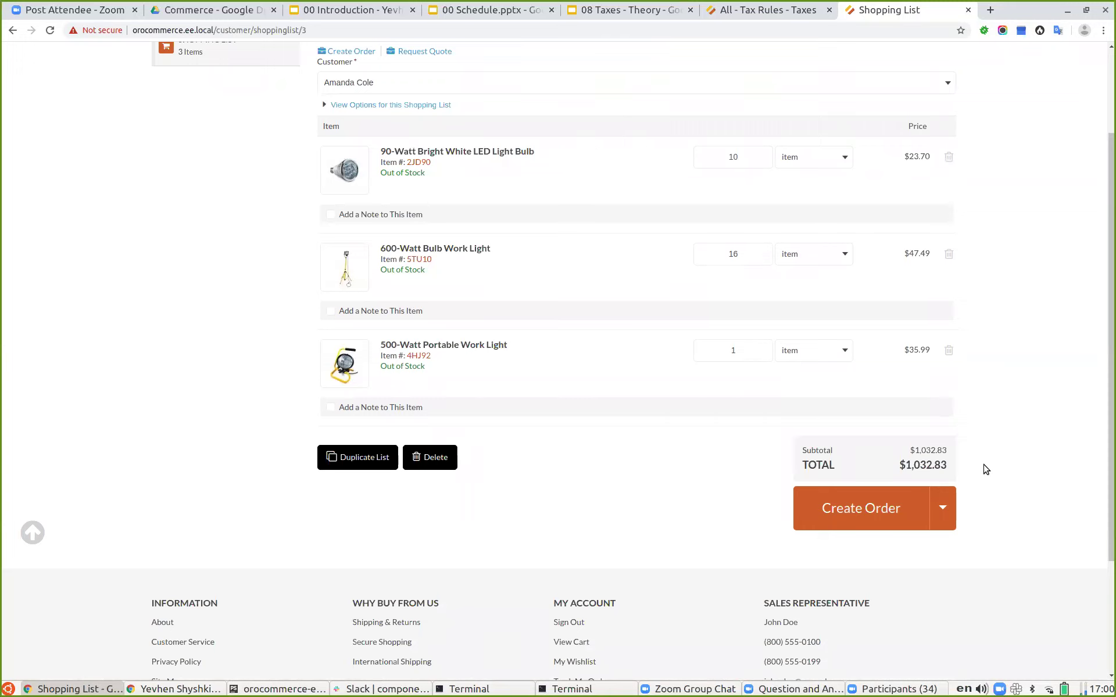
left_click(859, 519)
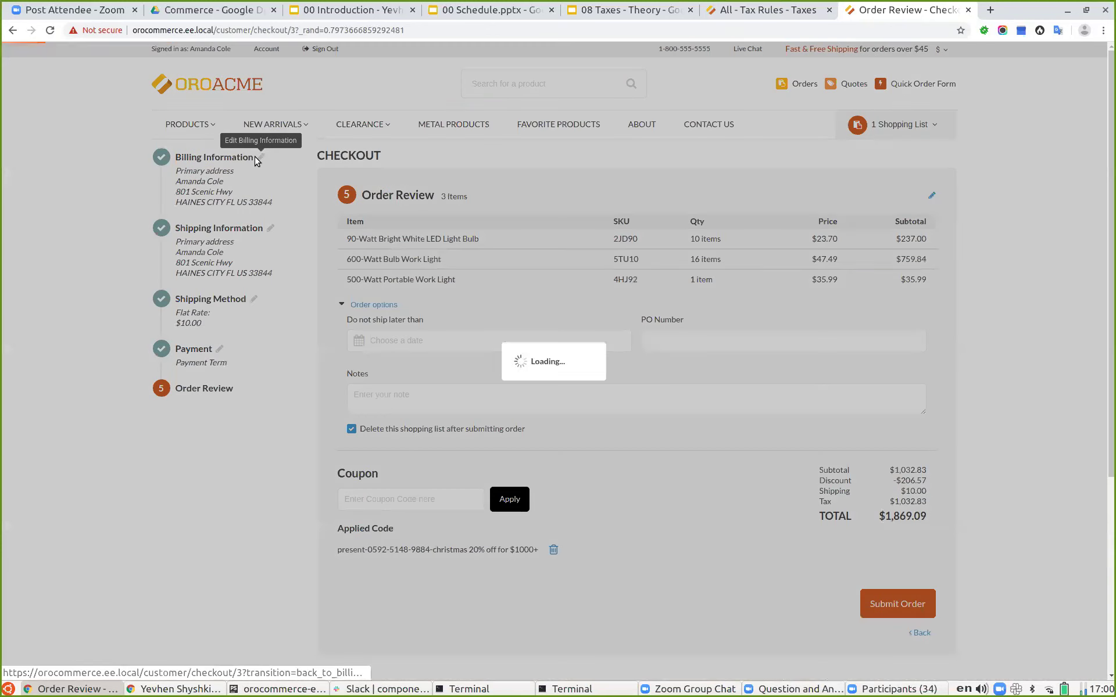
- Reopen the checkout's billing information, continue to the shipping information and compare the order's tax with its subtotal
left_click(257, 159)
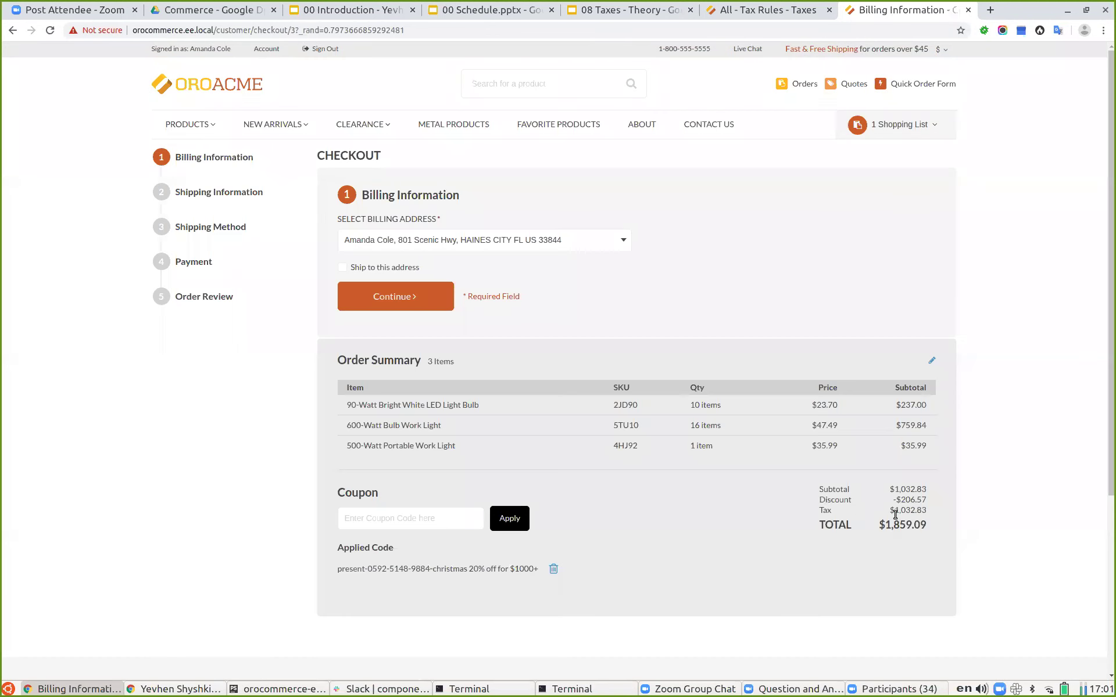
left_click_drag(895, 513, 915, 512)
left_click(392, 290)
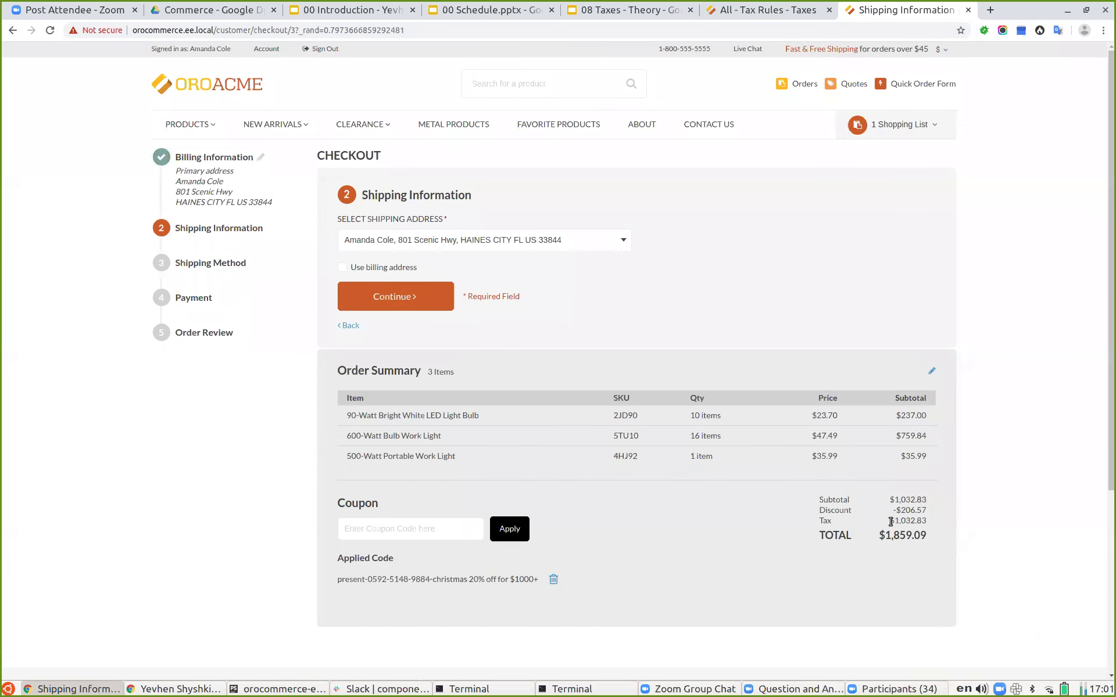
left_click_drag(893, 522, 924, 521)
double_click(910, 501)
left_click_drag(896, 525, 926, 536)
- Switch to the 08 Taxes - Theory slides and present the Tax Configuration slide, closing the presentation when done
left_click(808, 13)
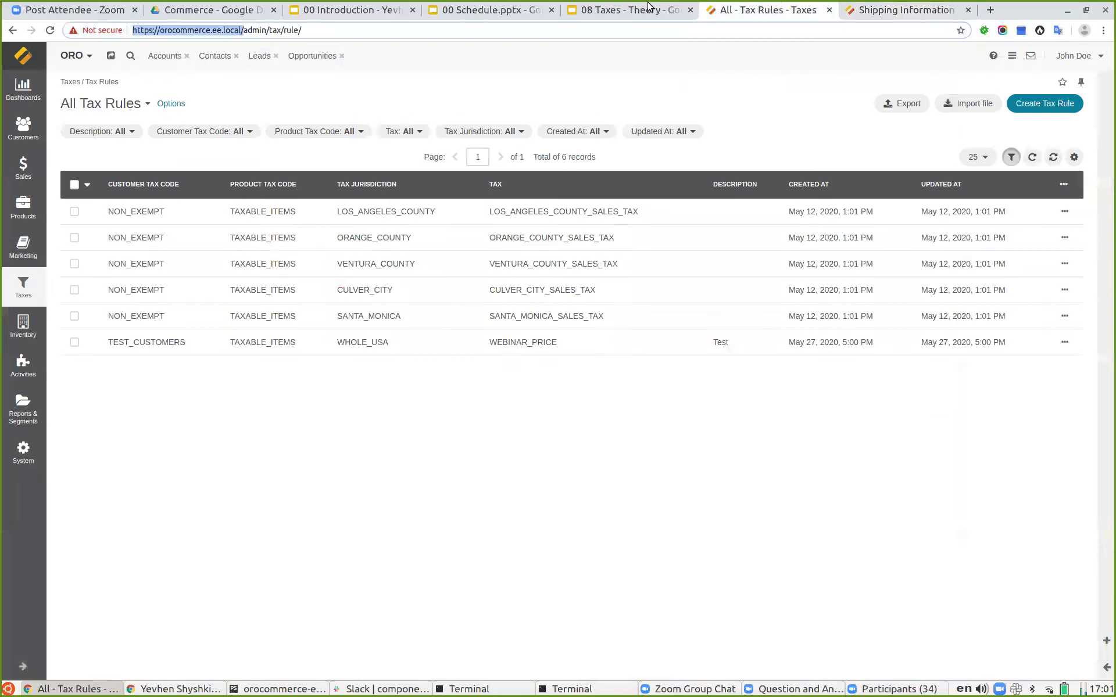
left_click(627, 10)
scroll(90, 453, "down", 3)
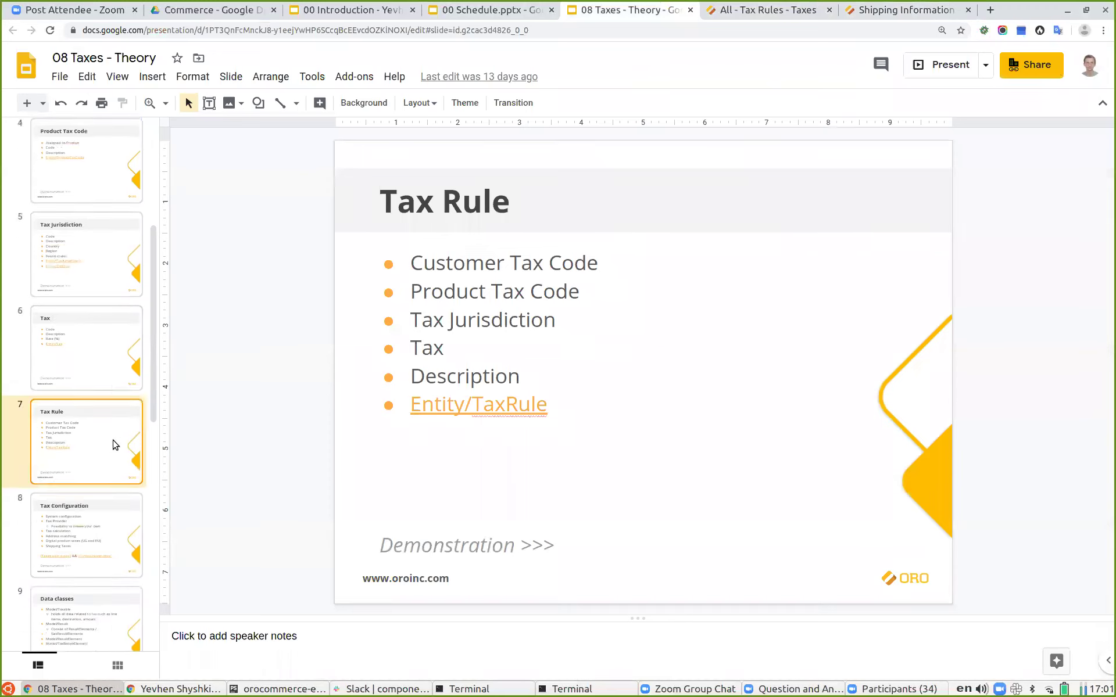
key("Down")
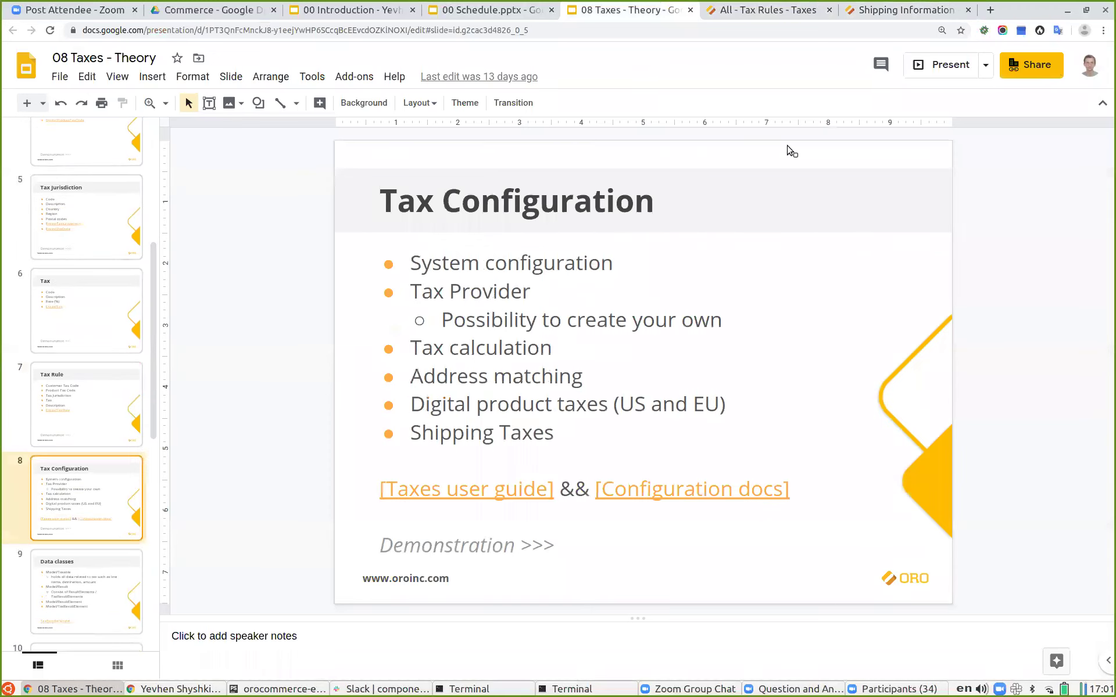
left_click(913, 72)
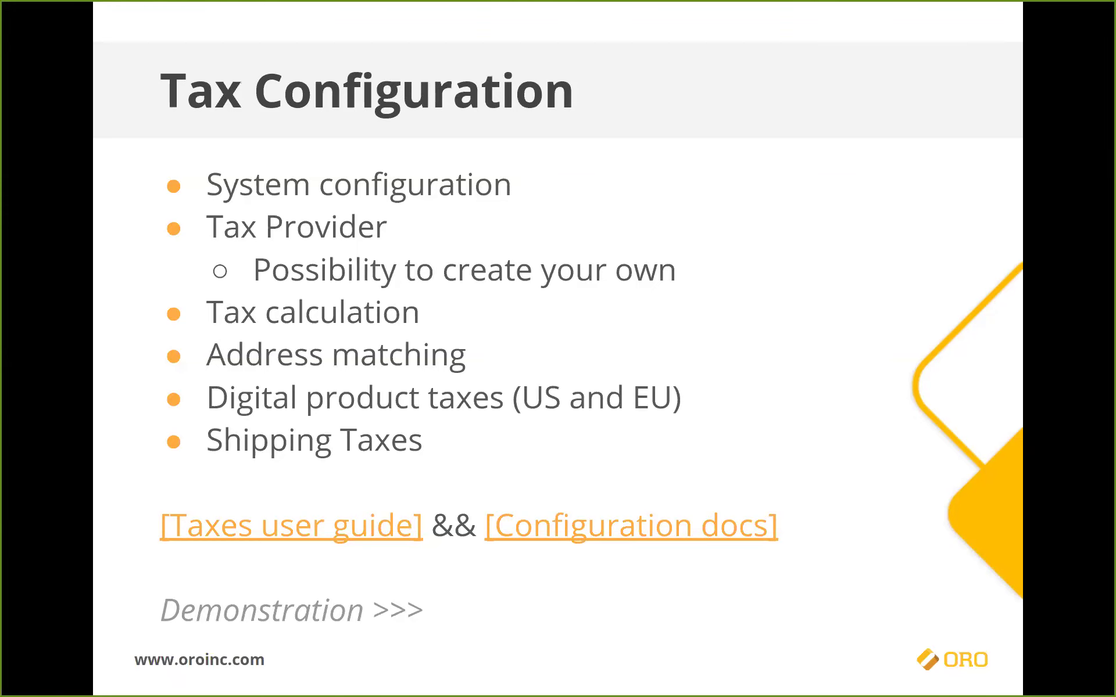
key("Escape")
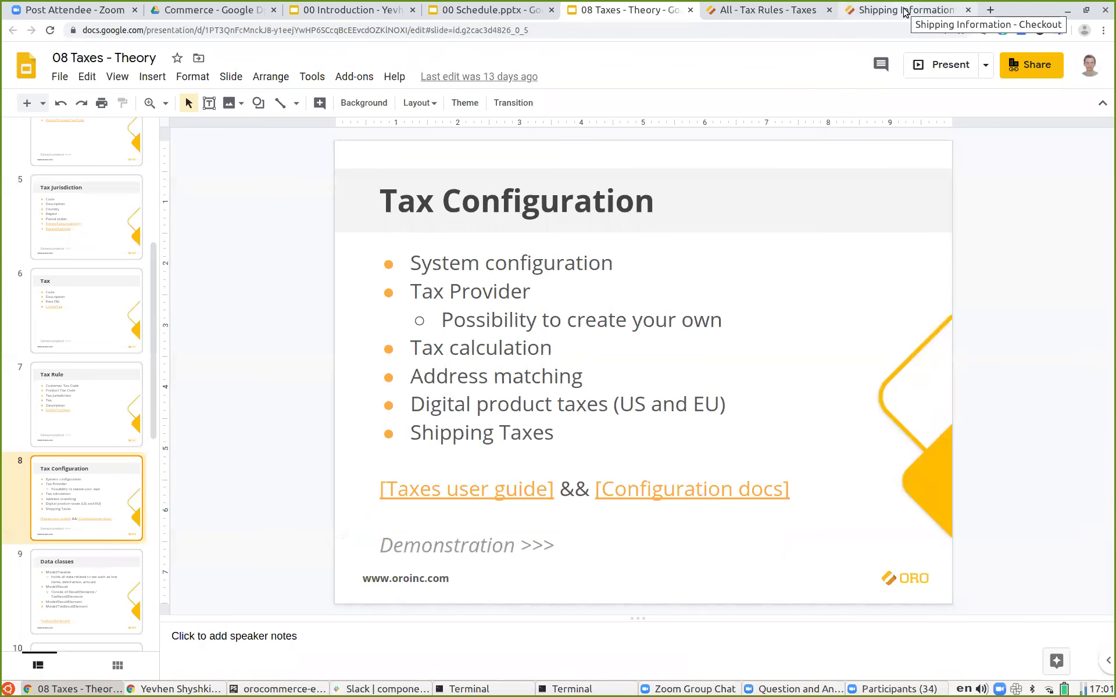
- Return to the OroCommerce back-office, search the system configuration for tax, open the Tax Calculation settings and clear the search
left_click(804, 9)
mouse_move(44, 433)
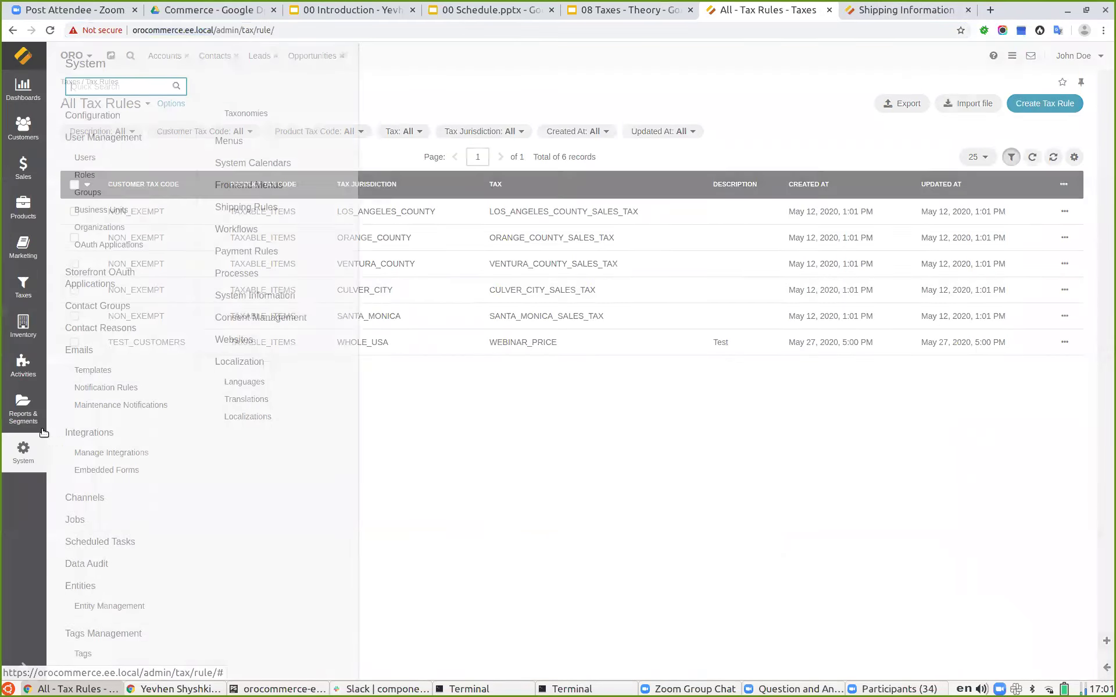
left_click(111, 116)
left_click(124, 164)
type("tax")
left_click(142, 300)
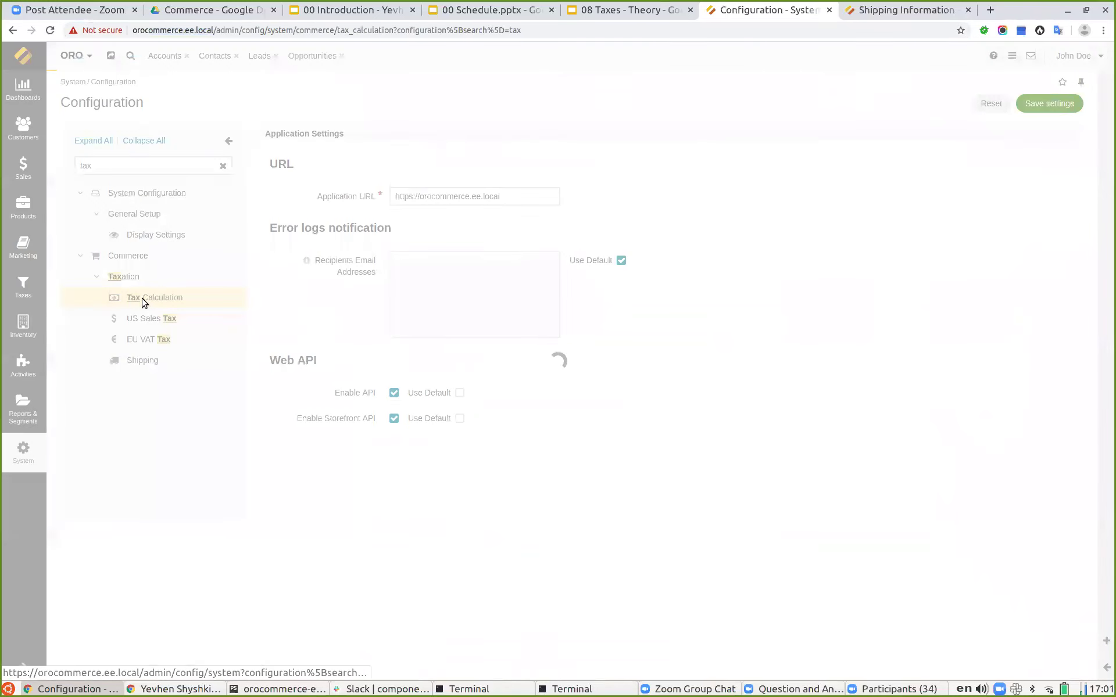
left_click(223, 166)
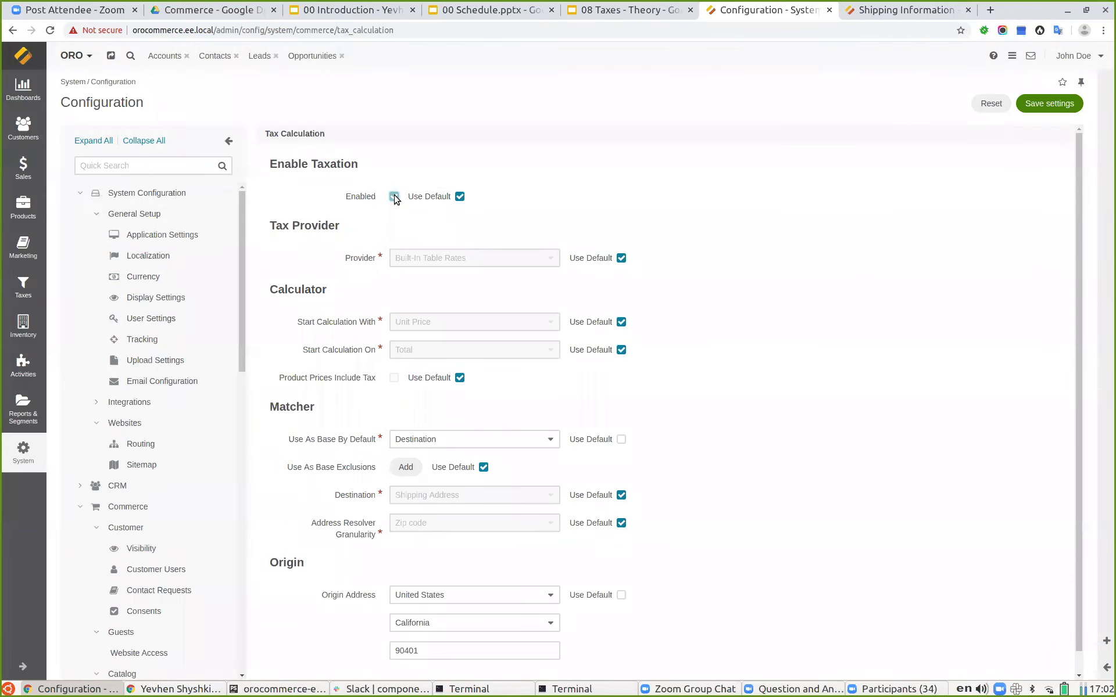
- Stop using the default for the tax provider and review the available providers, keeping Built-In Table Rates
left_click(621, 258)
left_click(549, 259)
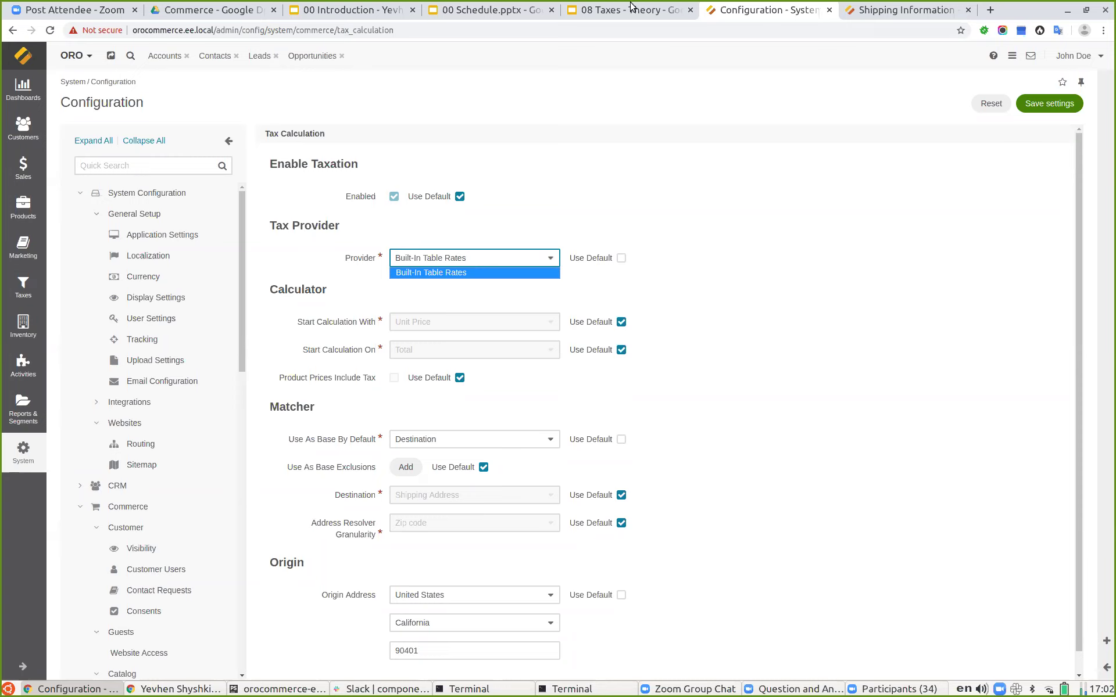
left_click(628, 194)
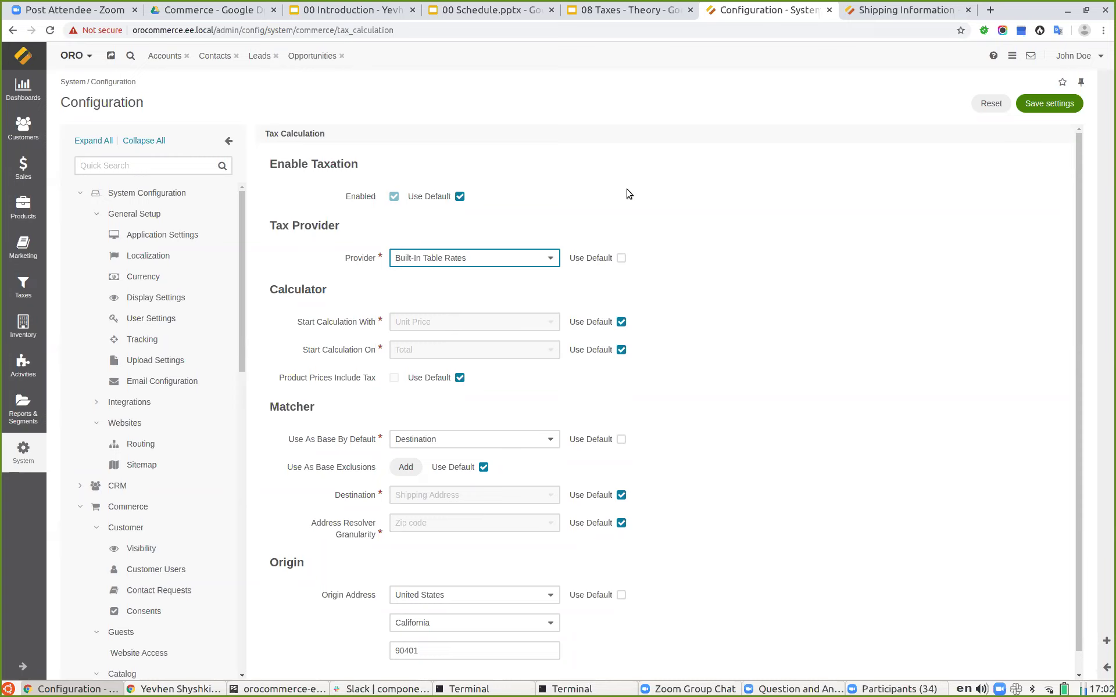
left_click(512, 288)
left_click(433, 263)
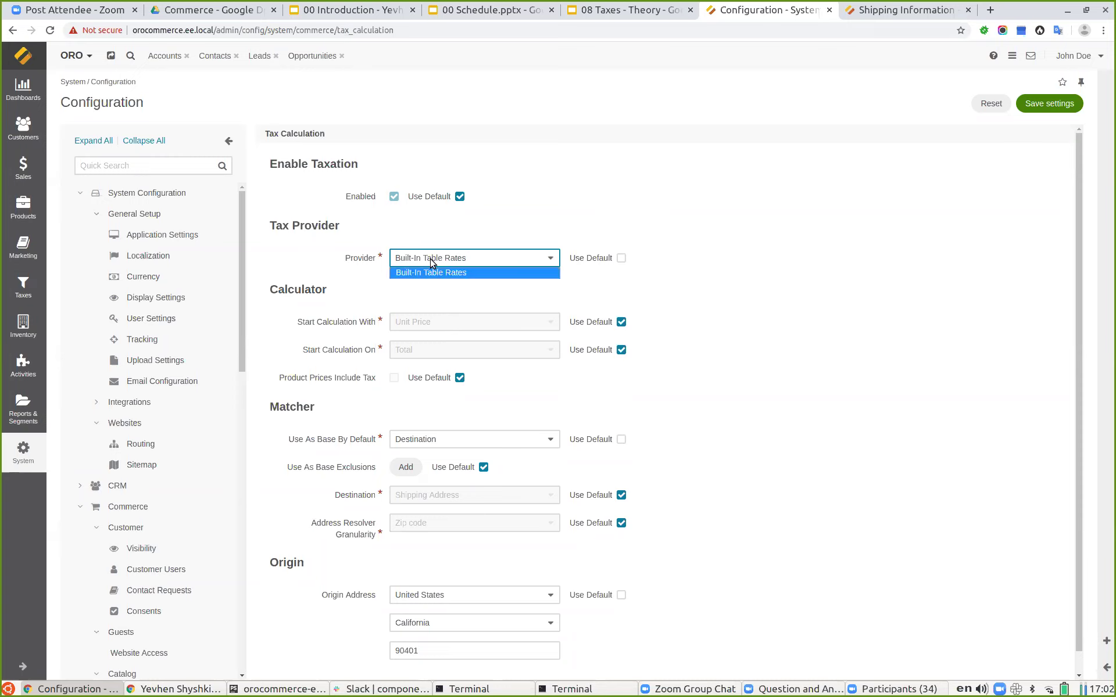
left_click(649, 275)
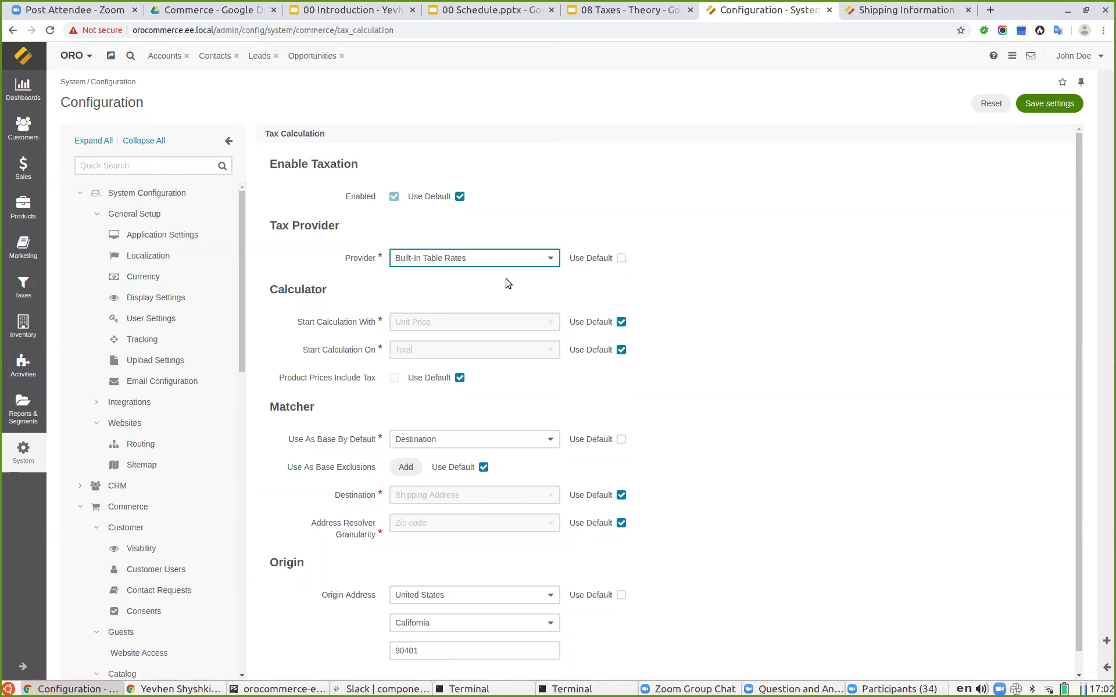
left_click(693, 250)
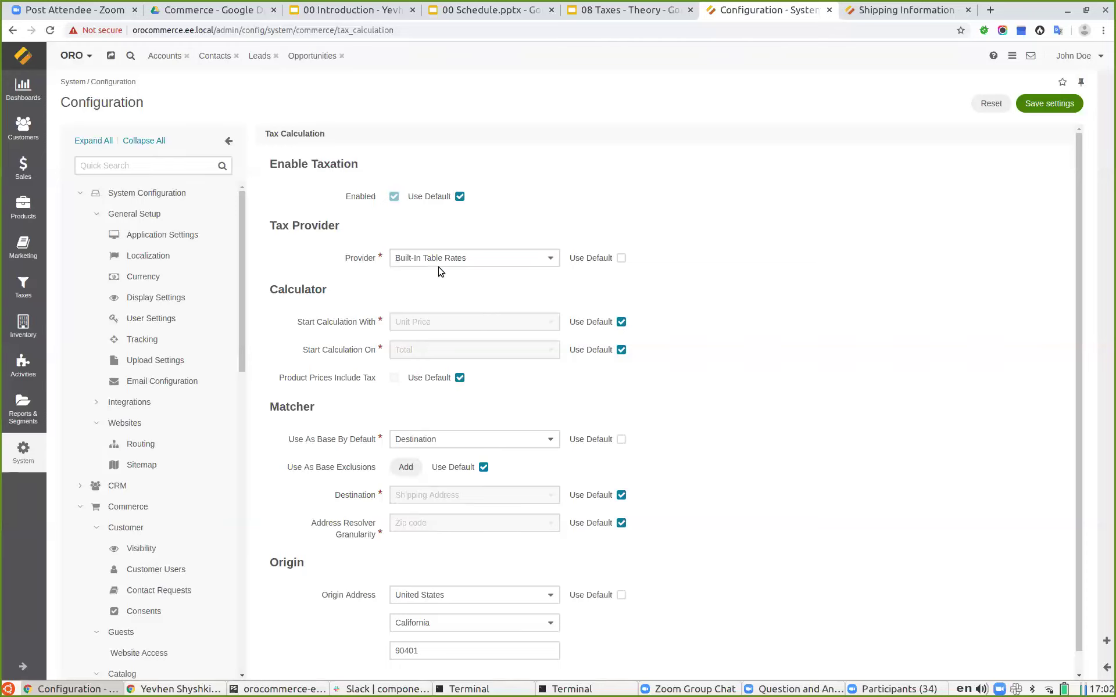
- Override the defaults of Start Calculation With and Start Calculation On and review the options each one offers
scroll(318, 324, "down", 1)
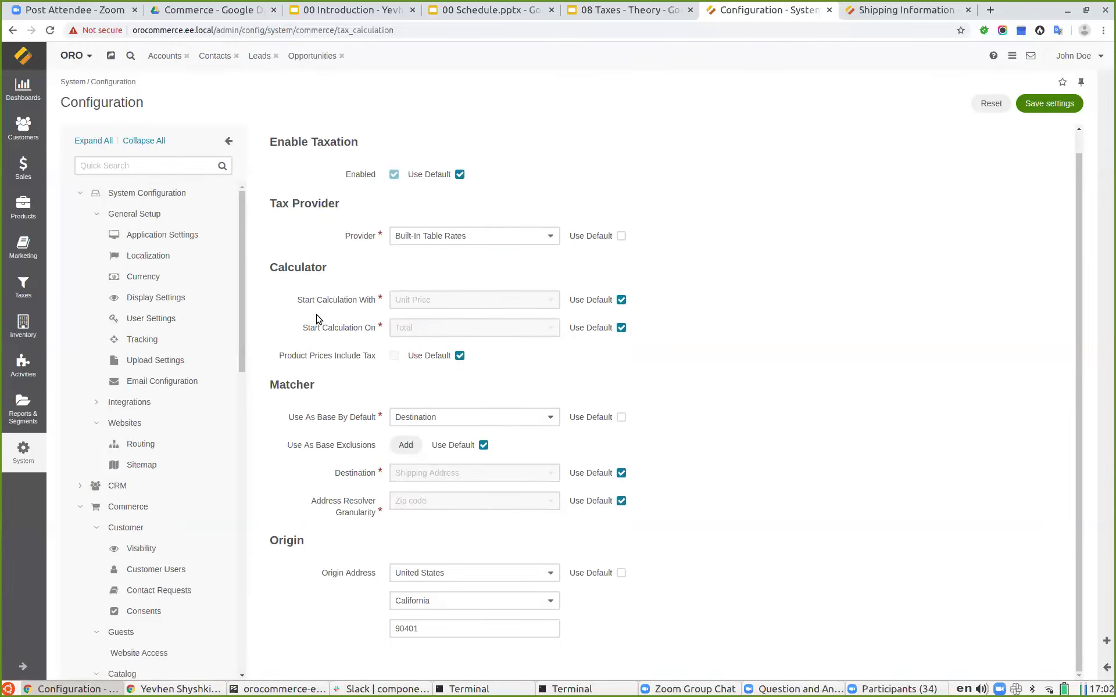
left_click(621, 300)
left_click(472, 308)
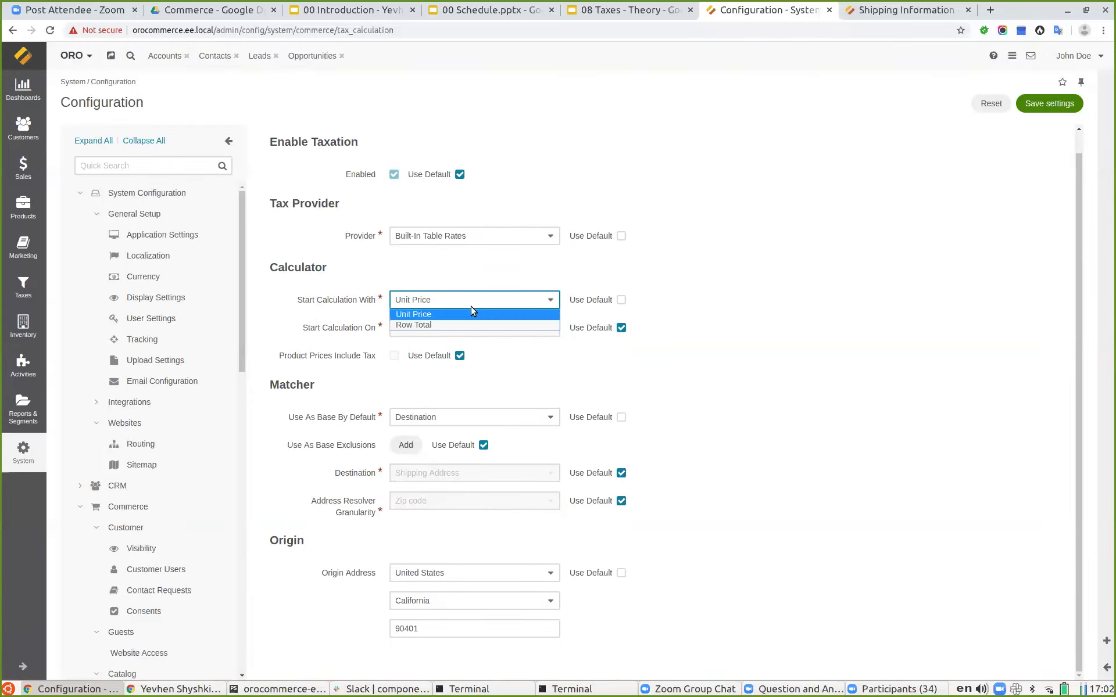
left_click(447, 283)
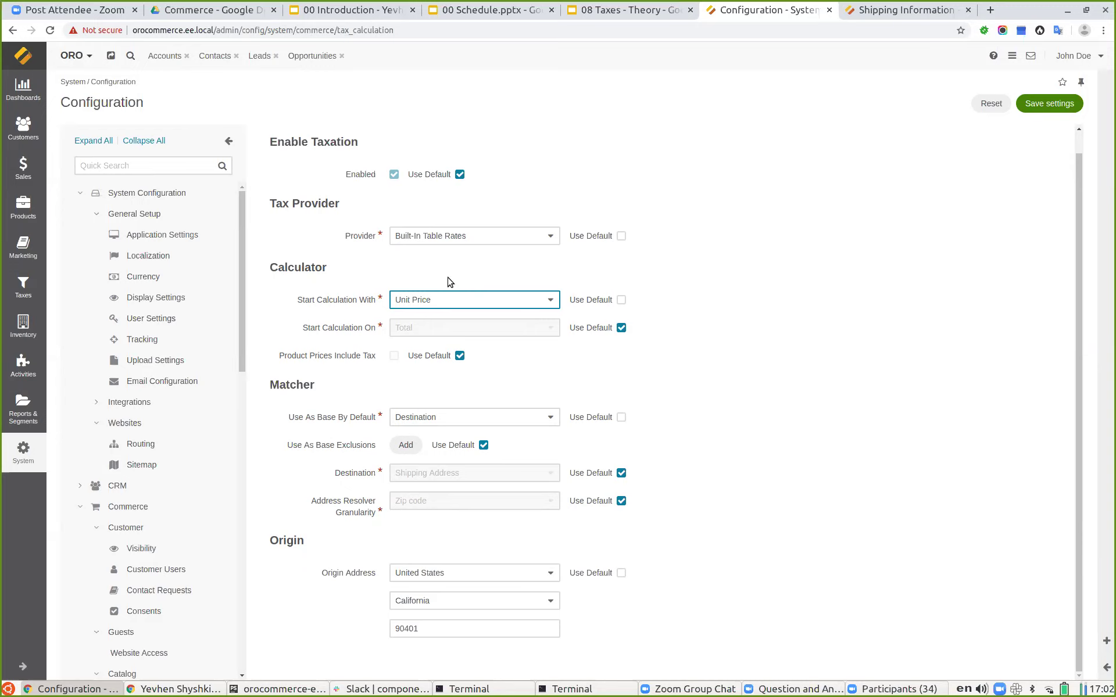
left_click(621, 328)
left_click(491, 333)
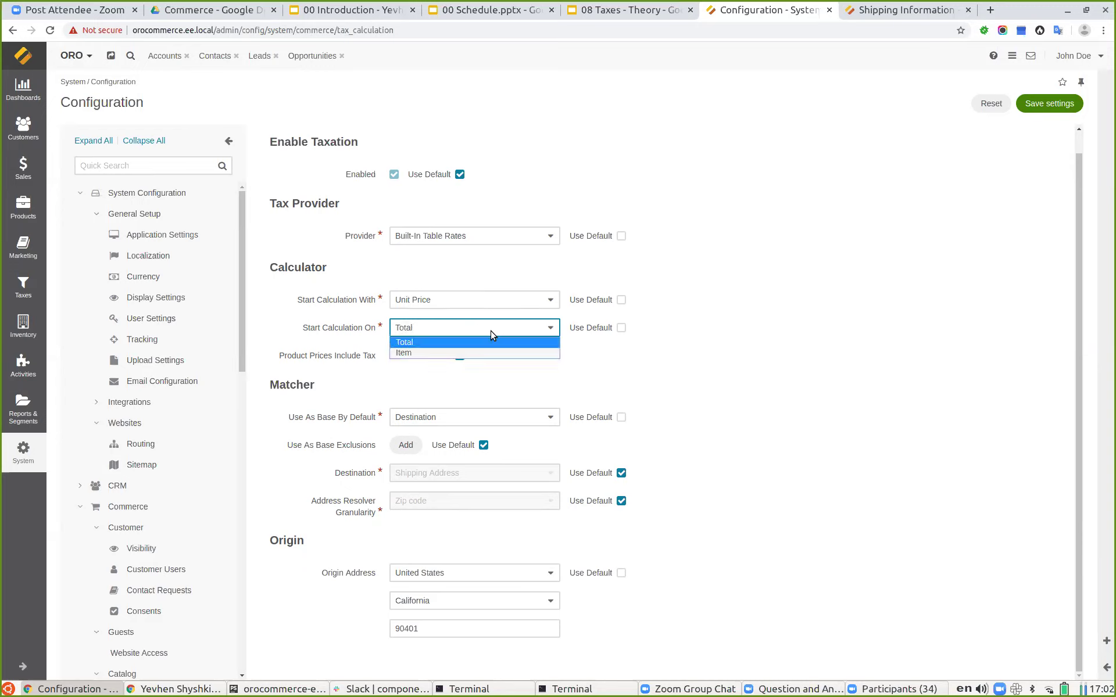
left_click(488, 331)
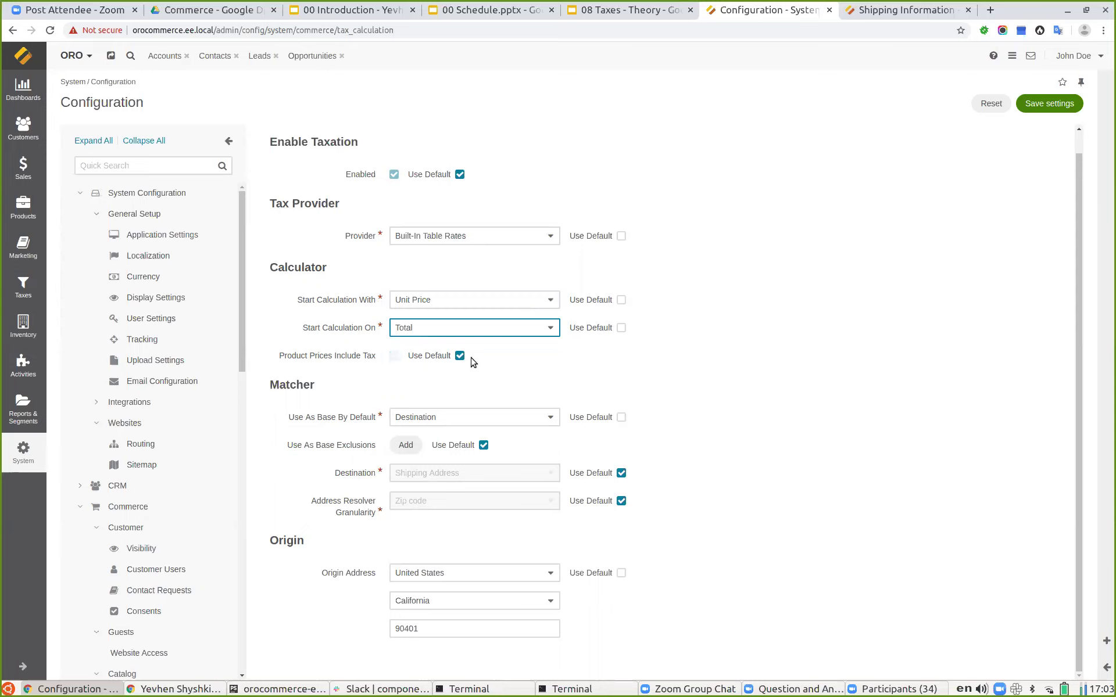
- Enable Product Prices Include Tax instead of its default and restore the defaults of both Start Calculation settings
left_click(460, 357)
left_click(621, 299)
left_click(621, 328)
left_click(394, 355)
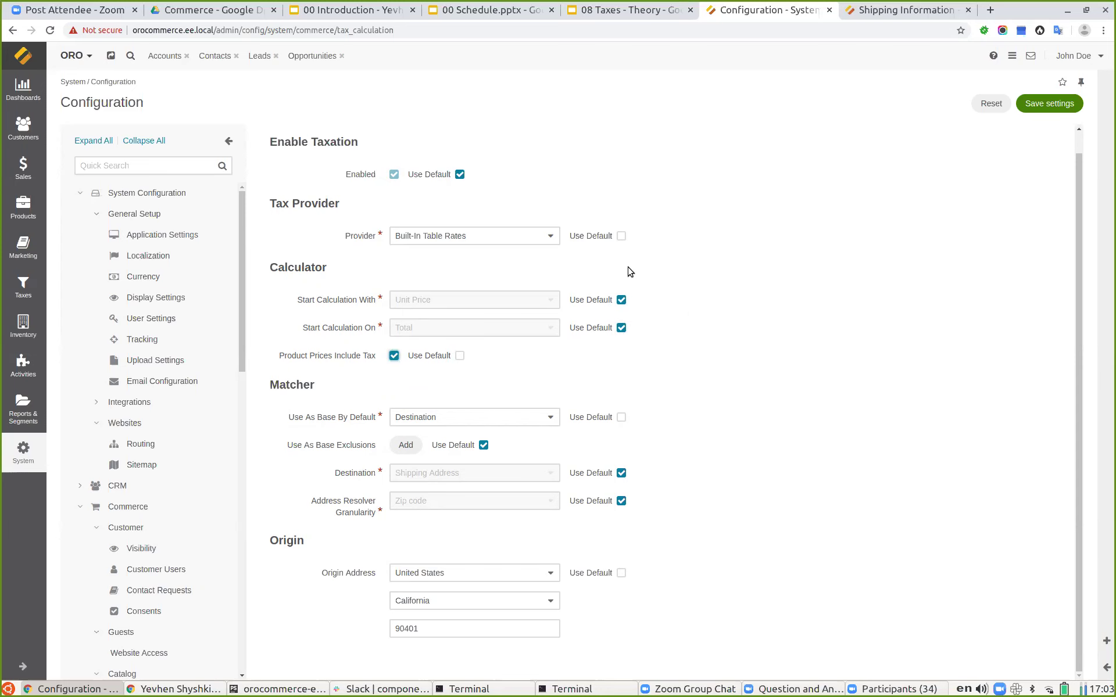
- Examine the subtotal, tax and total in the storefront checkout's order summary against the Product Prices Include Tax setting
left_click(903, 12)
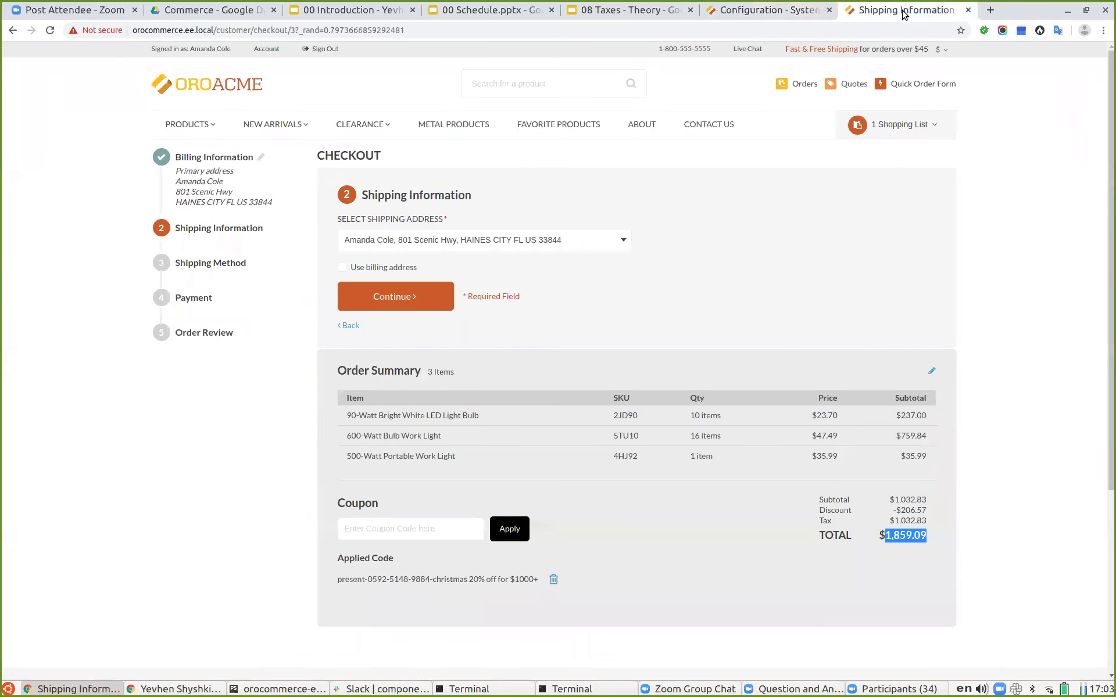
left_click(876, 561)
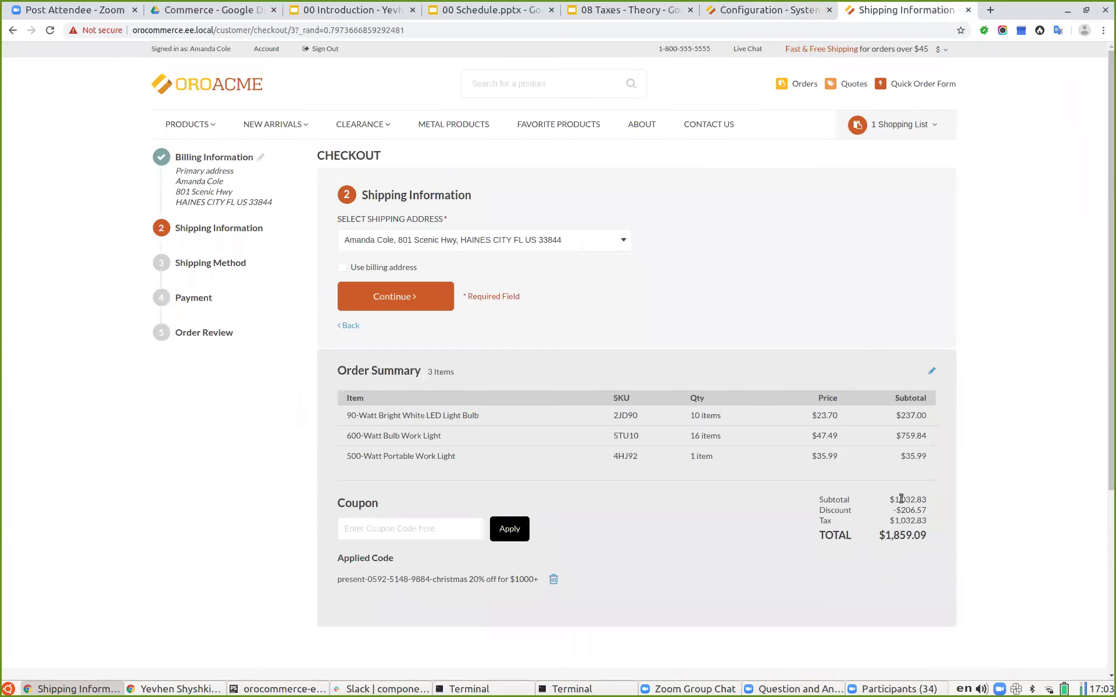
left_click_drag(906, 503, 924, 530)
left_click(900, 524)
left_click(763, 11)
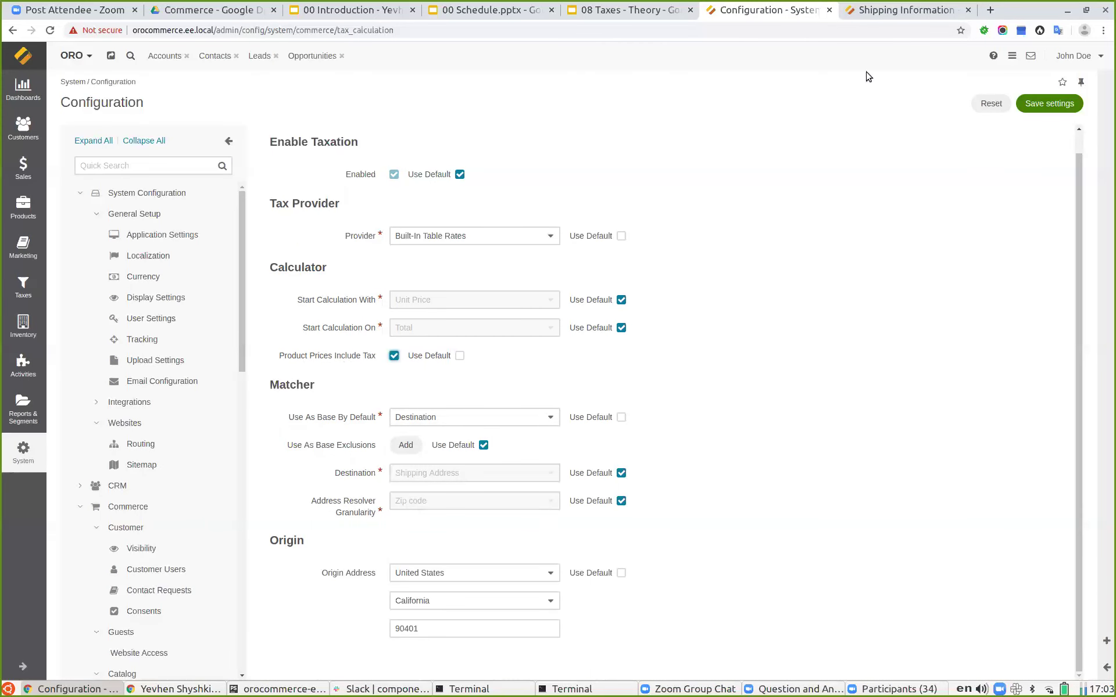
left_click(864, 11)
left_click_drag(899, 499, 923, 500)
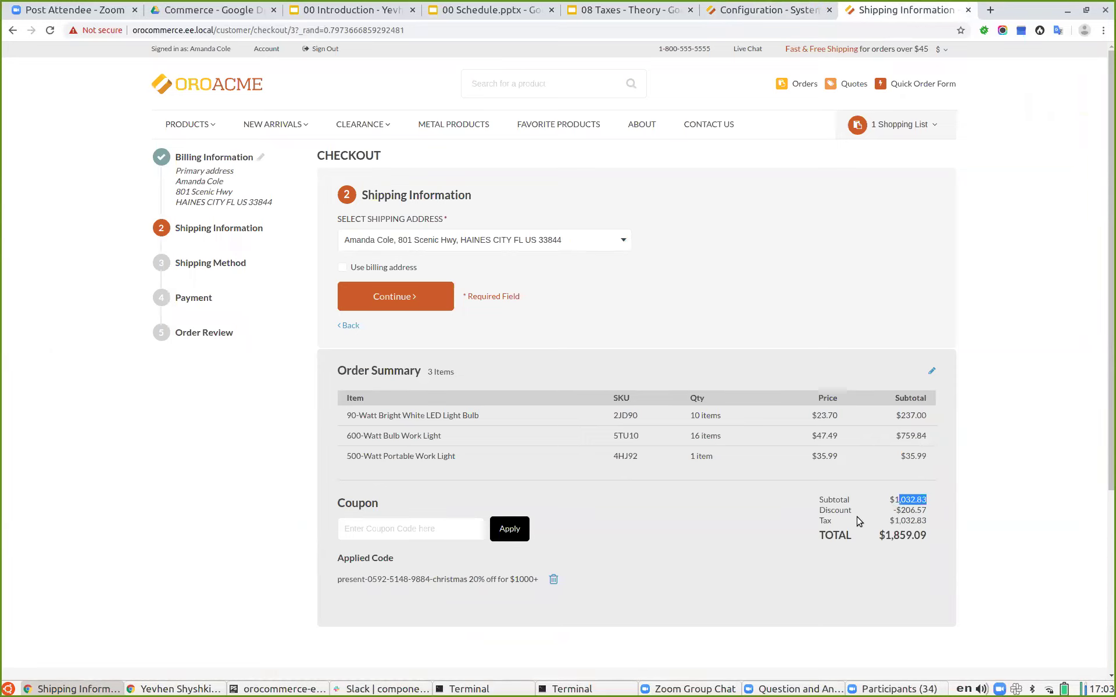
- Save the tax calculation settings, reload the storefront checkout and check the tax in its order summary
left_click(769, 11)
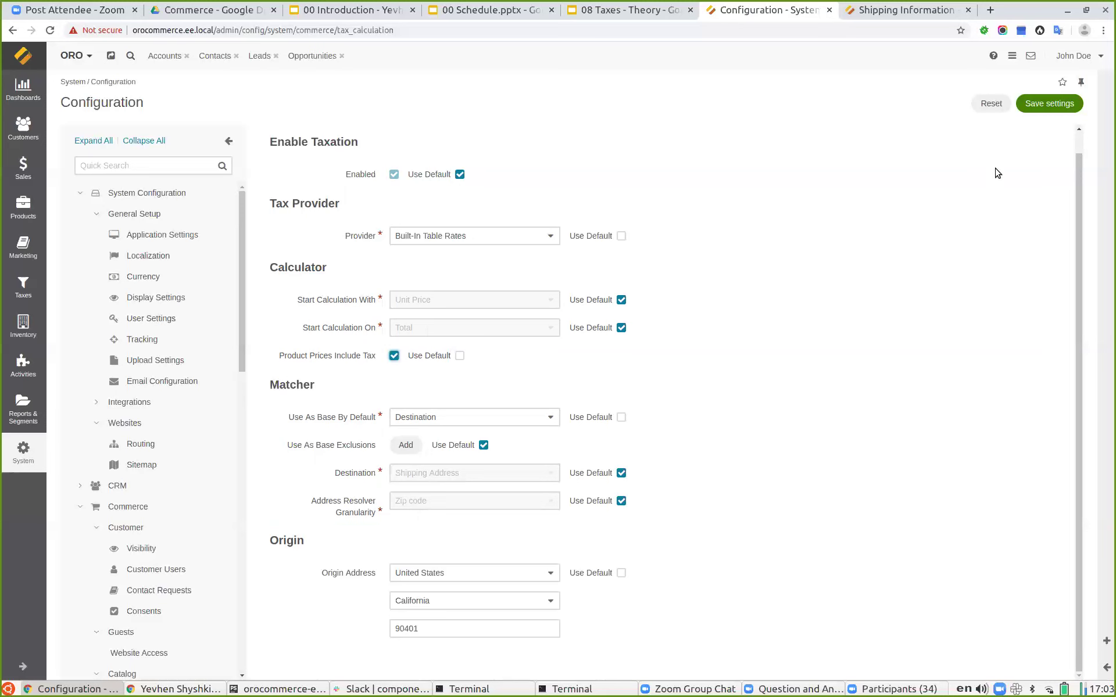
left_click(1046, 104)
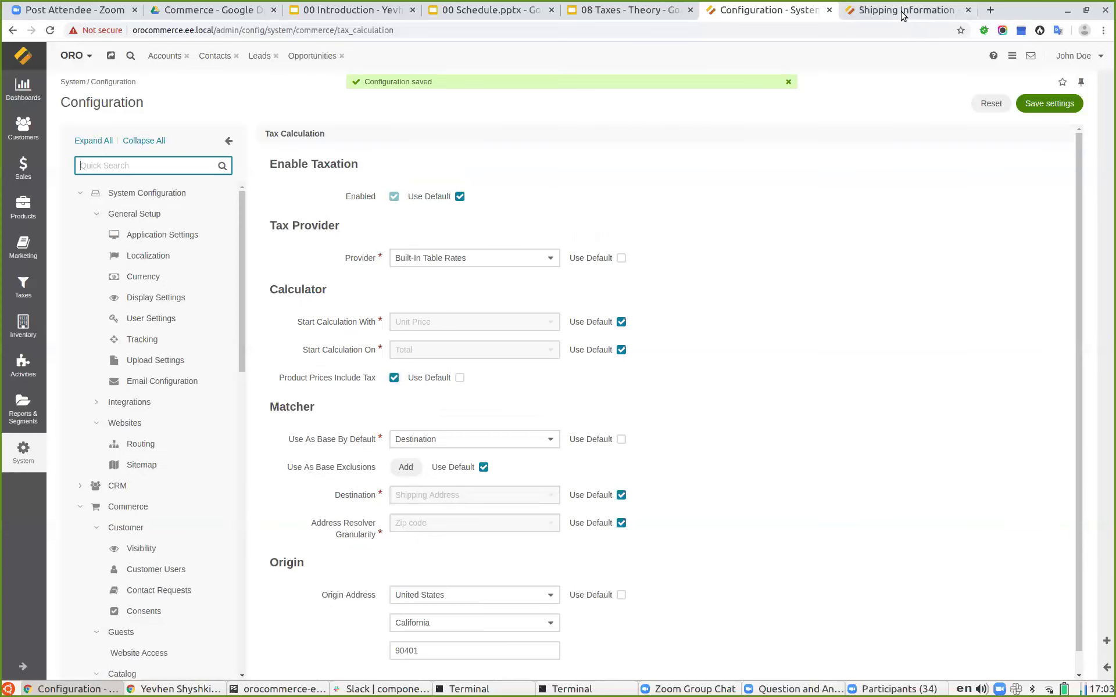
left_click(905, 12)
left_click(49, 31)
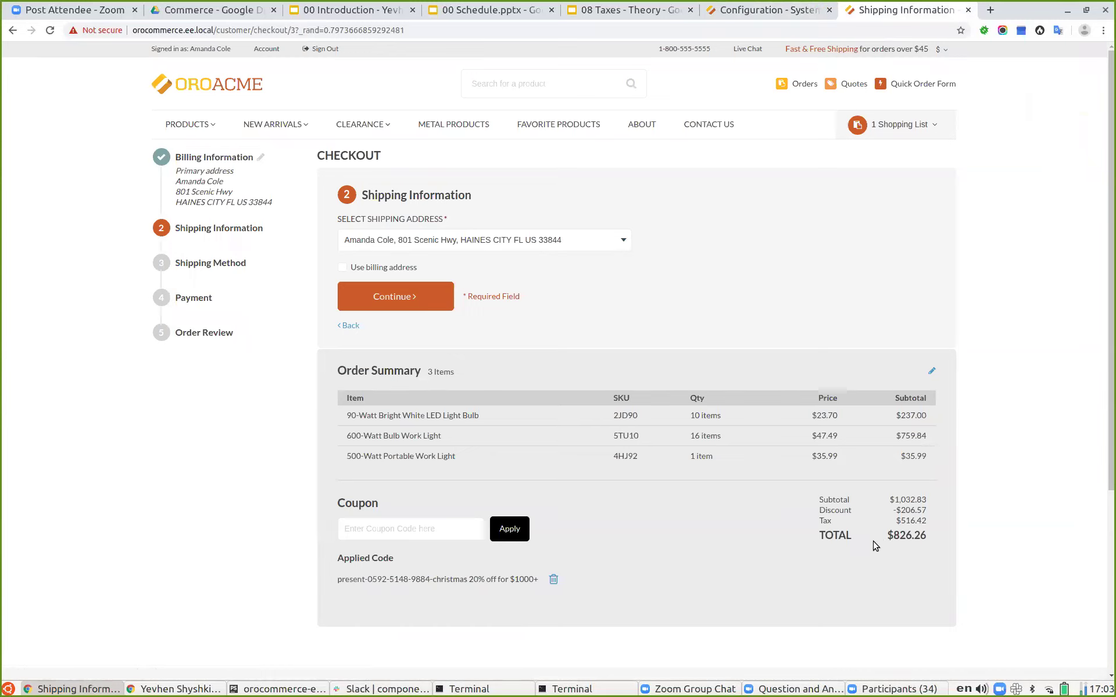
left_click_drag(909, 521, 924, 521)
left_click(894, 509)
- Return to the Tax Calculation settings and review the options of the matcher's Use As Base By Default
left_click(760, 14)
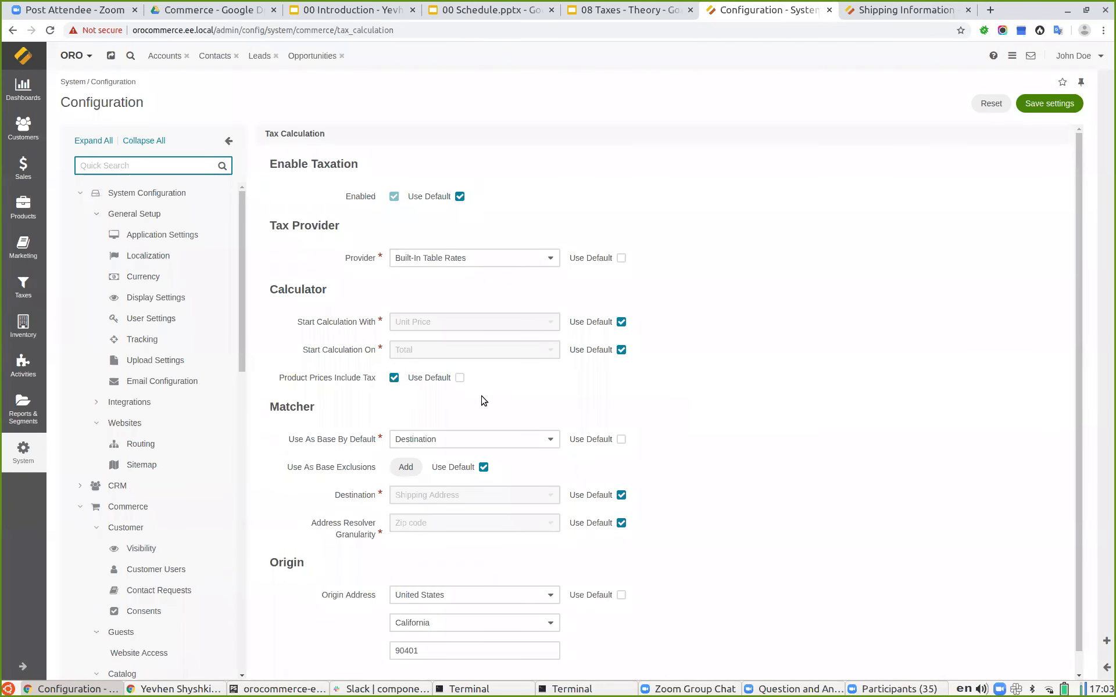
left_click(482, 442)
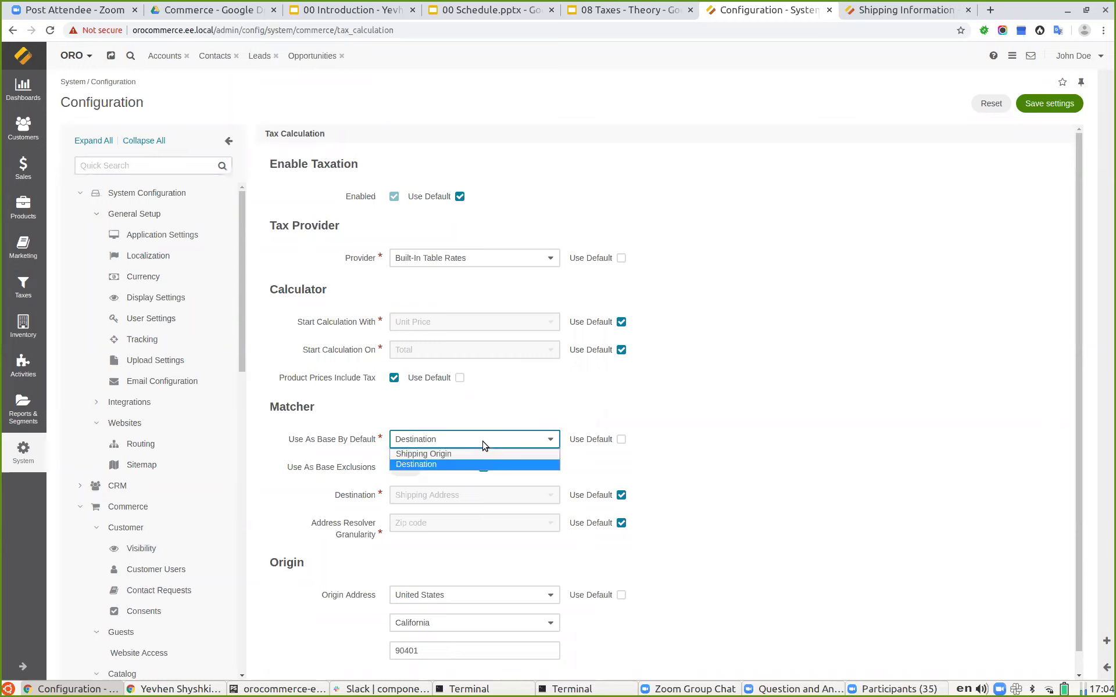
left_click(501, 408)
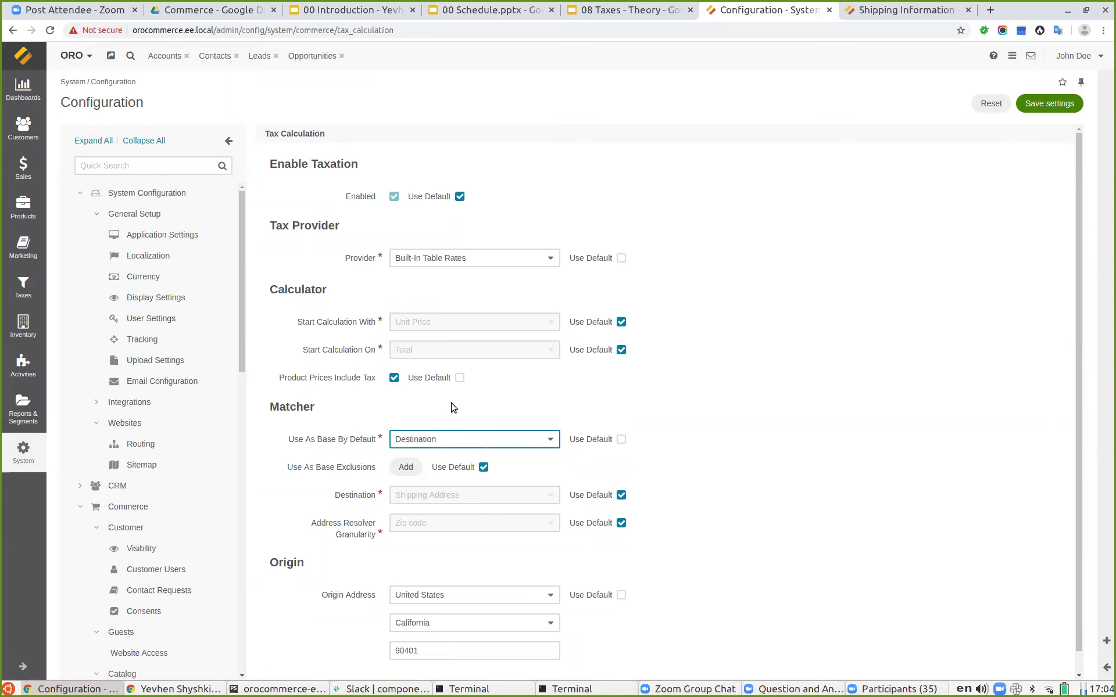
left_click(442, 442)
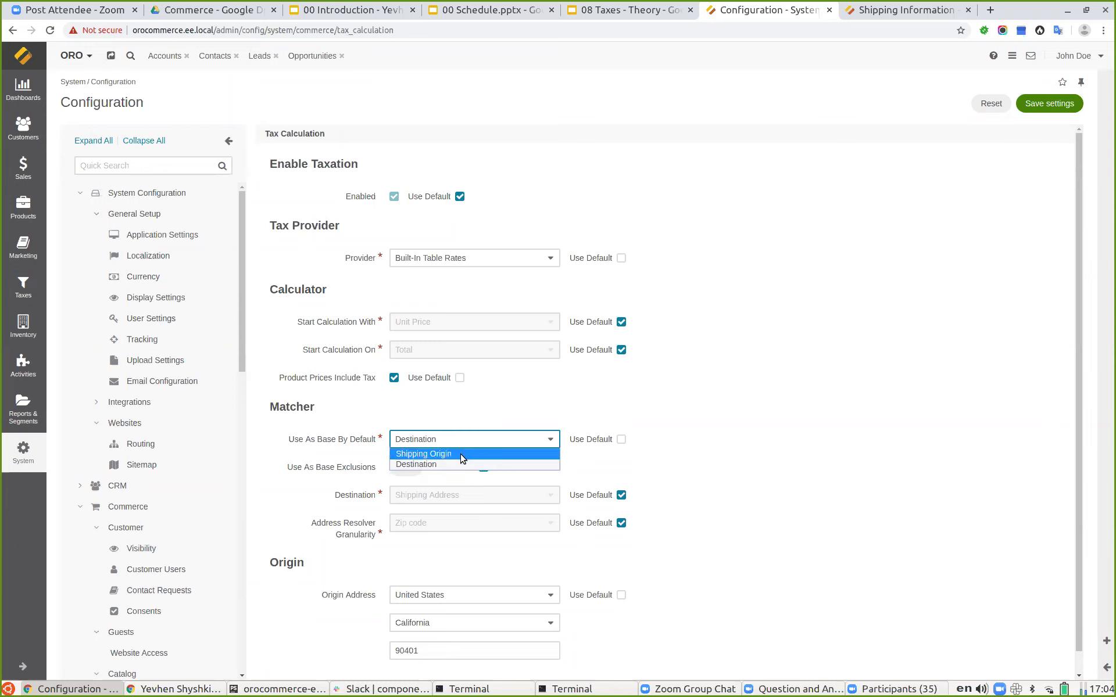
left_click(760, 421)
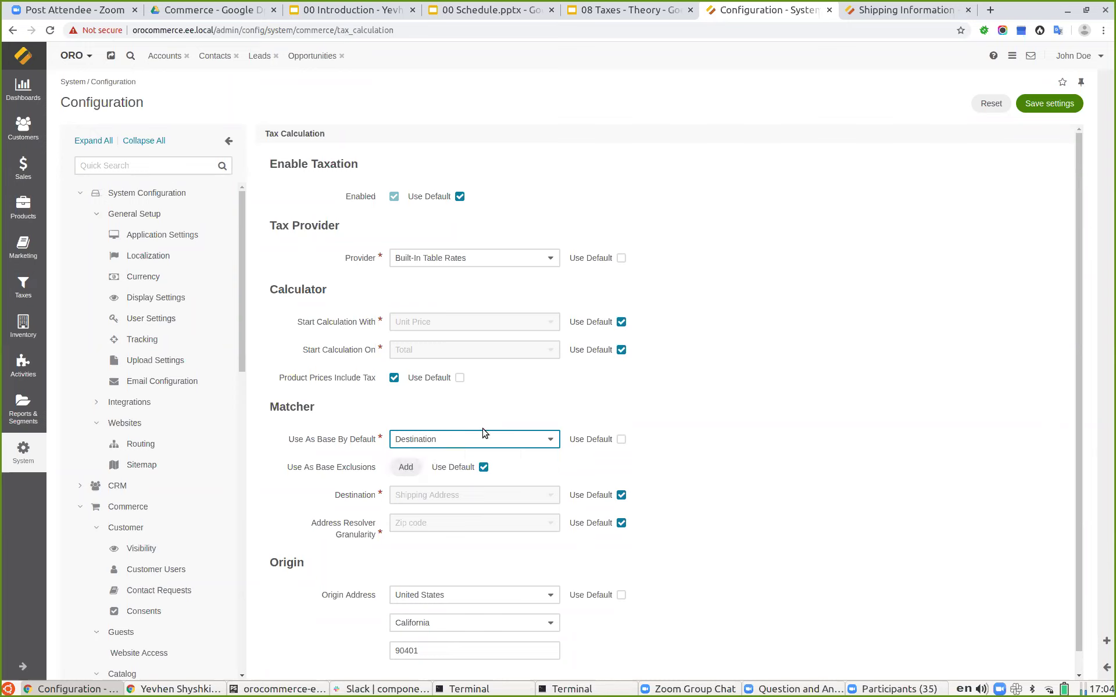
- Override the matcher's Destination default, review its address options, and restore the default
left_click(621, 495)
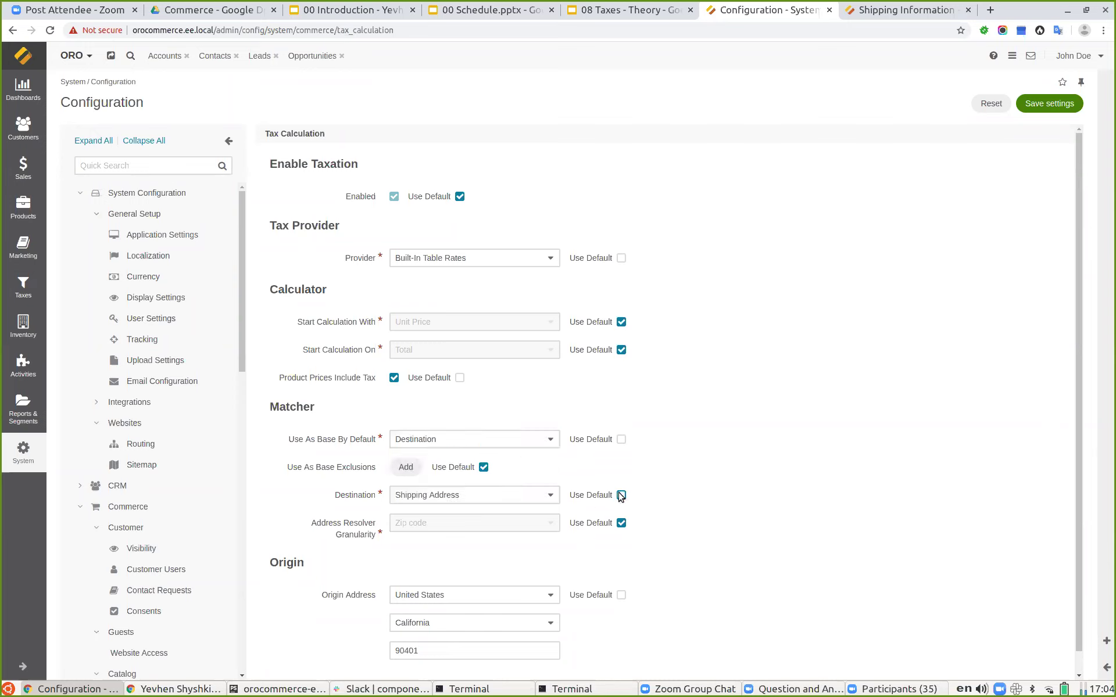
left_click(446, 499)
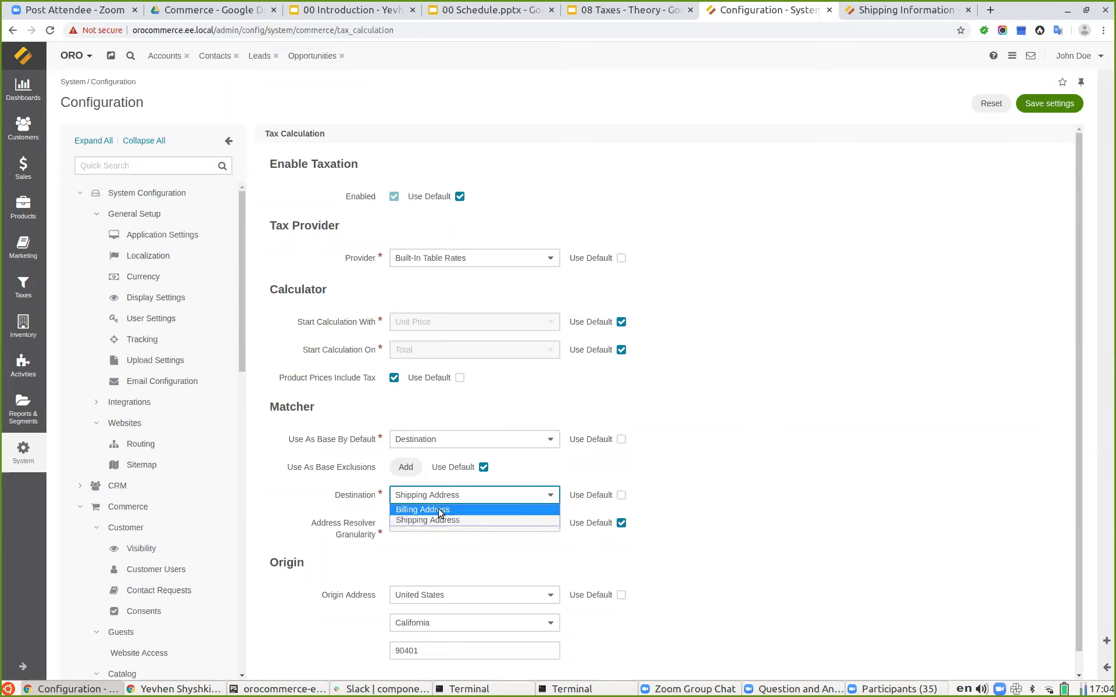
left_click(778, 532)
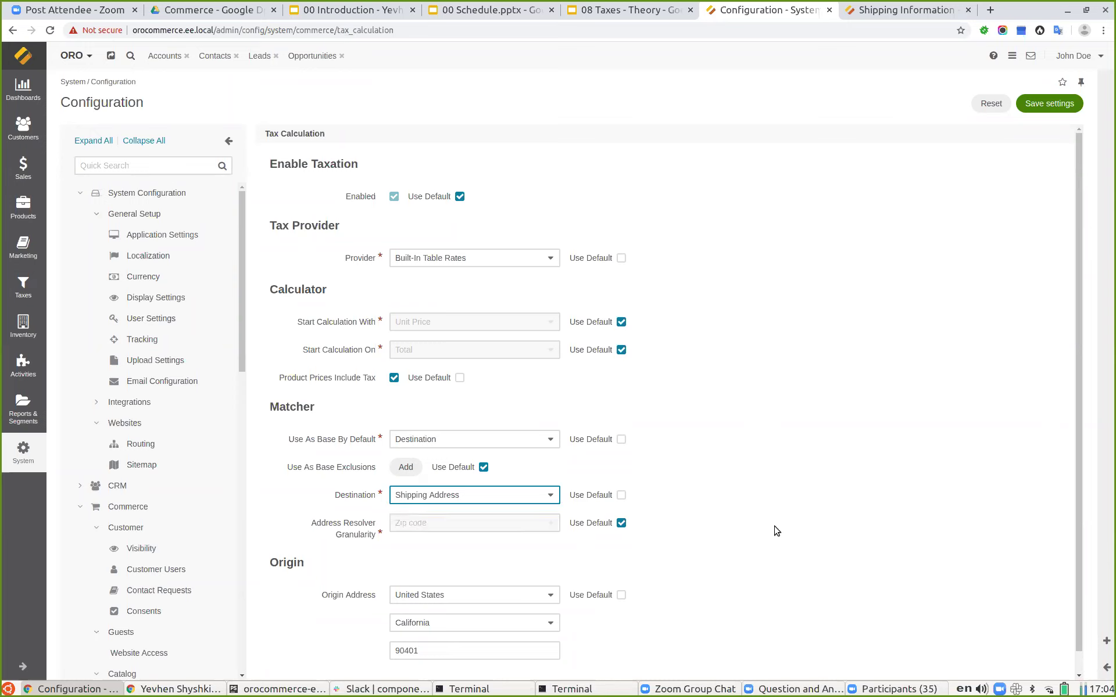
left_click(621, 495)
- Set the matcher's Use As Base By Default to Shipping Origin
left_click(478, 441)
left_click(459, 454)
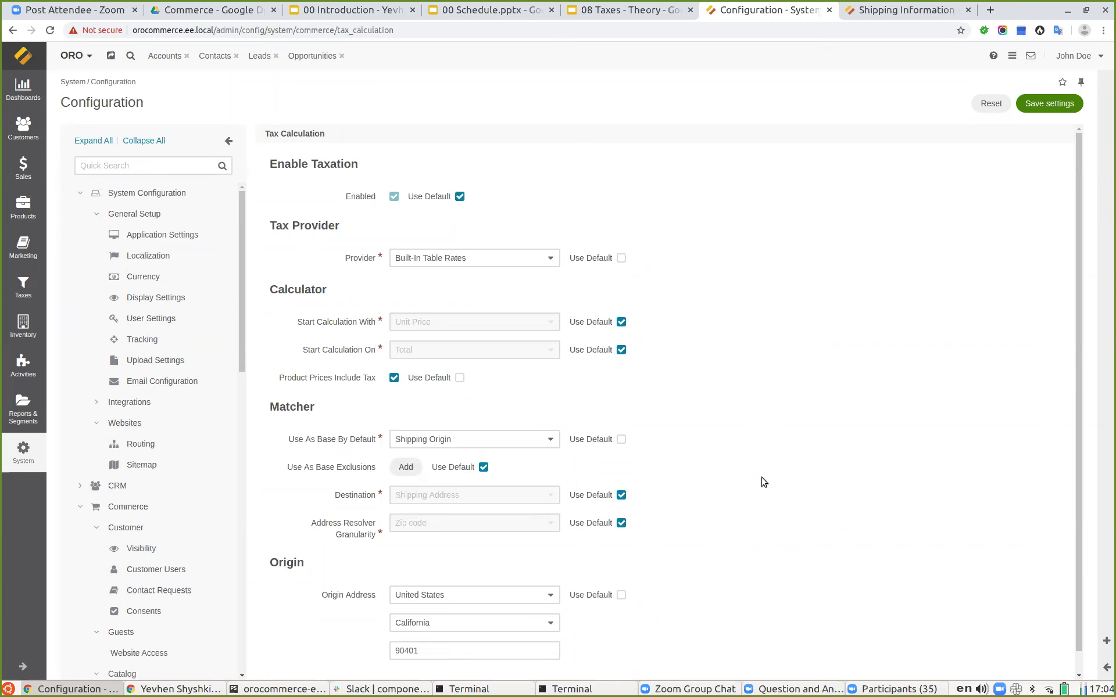
- Review the Origin Address fields in the Tax Calculation settings
scroll(616, 564, "down", 1)
left_click_drag(286, 582, 619, 649)
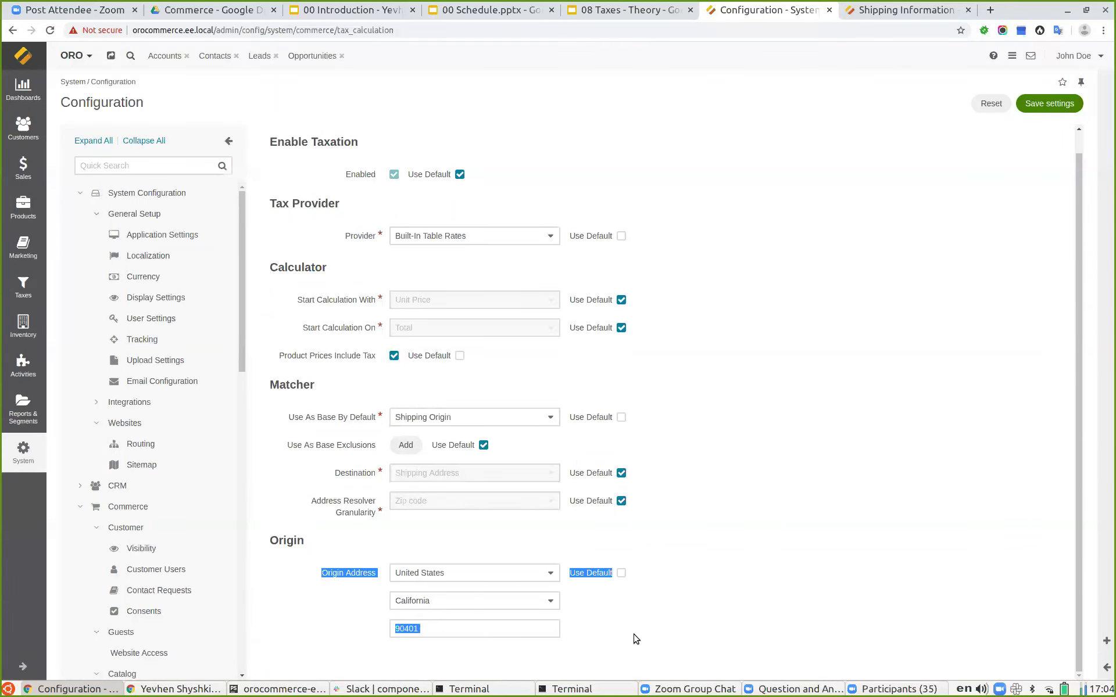
left_click(335, 575)
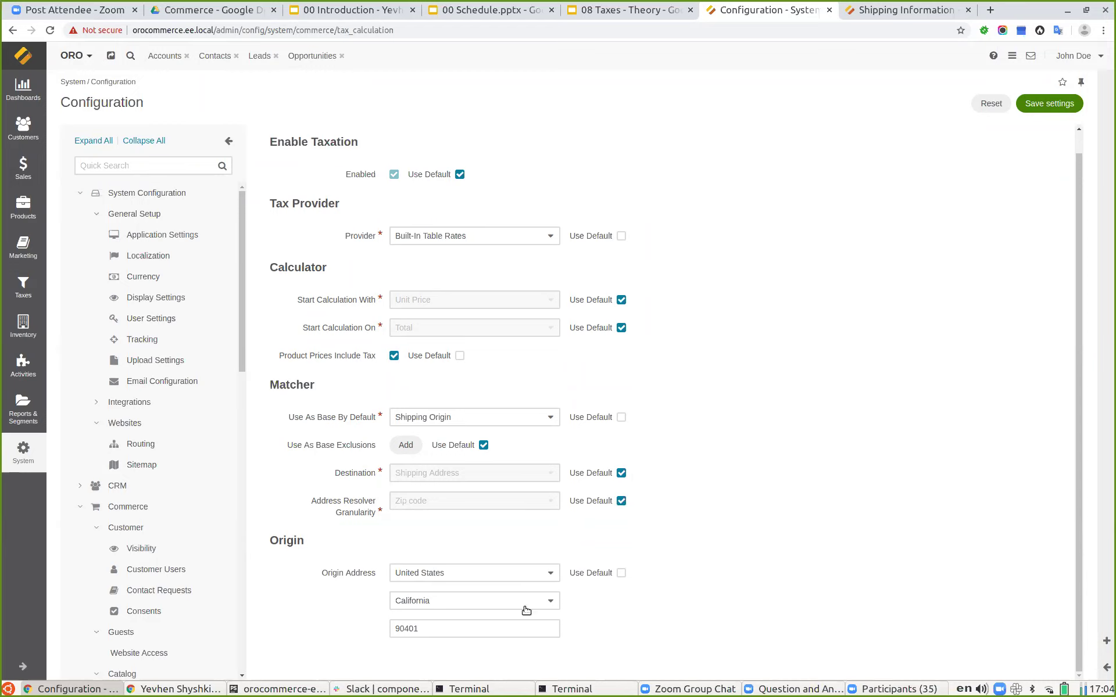
- Override the matcher's Use As Base Exclusions default and add an exclusion row that uses Destination, leaving its country and state empty
left_click(403, 445)
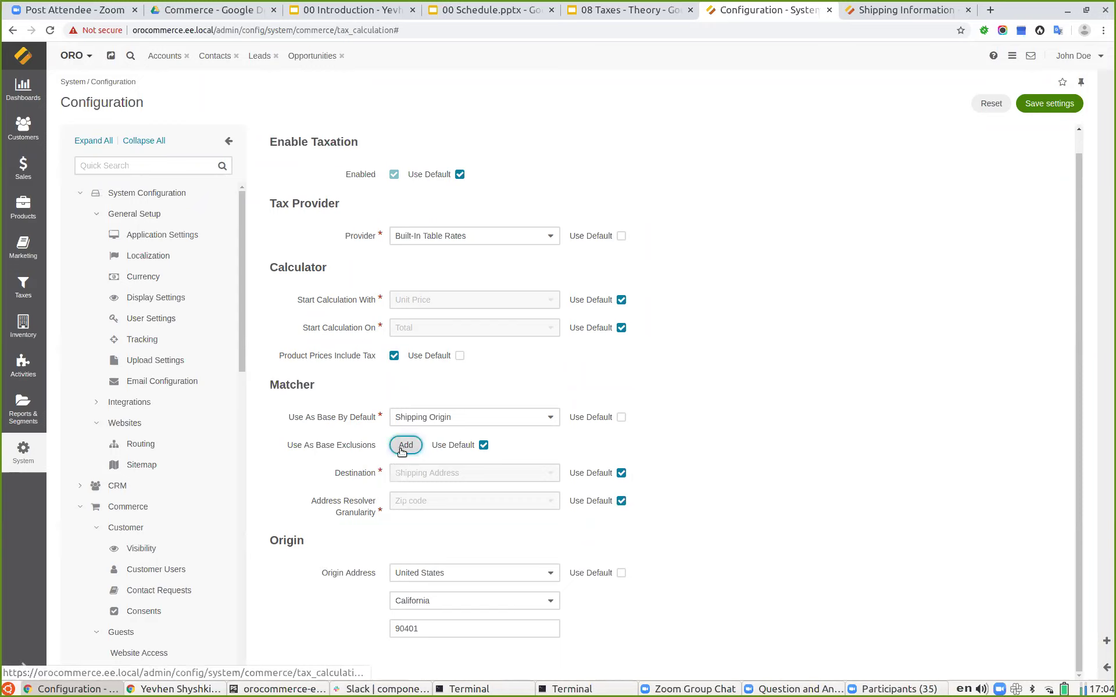
left_click(484, 445)
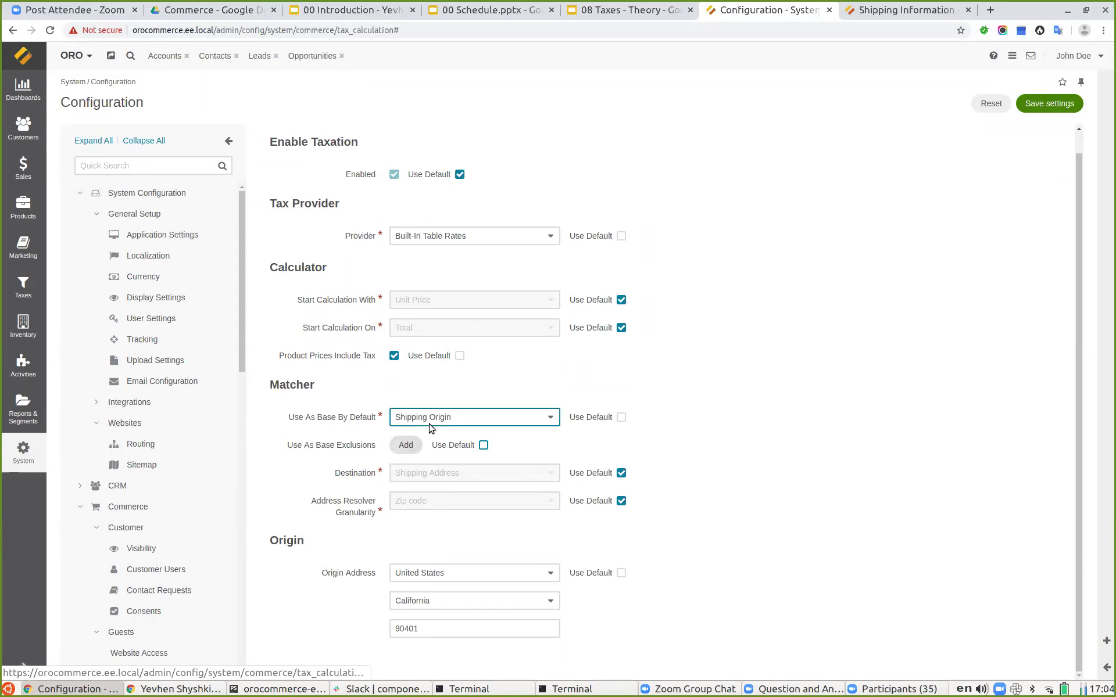
left_click(402, 446)
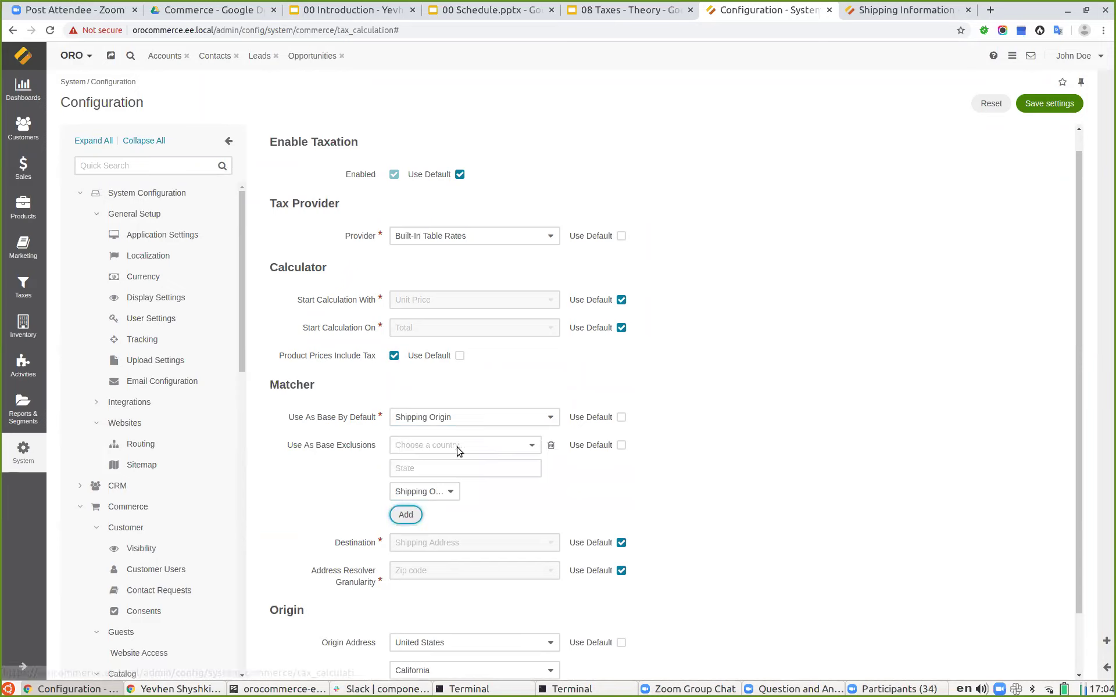
left_click(424, 492)
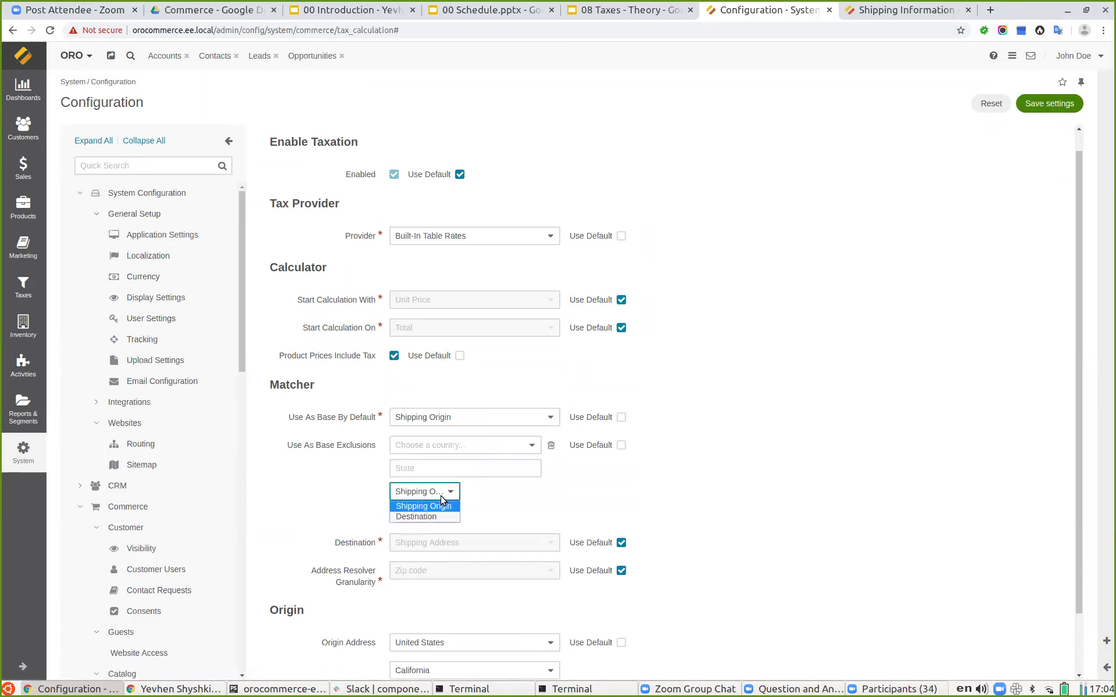
left_click(433, 517)
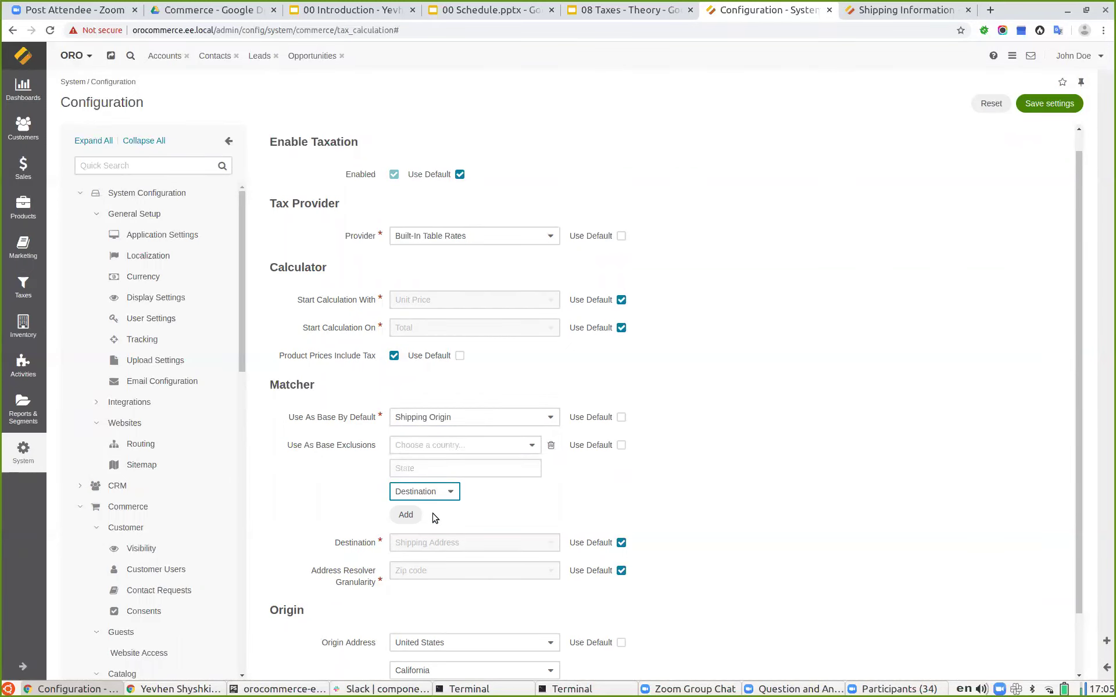
- Override the Address Resolver Granularity default and review its options, keeping Zip code
scroll(433, 518, "down", 2)
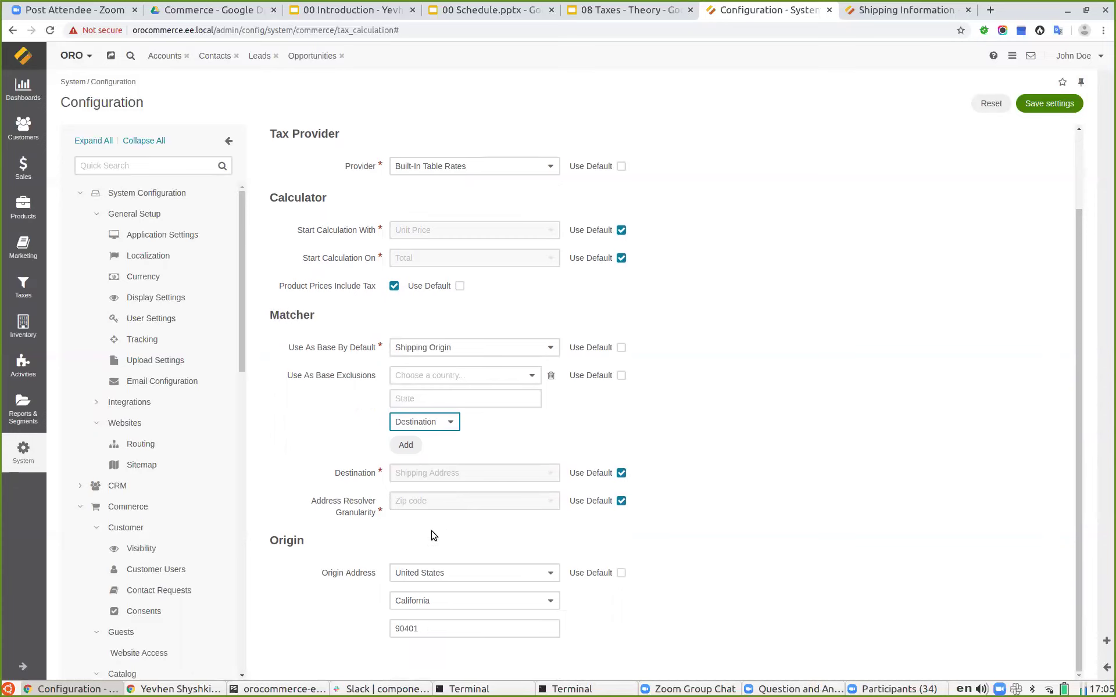
left_click(621, 501)
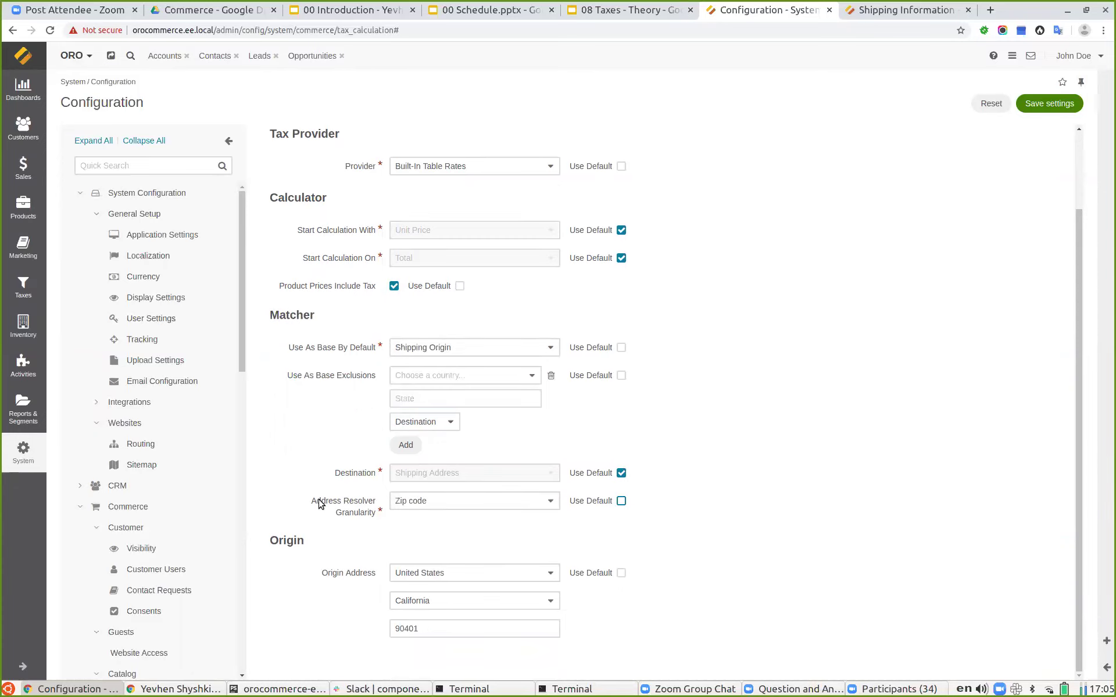
left_click(415, 507)
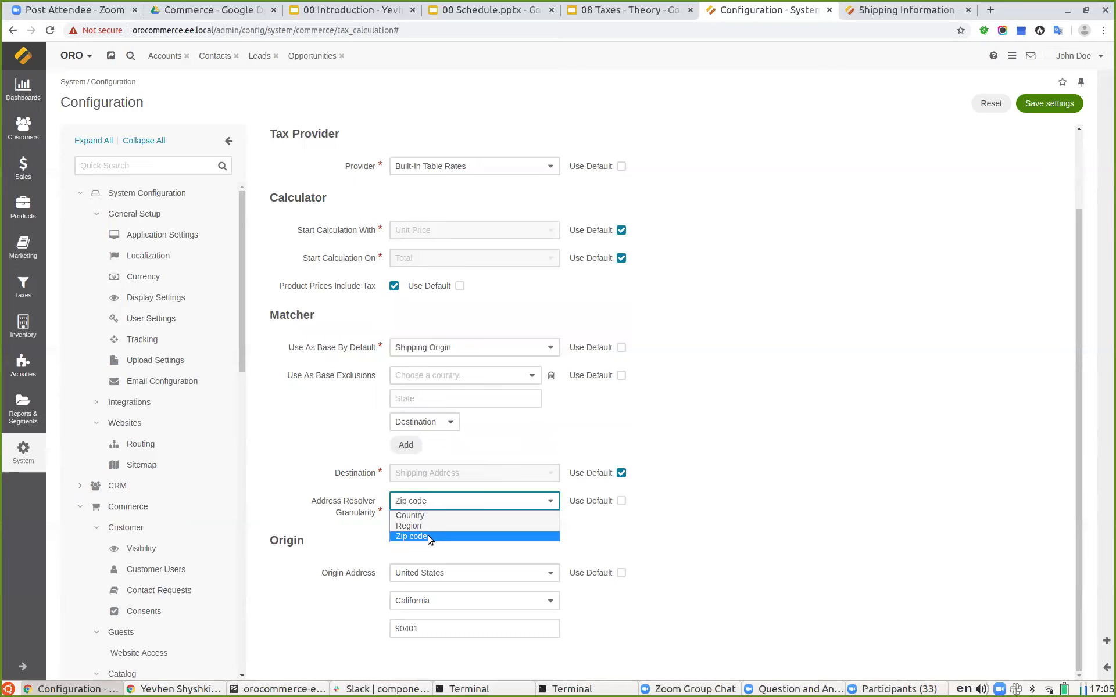
left_click(781, 510)
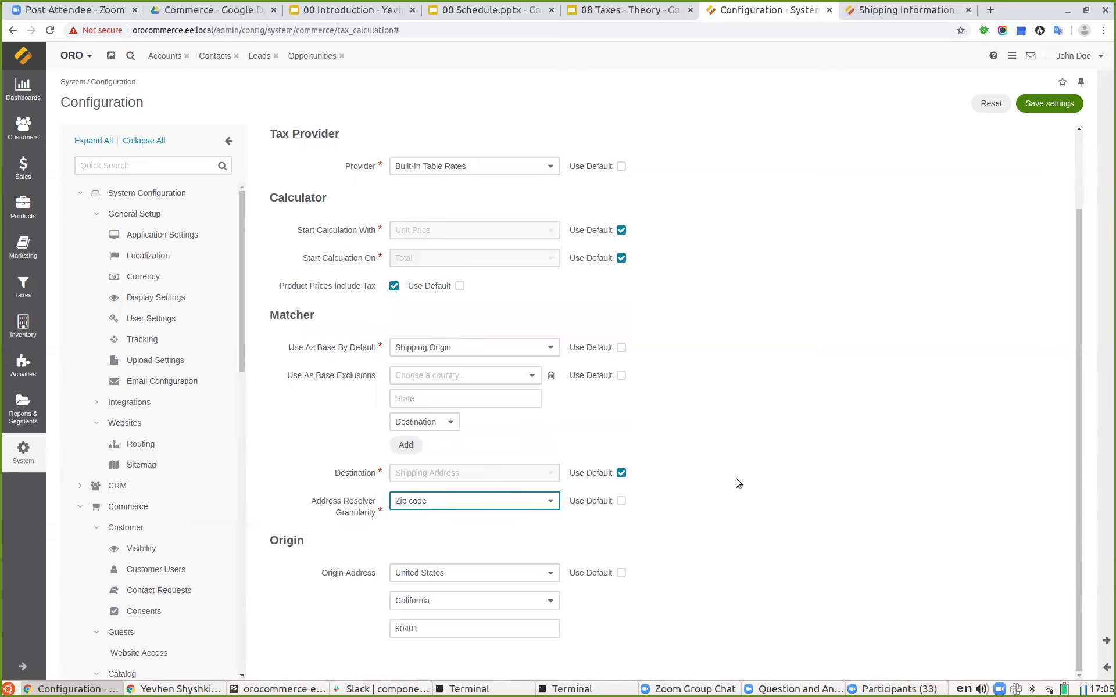
- Leave the Tax Calculation settings without saving and view the US Sales Tax settings under Taxation
scroll(161, 356, "down", 10)
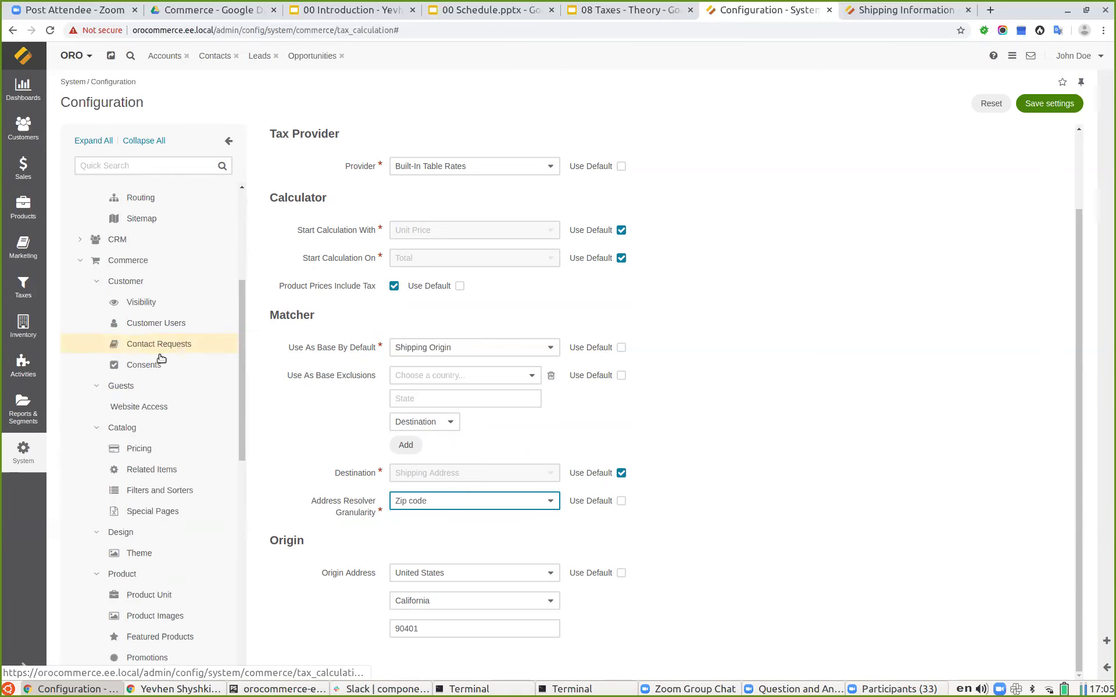
scroll(161, 356, "down", 4)
left_click(155, 497)
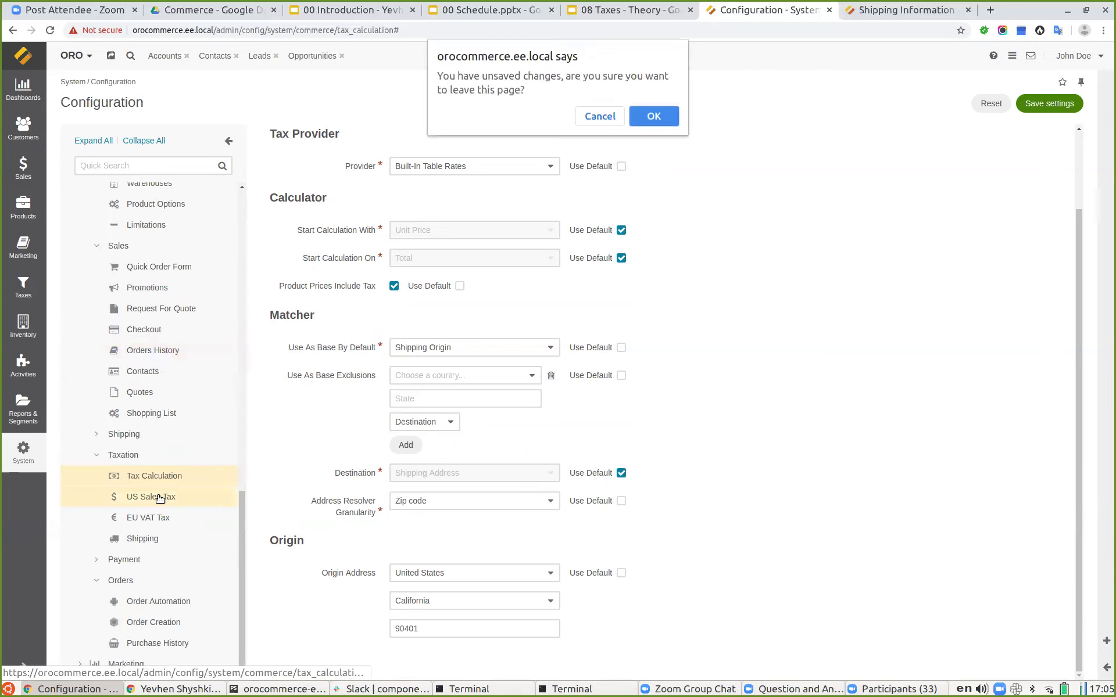
left_click(651, 116)
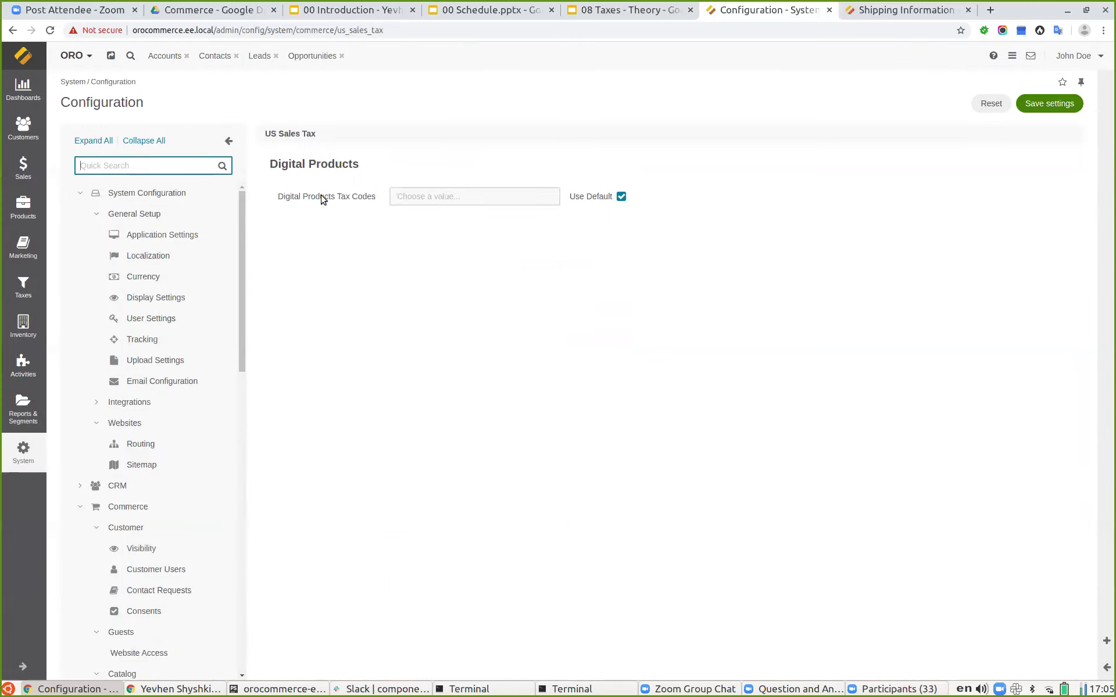
- View the EU VAT Tax settings and the Shipping tax settings under Taxation
scroll(209, 394, "down", 10)
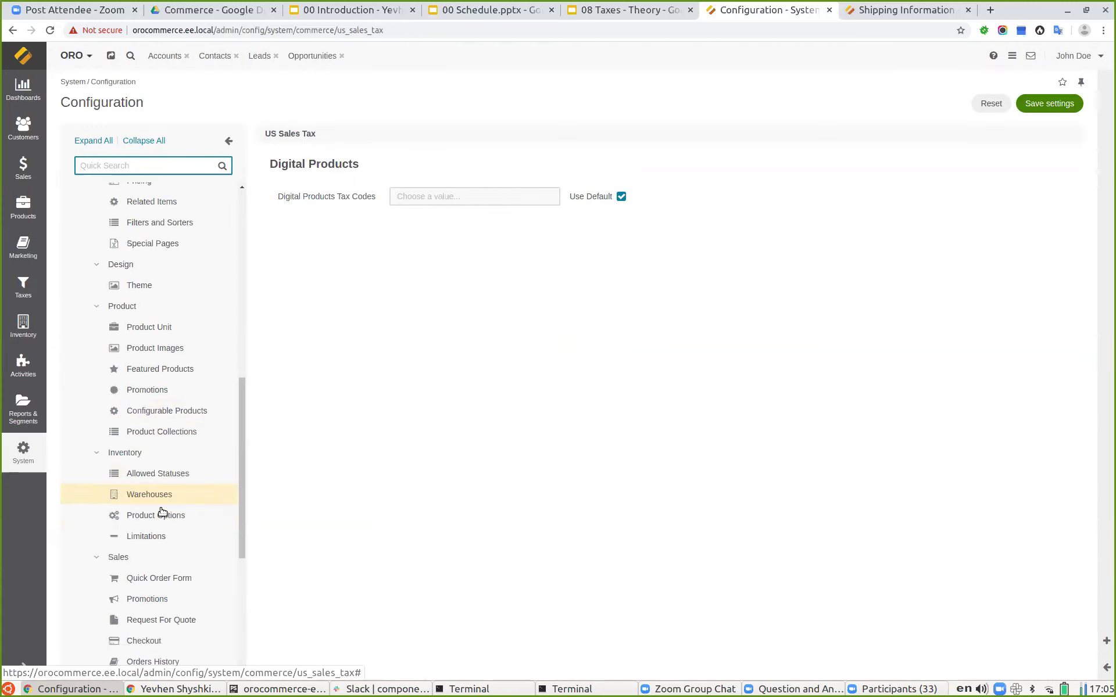
scroll(173, 644, "down", 3)
left_click(154, 542)
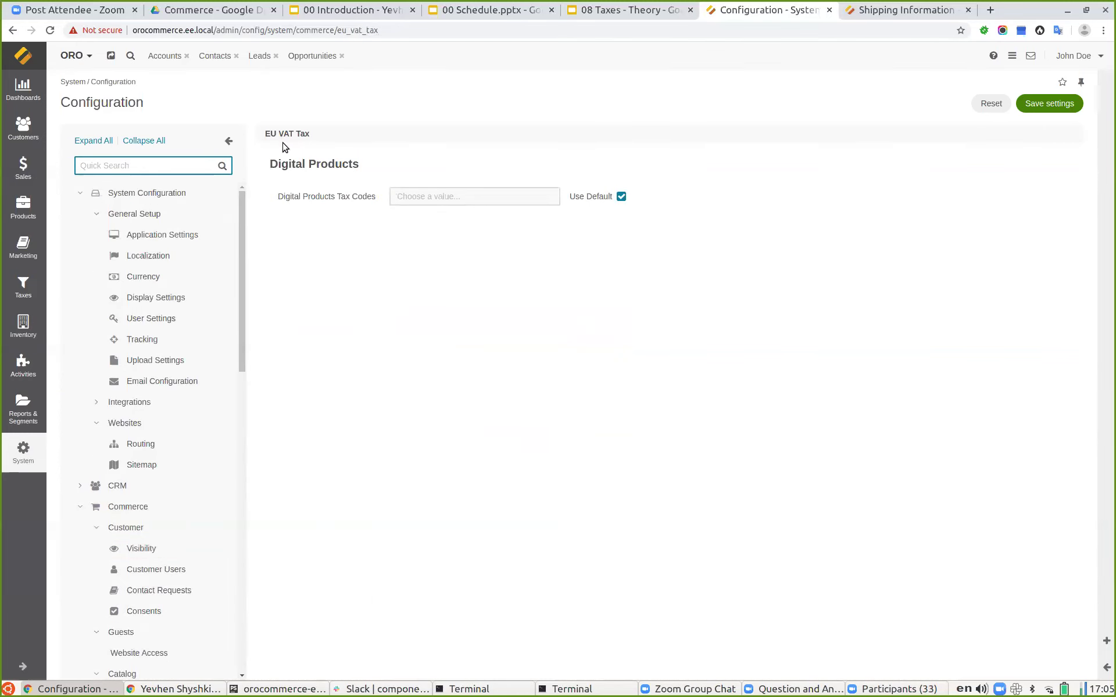
scroll(167, 442, "down", 8)
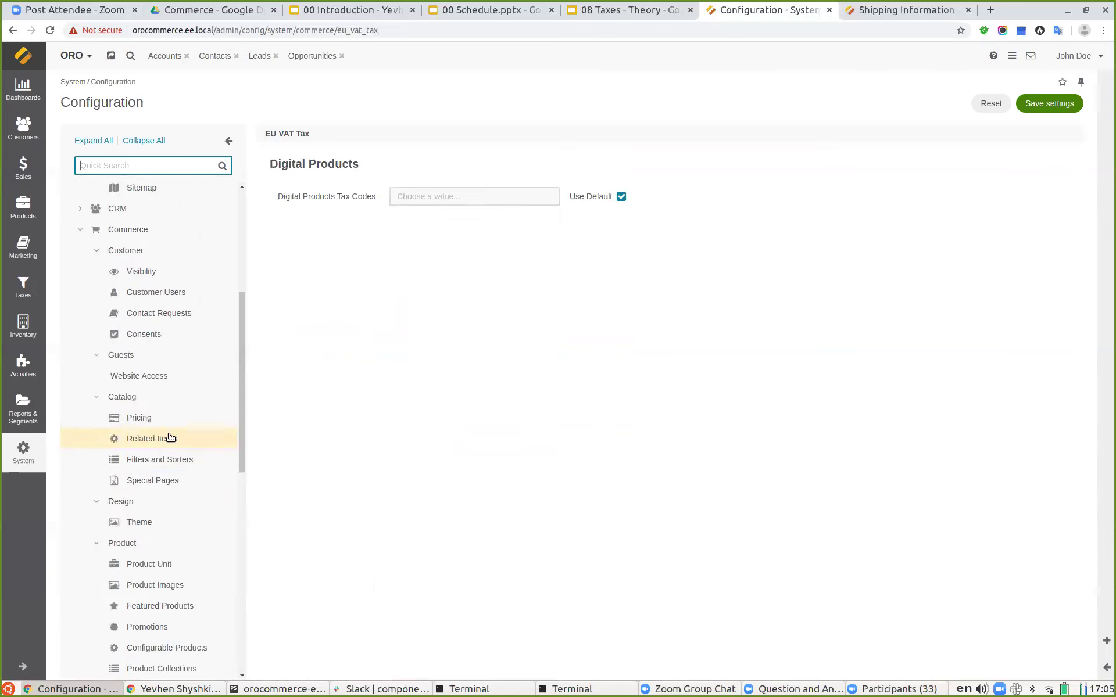
scroll(163, 424, "down", 6)
left_click(145, 538)
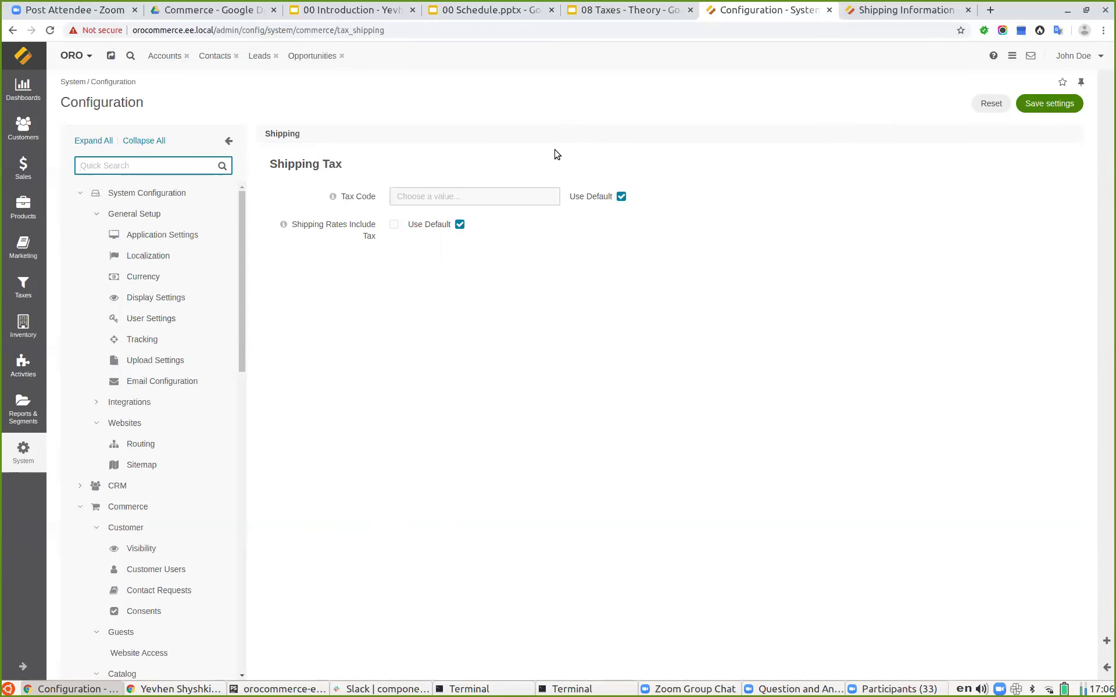
- Switch to the 08 Taxes - Theory slides and start presenting from the Data classes slide
left_click(601, 15)
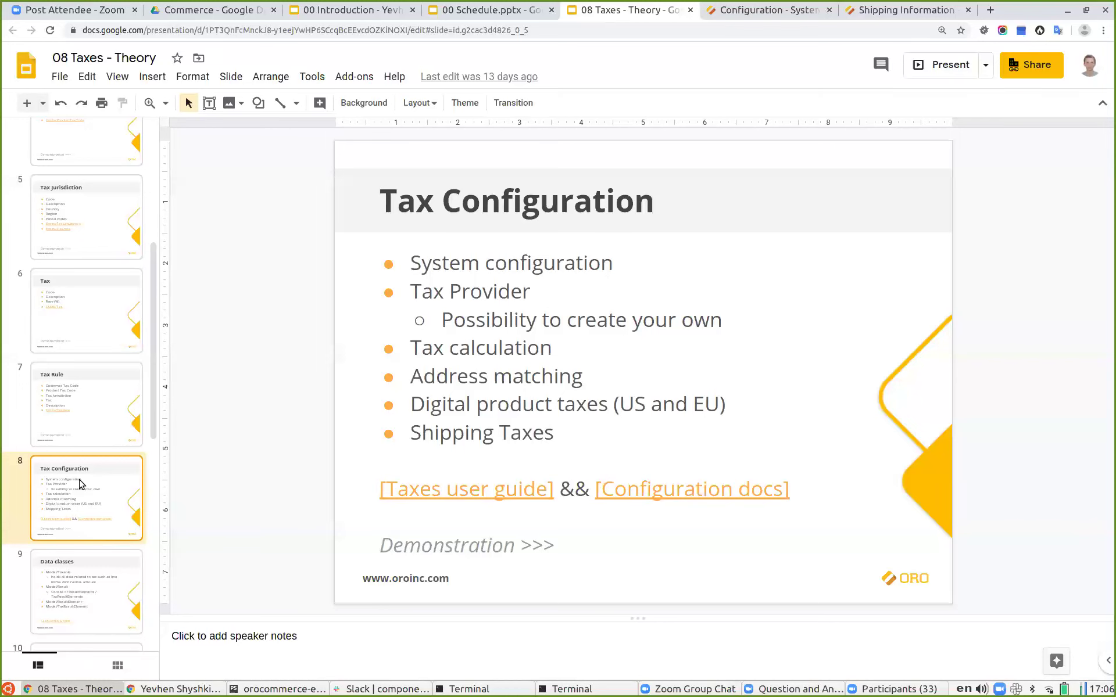
scroll(95, 570, "down", 2)
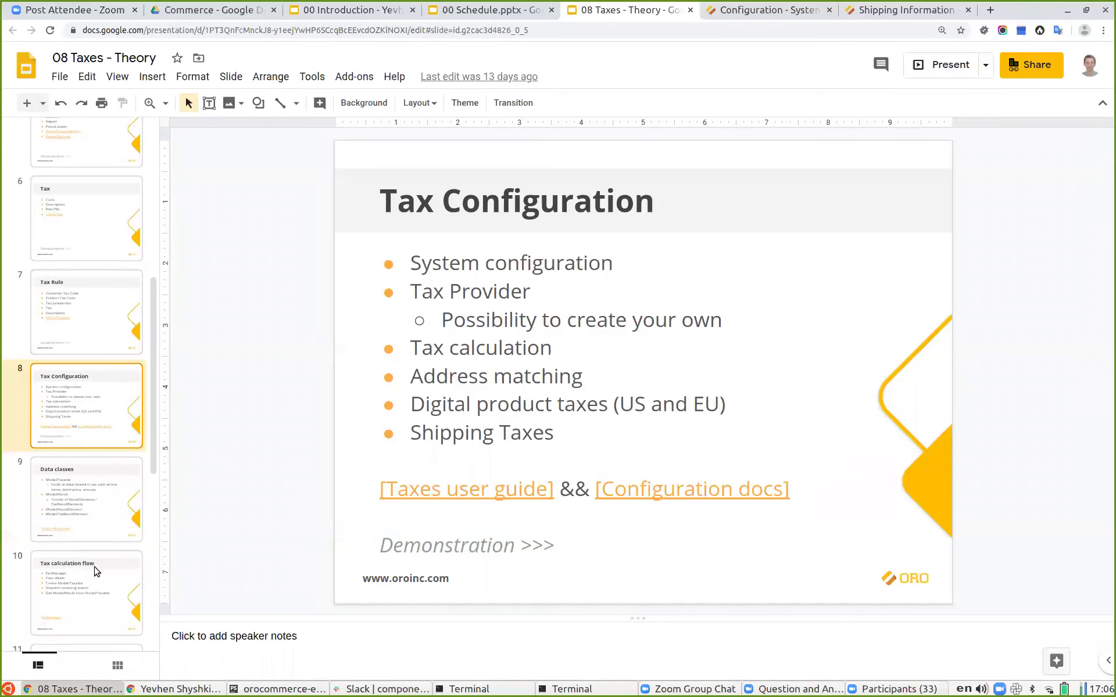
left_click(70, 500)
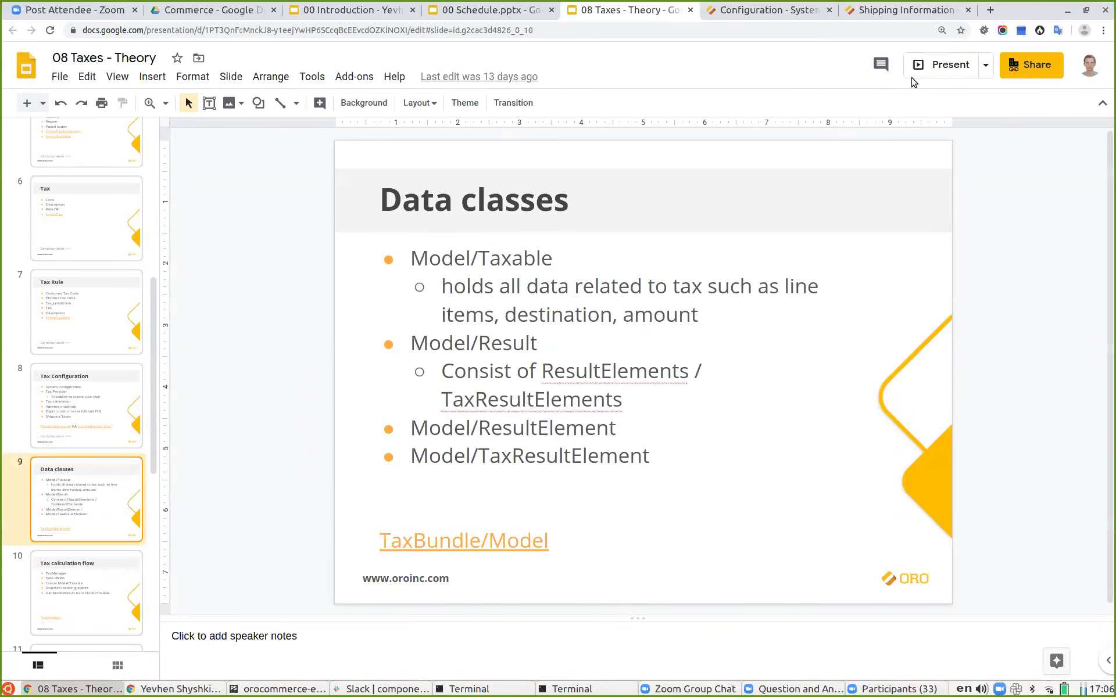
left_click(929, 72)
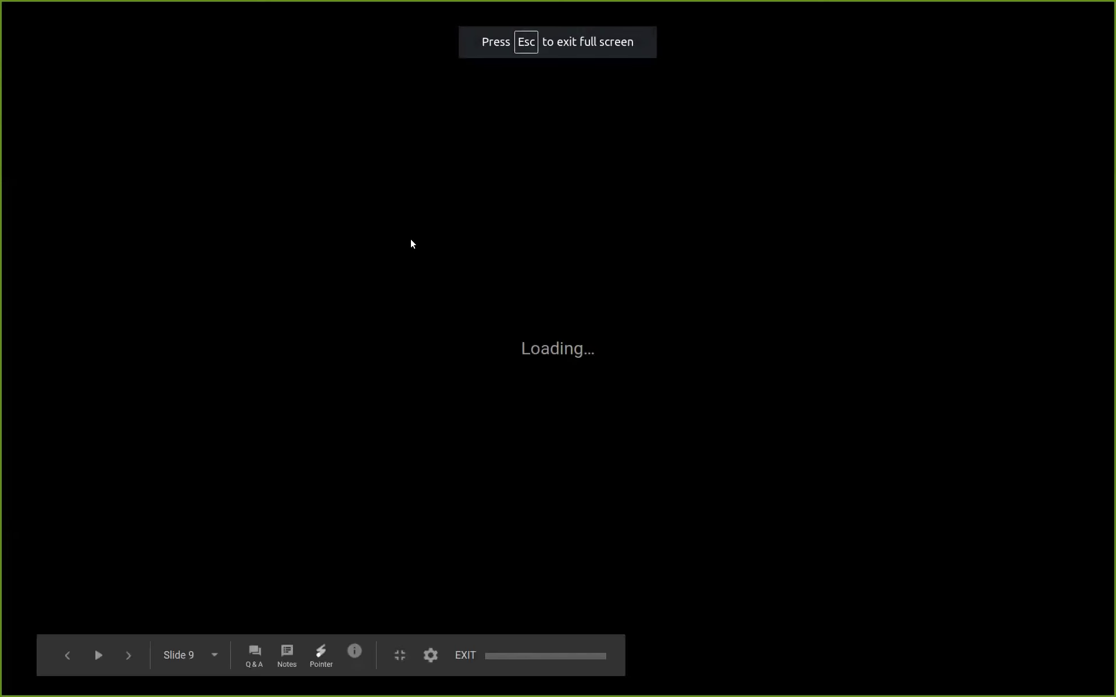
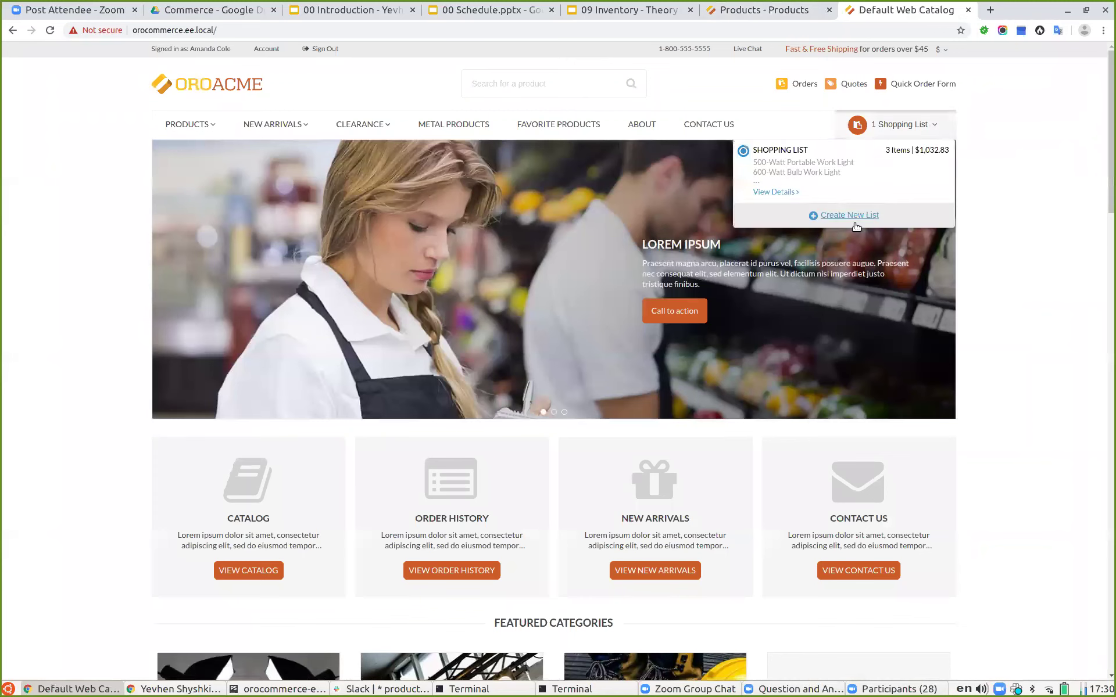
- Open the storefront shopping list's details and check the 90-Watt Bright White LED Light Bulb's product page and inventory status
left_click(782, 190)
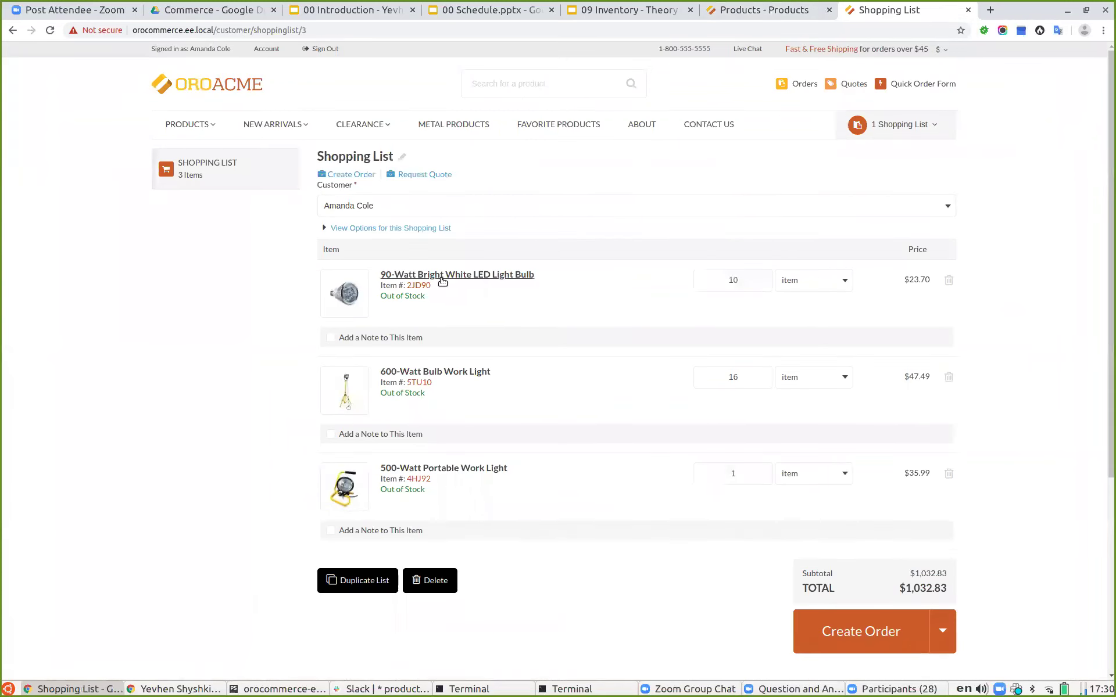
left_click(418, 278)
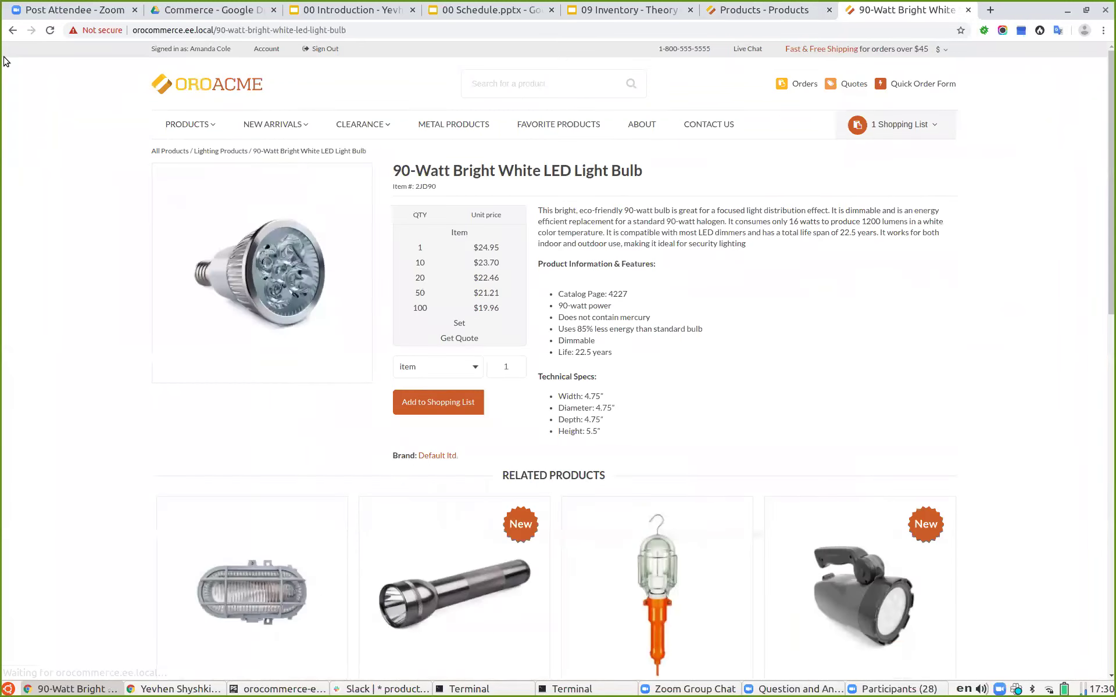
key("alt+Left")
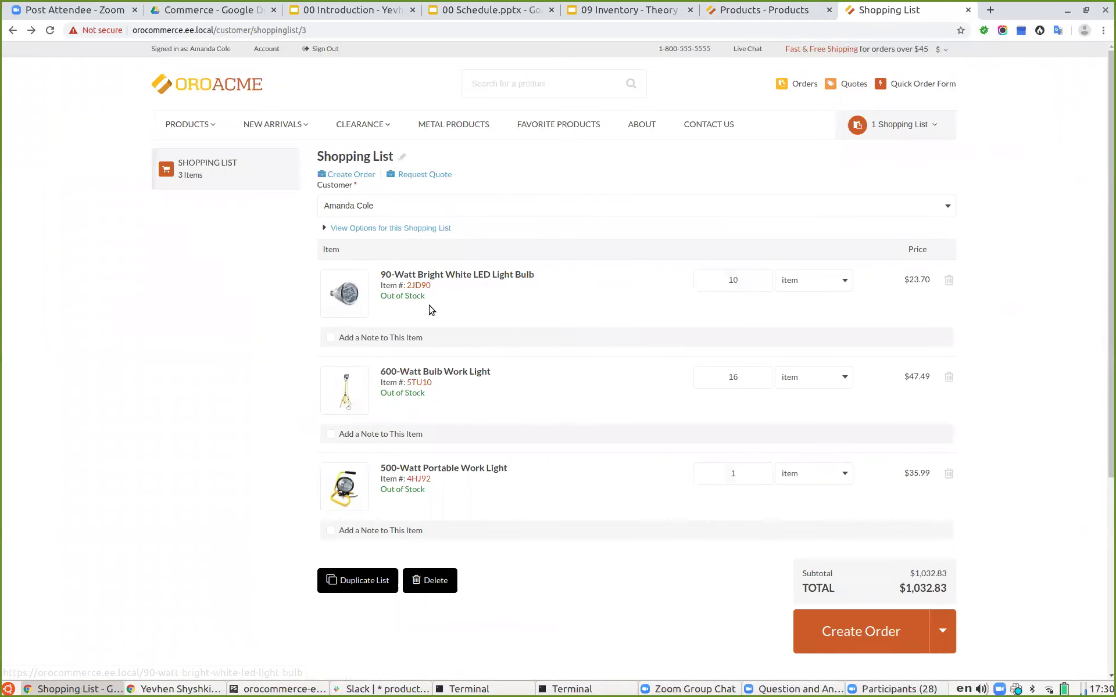
left_click_drag(424, 299, 381, 298)
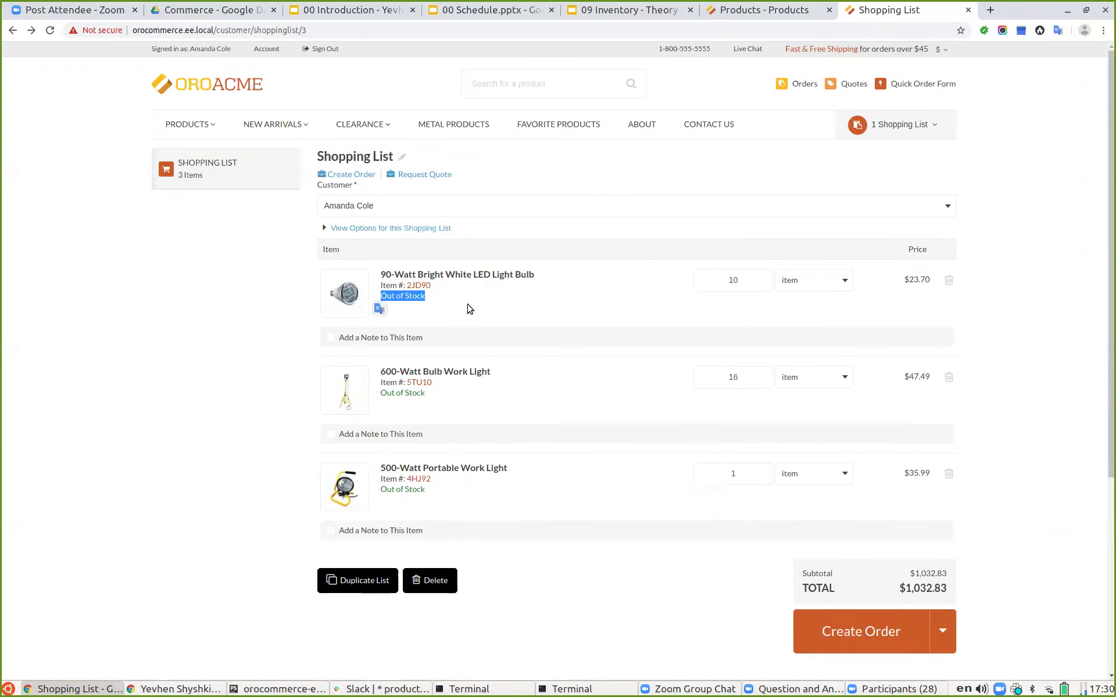
left_click(419, 296)
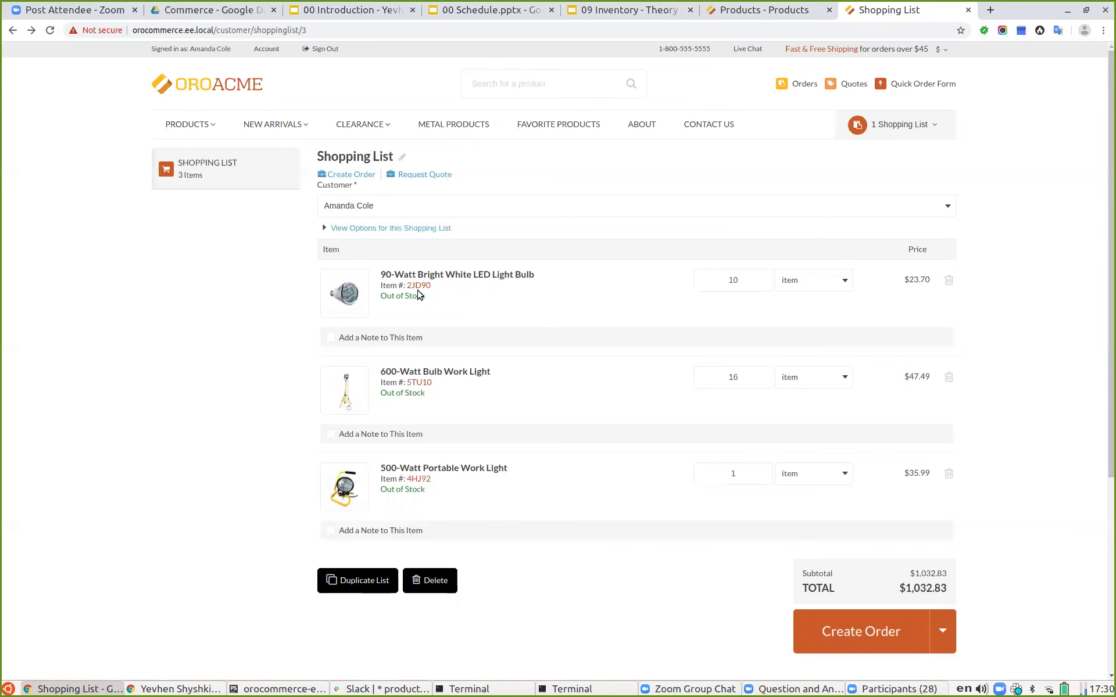
- Take the LED light bulb's SKU, filter the back-office product list by 2JD90, and open that product for editing
double_click(417, 285)
key("ctrl+shift+Tab")
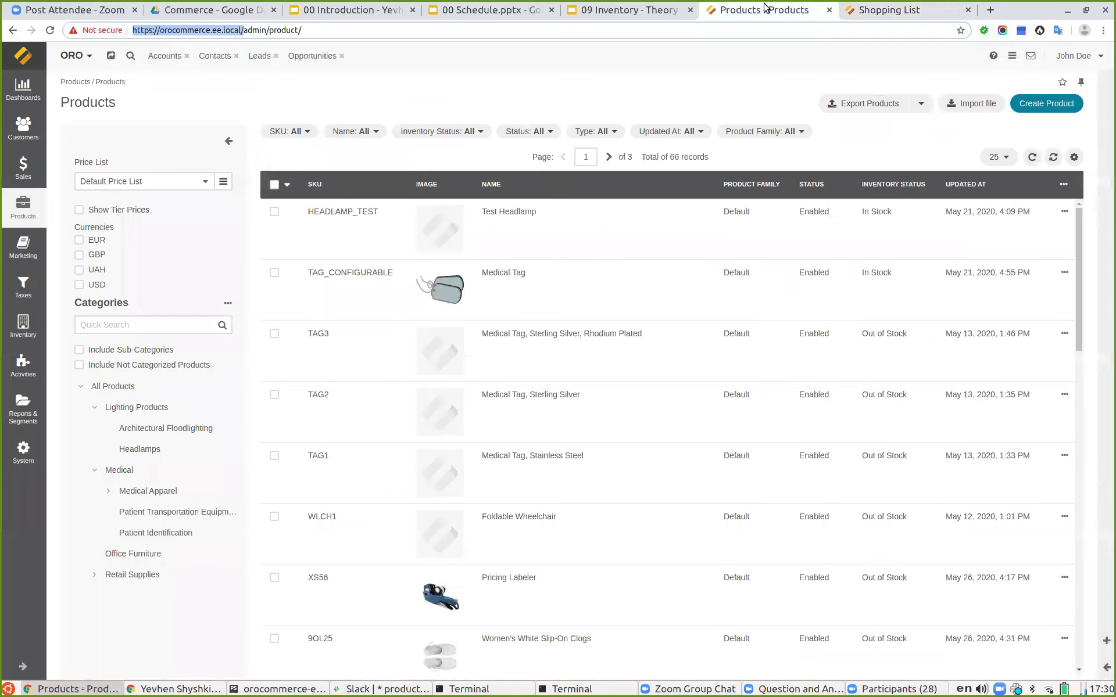
left_click(295, 132)
type("2JD90")
key("Return")
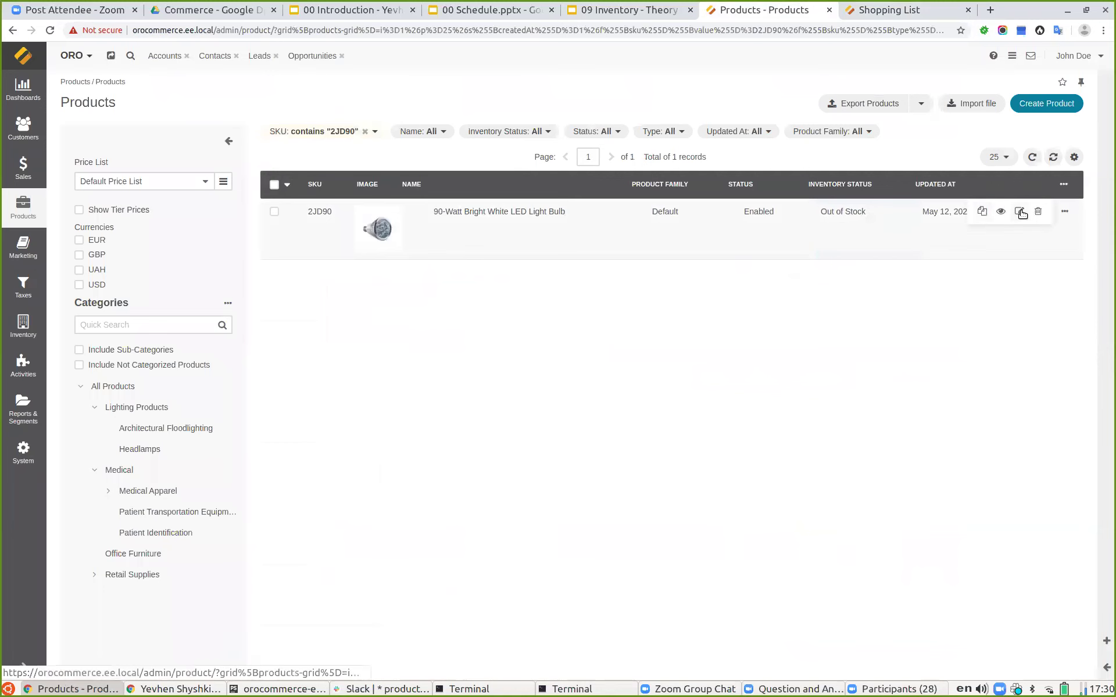
left_click(1022, 214)
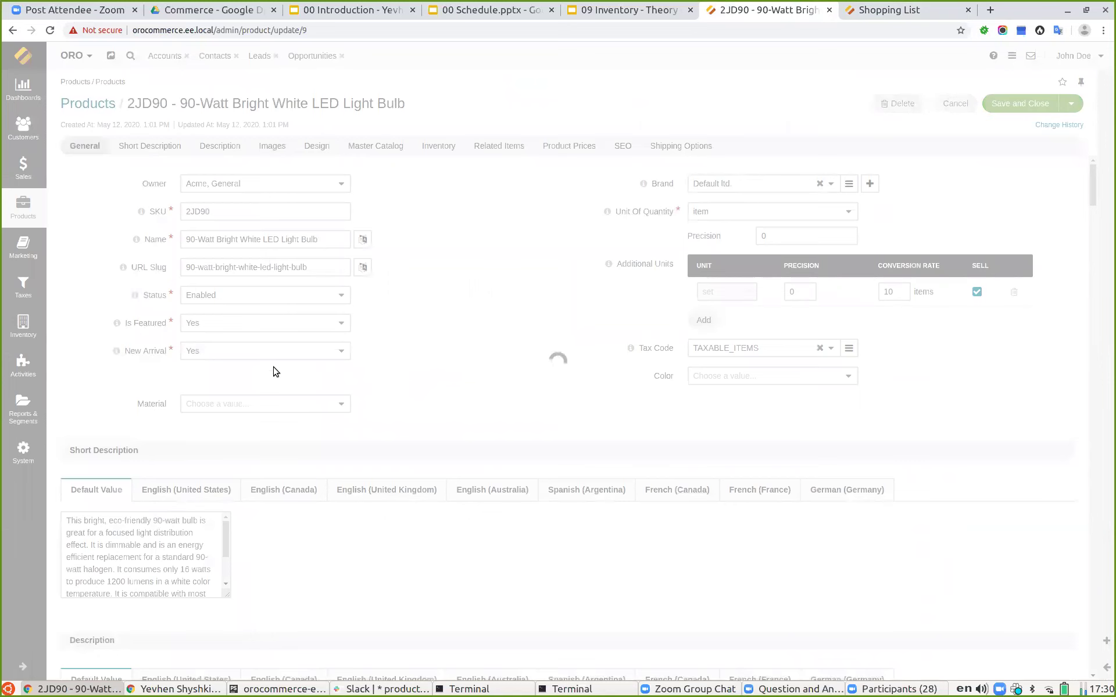
- Override the category default for the LED light bulb's Highlight Low Inventory setting and set it to Yes
scroll(337, 400, "down", 15)
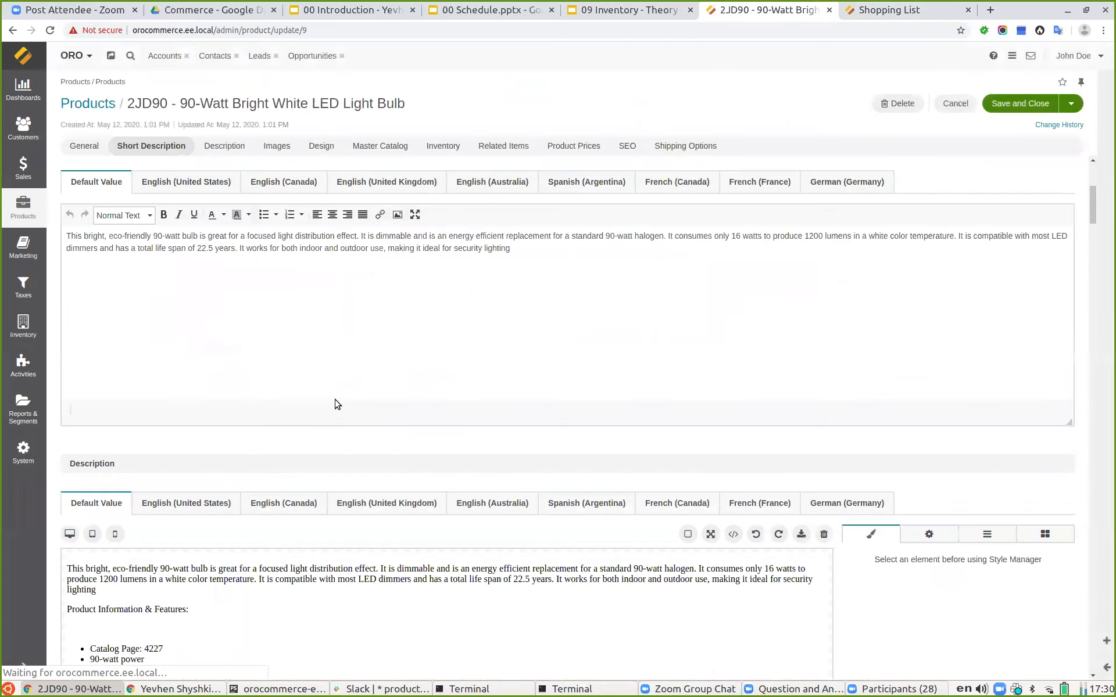
scroll(87, 411, "down", 10)
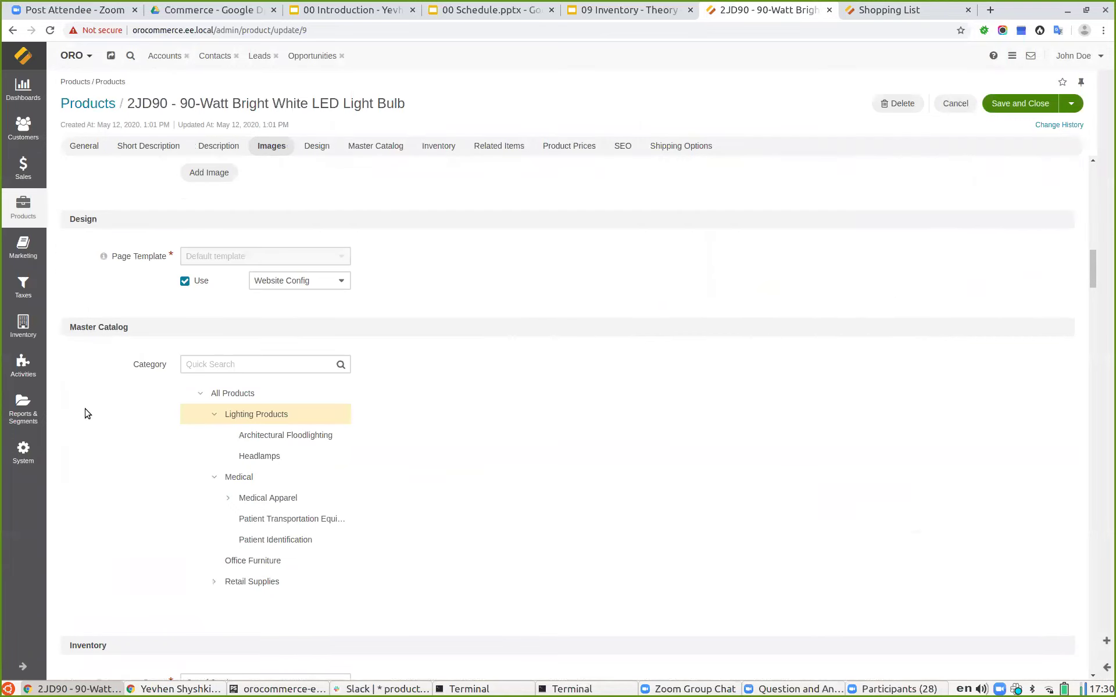
scroll(64, 442, "down", 3)
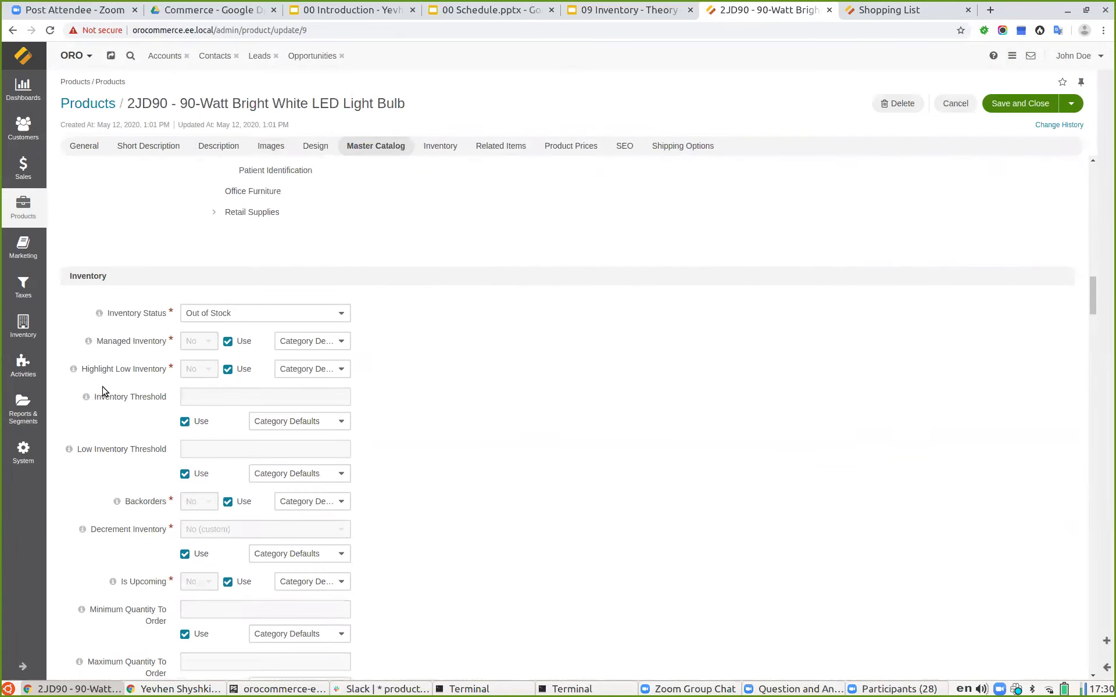
left_click(228, 369)
left_click(192, 372)
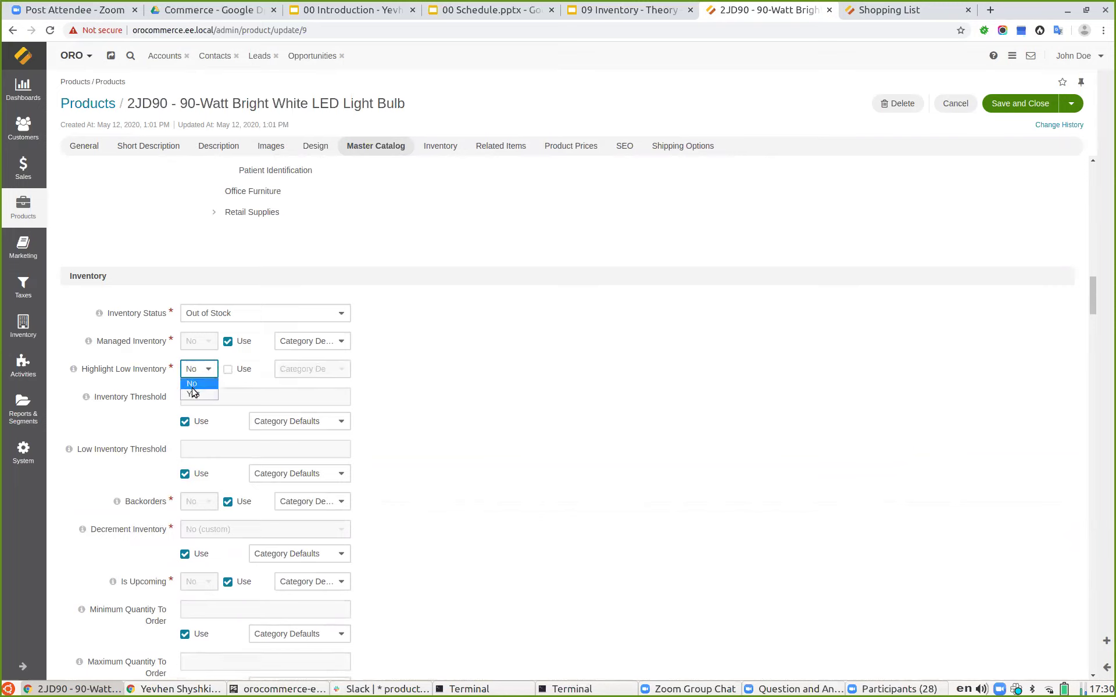
left_click(194, 392)
- Set the bulb's Low Inventory Threshold to 1000 instead of the category default, and save the product
left_click(185, 474)
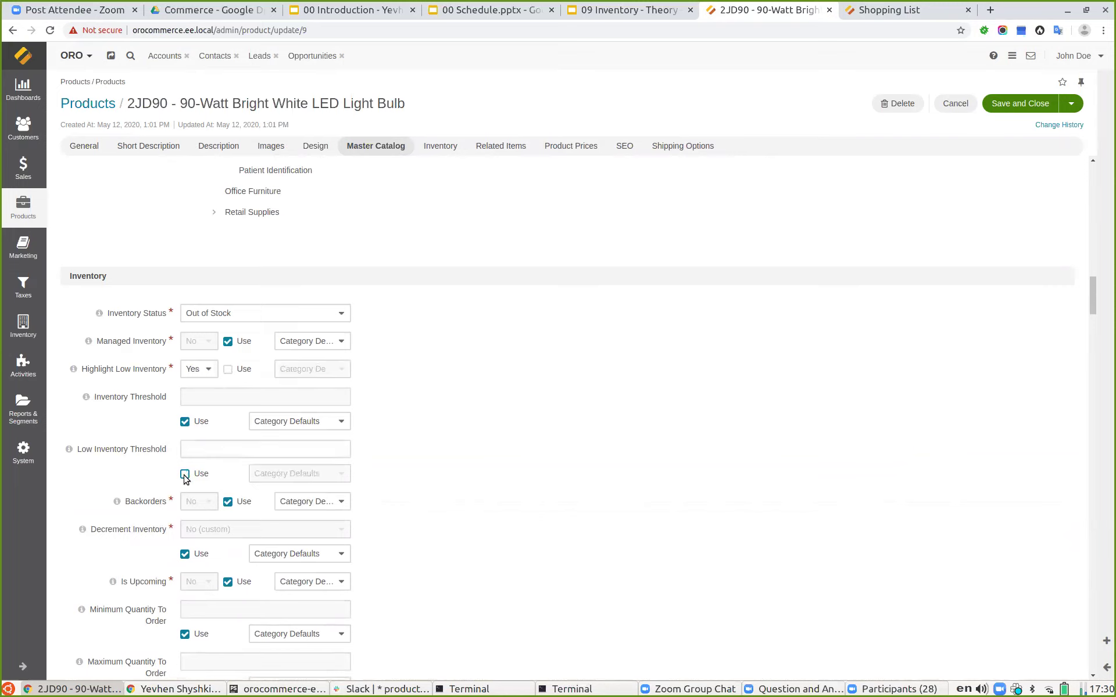
left_click(207, 455)
type("1000")
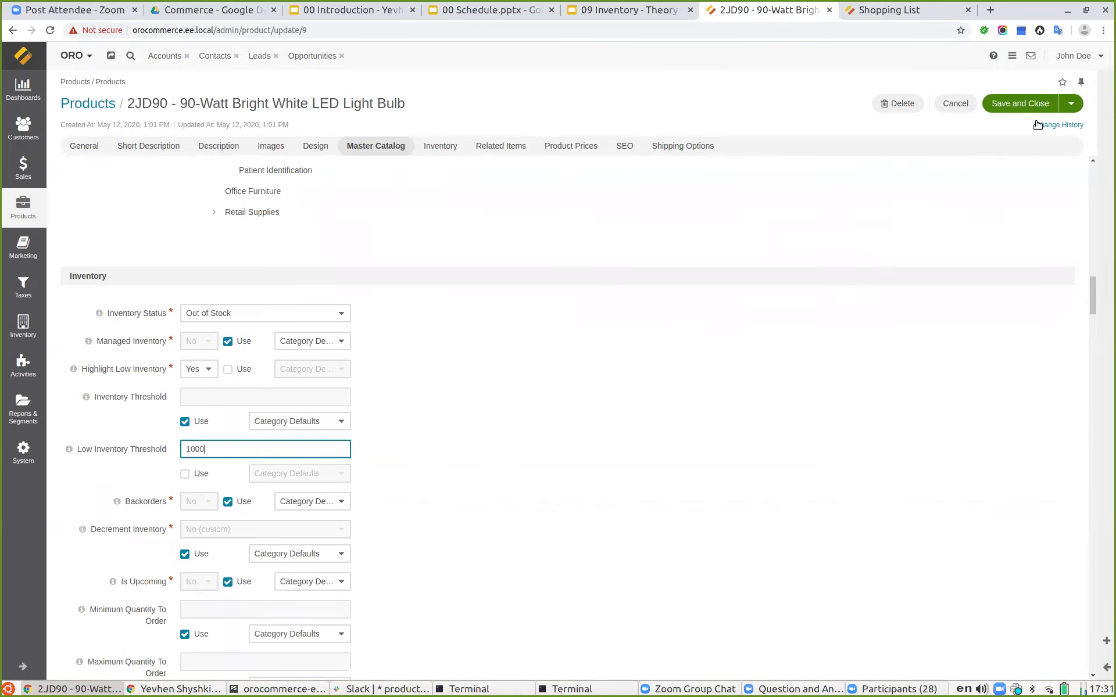
left_click(1013, 106)
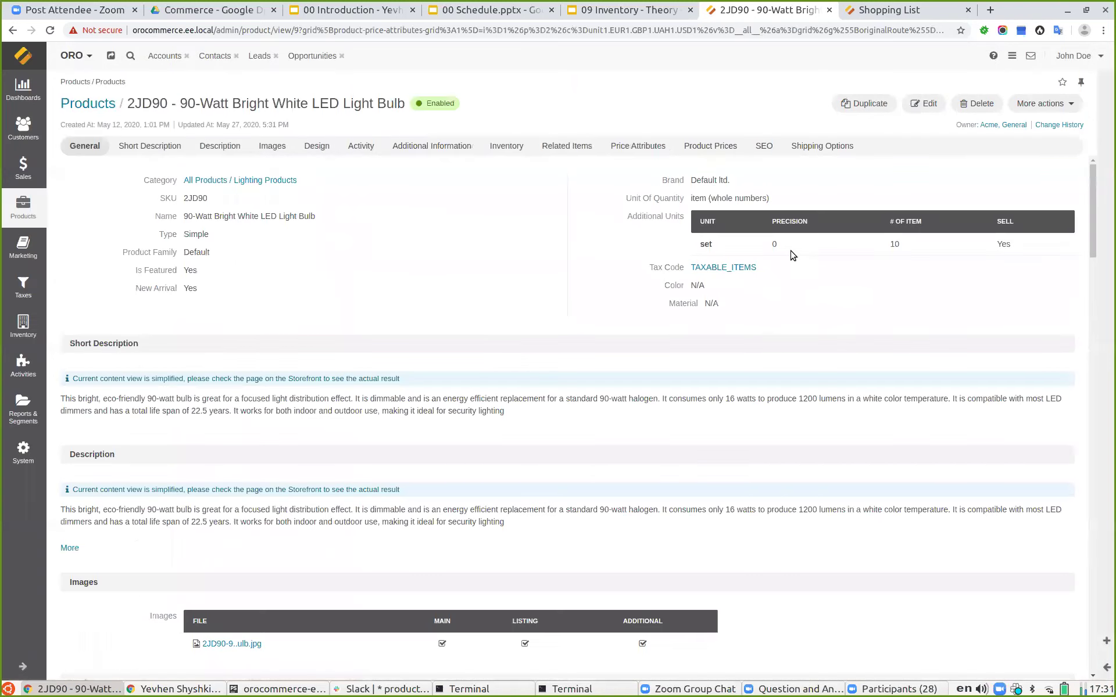
- Open the bulb's Manage Inventory dialog and check its inventory labels on the reloaded storefront shopping list
left_click(1030, 100)
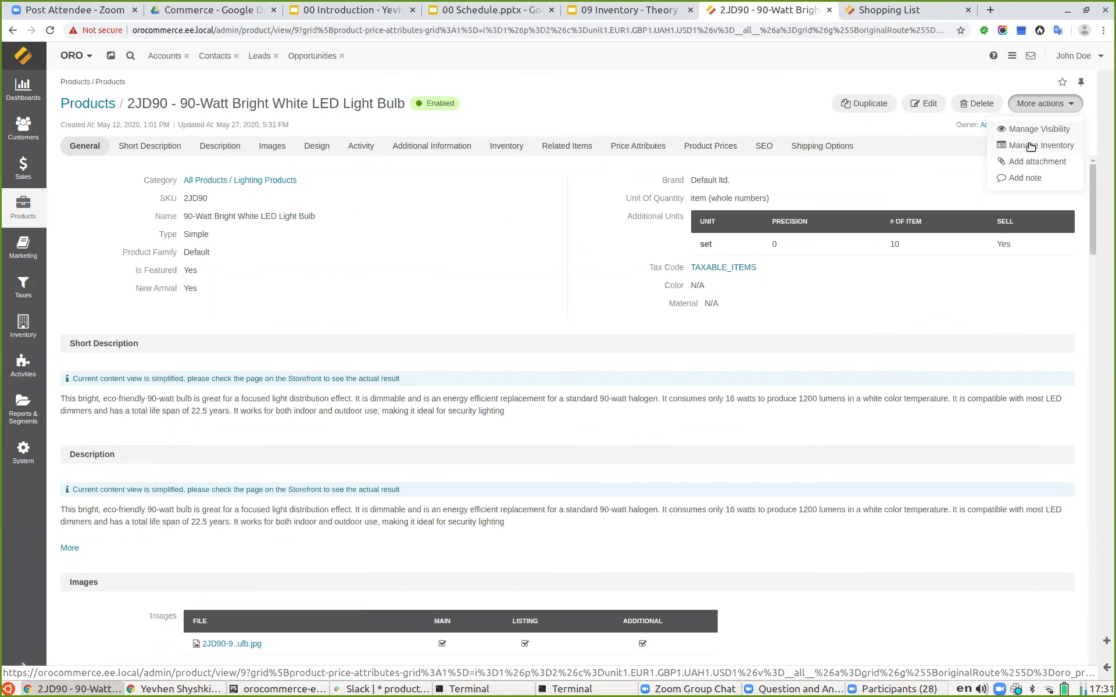
left_click(1029, 147)
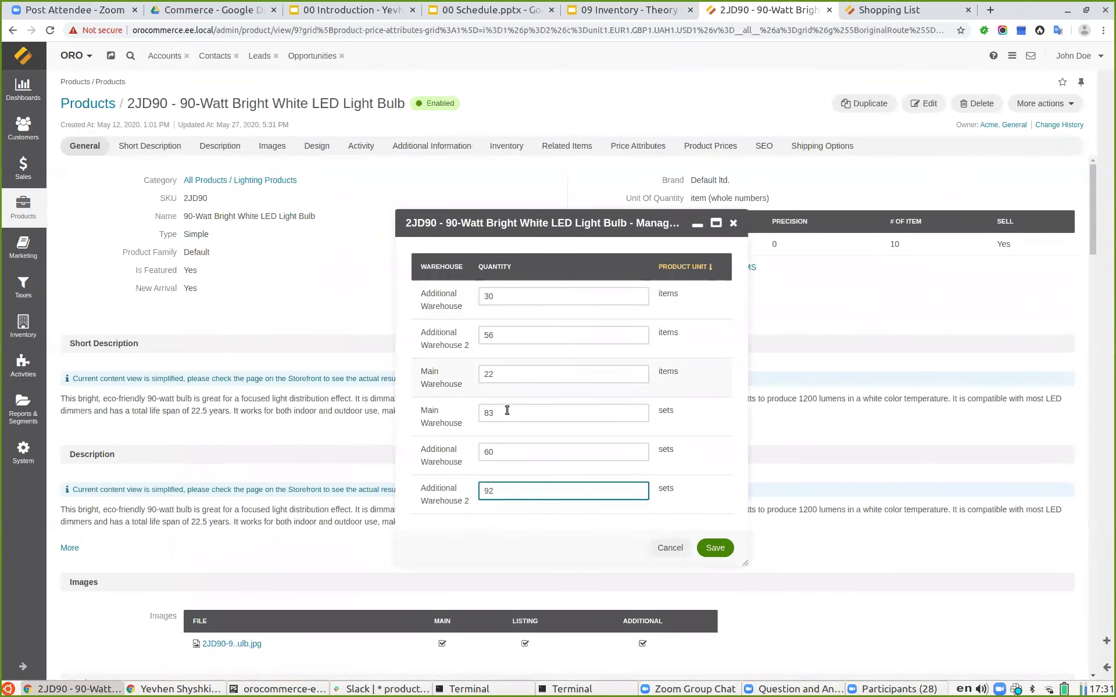
left_click(859, 18)
key("F5")
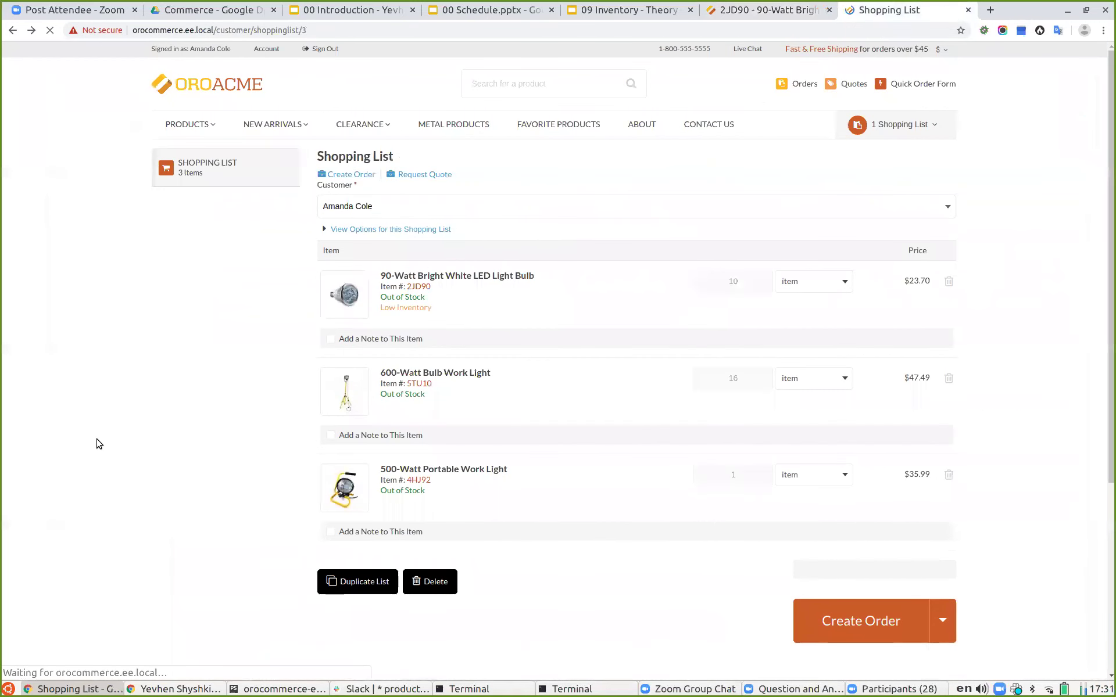
left_click_drag(427, 304, 380, 308)
left_click(182, 391)
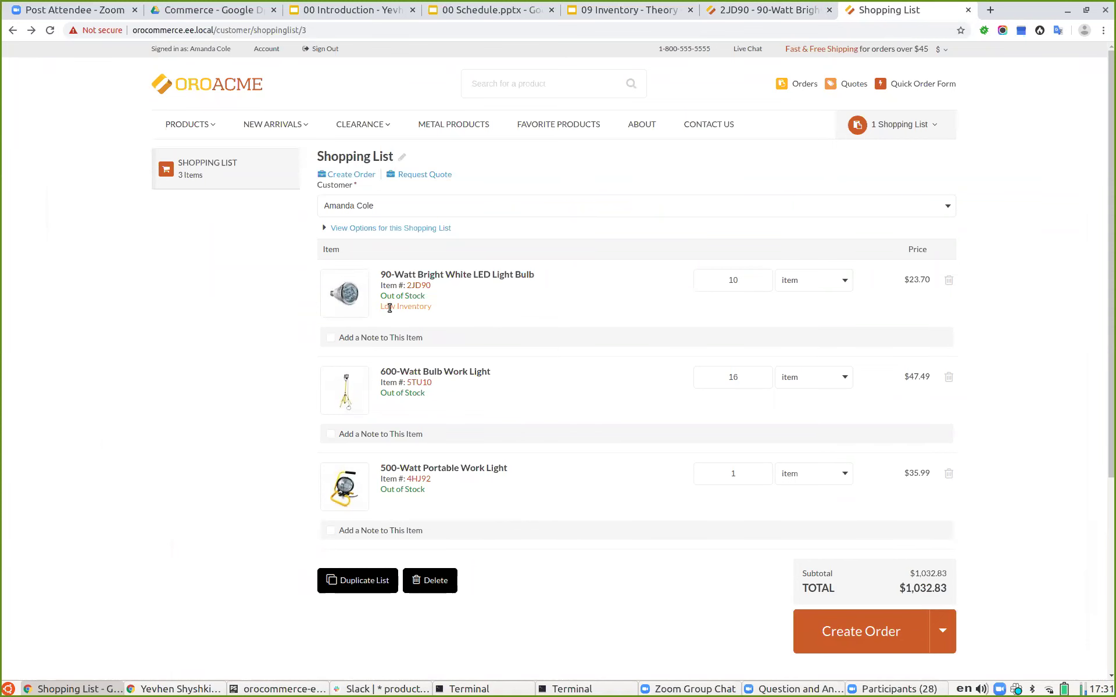
- Set the bulb's Main Warehouse quantity in items to 22000 and save the inventory levels
left_click(761, 8)
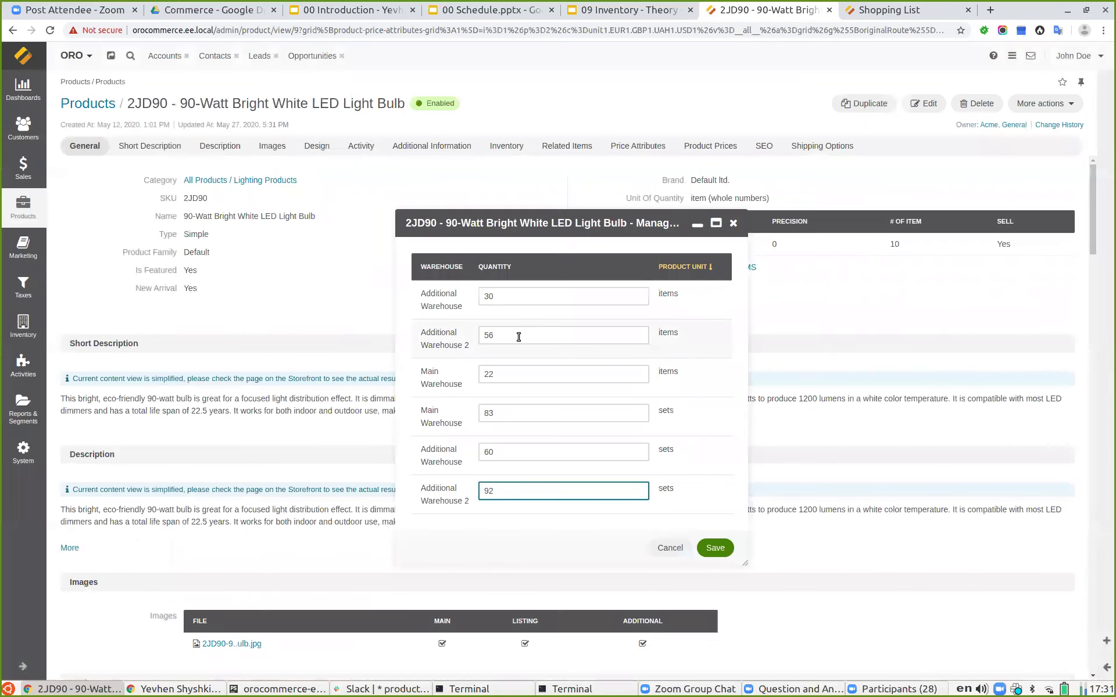
left_click(867, 11)
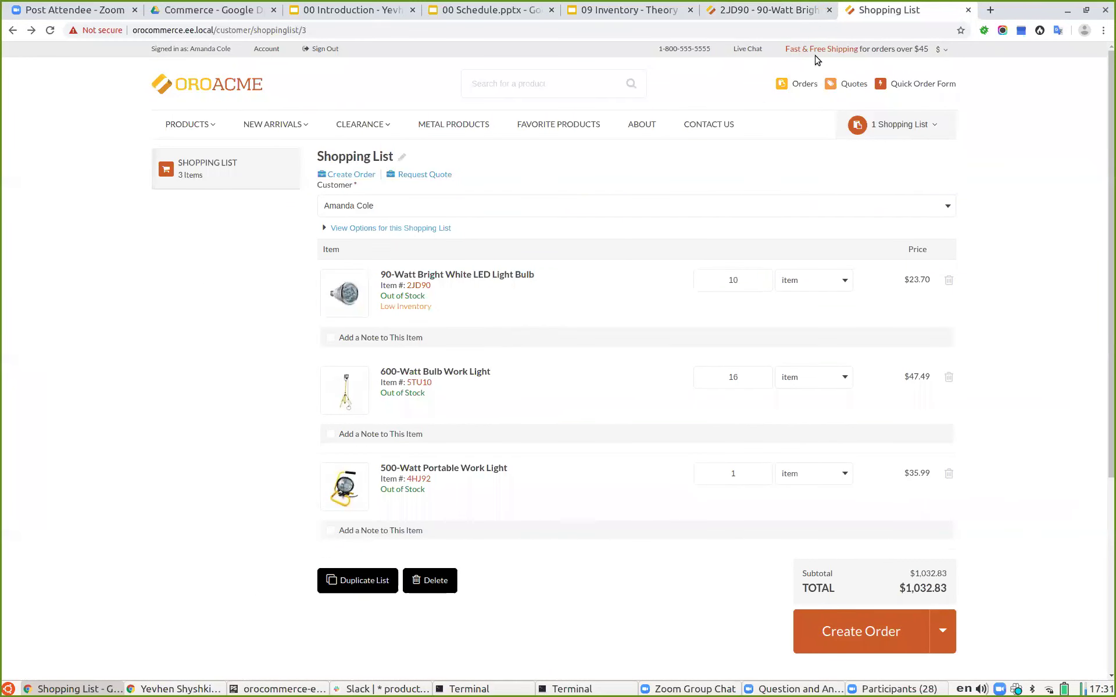
left_click(768, 10)
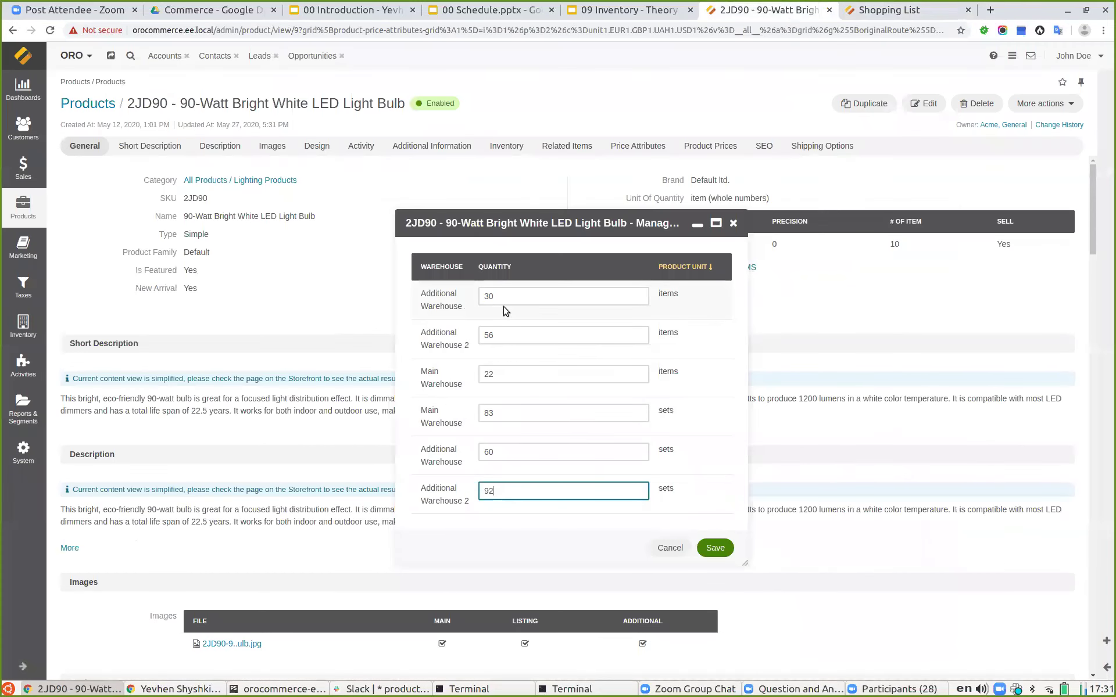
left_click(526, 377)
type("00")
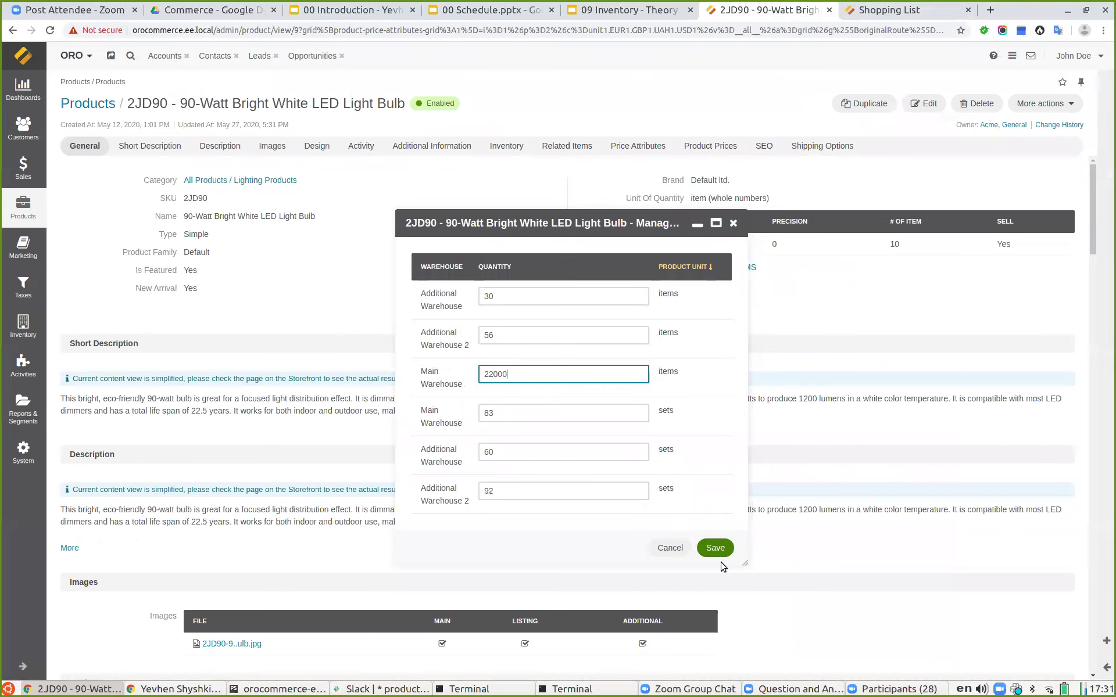
left_click(710, 548)
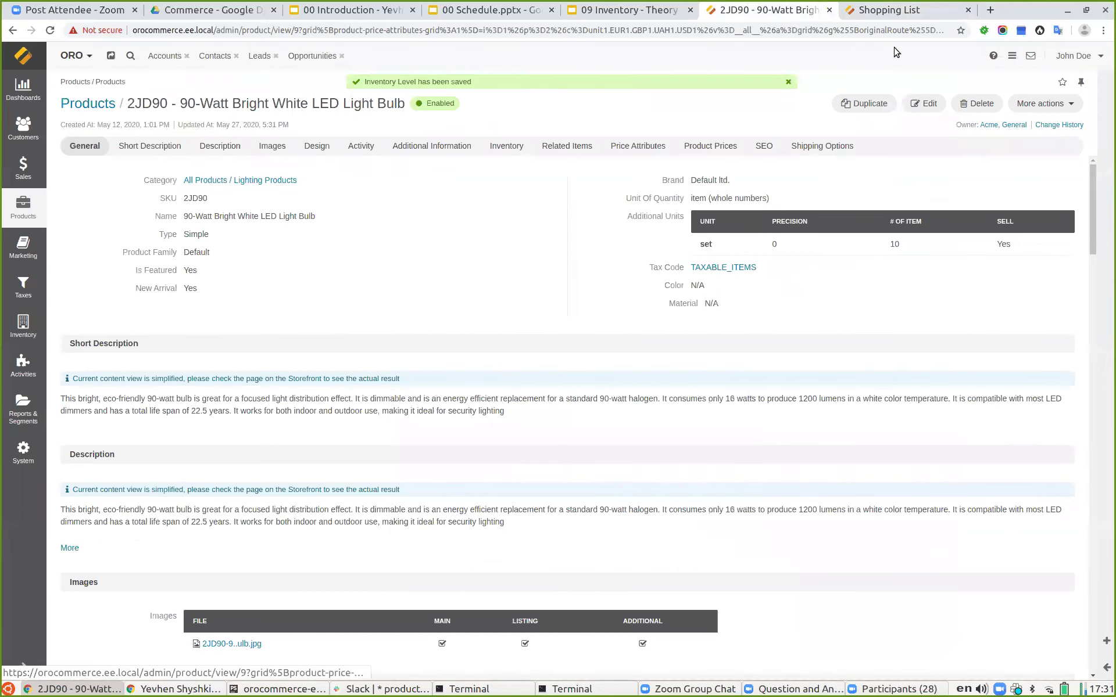
- Reload the storefront shopping list to check the bulb's inventory labels, and view the Product Inventory options slide
left_click(895, 10)
left_click(49, 30)
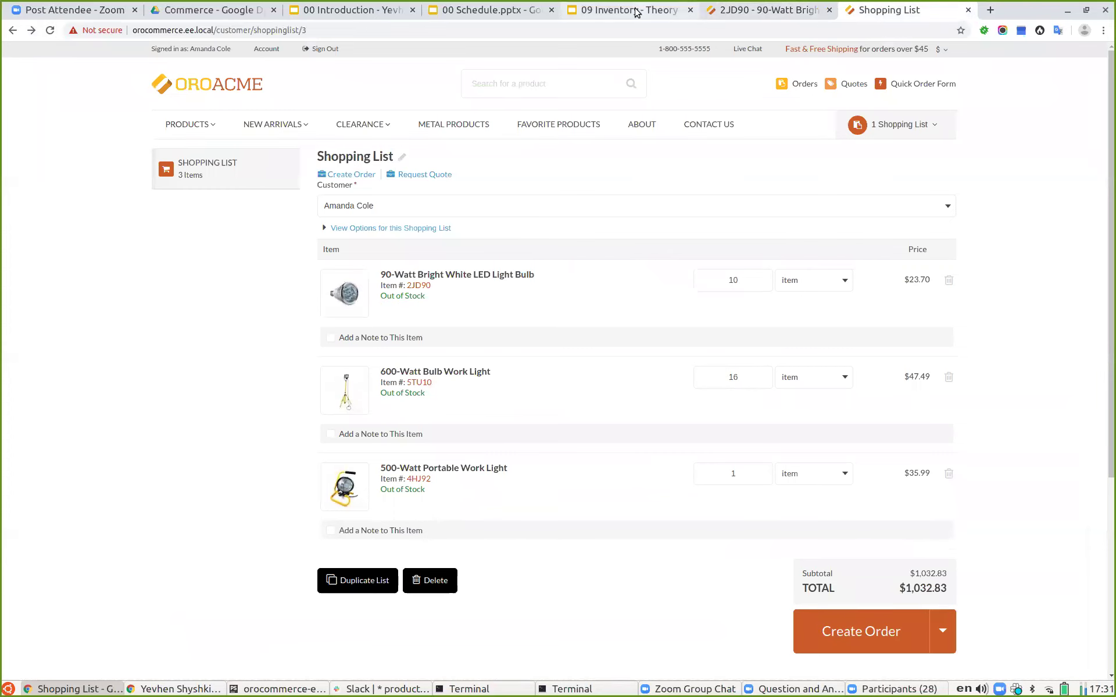
left_click(618, 10)
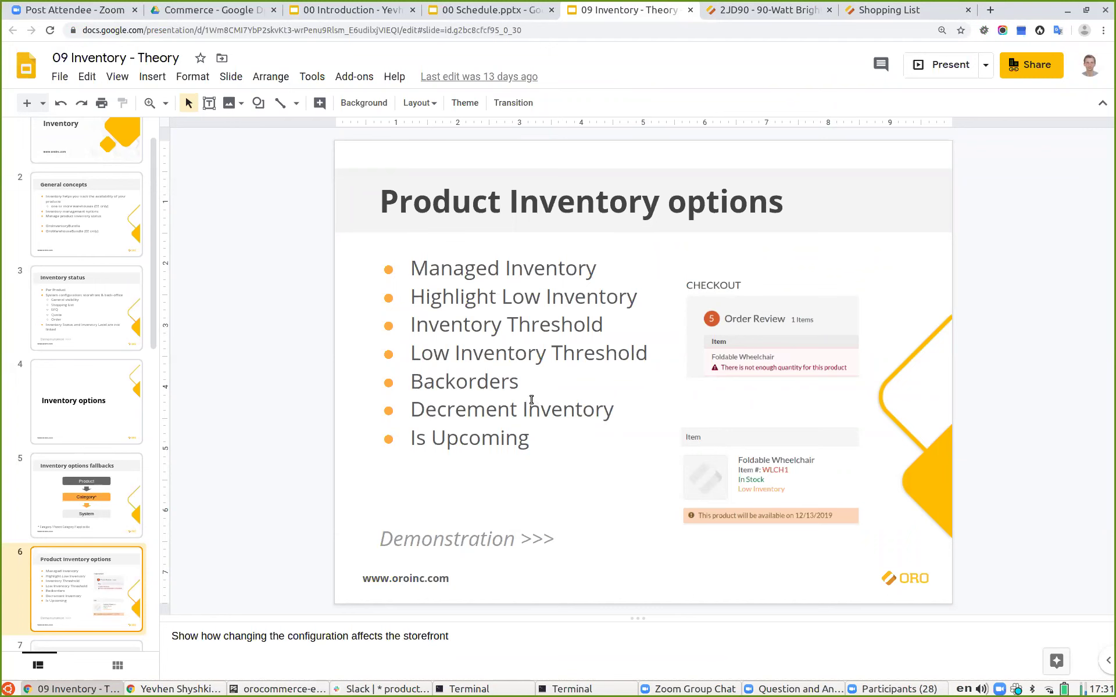
- Open the LED light bulb product for editing and lift the category default on Decrement Inventory to review its options
left_click(754, 8)
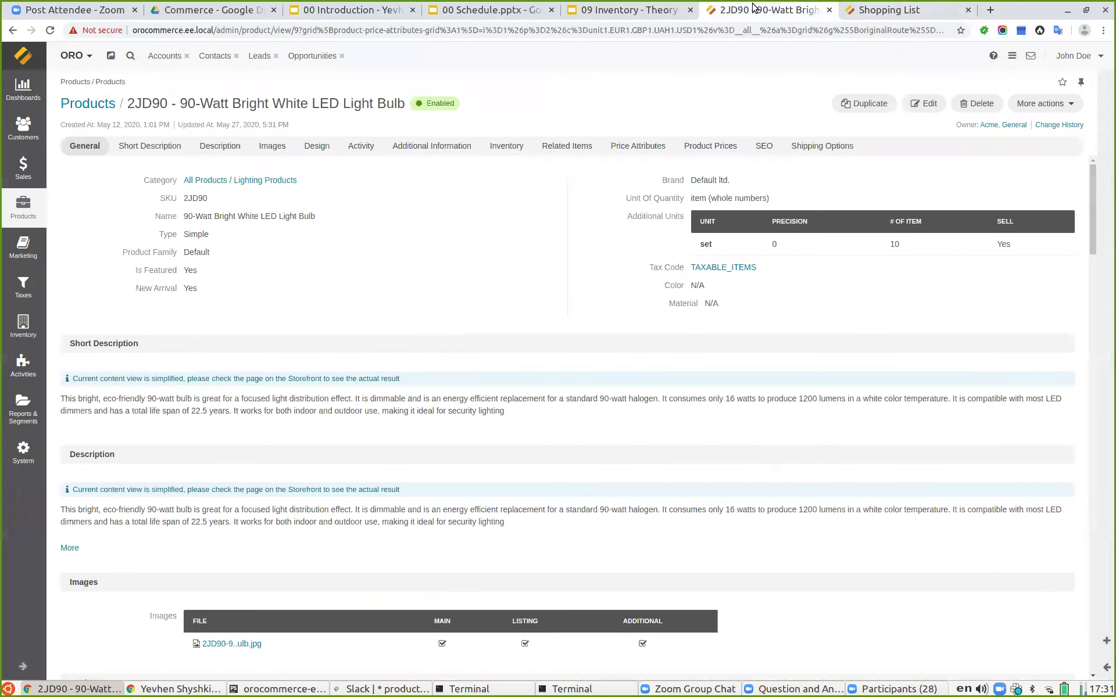
left_click(923, 104)
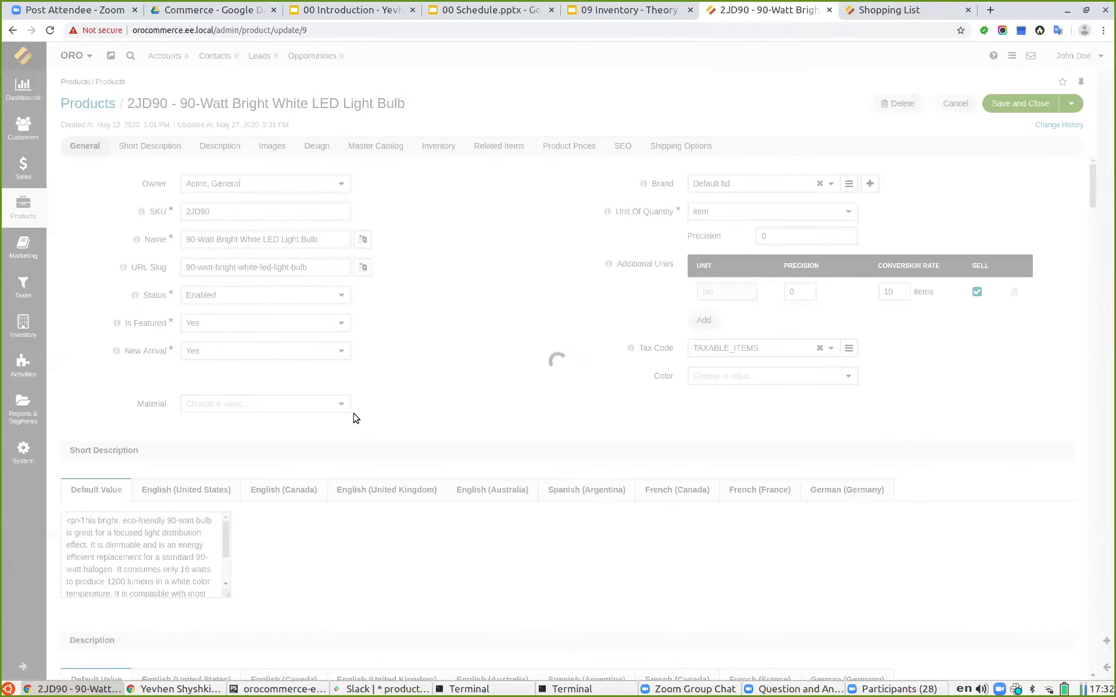
scroll(305, 401, "down", 10)
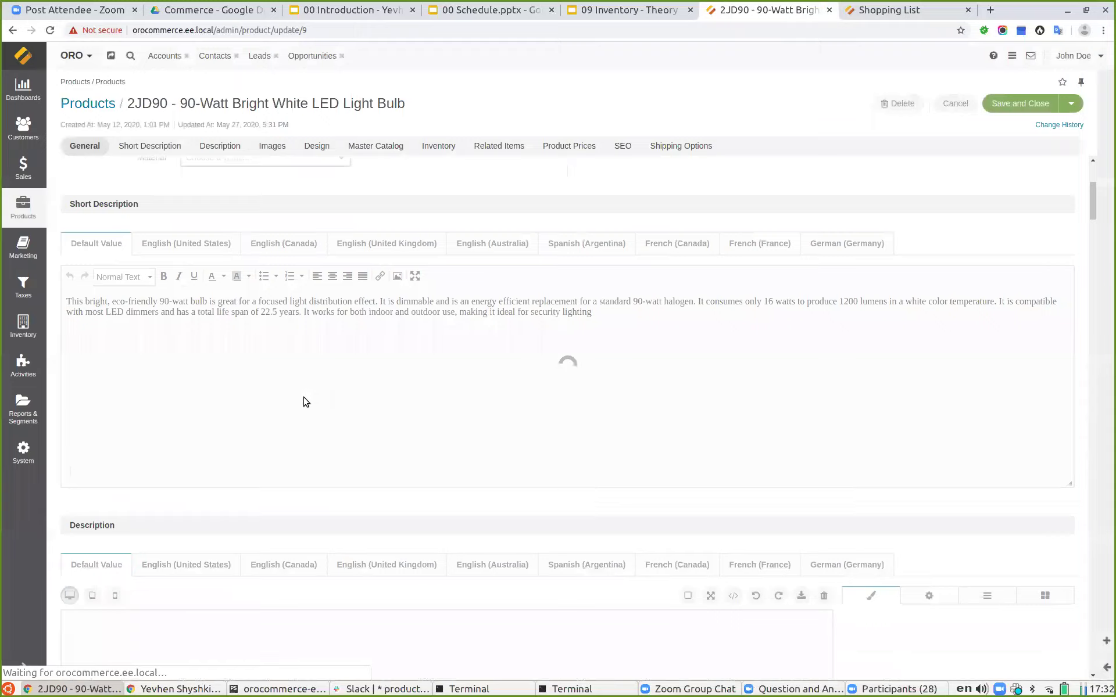
scroll(319, 380, "down", 13)
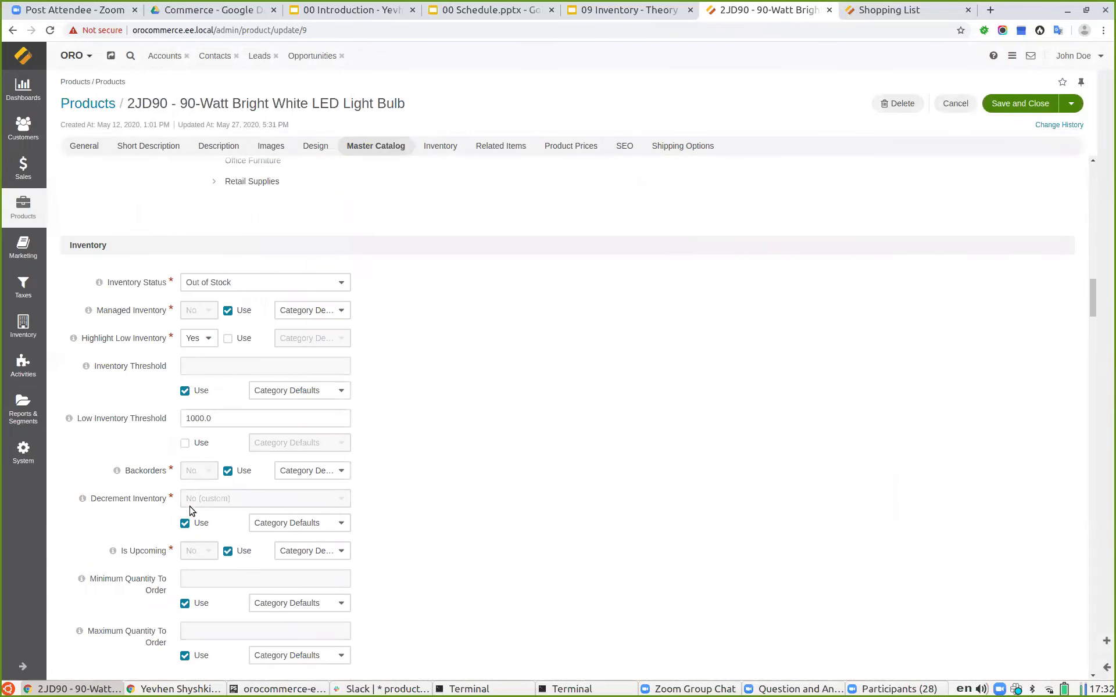
left_click(185, 523)
left_click(206, 501)
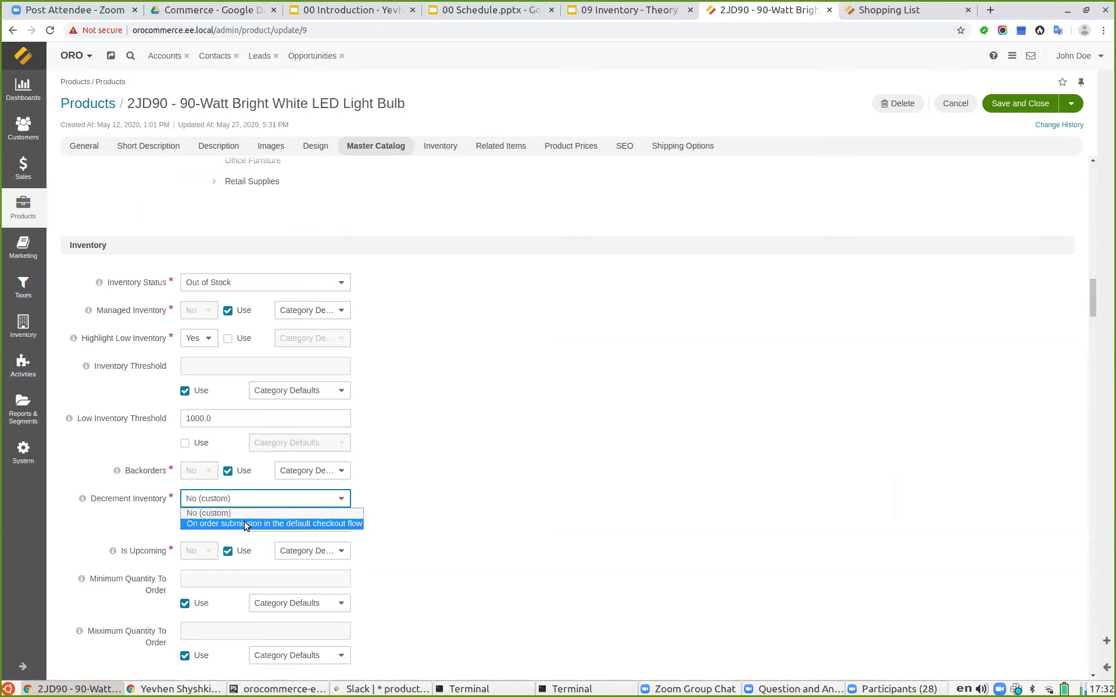
left_click(416, 505)
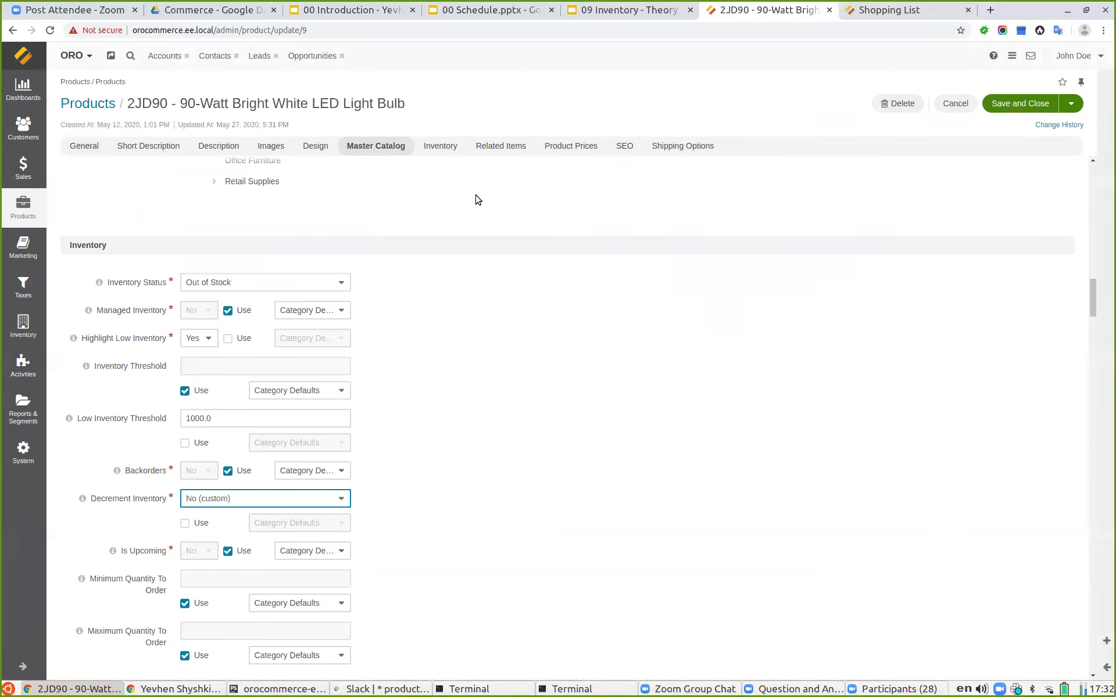
- Override the category default for Is Upcoming and return Decrement Inventory to Category Defaults
left_click(228, 551)
left_click(220, 502)
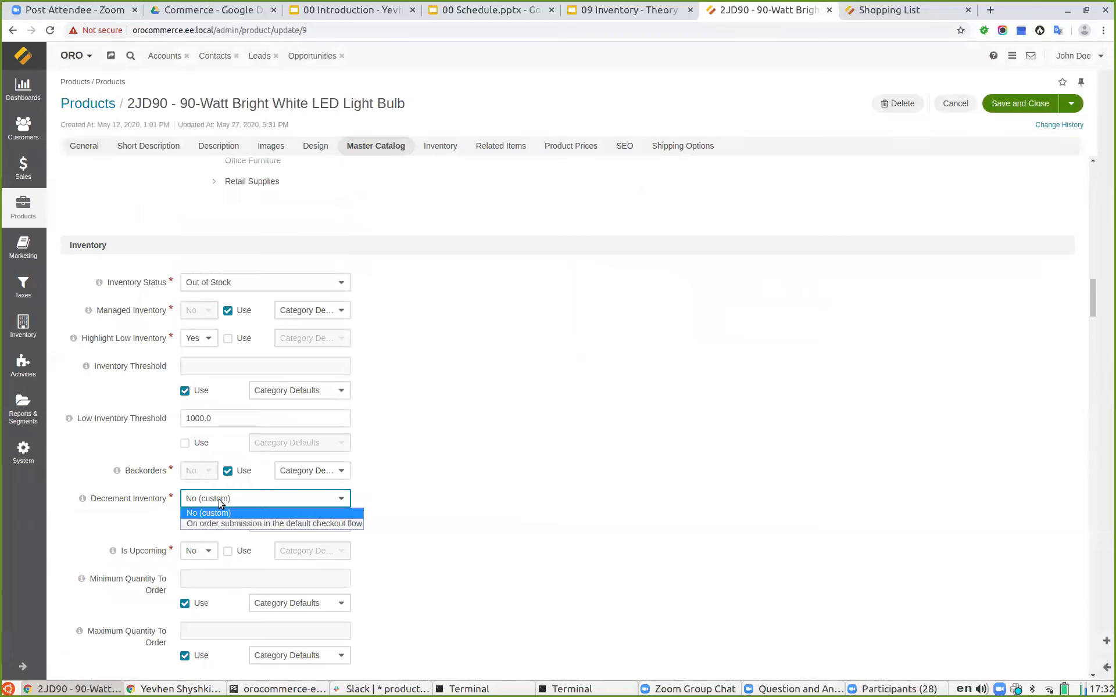
left_click(214, 513)
left_click(184, 523)
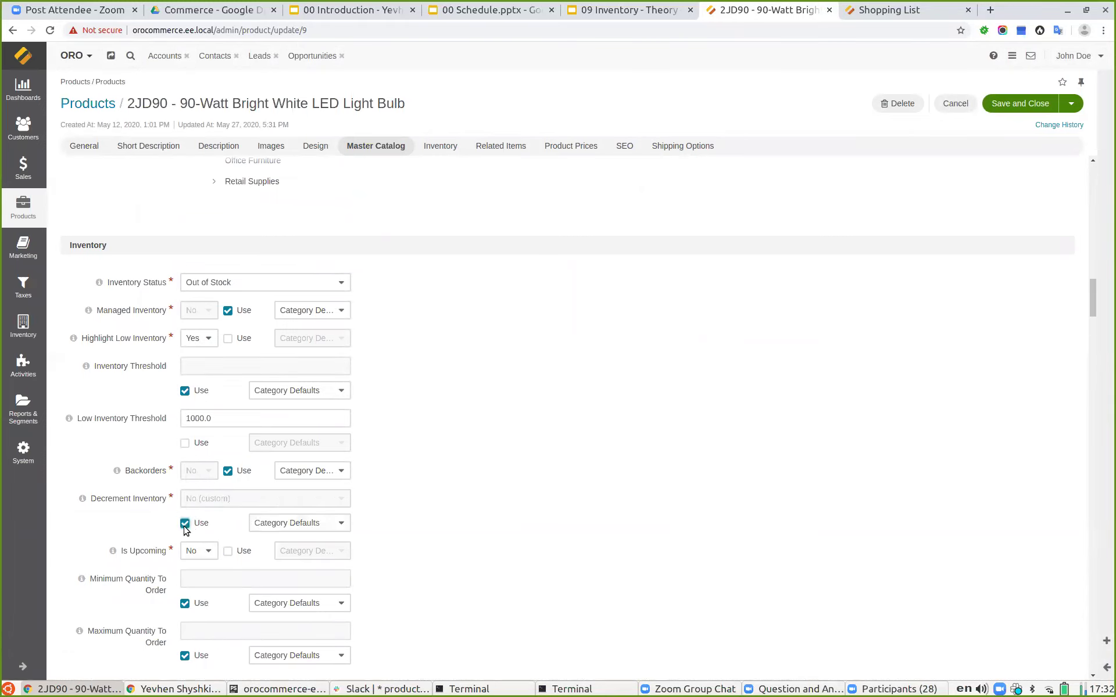
- Mark the bulb as upcoming with an availability date of May 31, 2020, and save the product
left_click(202, 558)
left_click(199, 574)
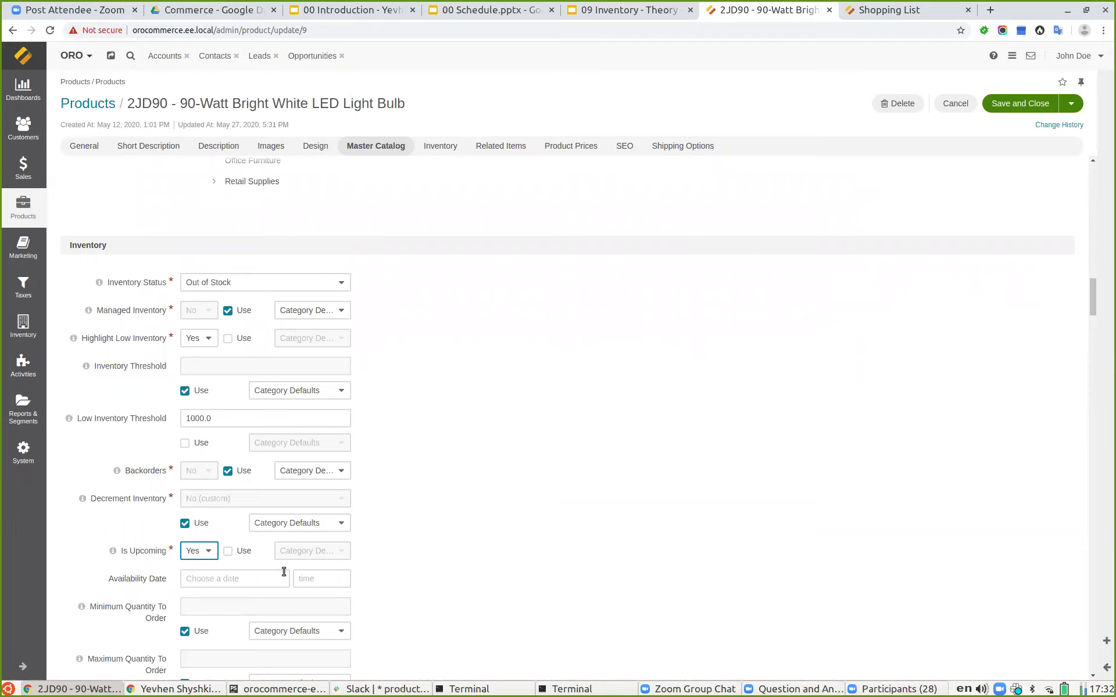
left_click(204, 579)
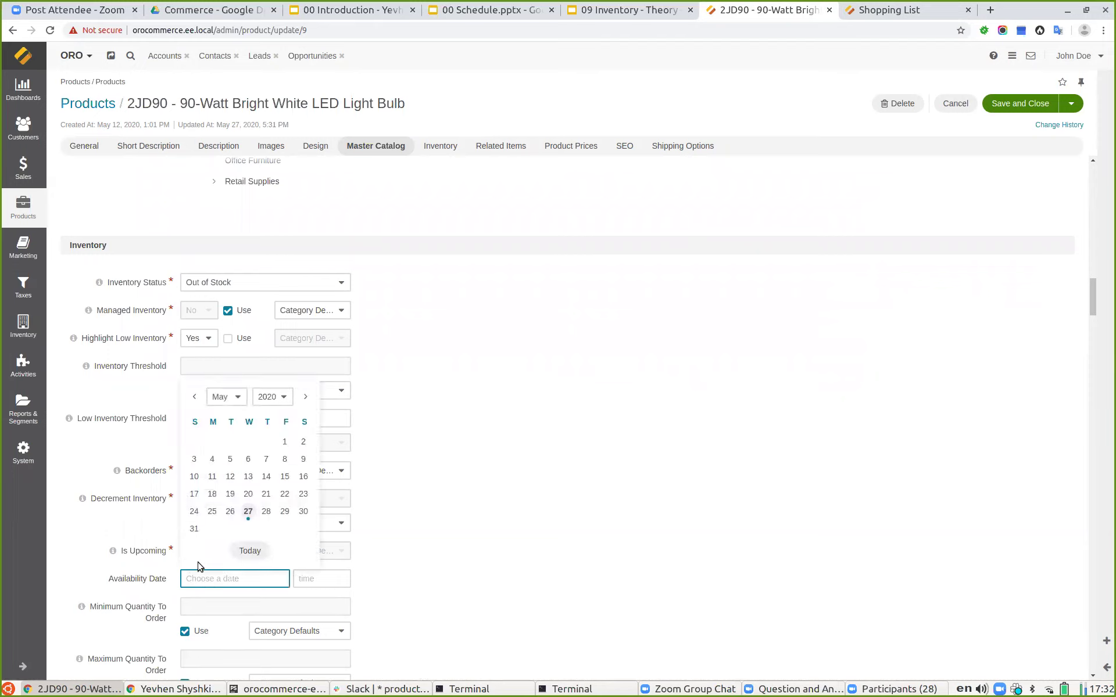
left_click(194, 529)
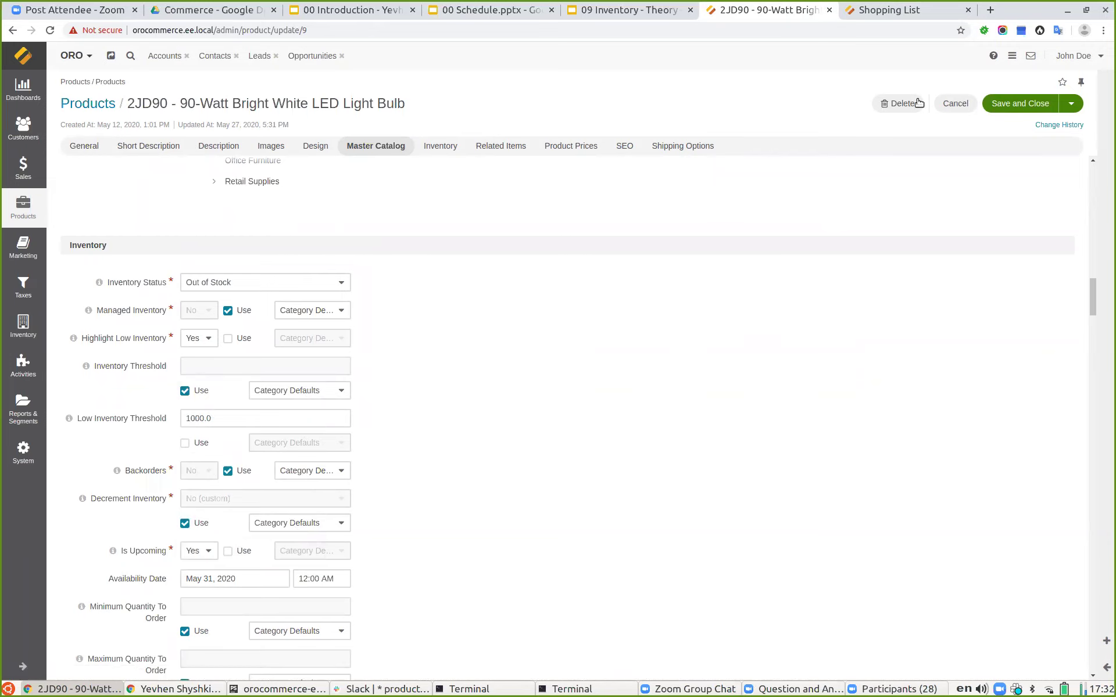
left_click(1011, 108)
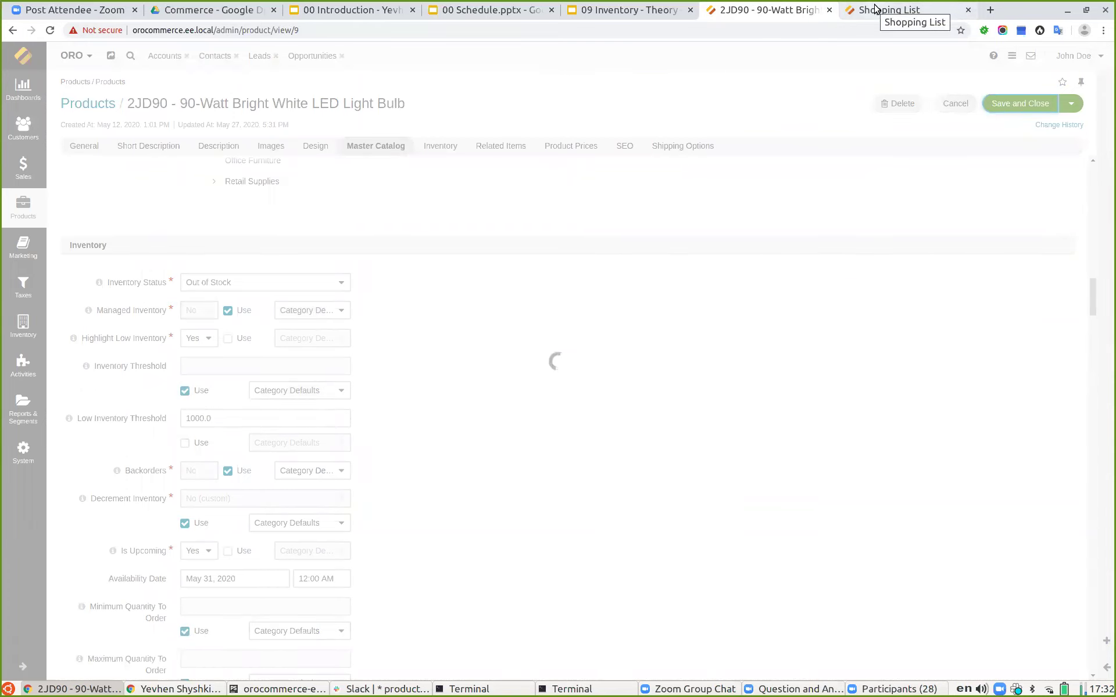
- Reload the storefront shopping list, check the bulb's availability-date notice, and return to the back-office product
left_click(878, 10)
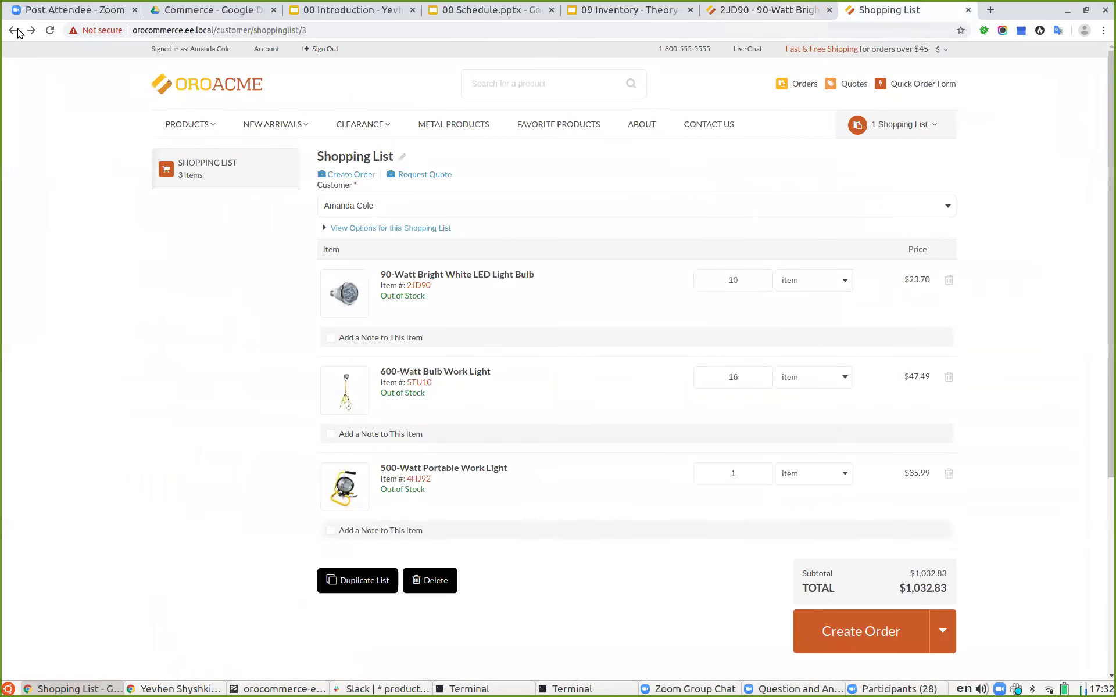
left_click(50, 31)
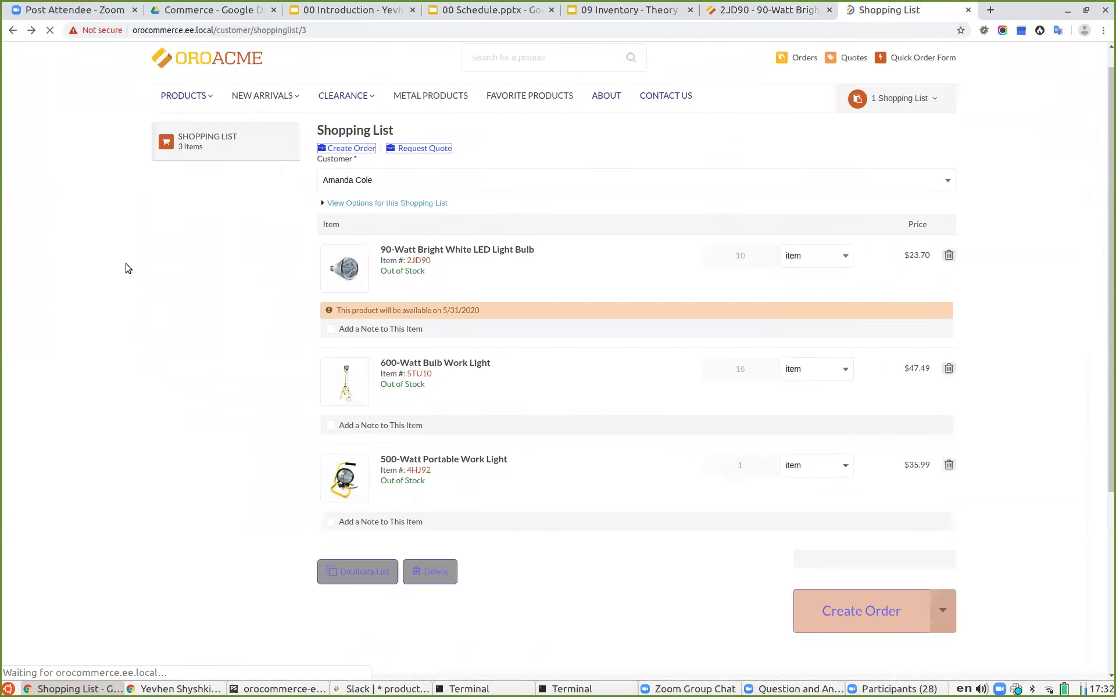
left_click_drag(480, 338, 336, 328)
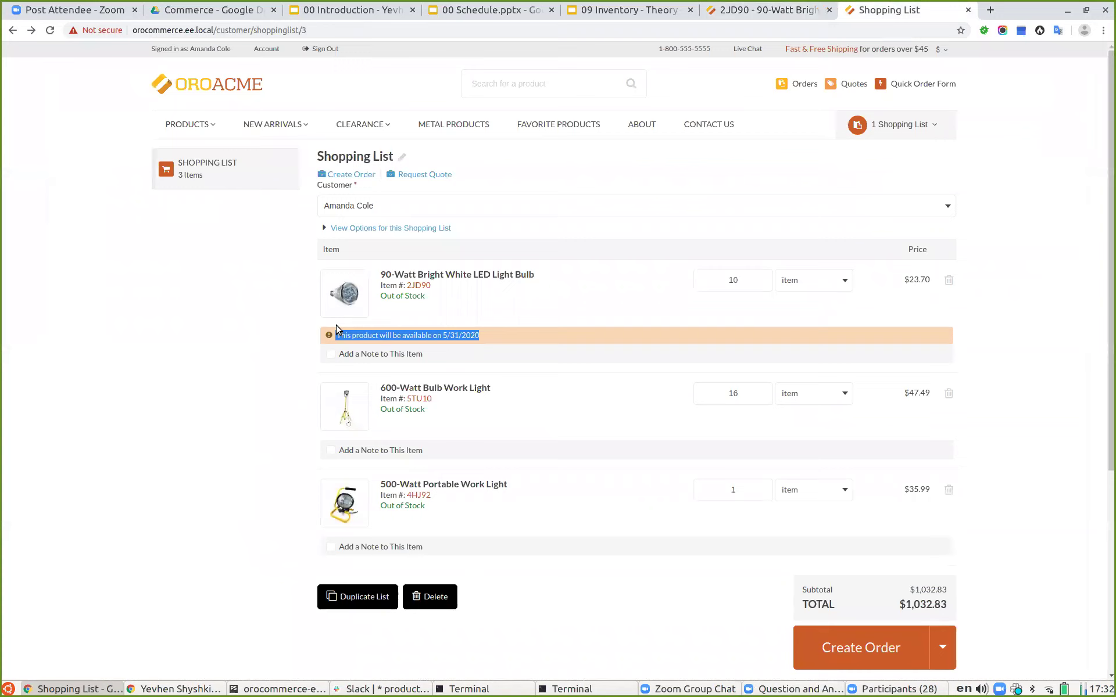
left_click(246, 408)
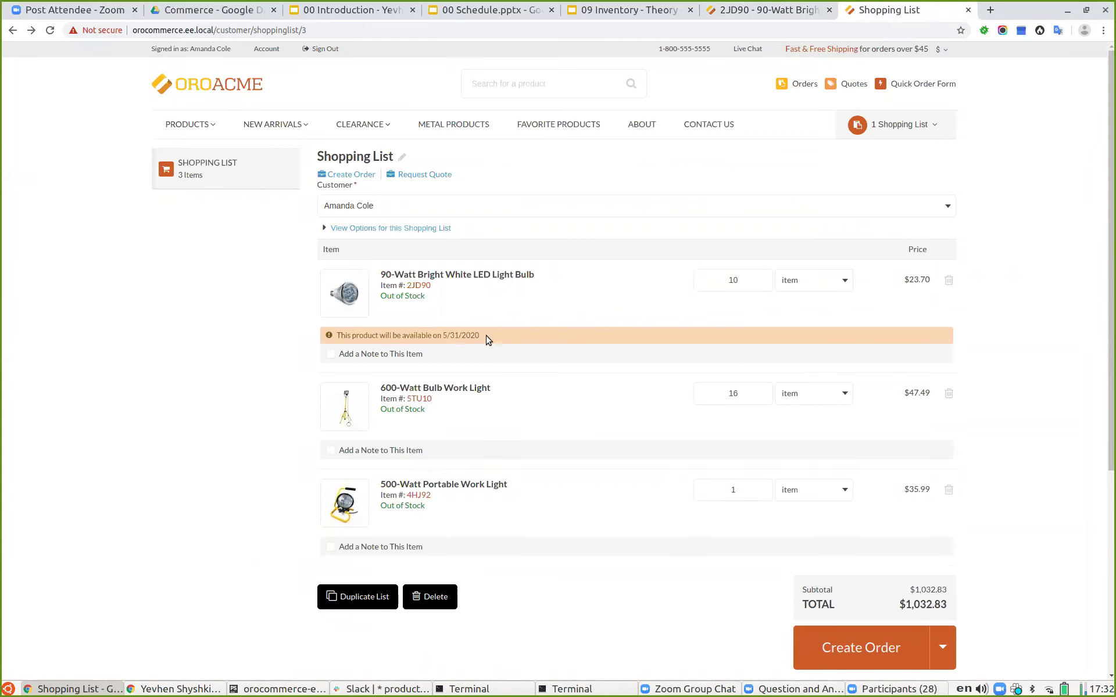
left_click(742, 16)
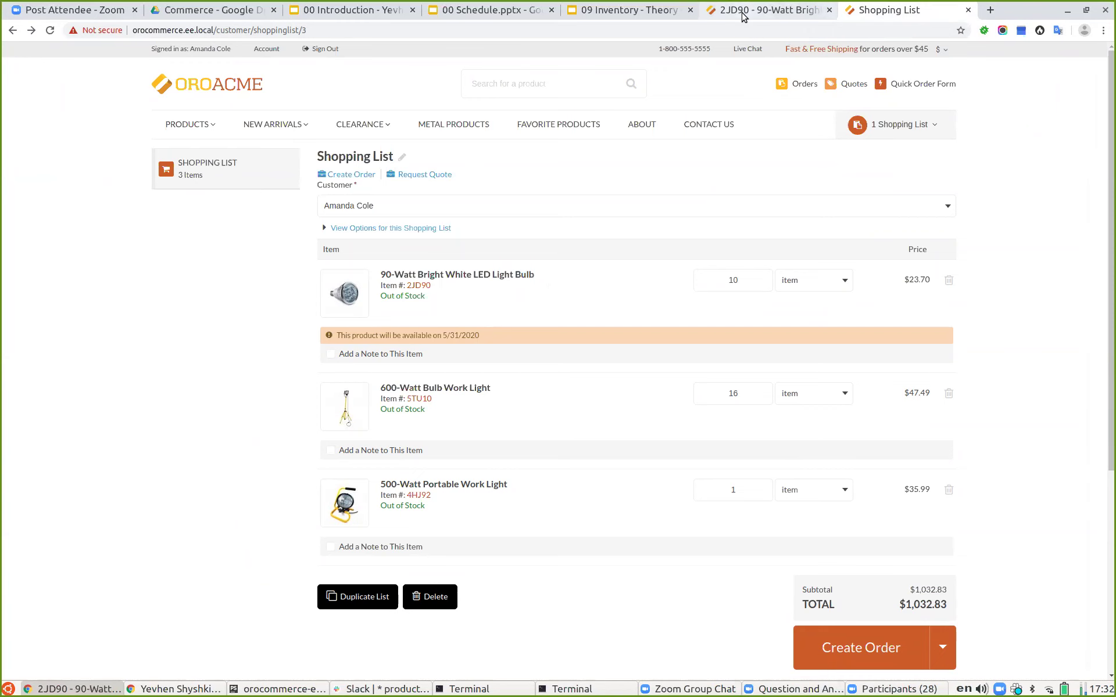
- Show the Product Inventory limitations slide in the 09 Inventory - Theory deck and return to the bulb's back-office product page
left_click(611, 11)
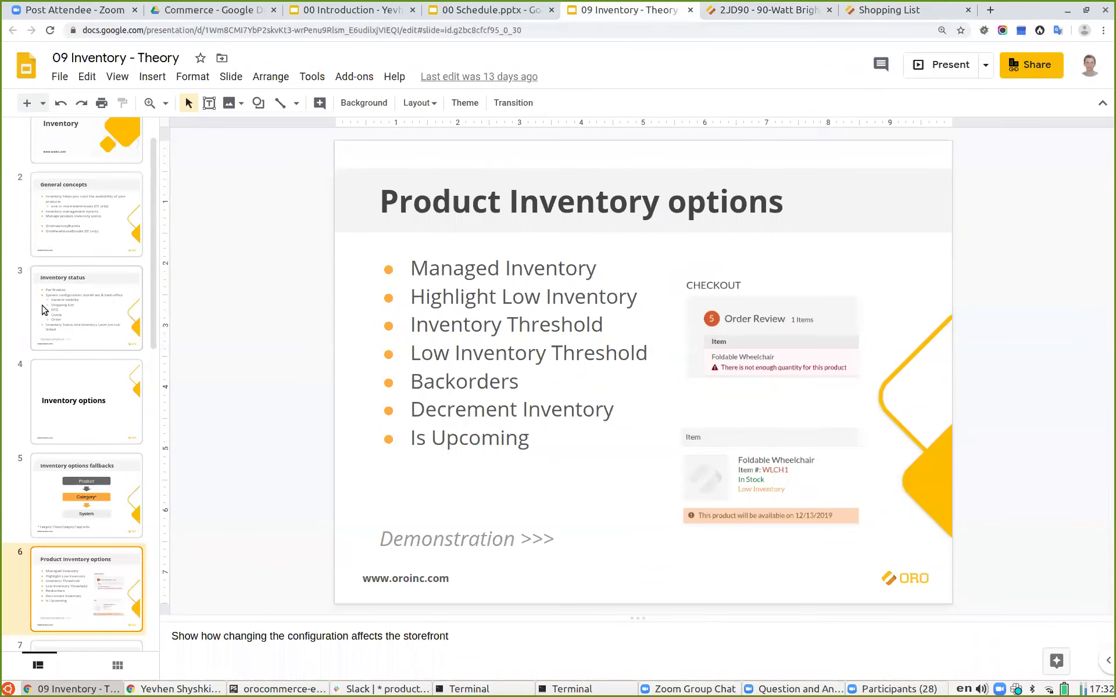
scroll(85, 339, "down", 2)
left_click(68, 587)
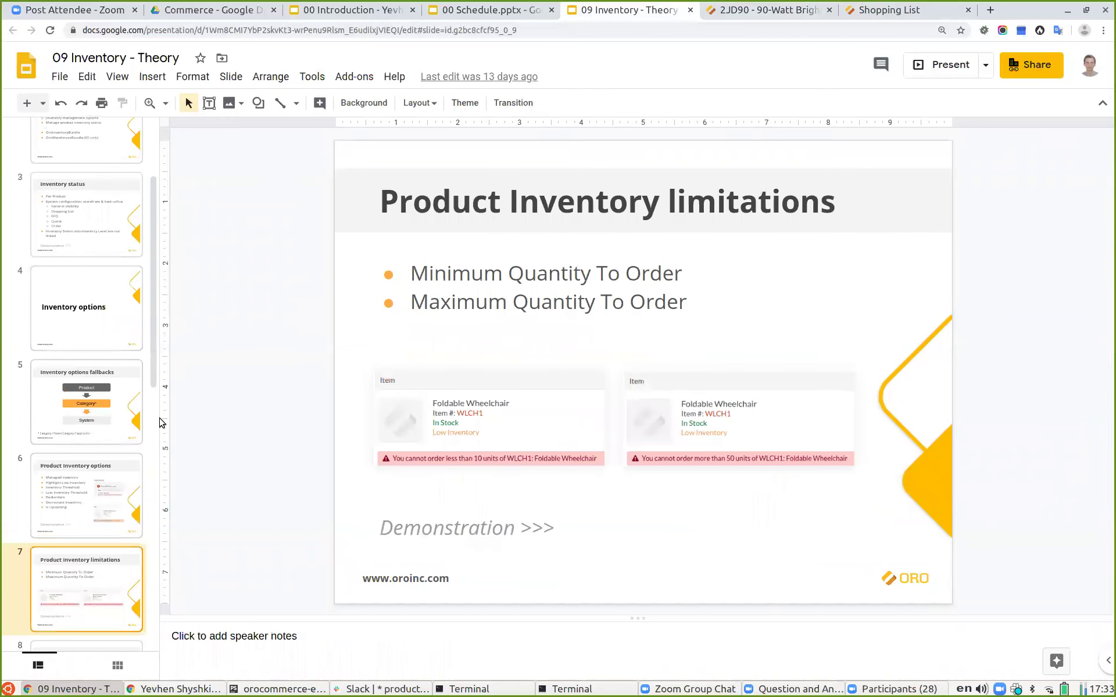
left_click(800, 9)
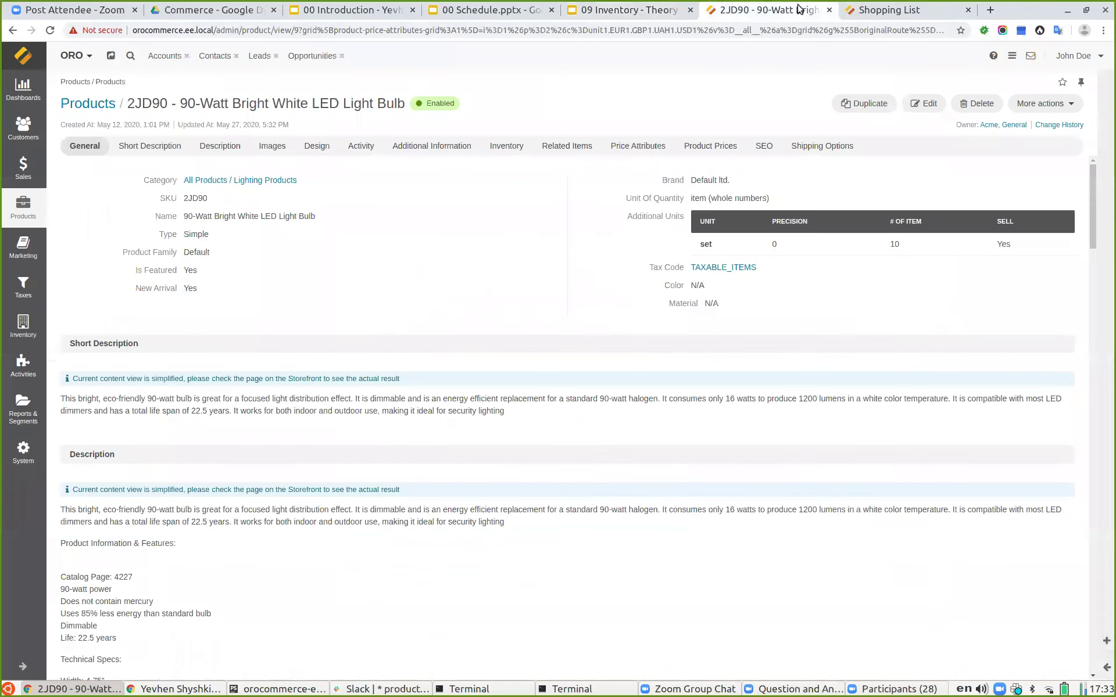
left_click(856, 7)
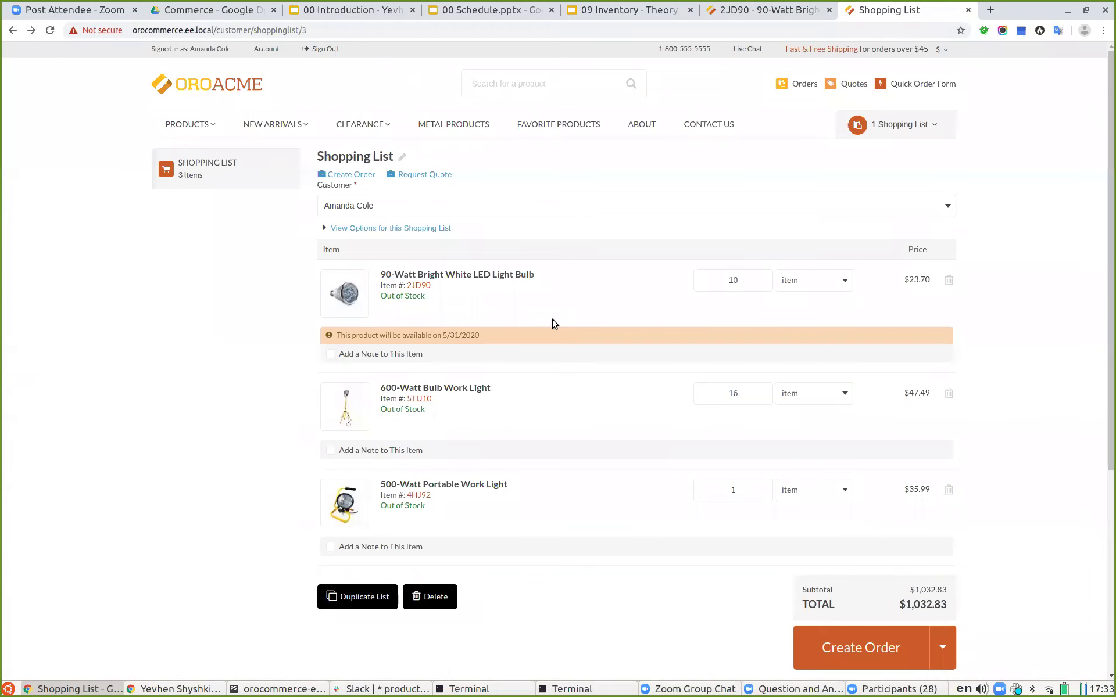
left_click(755, 11)
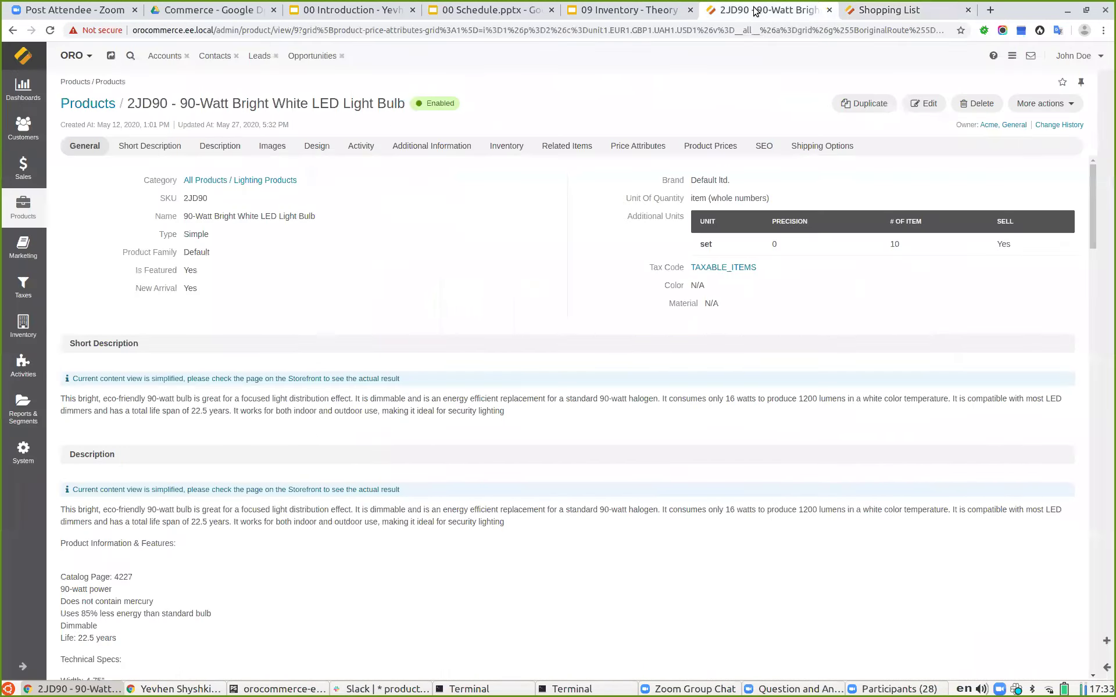
- Open the LED light bulb product for editing and lift the category defaults on Minimum and Maximum Quantity To Order
left_click(916, 106)
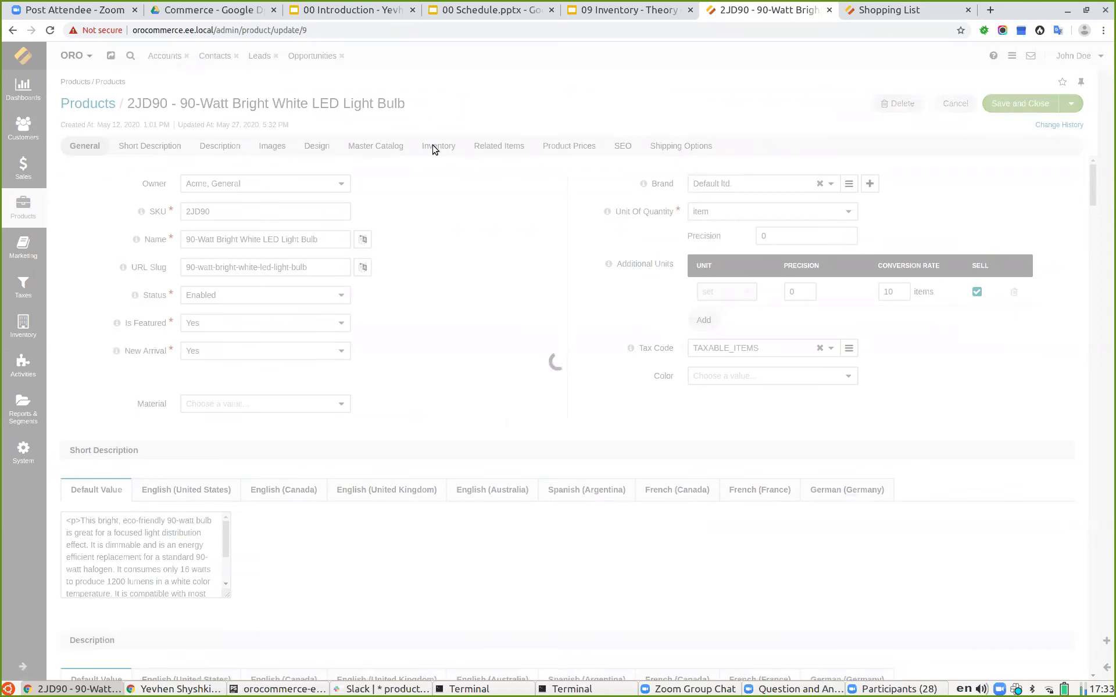
left_click(434, 148)
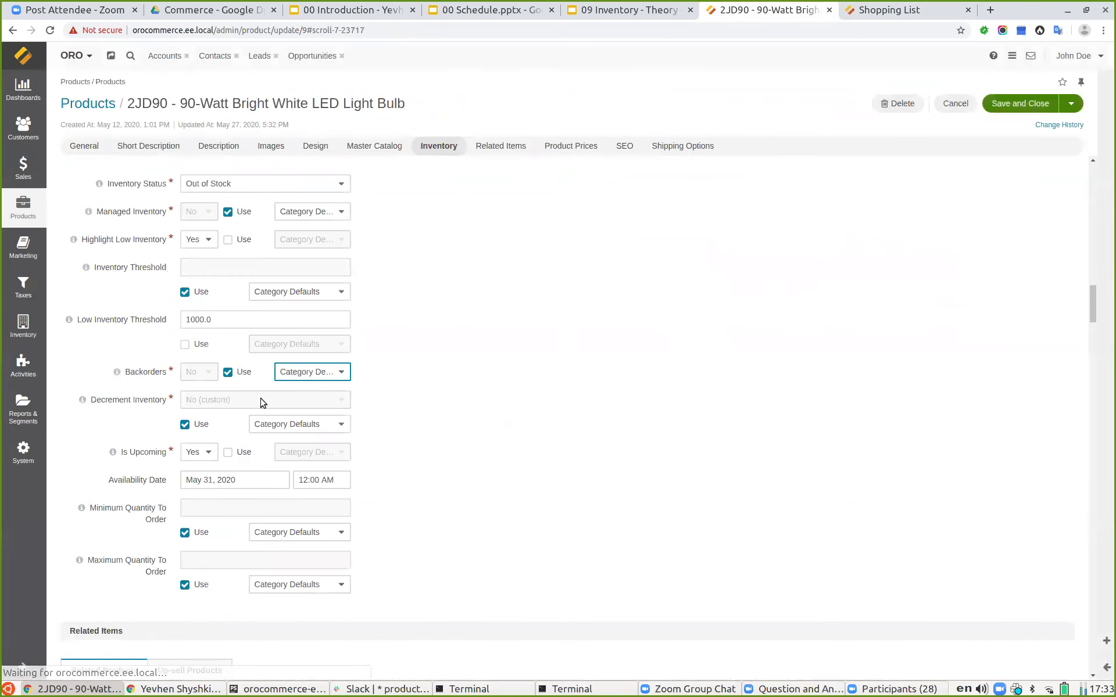
double_click(185, 532)
left_click(185, 533)
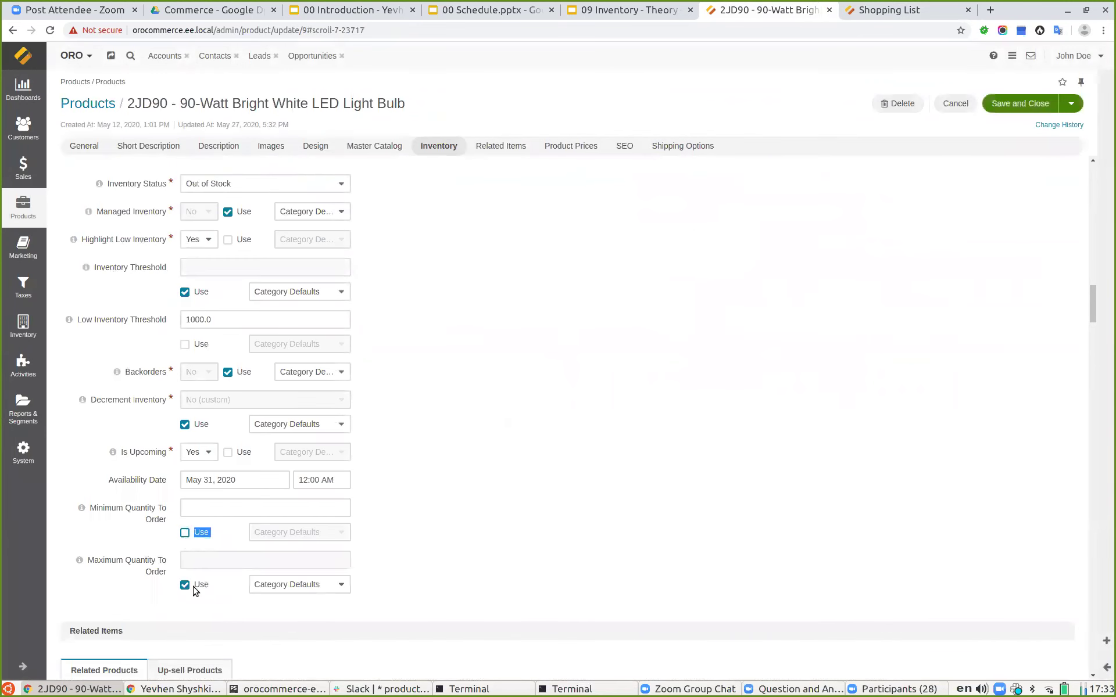
left_click(184, 584)
- Set the bulb's Minimum Quantity To Order to 5 and its Maximum Quantity To Order to 20, and save the product
left_click(190, 509)
type("5")
left_click(211, 562)
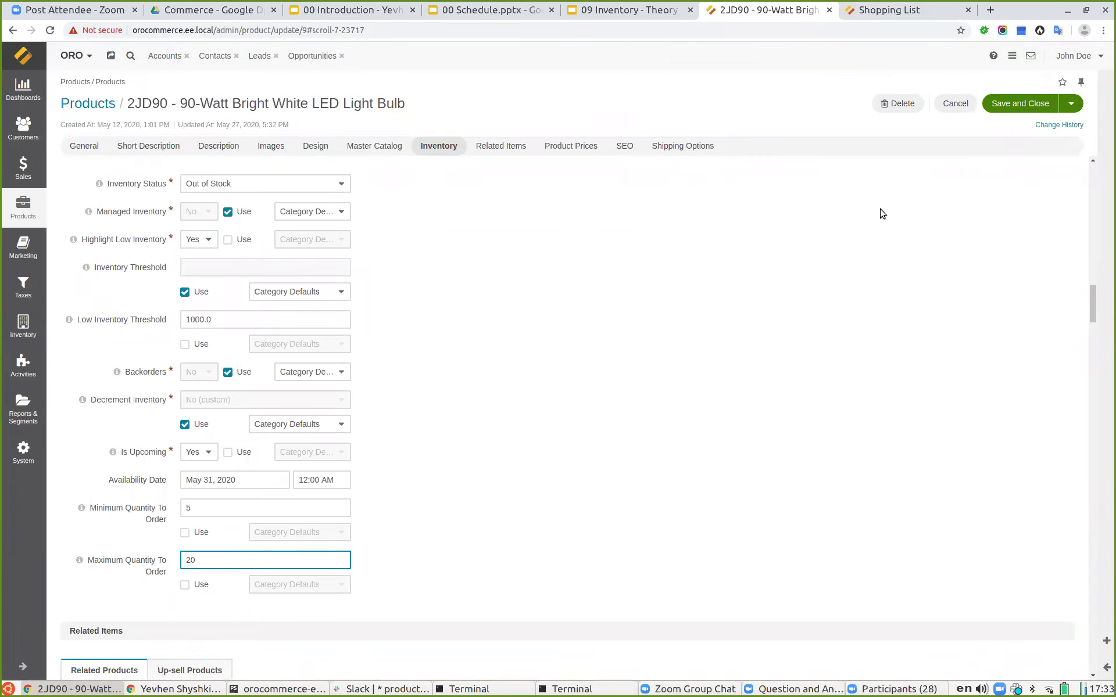
left_click(1004, 106)
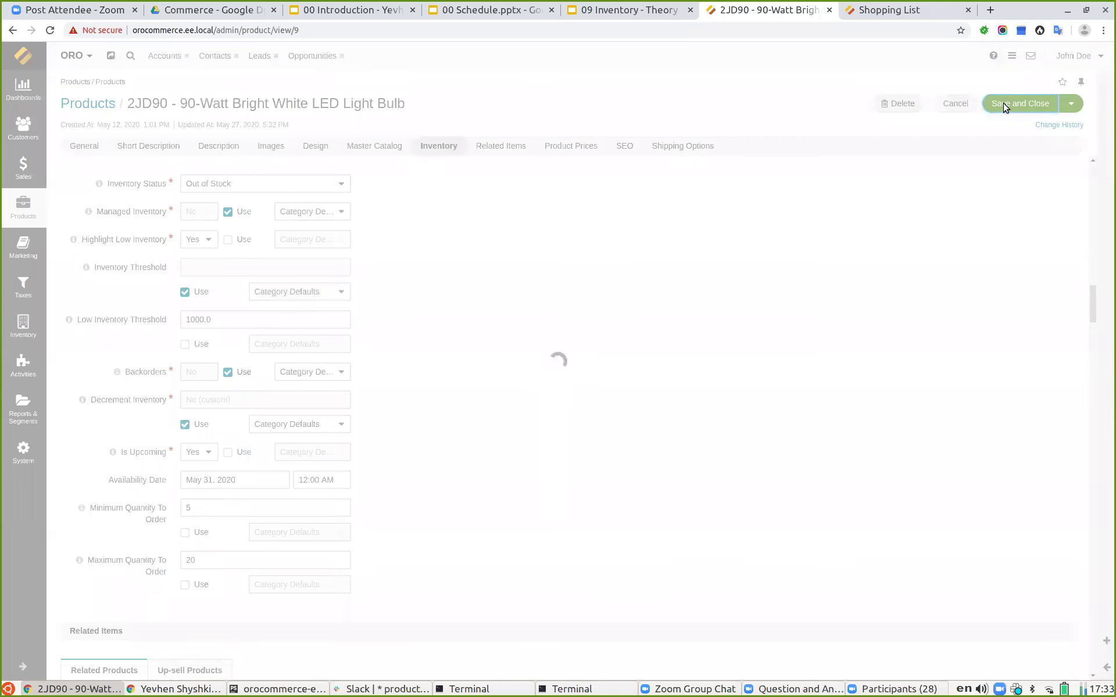
- Reload the storefront shopping list and change the LED light bulb's quantity to 3 to test the minimum order limit
left_click(902, 9)
left_click(49, 30)
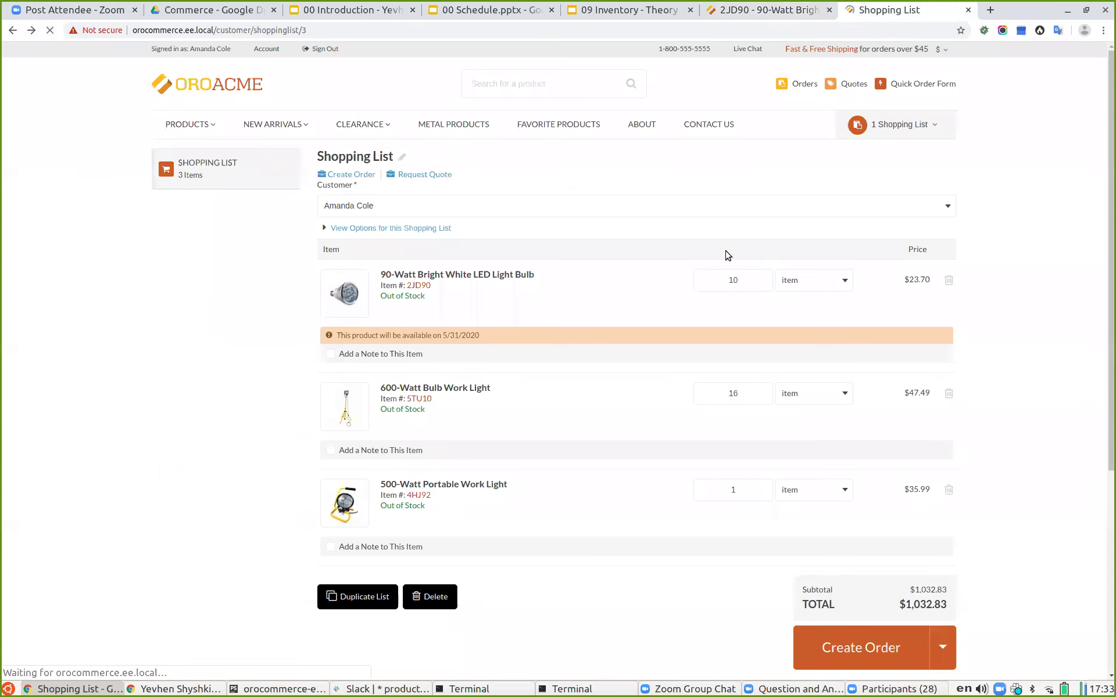
double_click(763, 279)
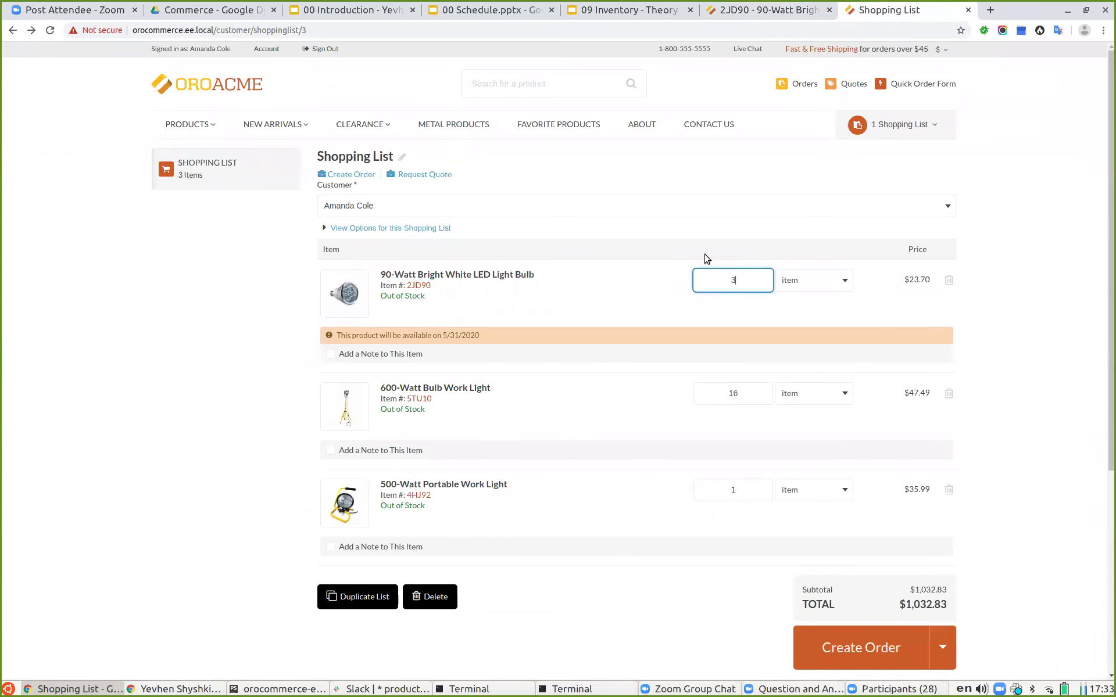
key("Return")
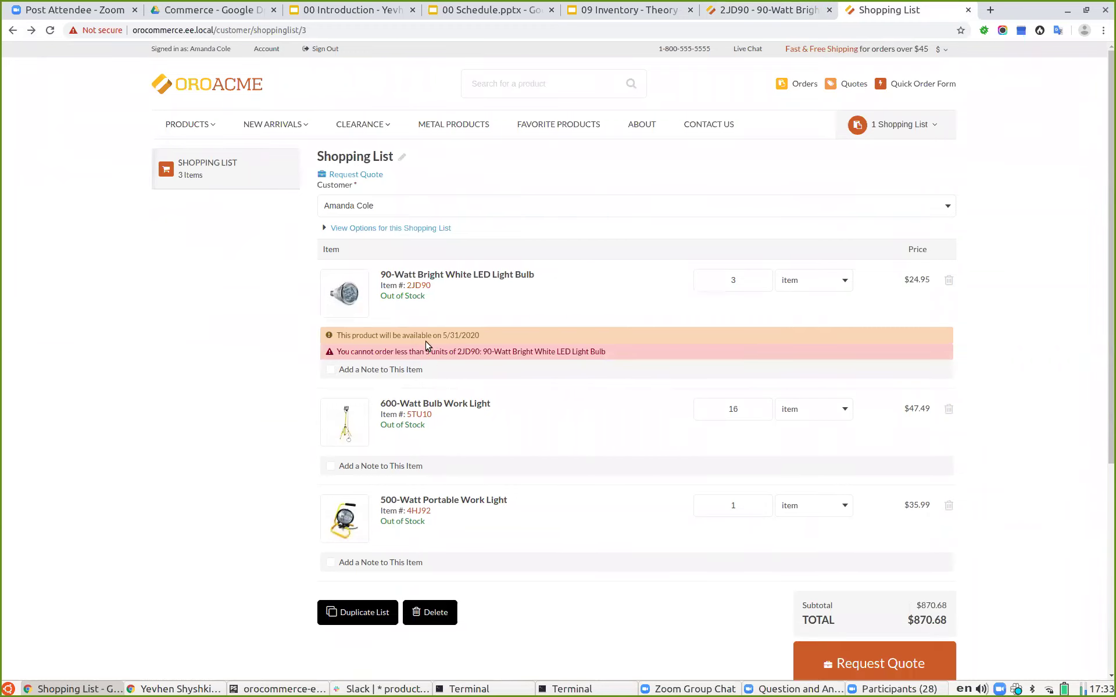
- Raise the LED light bulb's quantity in the shopping list to 30 to test the maximum order limit
double_click(762, 289)
type("30")
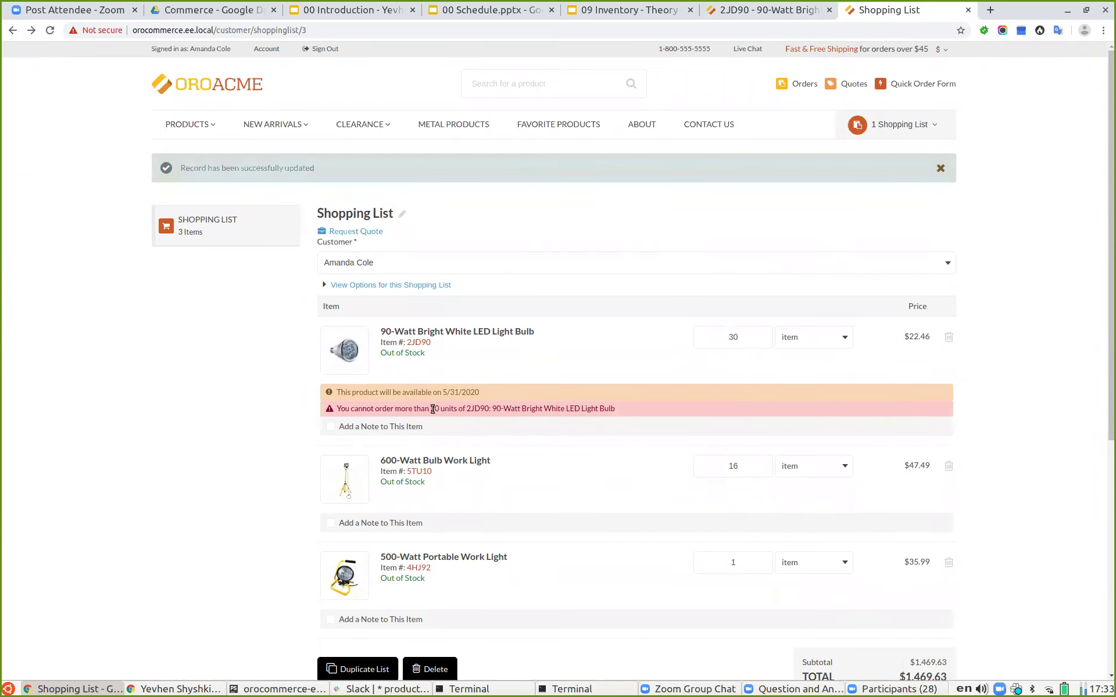
double_click(433, 409)
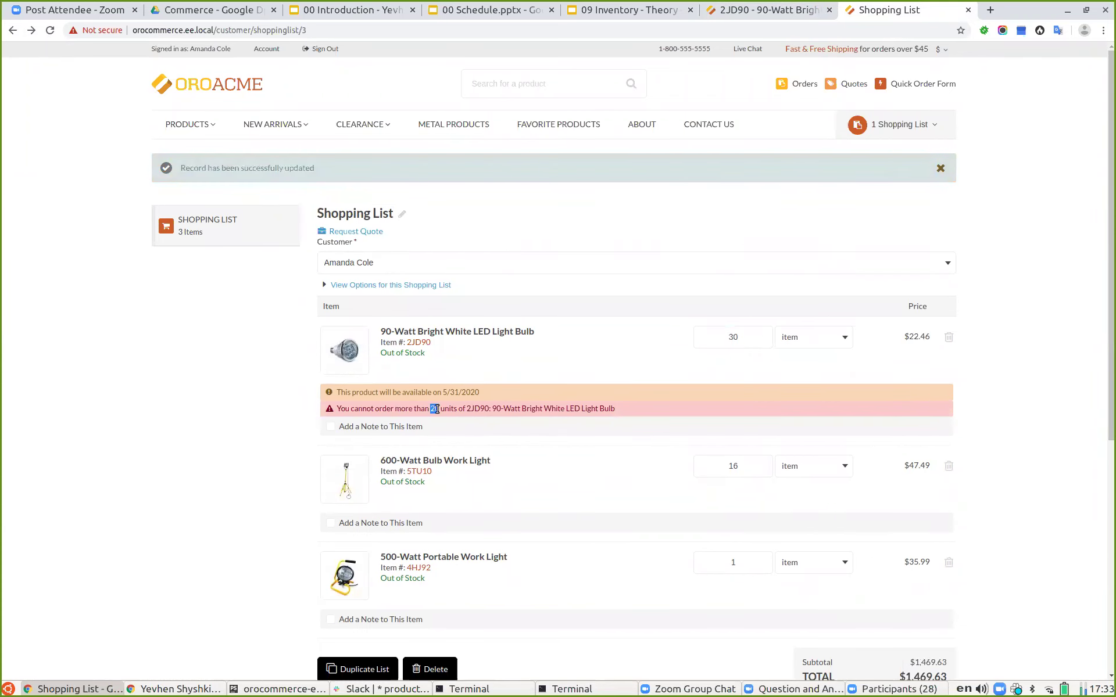
- Reopen the bulb product for editing and review its inventory options, including the fallback choices for Managed Inventory
left_click(737, 10)
left_click(924, 103)
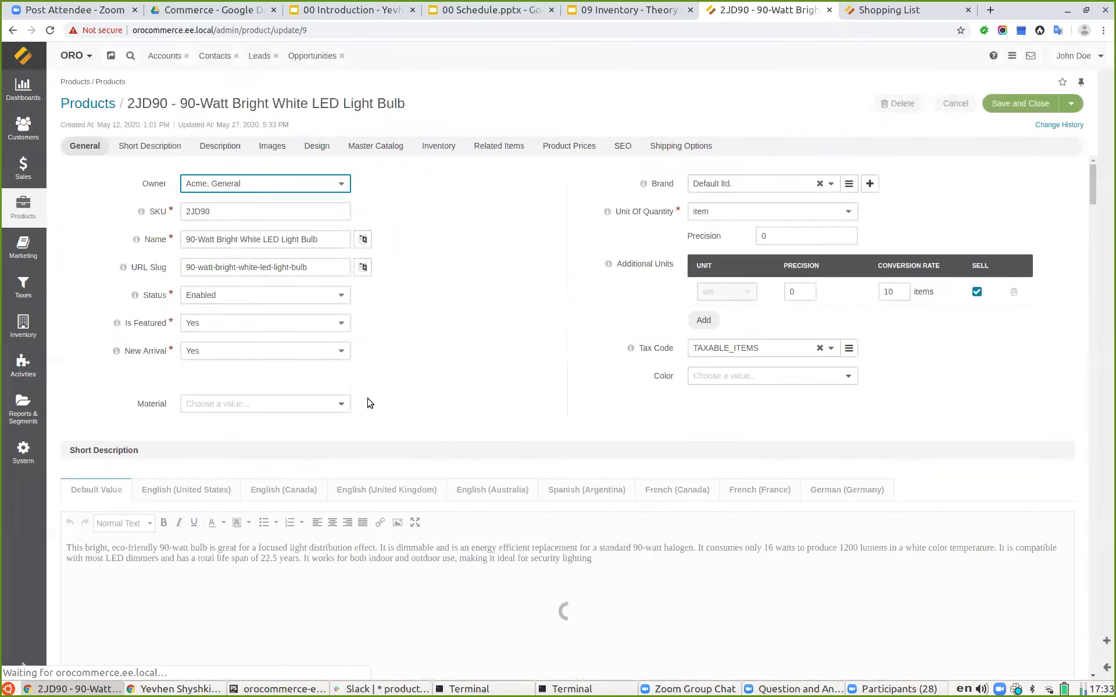
scroll(368, 403, "down", 20)
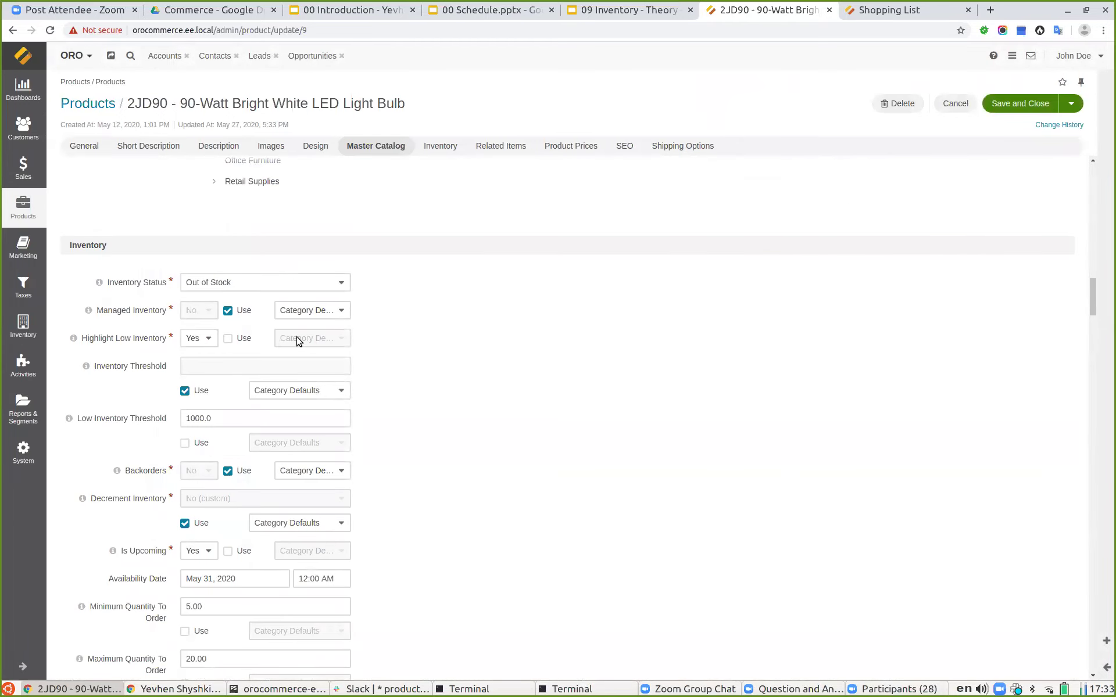
left_click(303, 314)
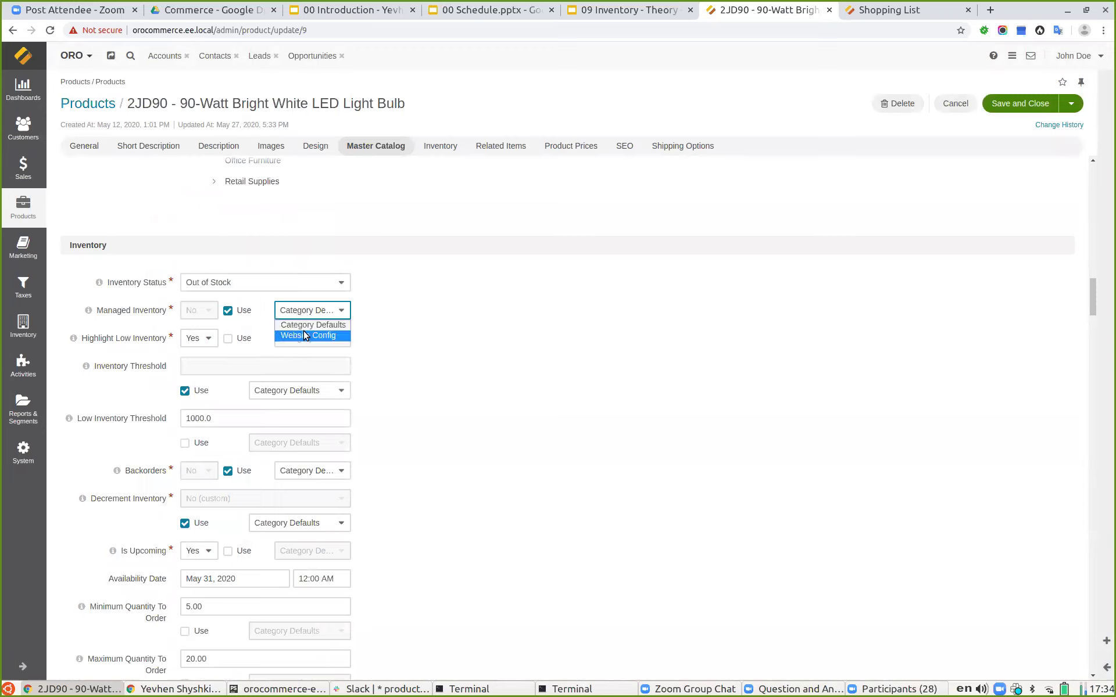
left_click(554, 333)
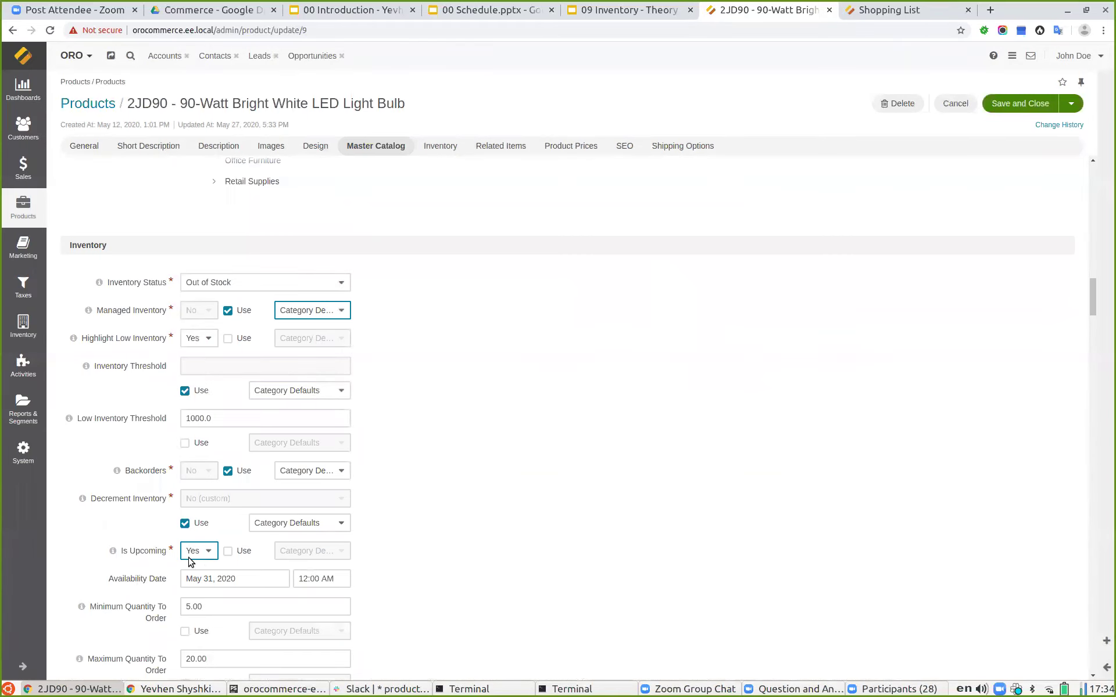
scroll(149, 511, "down", 1)
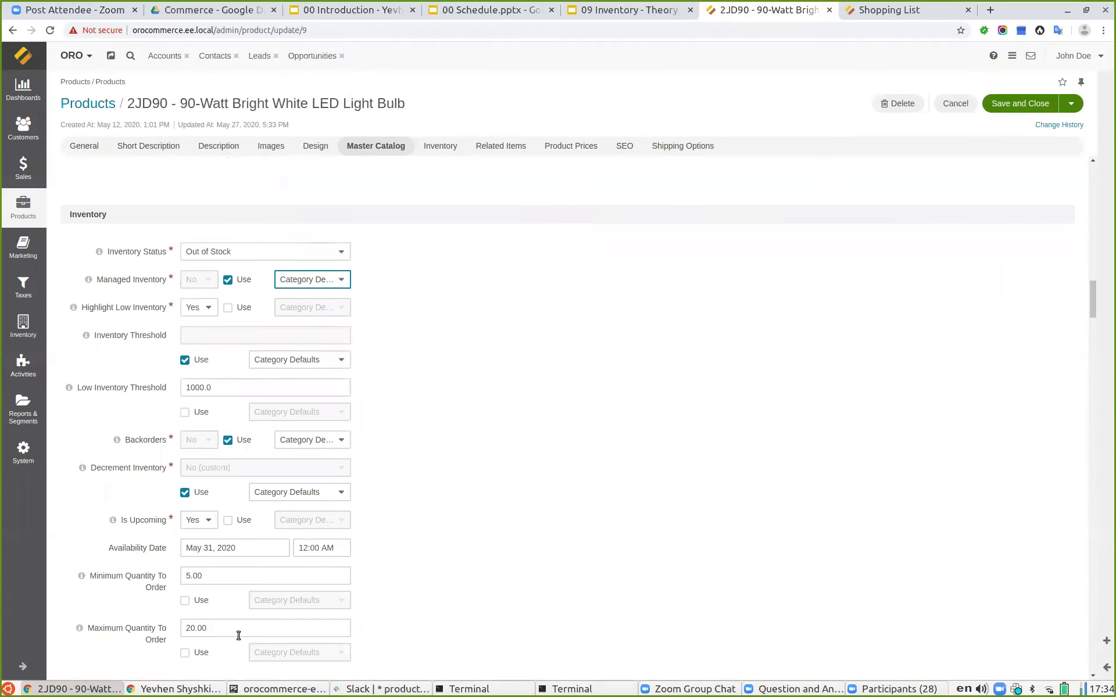
scroll(358, 568, "down", 2)
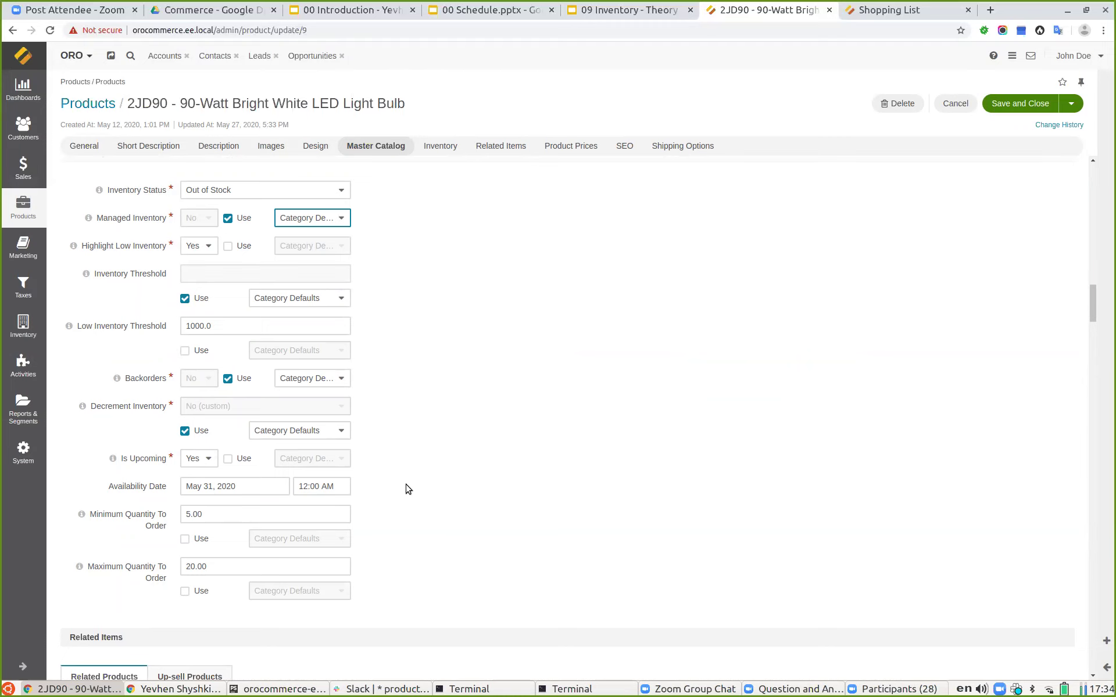
scroll(407, 489, "up", 4)
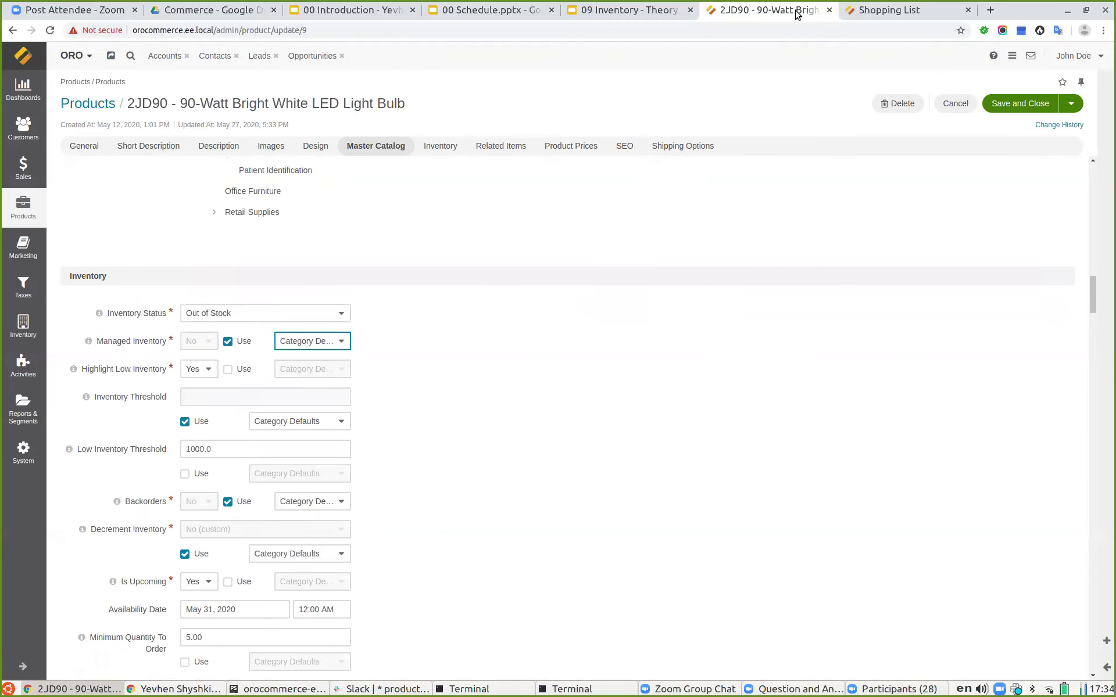
- Switch to the 09 Inventory - Theory deck and show the Category Inventory slide
left_click(630, 10)
scroll(69, 365, "down", 4)
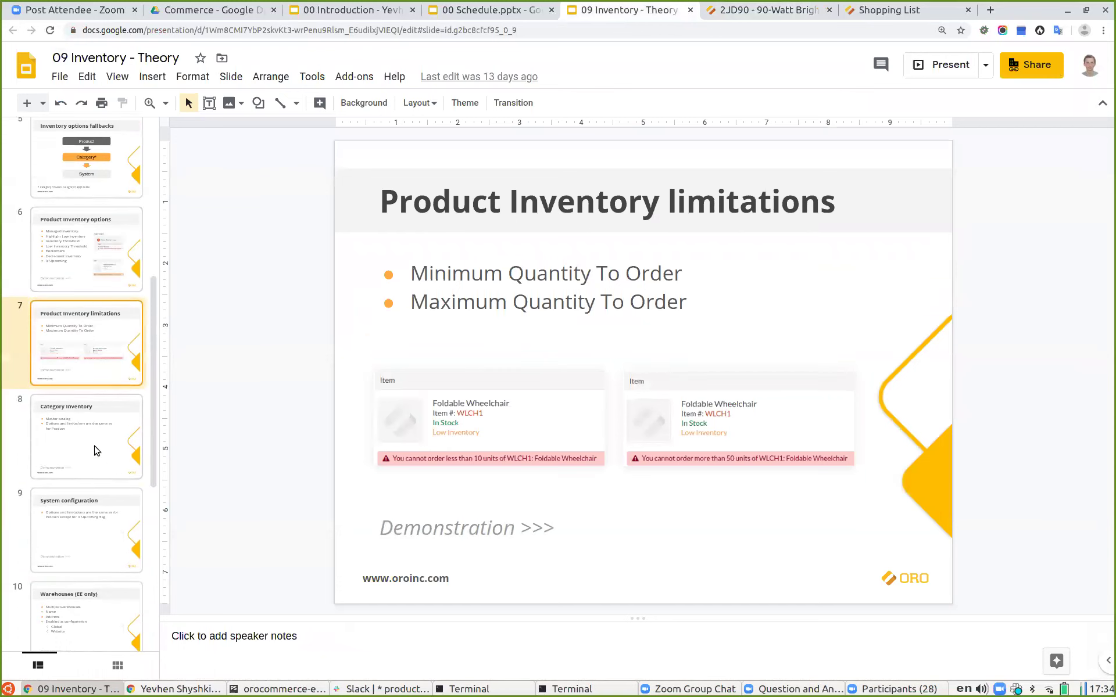
left_click(95, 449)
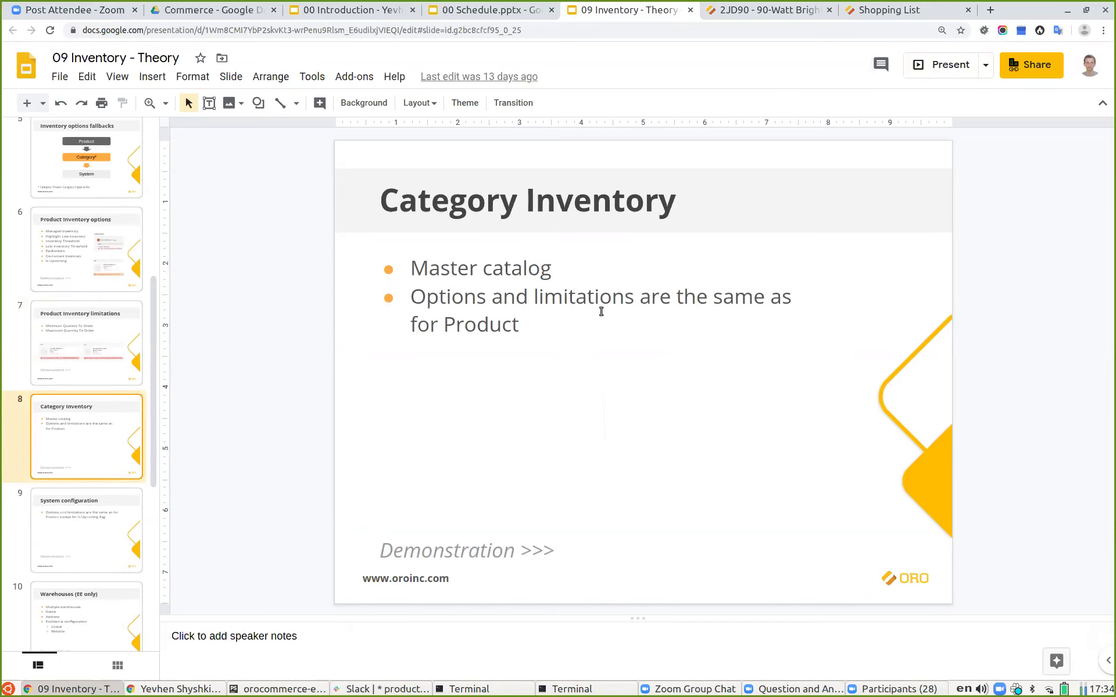
- Leave the bulb's edit form without saving and open the Default Product Options of the Headlamps category in the Master Catalog
left_click(763, 10)
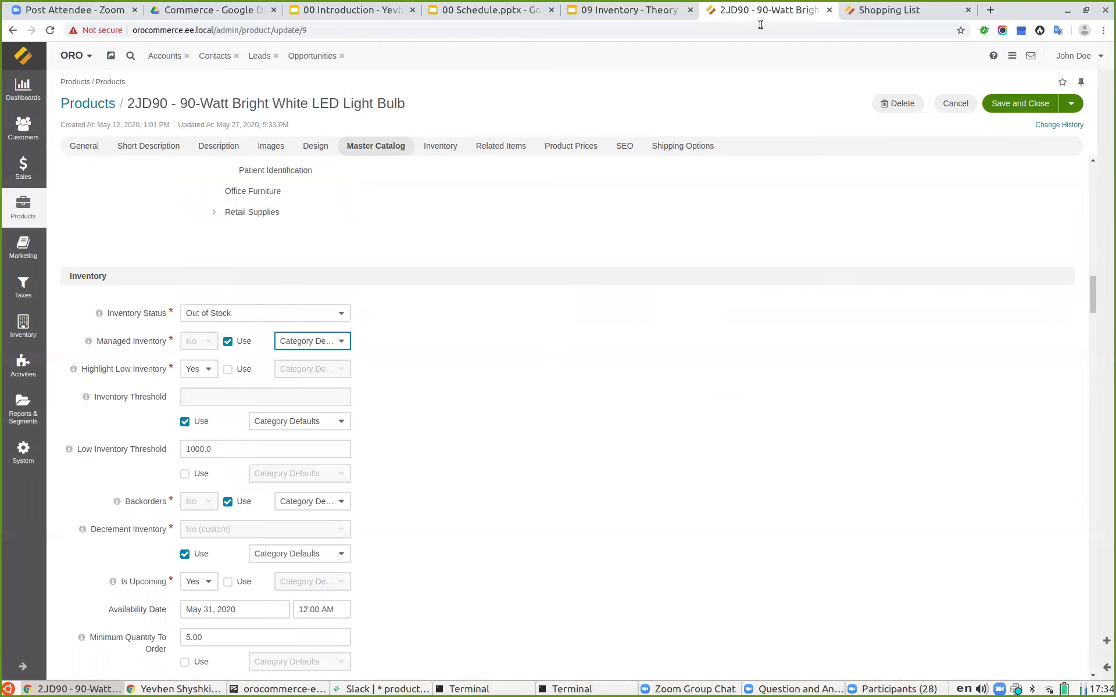
left_click(23, 206)
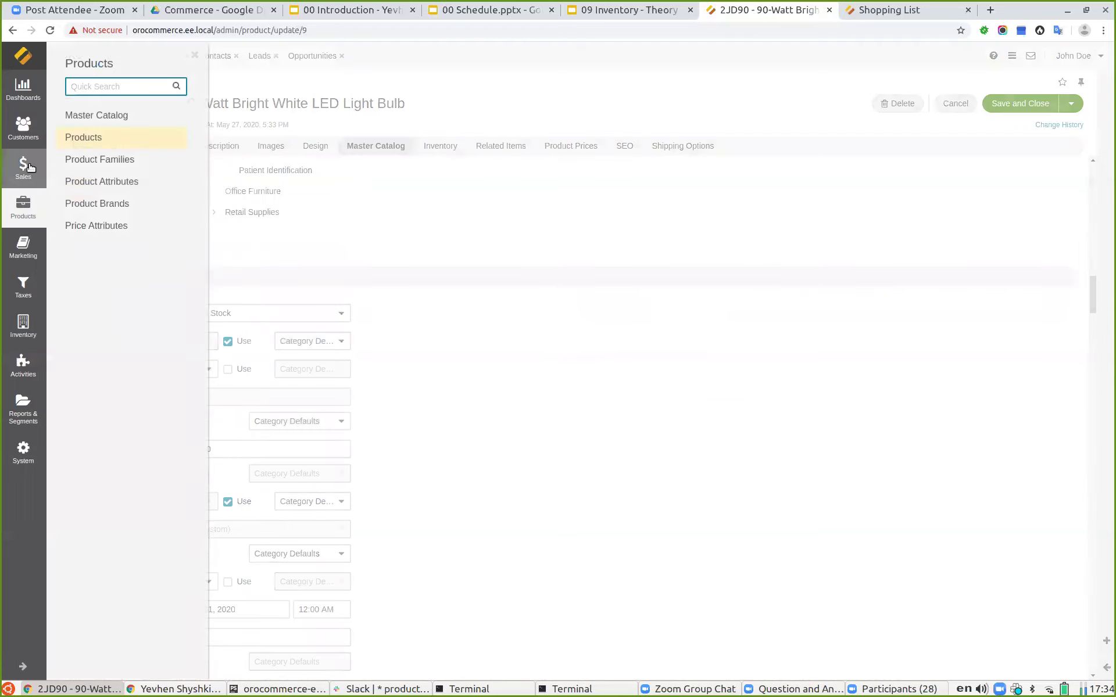
left_click(96, 115)
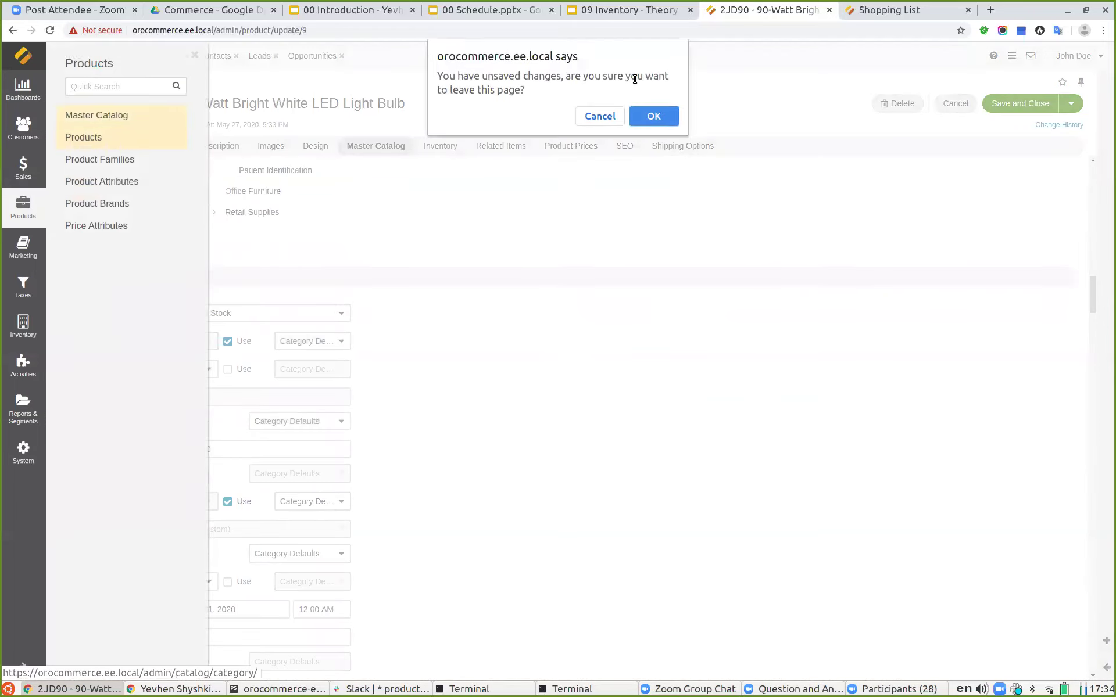
left_click(647, 116)
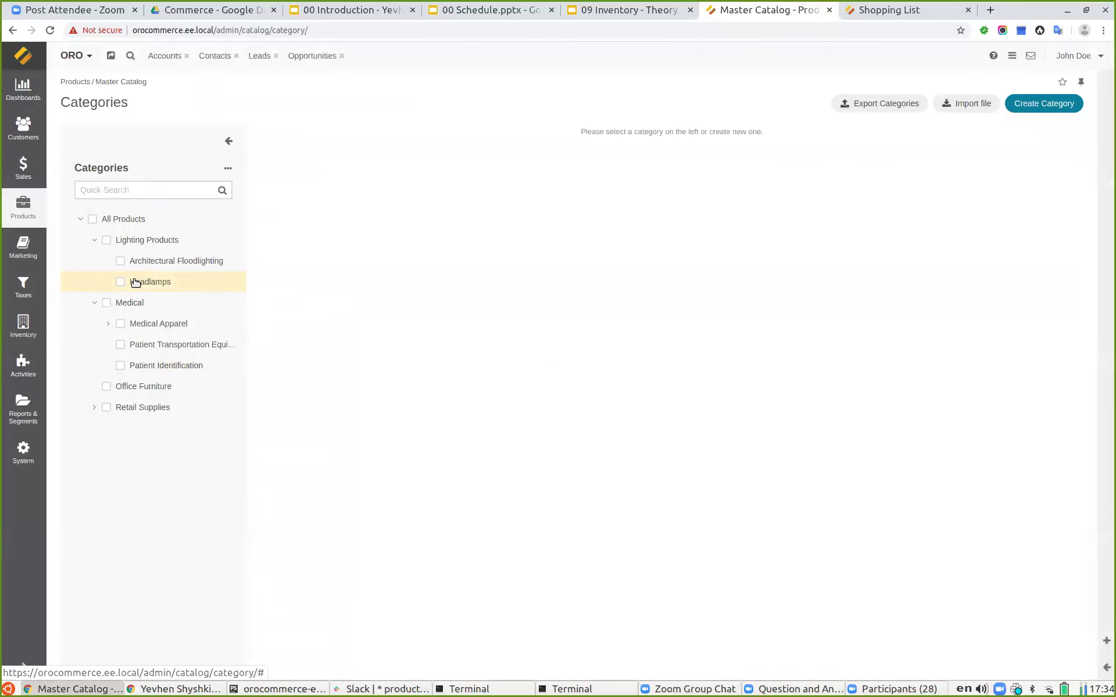
left_click(136, 282)
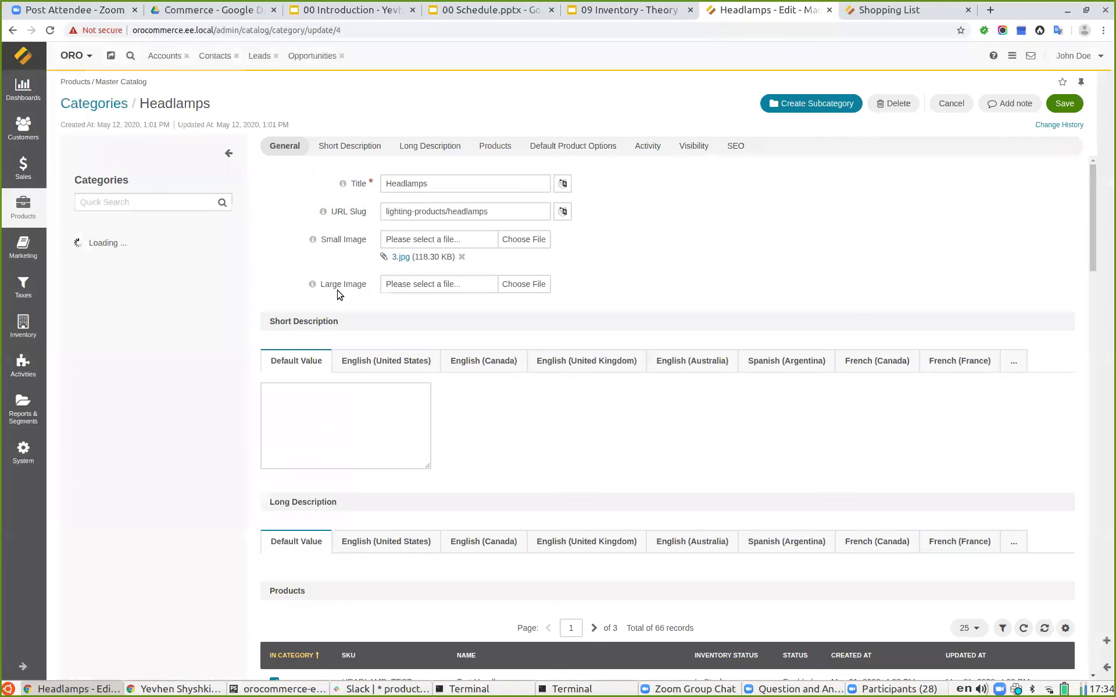
left_click(569, 150)
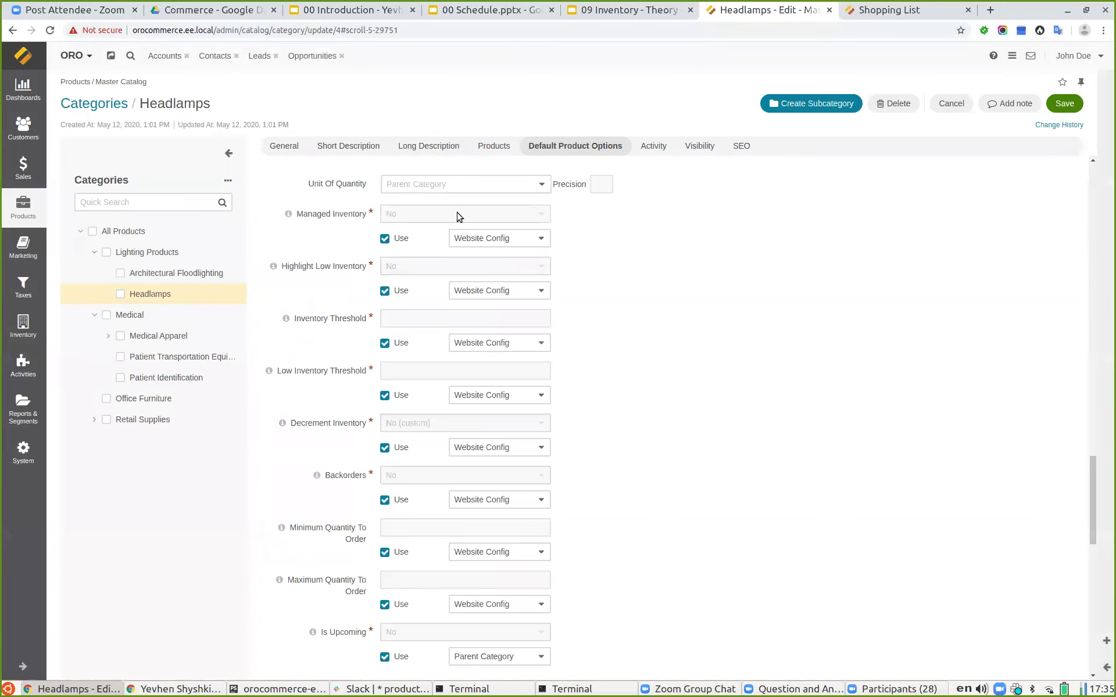
- Review the Headlamps category's default unit of quantity and its inventory options, from Managed Inventory to Is Upcoming
left_click_drag(303, 184, 607, 184)
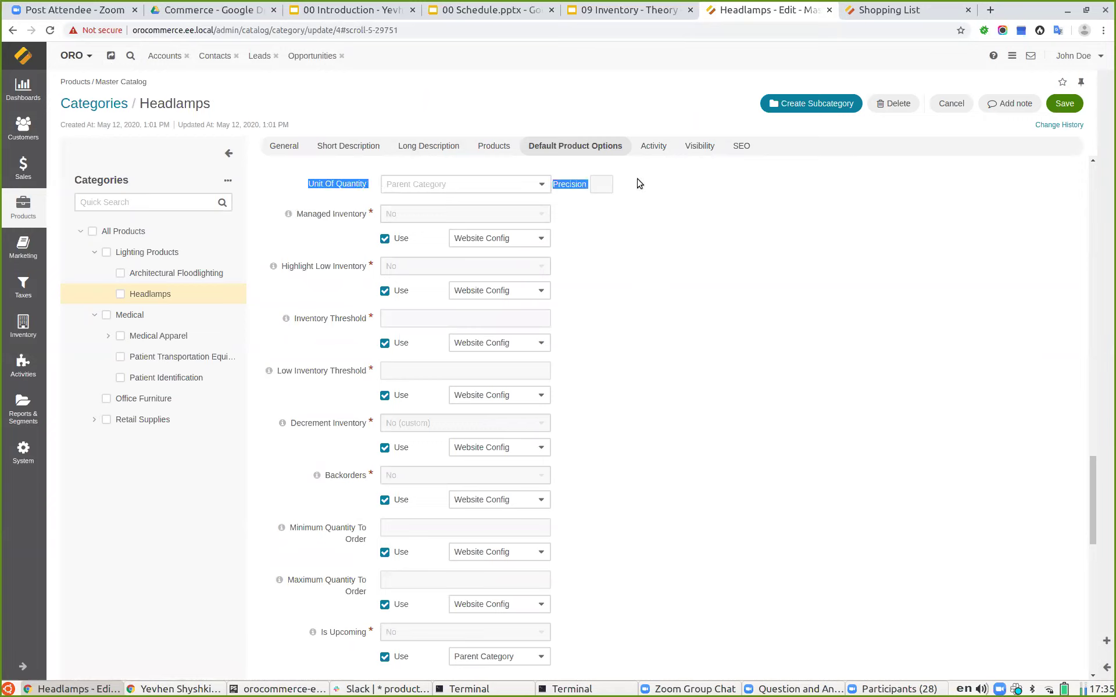
left_click(673, 200)
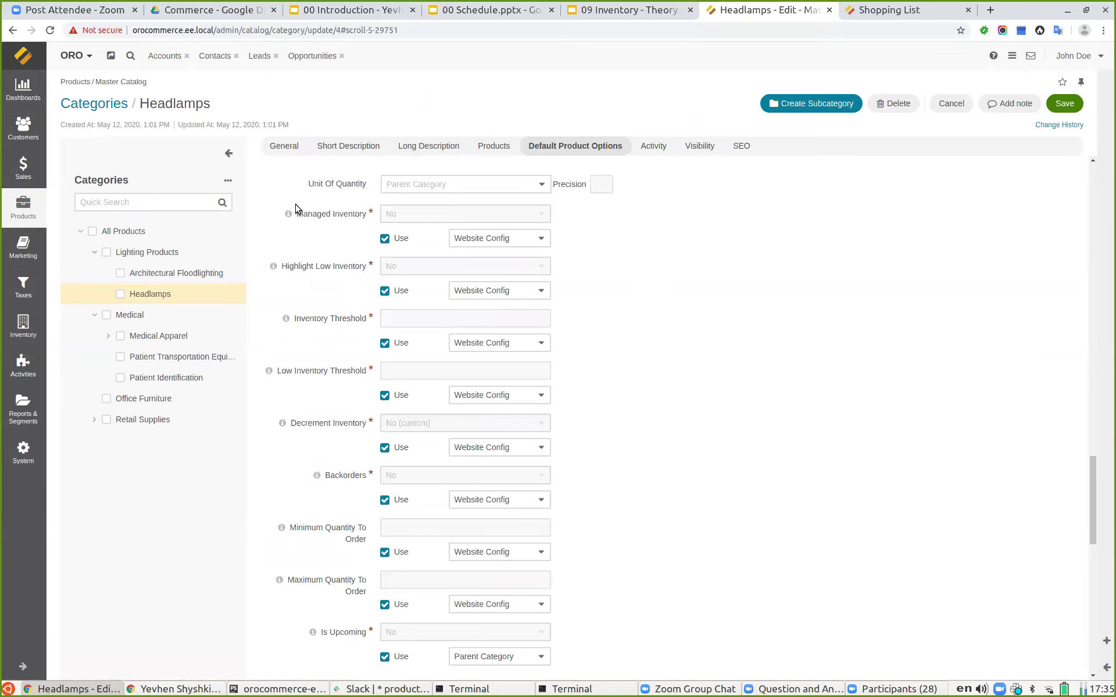
left_click_drag(296, 215, 356, 314)
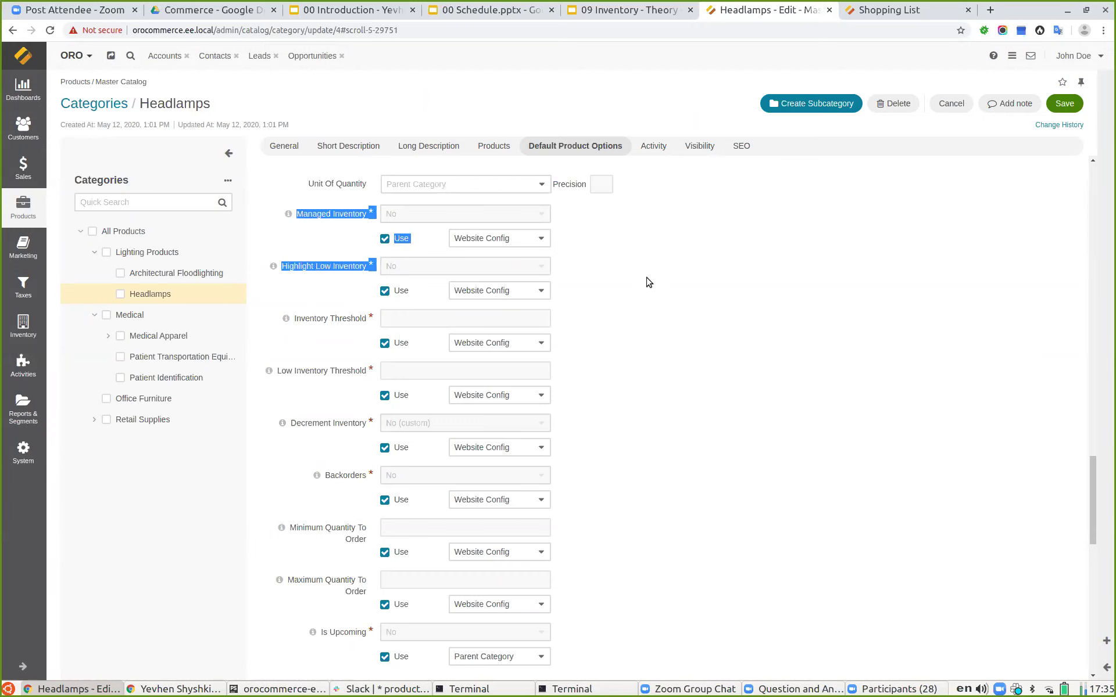
left_click(645, 307)
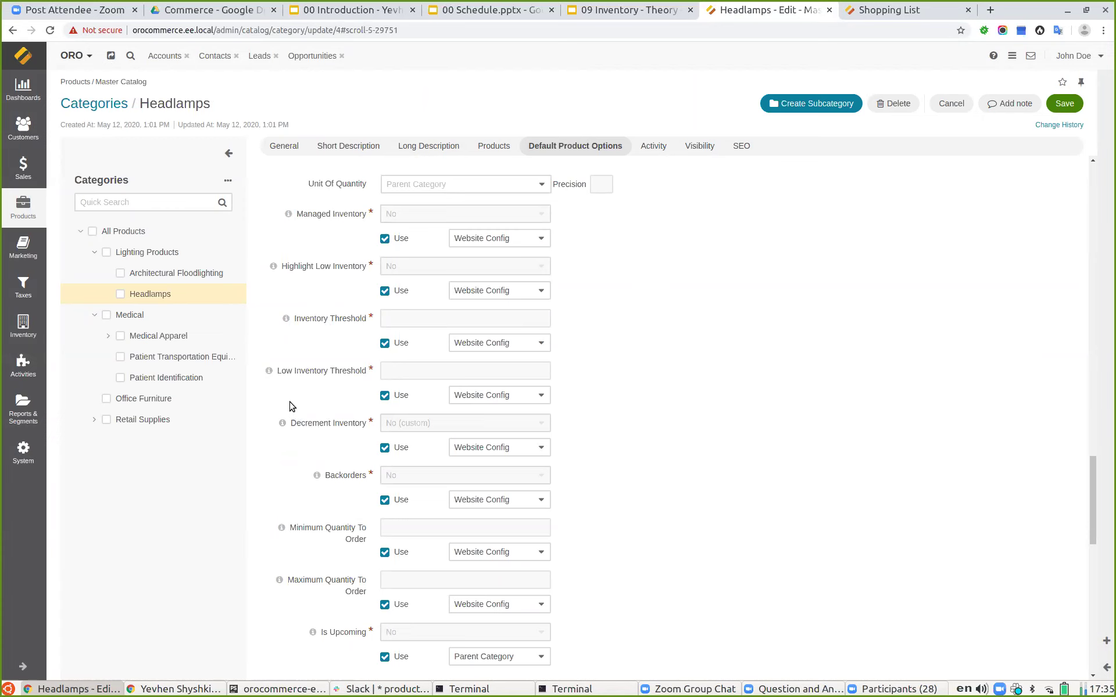
scroll(300, 412, "down", 3)
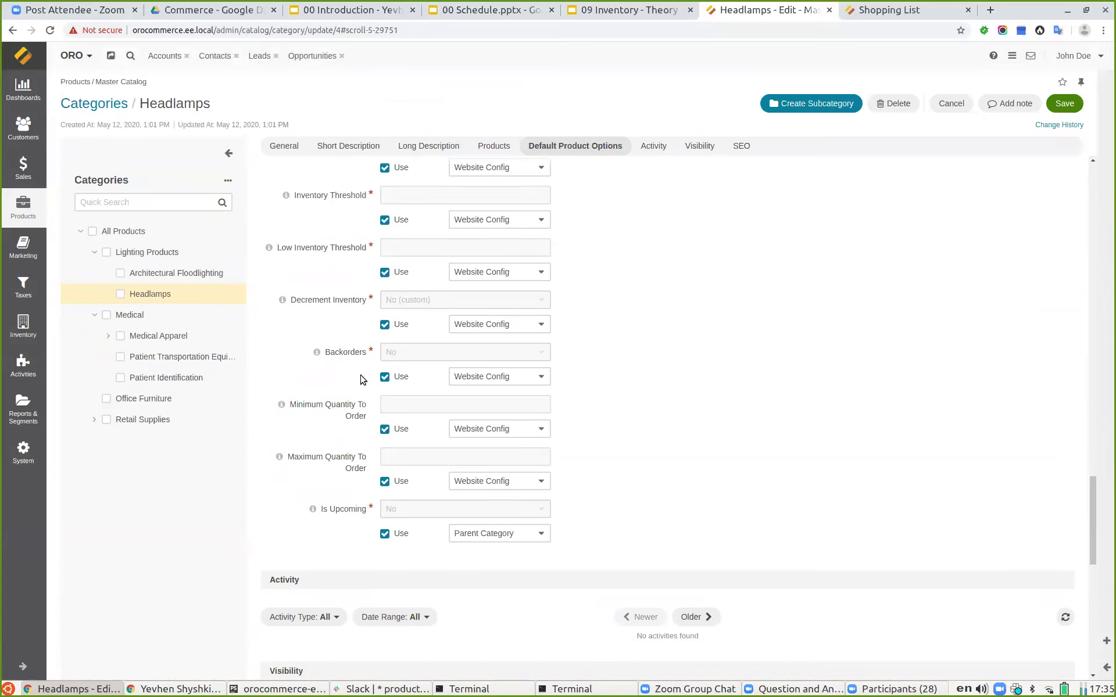
- Examine the fallback choices for Managed Inventory in the Headlamps category's default product options, leaving Website Config selected
scroll(421, 384, "up", 4)
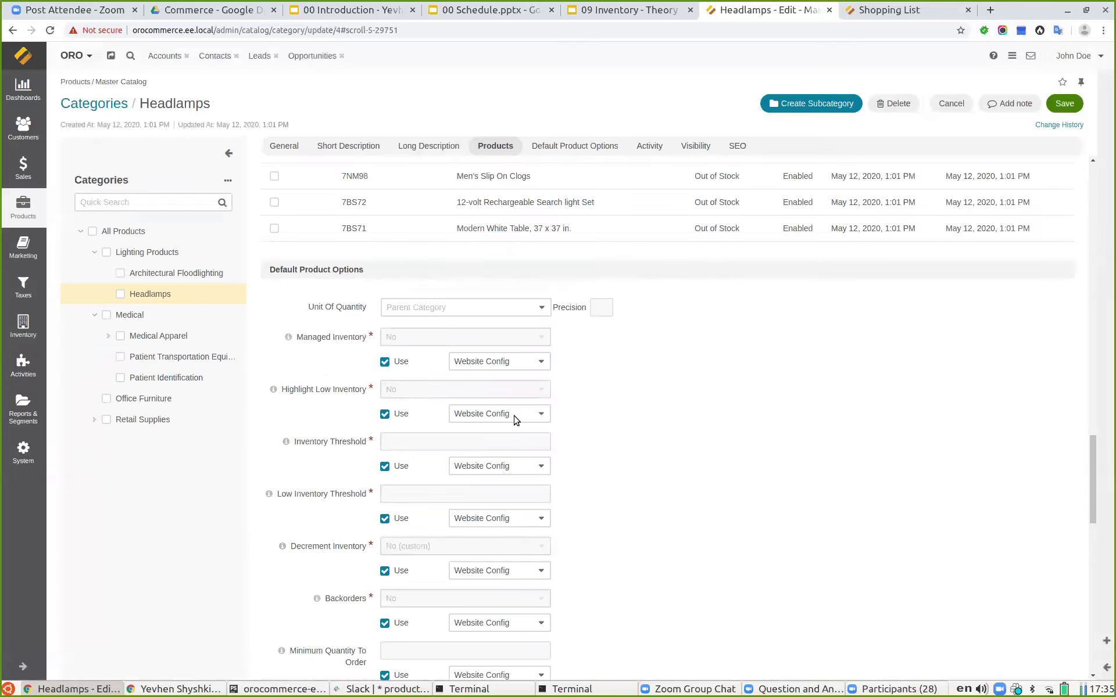
left_click(504, 362)
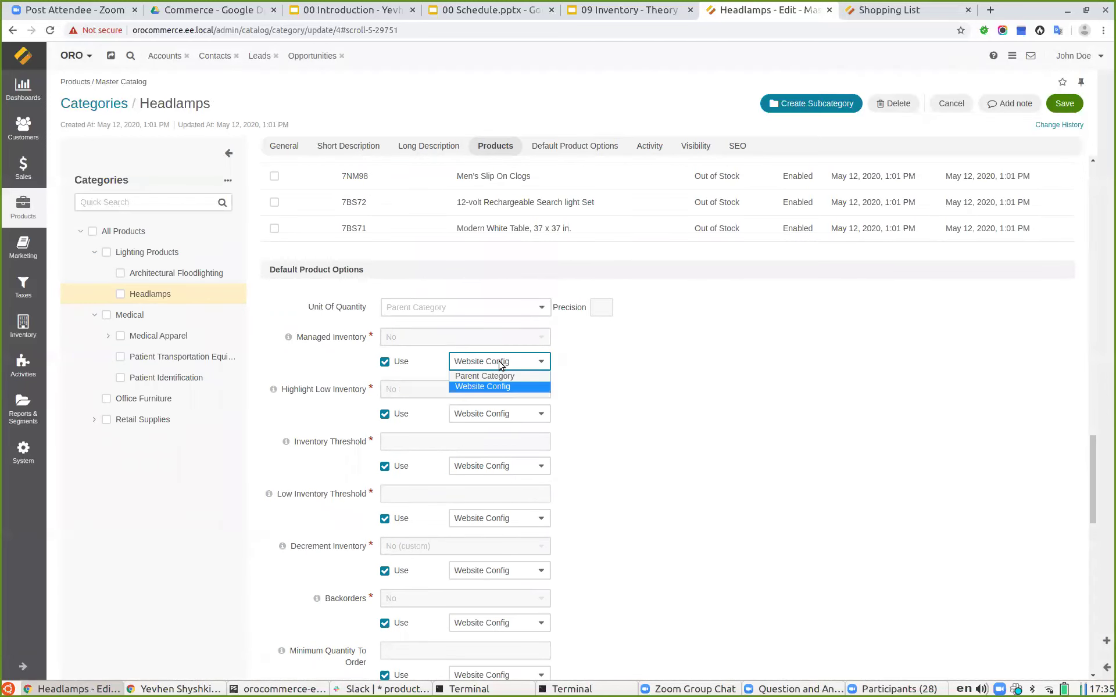
left_click(496, 363)
left_click(498, 363)
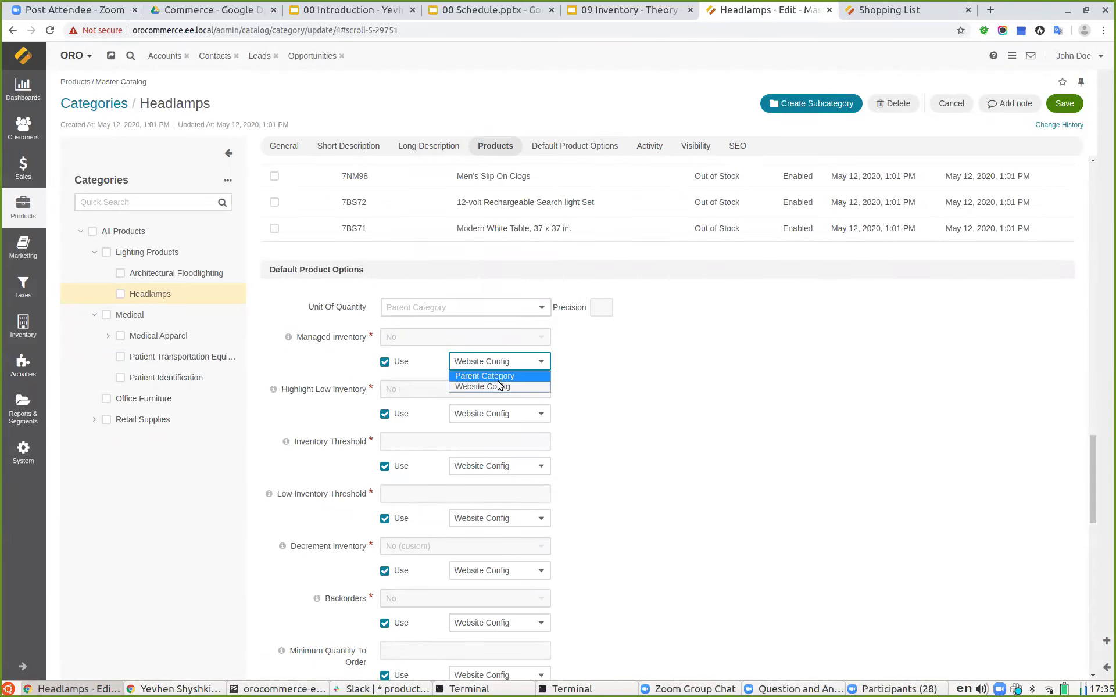
left_click(805, 451)
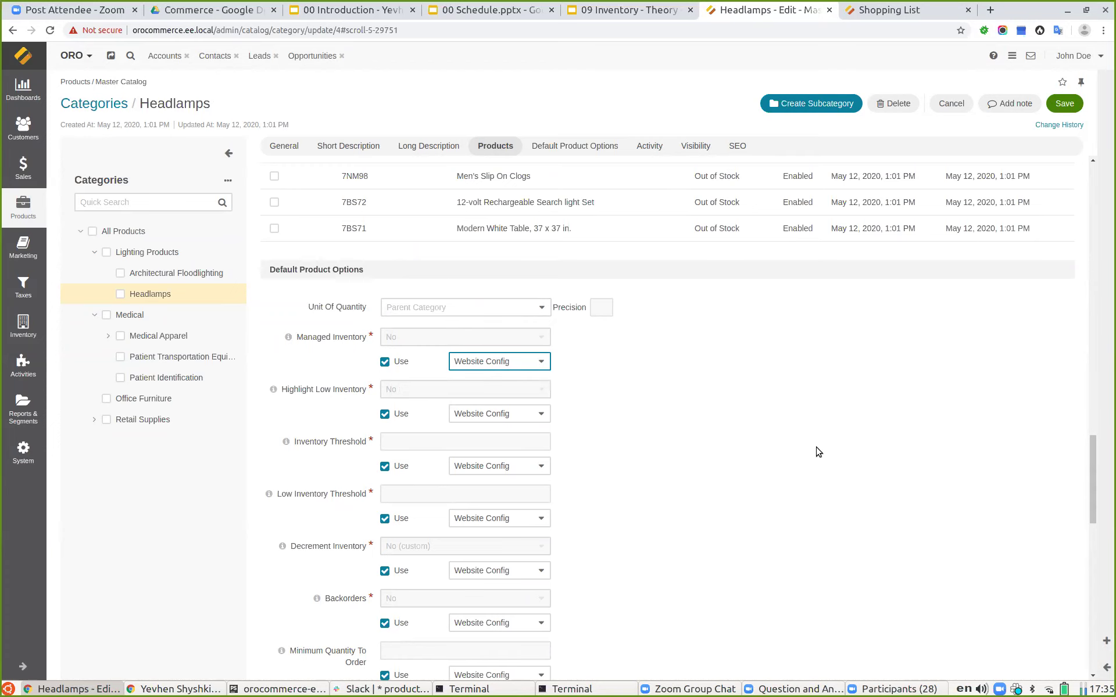
- Switch to the 09 Inventory - Theory deck and show the System configuration slide
left_click(625, 13)
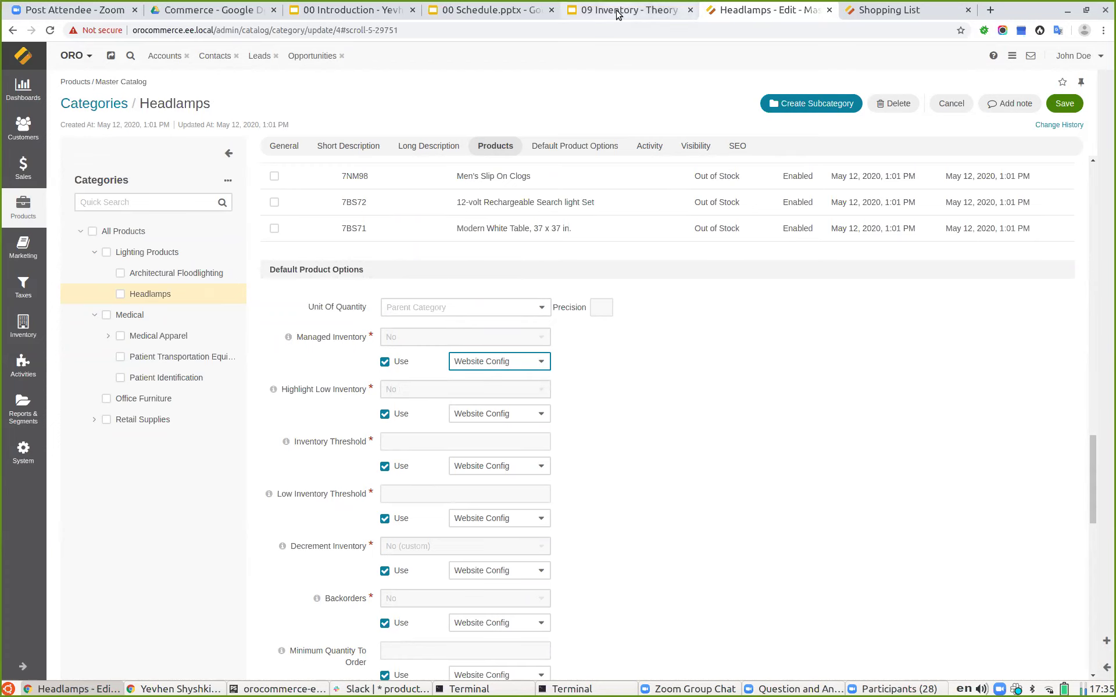
left_click(65, 530)
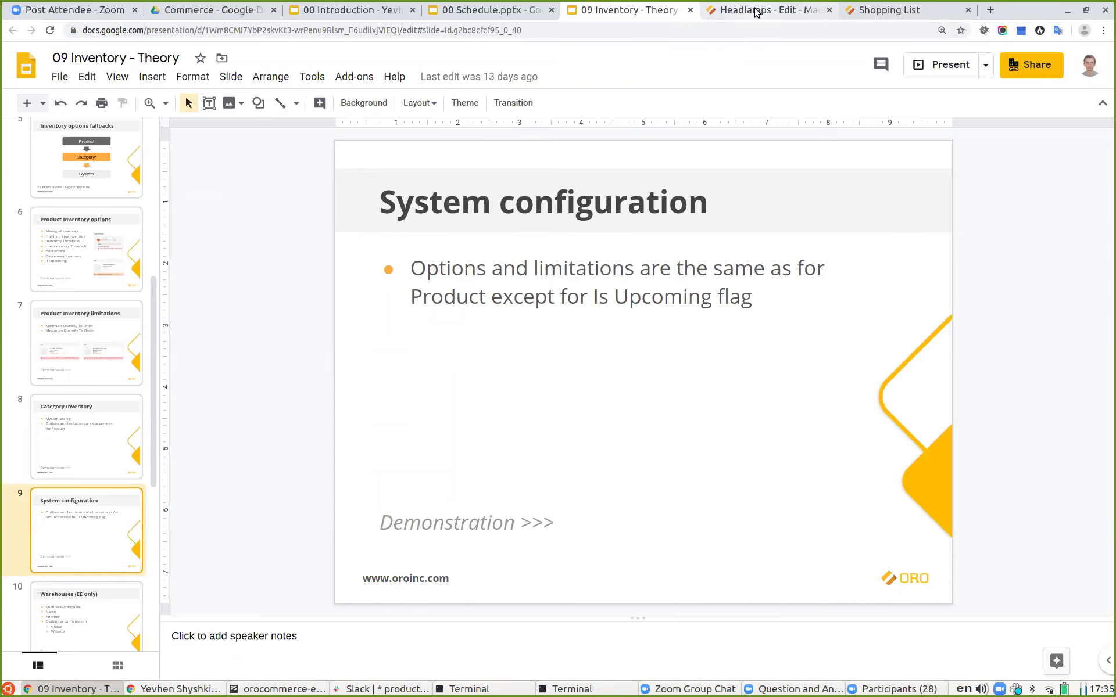
- Return to OroCommerce, find the inventory Product Options in the system configuration by searching for "inve", and clear the search
left_click(753, 10)
left_click(23, 454)
left_click(109, 114)
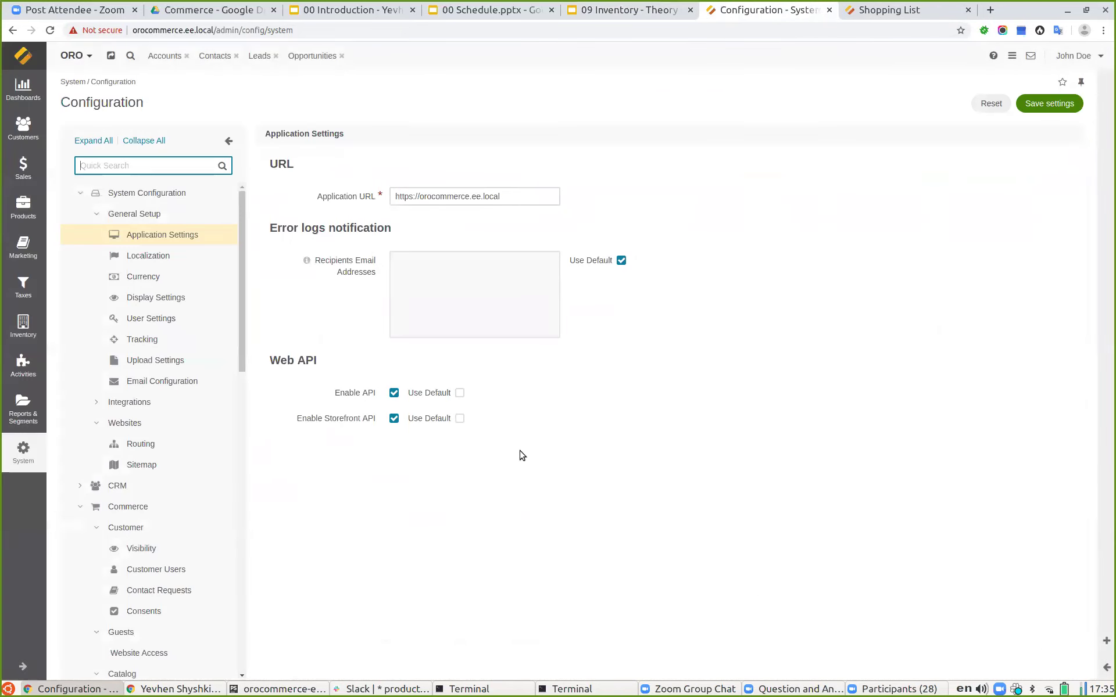
type("inve")
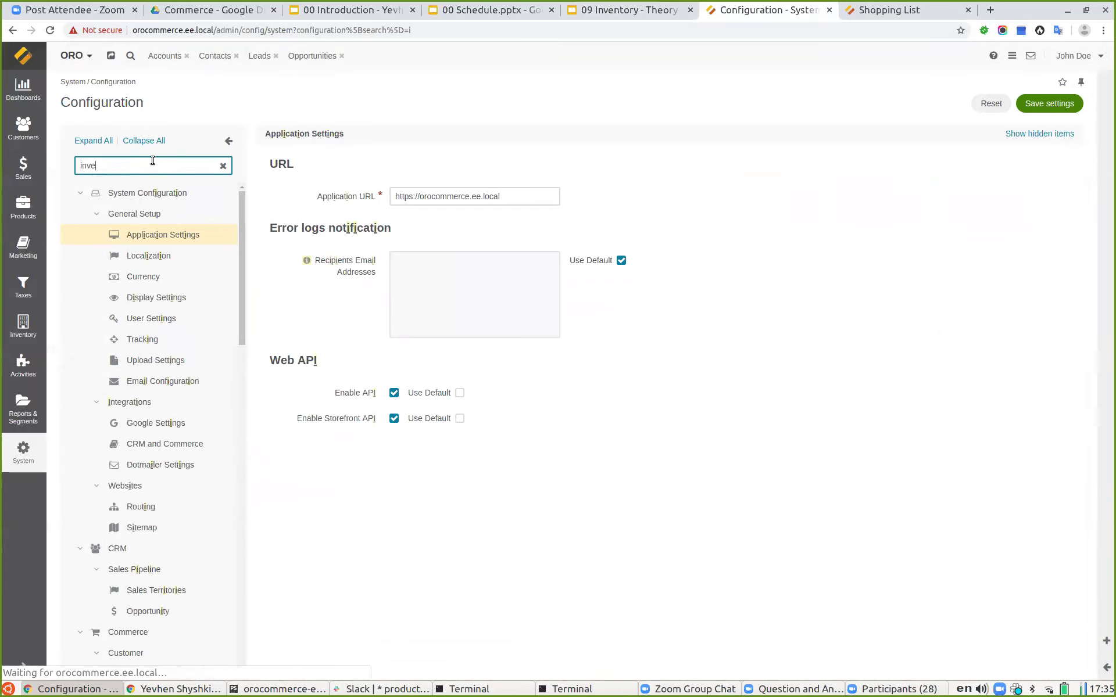
left_click(157, 257)
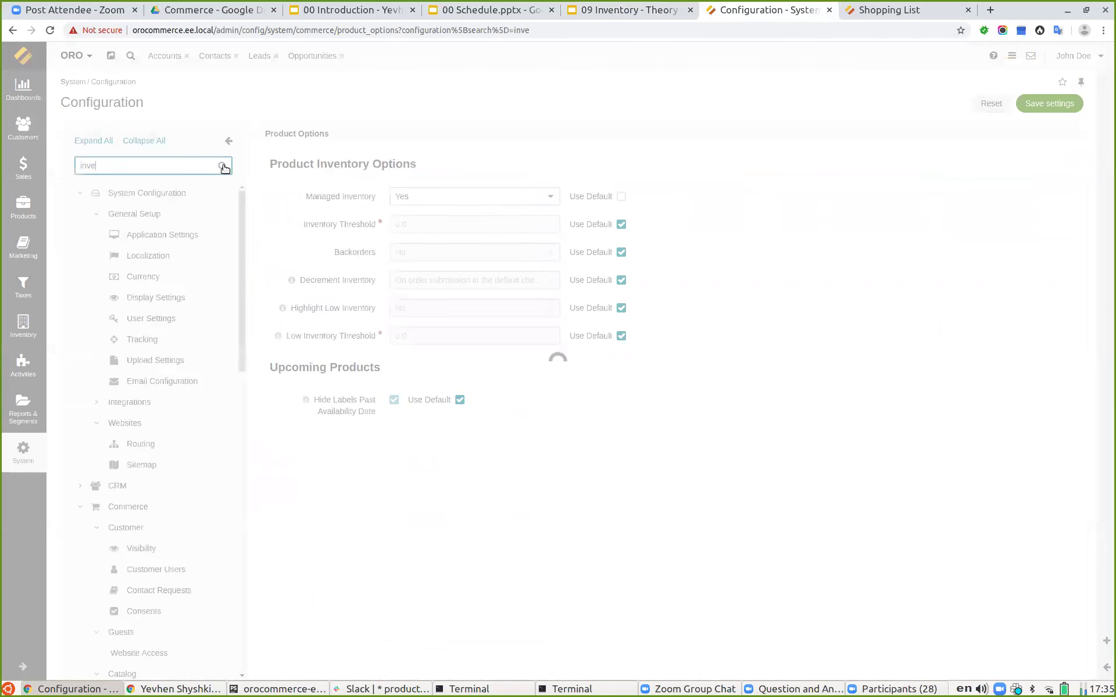
left_click(223, 168)
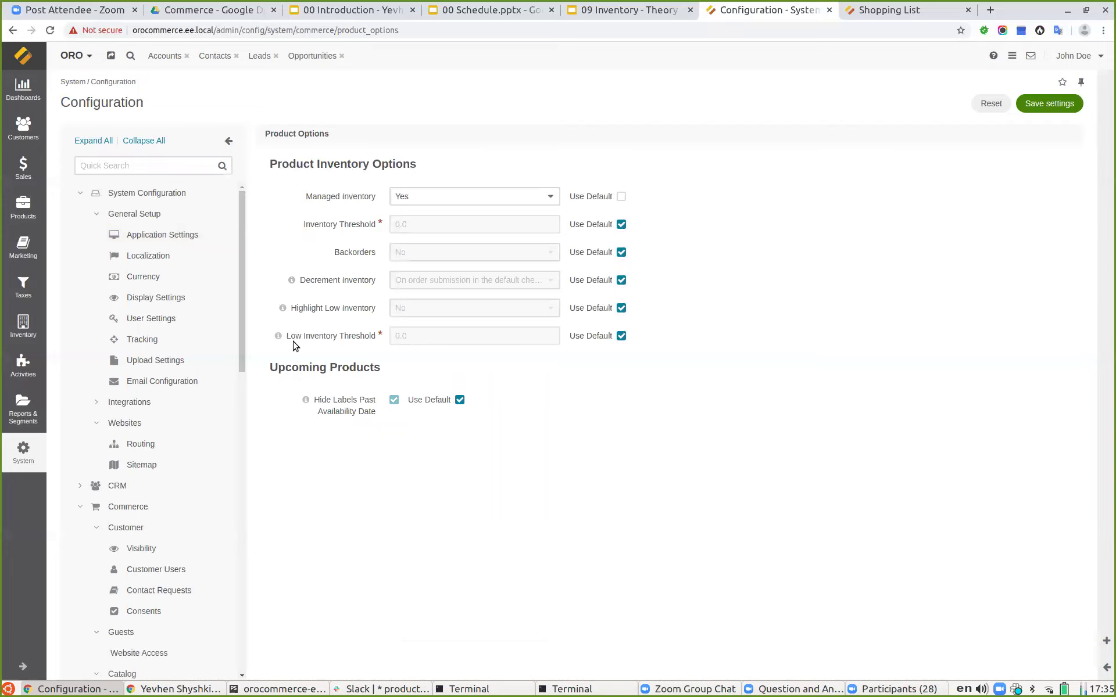
- Open the inventory Limitations settings in the system configuration to view the minimum and maximum quantity to order
scroll(169, 430, "down", 10)
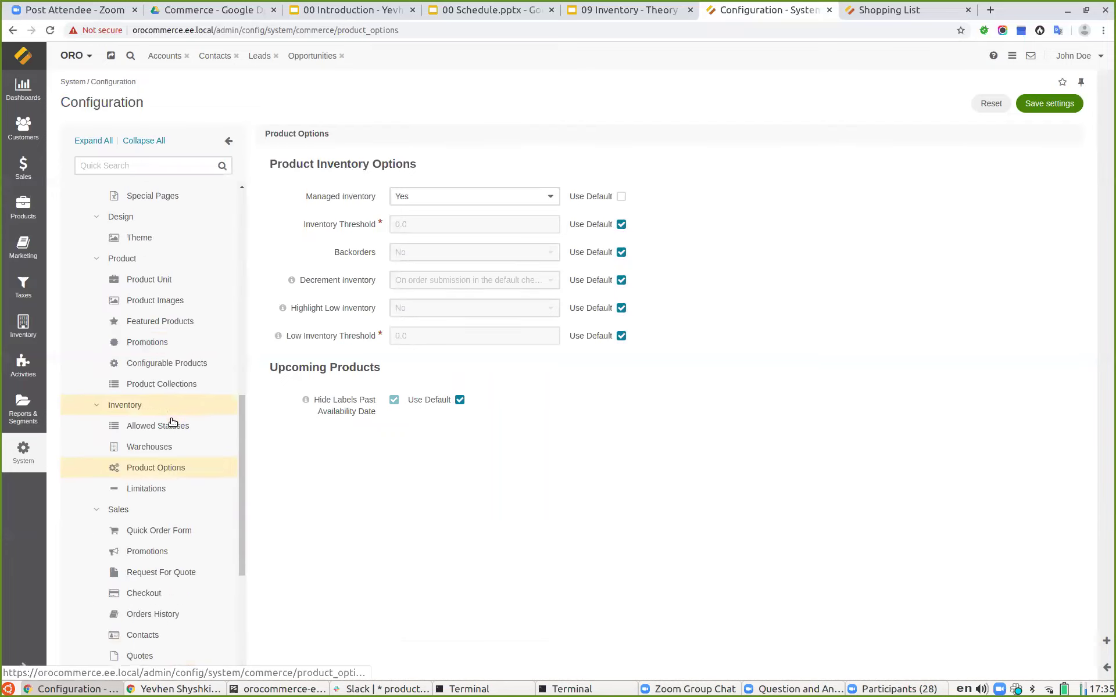
scroll(172, 423, "down", 3)
left_click(142, 404)
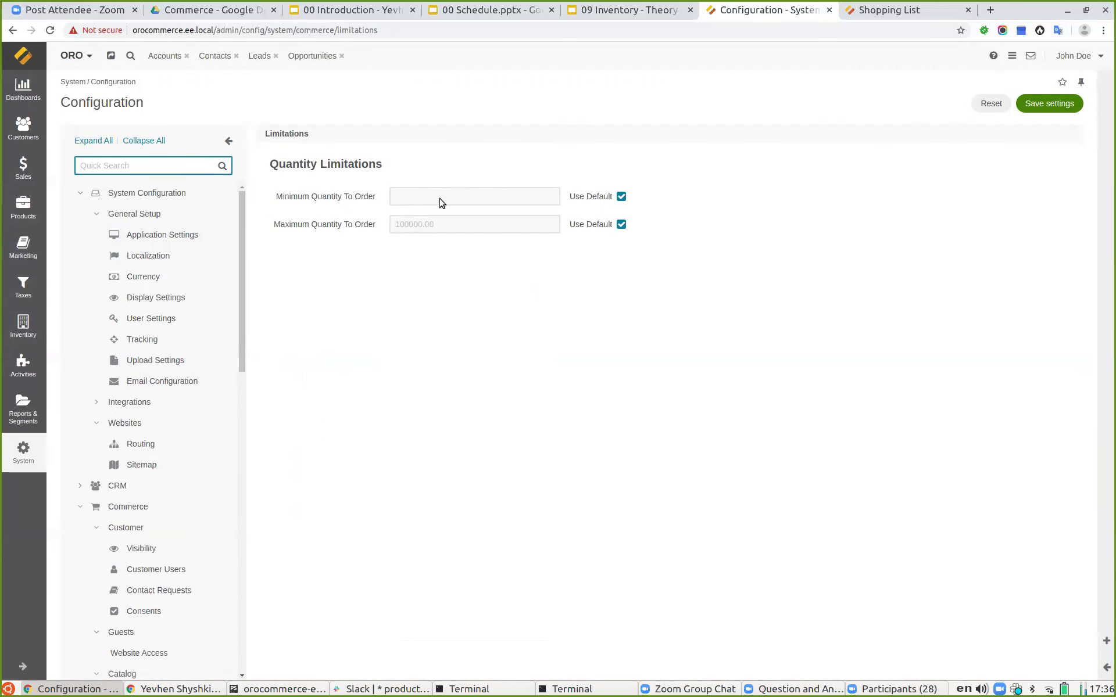
- Switch to the 09 Inventory - Theory deck, present the Warehouses (EE only) slide full screen, and end the presentation
left_click(607, 12)
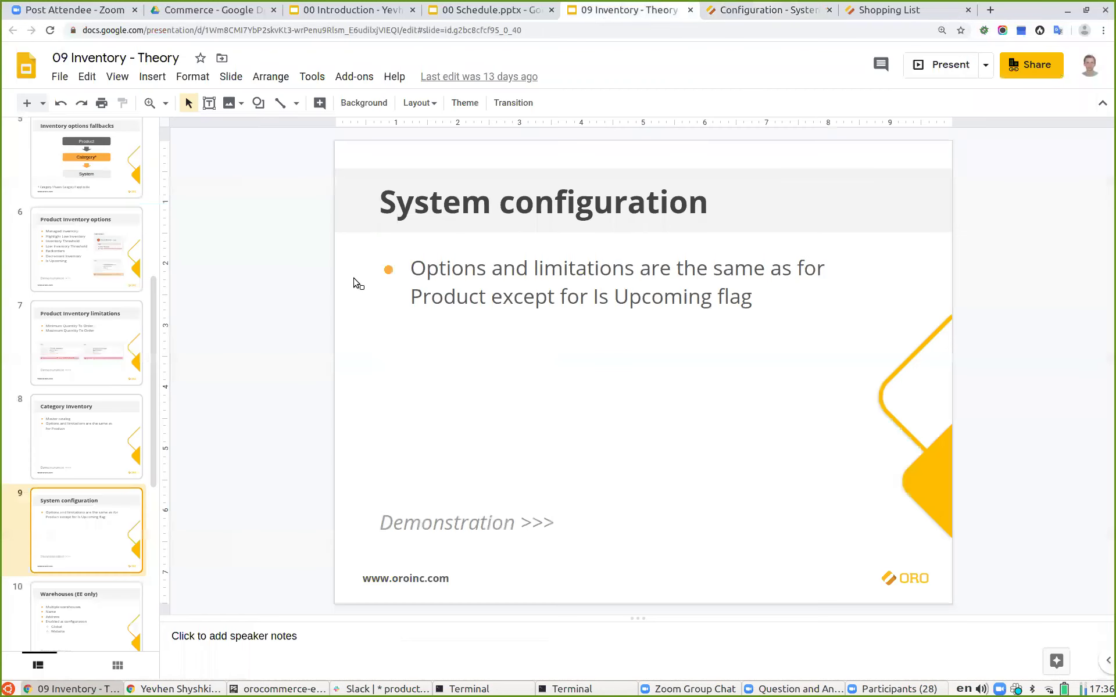
scroll(74, 457, "down", 3)
left_click(110, 523)
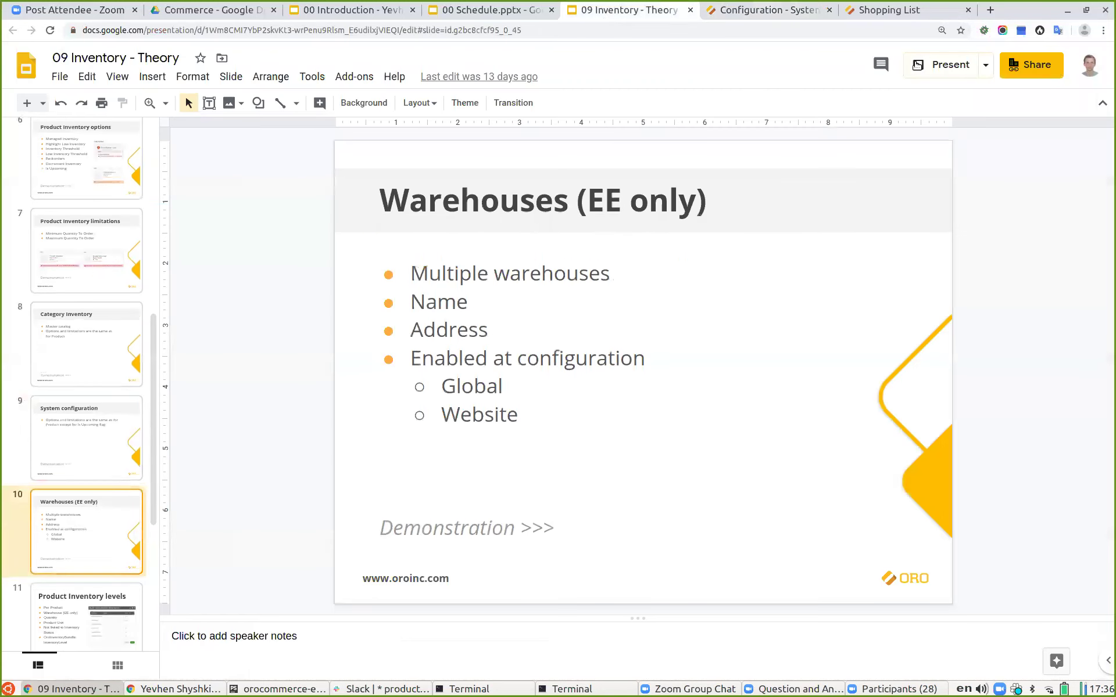
left_click(928, 68)
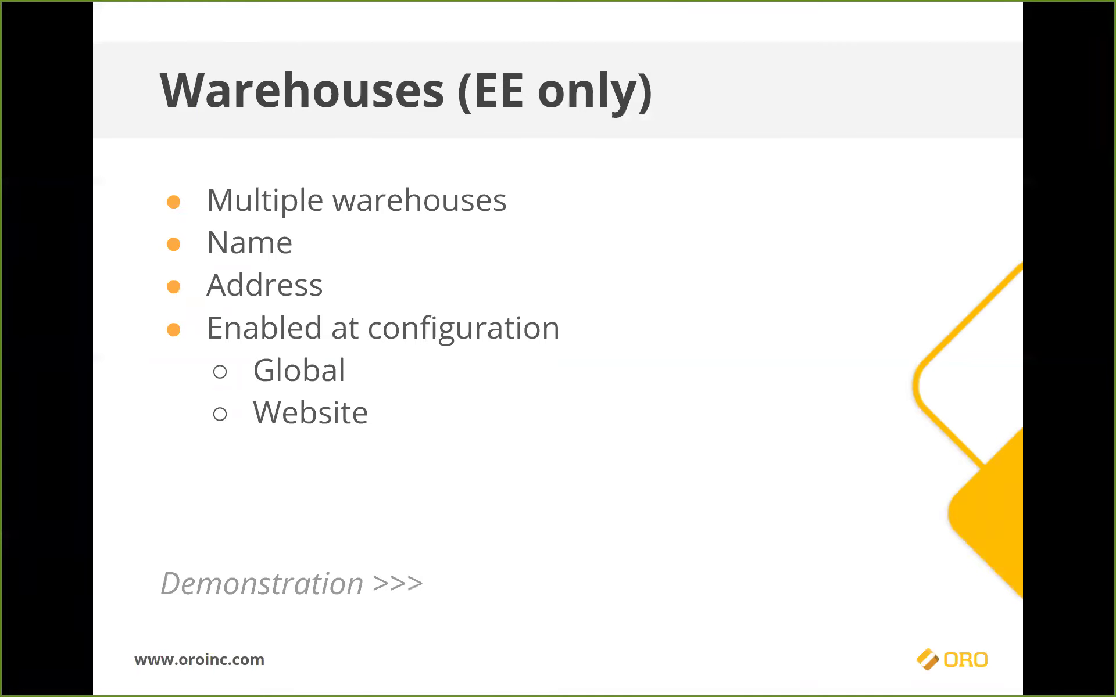
key("Escape")
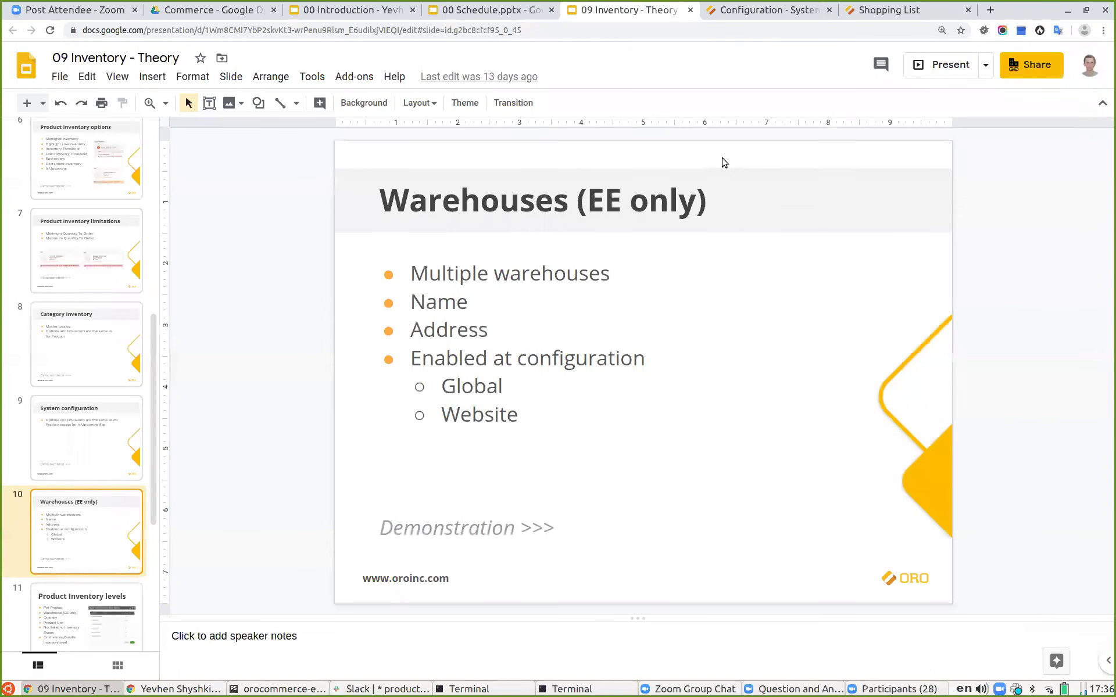
- Return to OroCommerce and open the Additional Warehouse record from the warehouses list to view its details
left_click(735, 17)
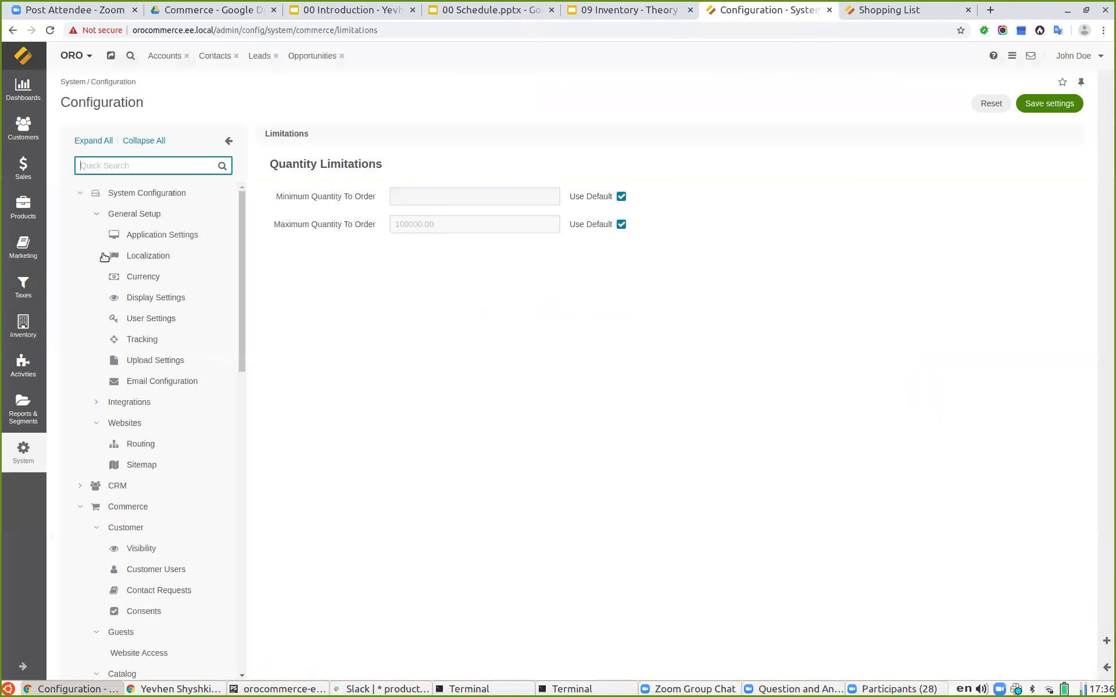
left_click(26, 330)
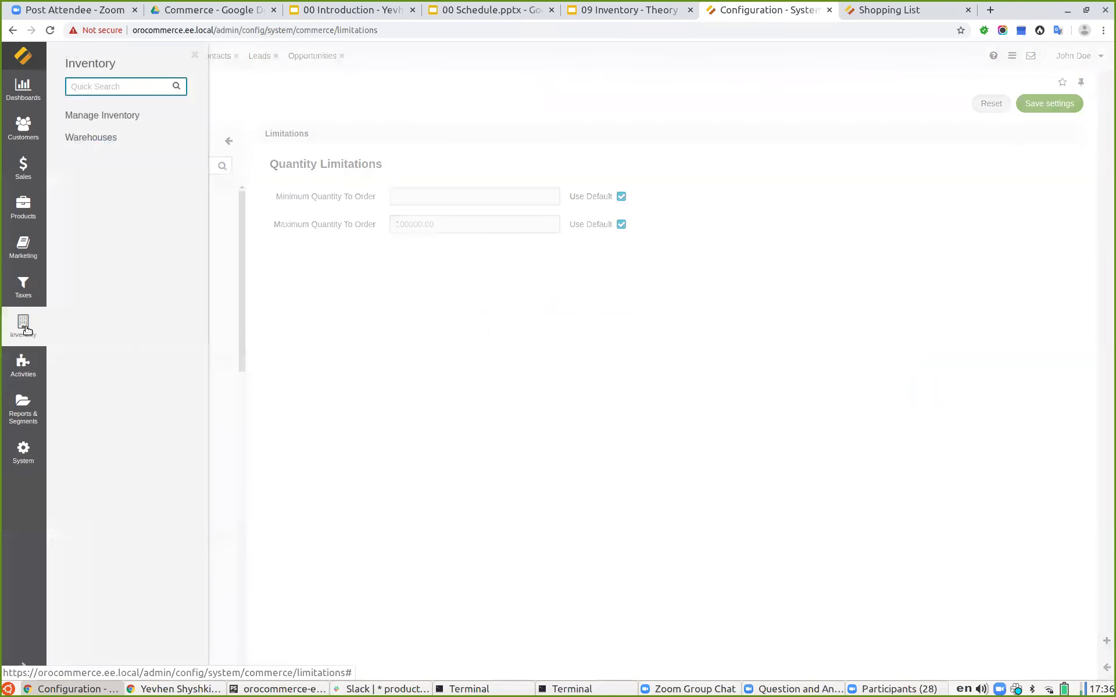
left_click(106, 139)
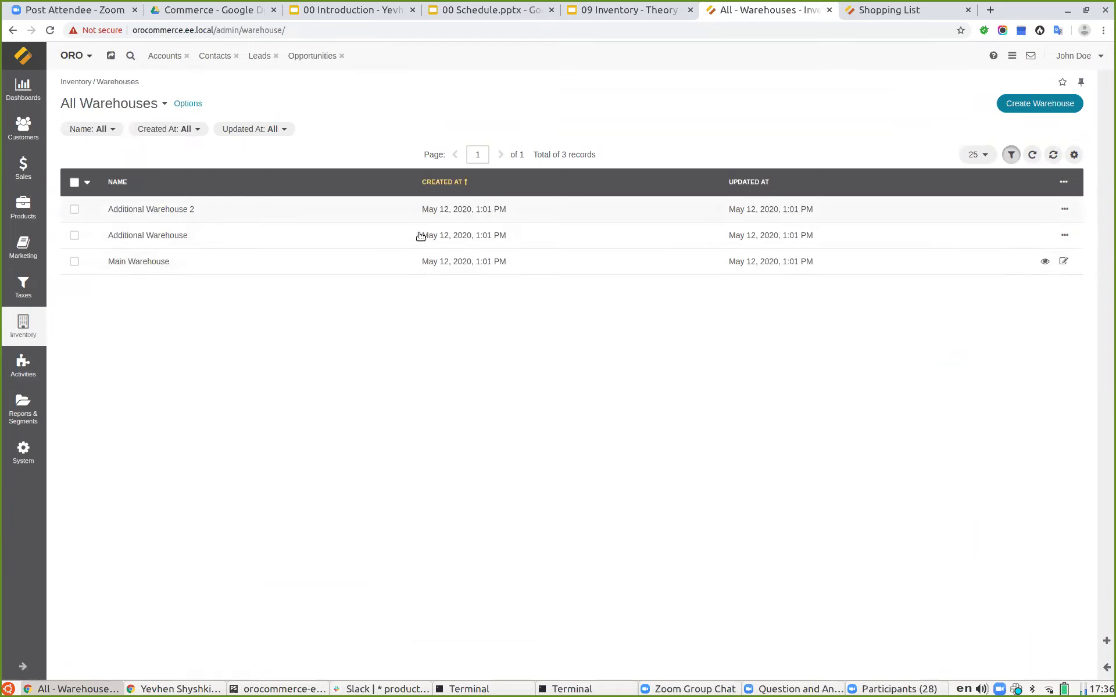
left_click(269, 236)
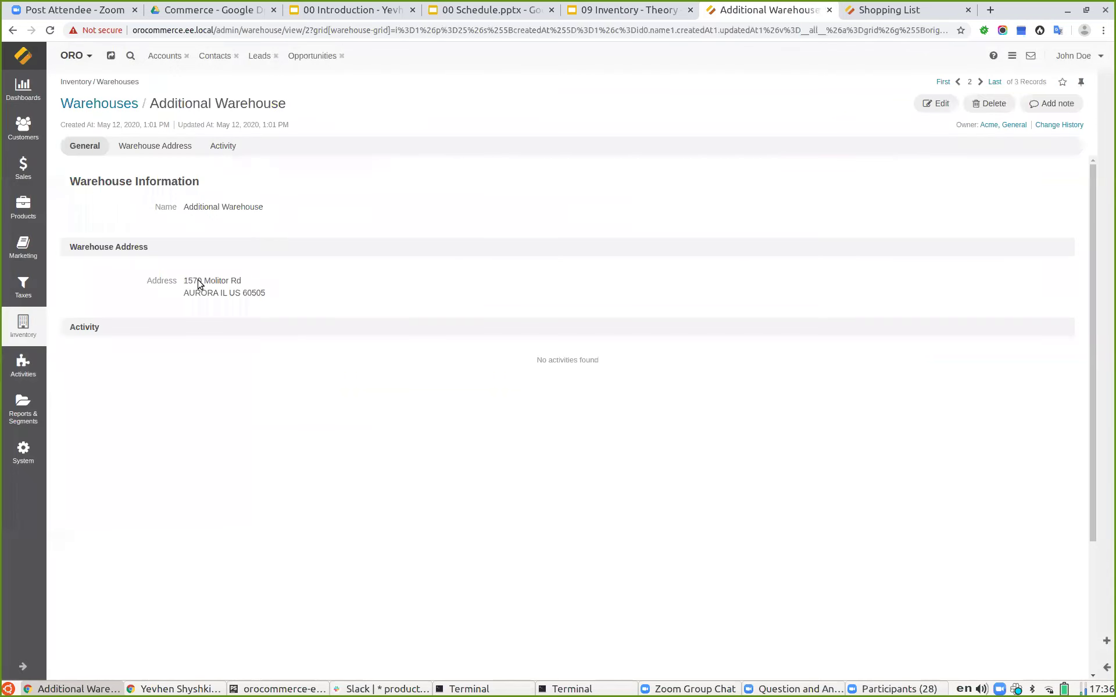
- Edit Additional Warehouse, toggle Use Shipping Origin on and off, and return to the warehouses list without saving
left_click(938, 105)
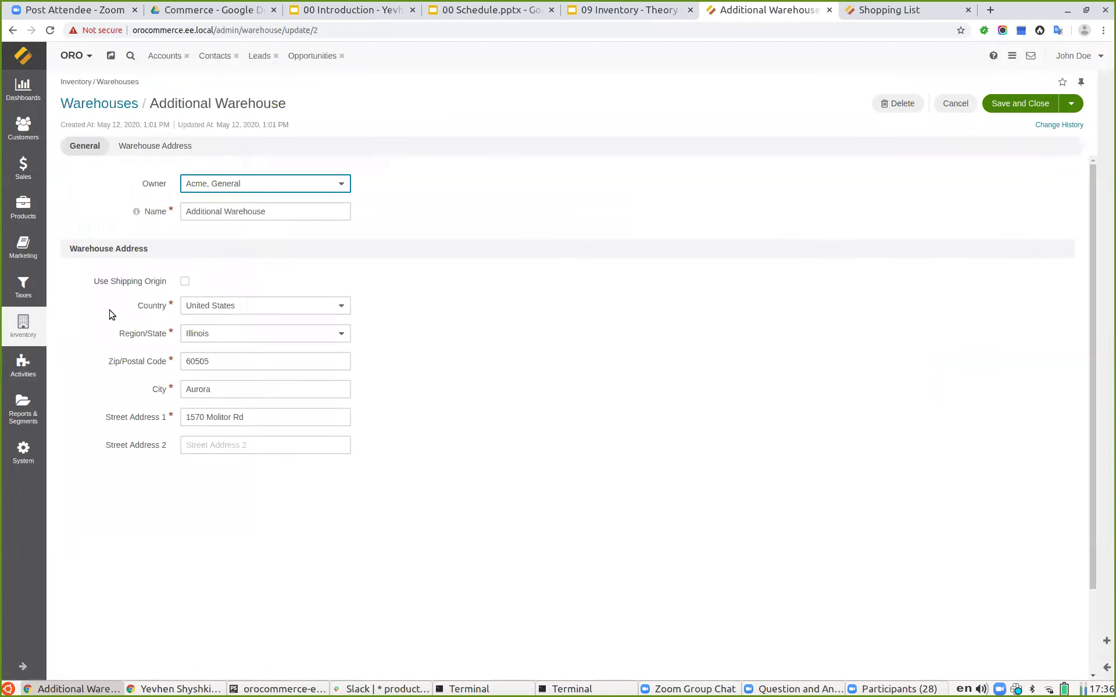
left_click(184, 282)
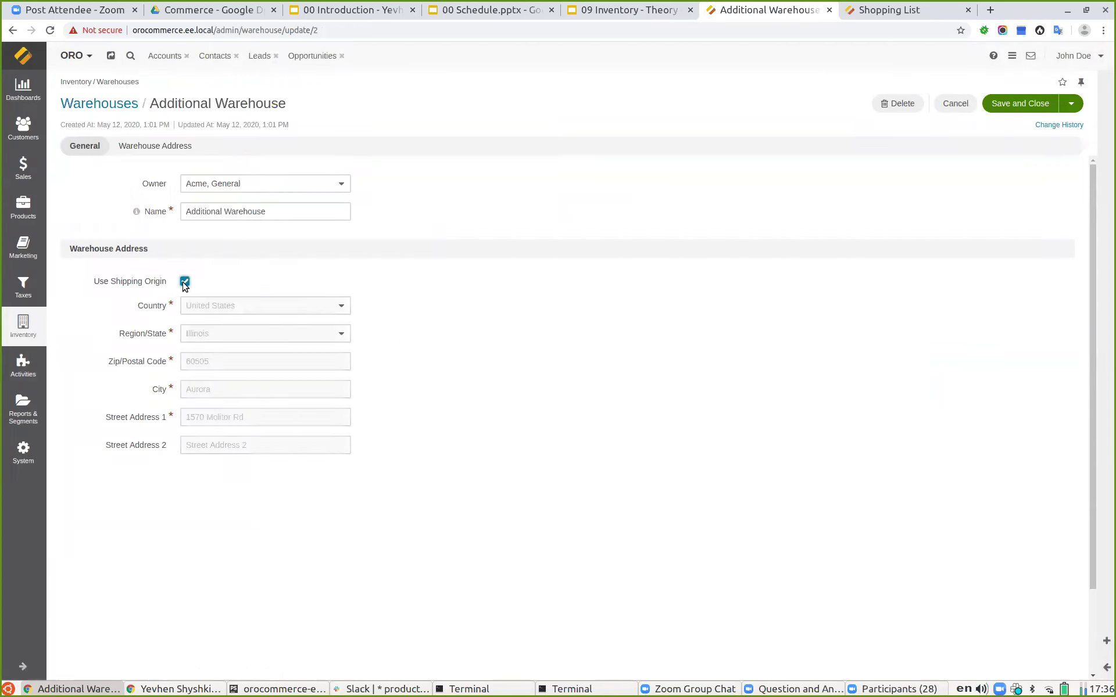
left_click(185, 283)
left_click(185, 283)
left_click(184, 283)
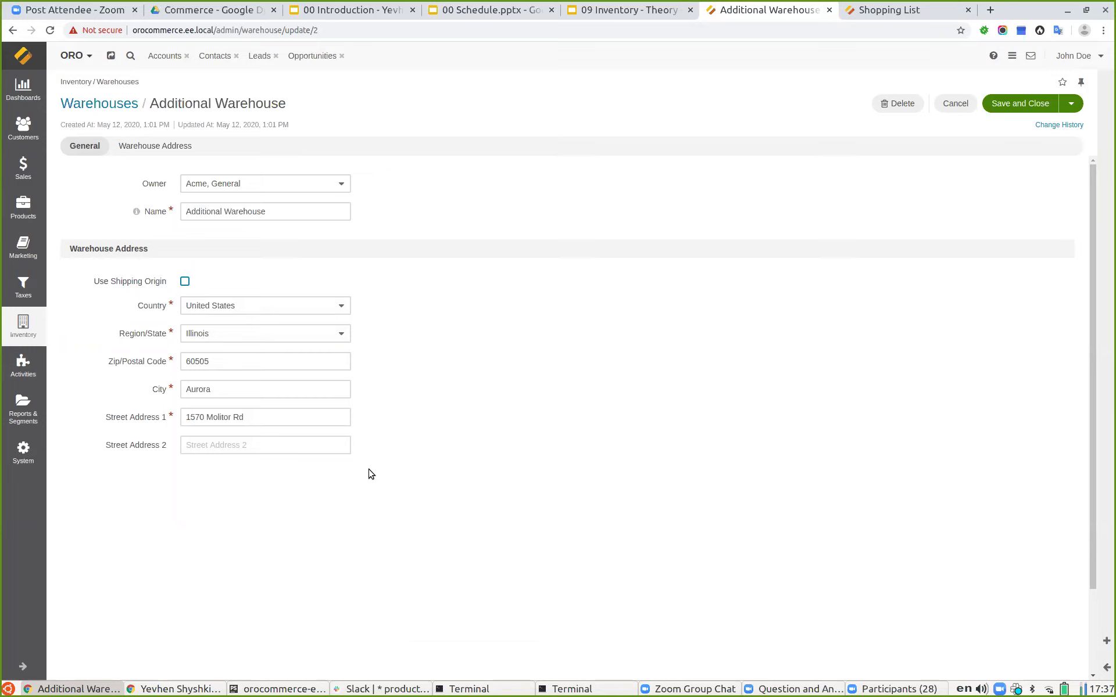
left_click(71, 109)
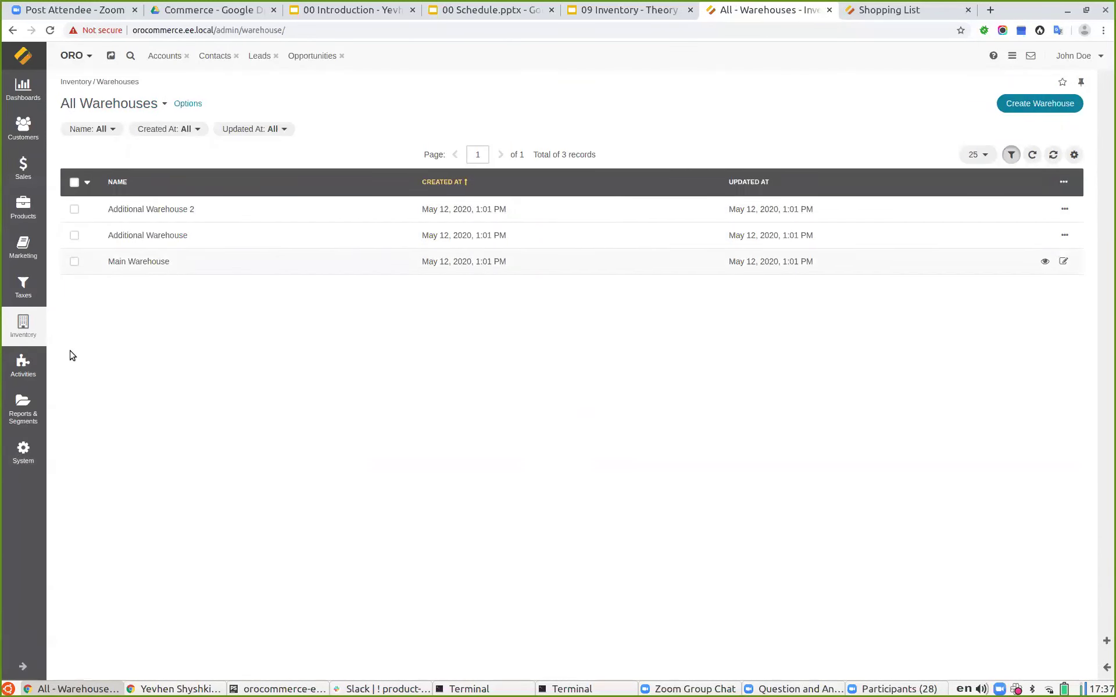
- Open the Warehouses settings in the system configuration by searching for "ware", and clear the search
left_click(24, 452)
left_click(121, 116)
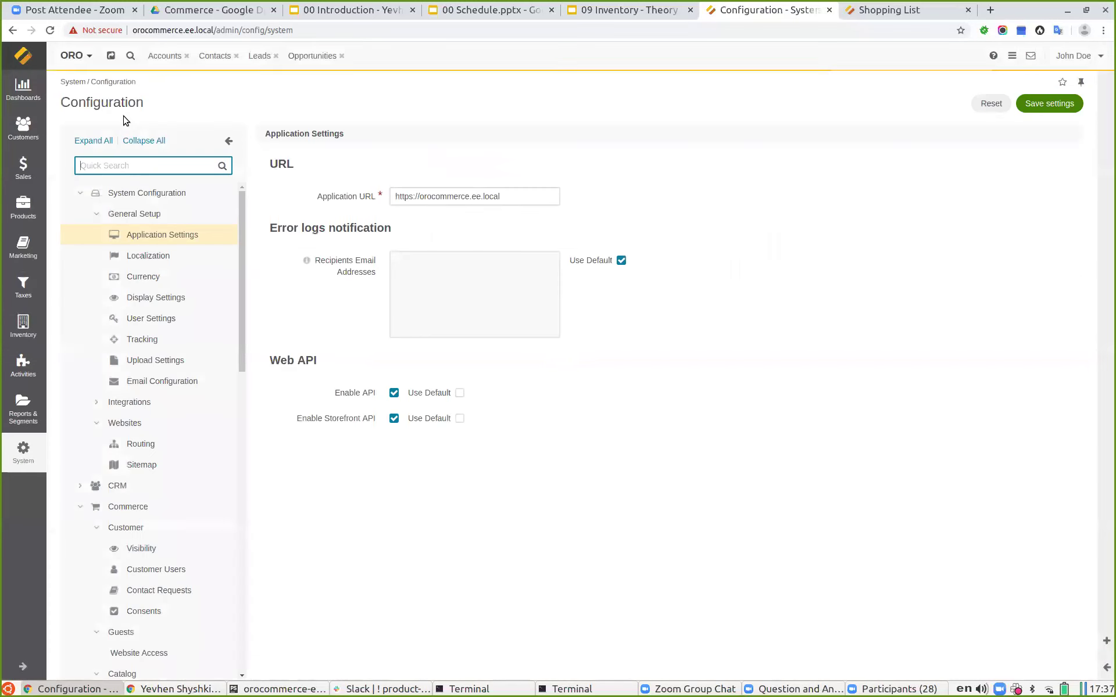
type("ware")
left_click(154, 235)
left_click(222, 168)
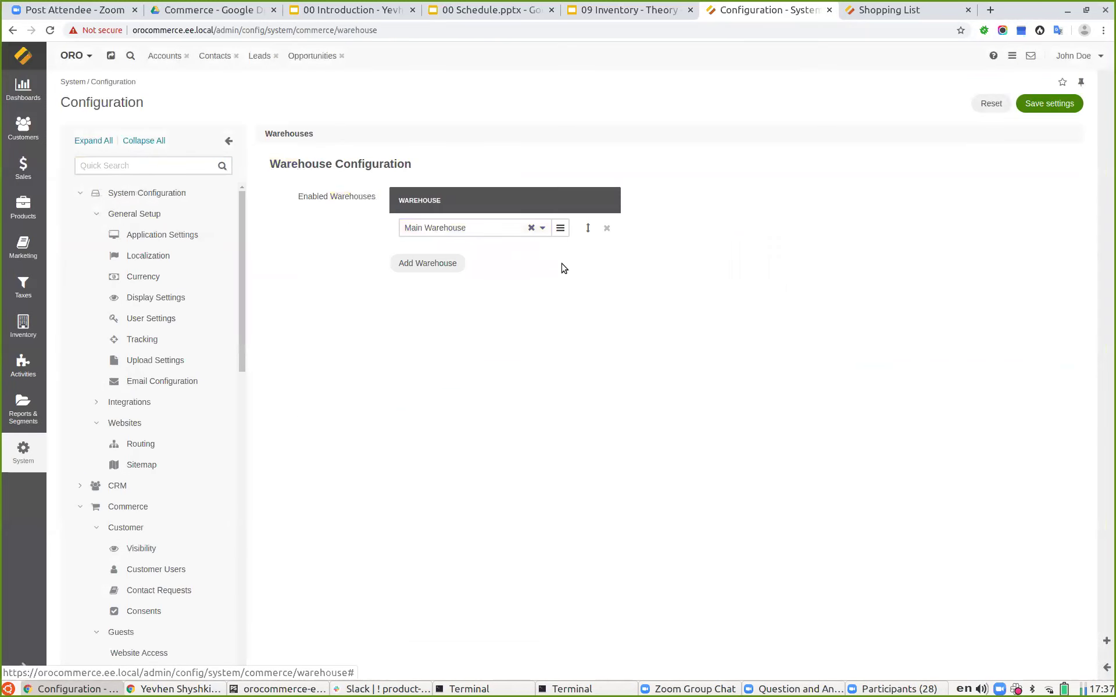
- Add two empty rows to the enabled warehouses and move Main Warehouse to second place
left_click(425, 263)
left_click(431, 291)
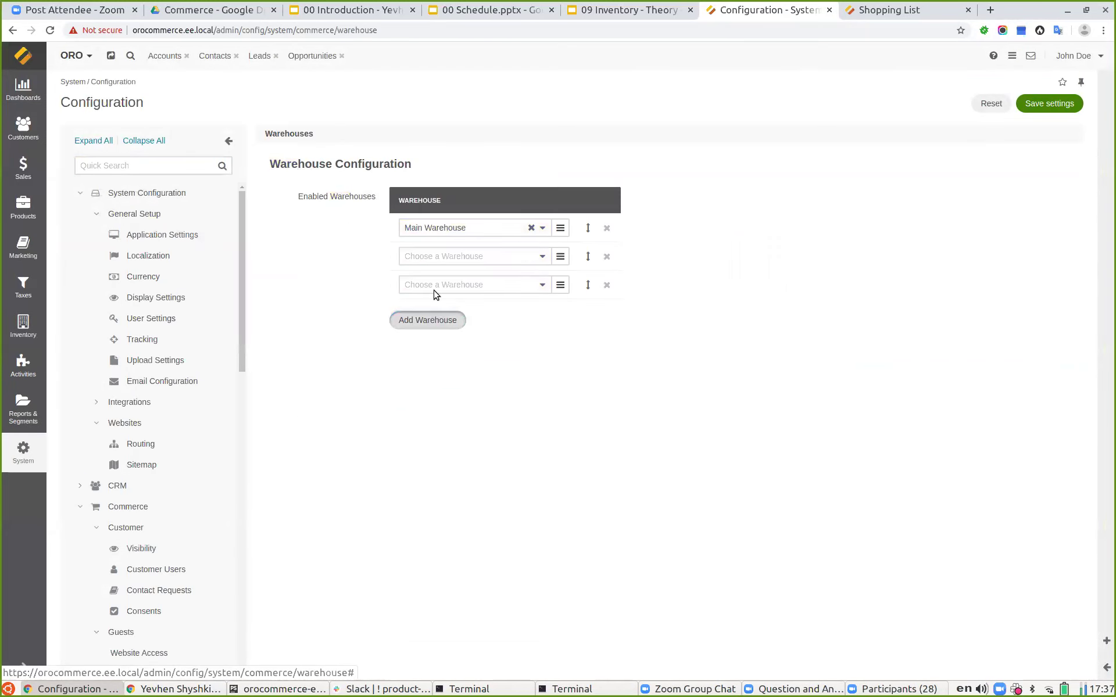
left_click(467, 258)
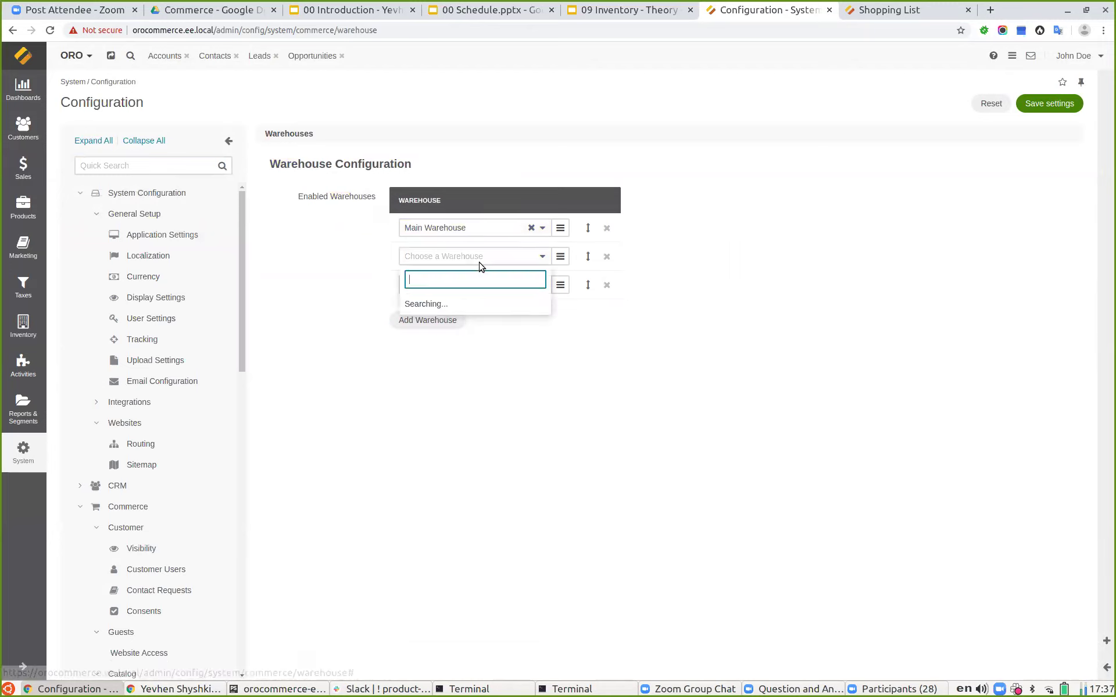
left_click(644, 498)
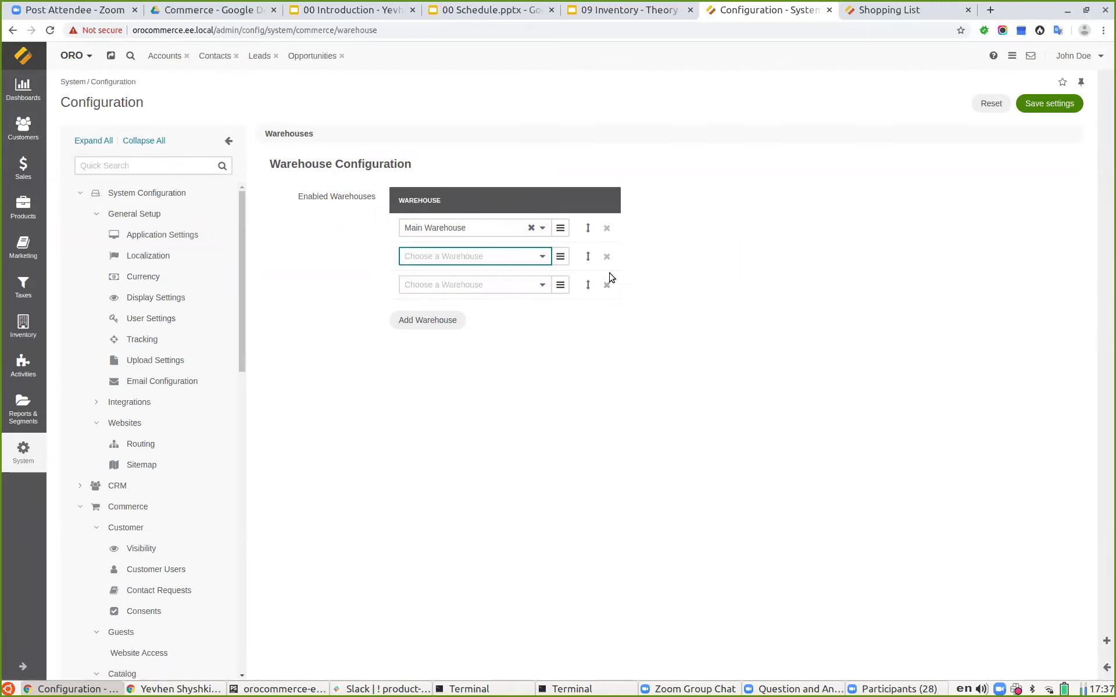
left_click_drag(587, 228, 587, 256)
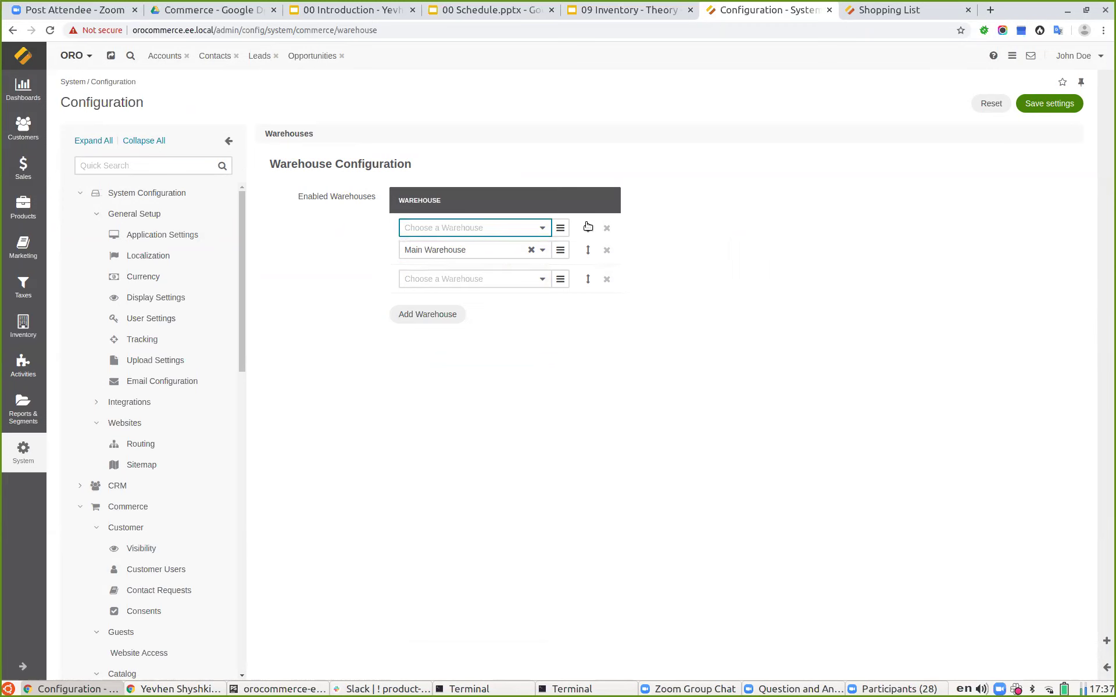
- Discard the unsaved warehouse changes and open the configuration of the Default website
left_click(24, 452)
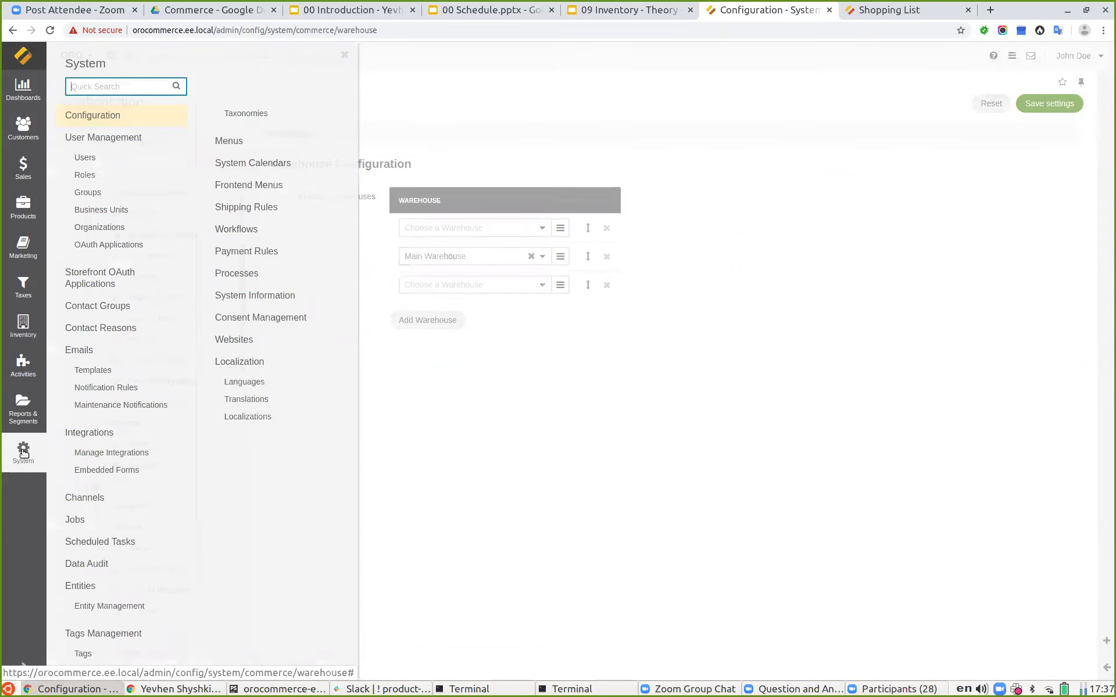
left_click(237, 341)
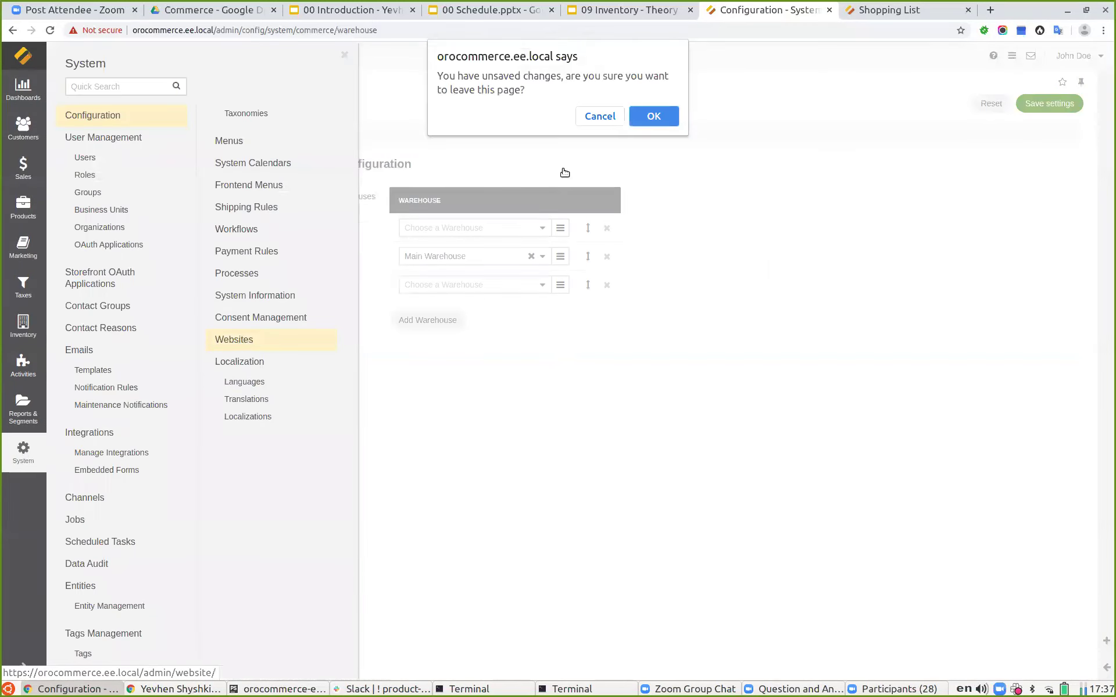
left_click(654, 115)
left_click(1020, 209)
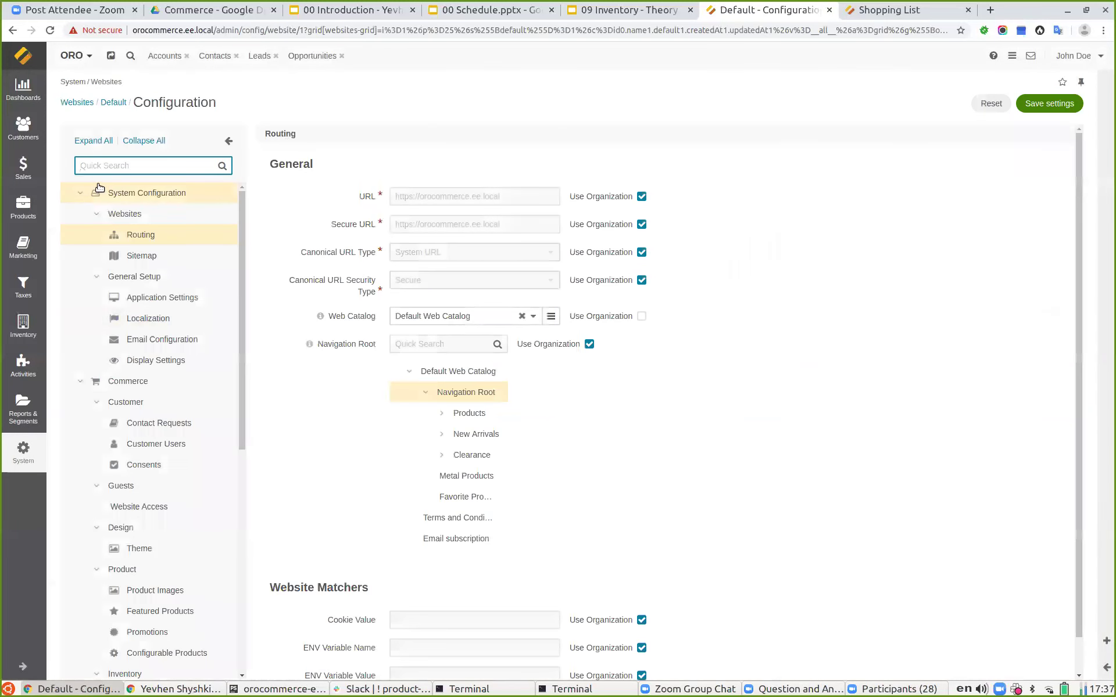
- Search the Default website's configuration for "ware" and open its Warehouses settings
type("ware")
left_click(146, 235)
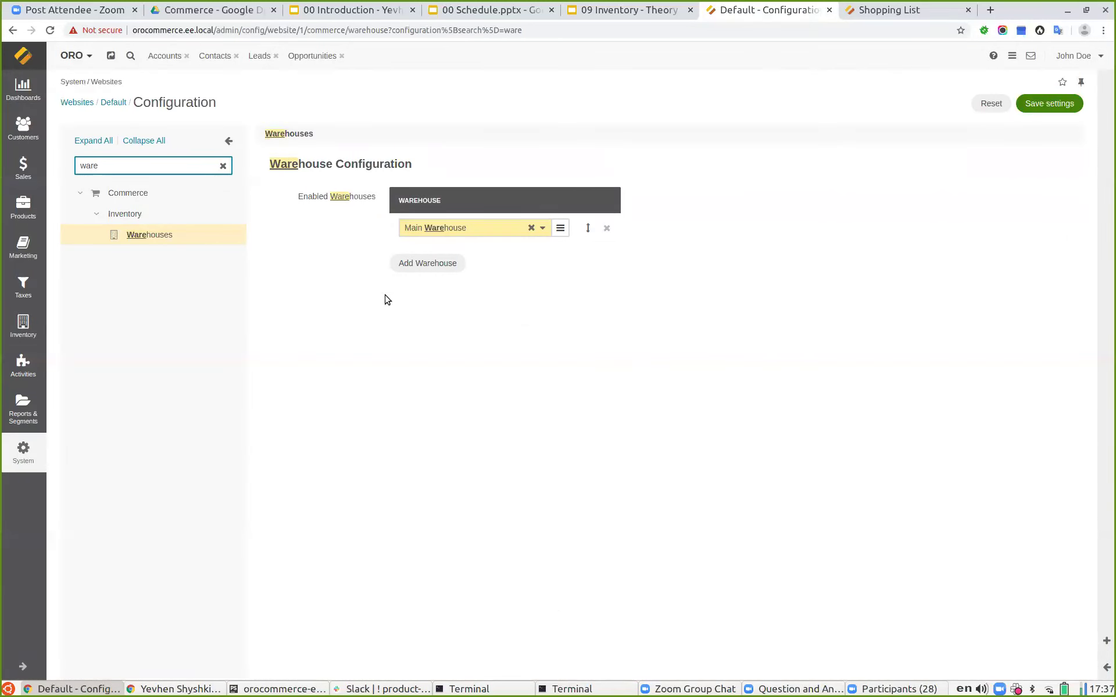
double_click(166, 167)
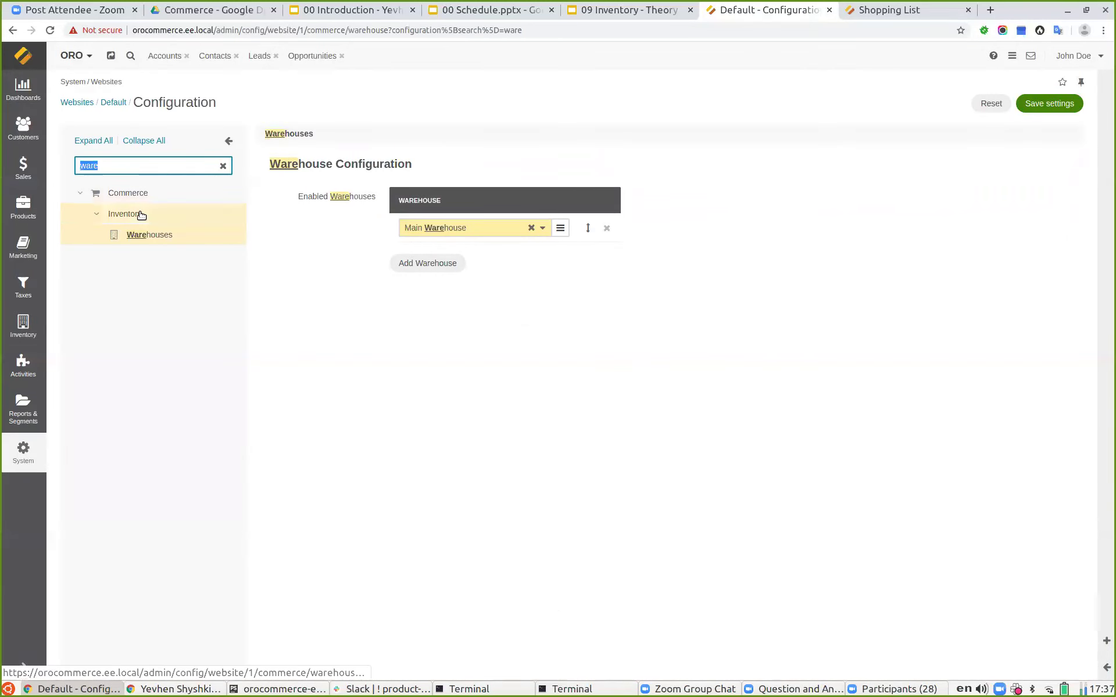
- Search the Default website's configuration for "inve", view the Allowed Statuses settings, and clear the search
type("inve")
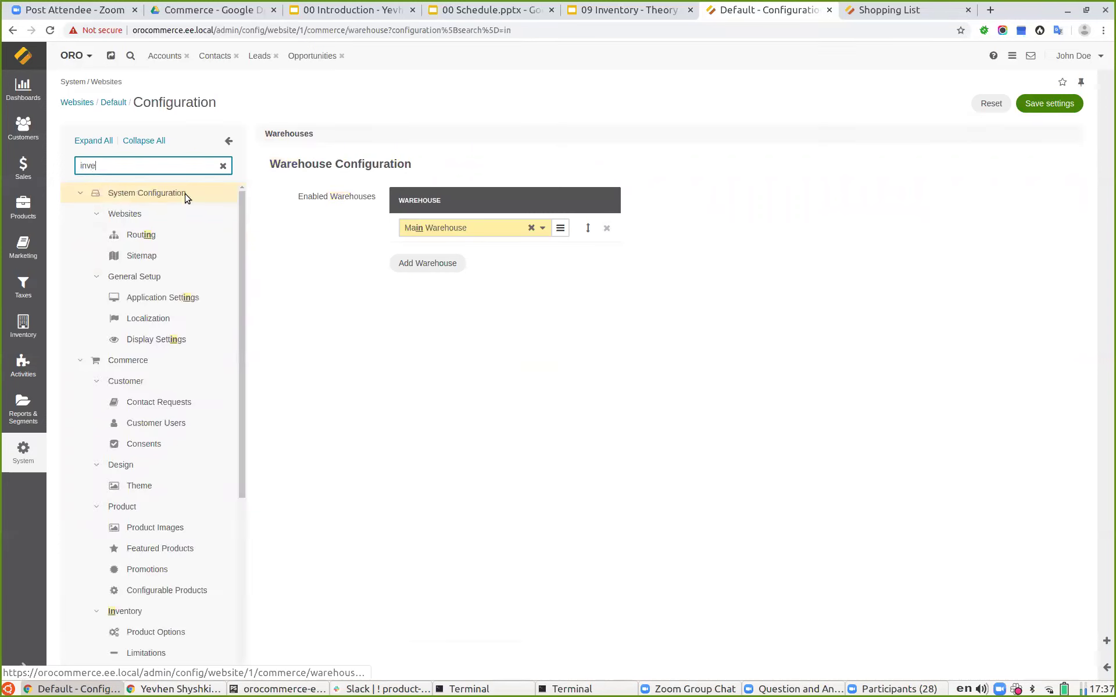
left_click(166, 255)
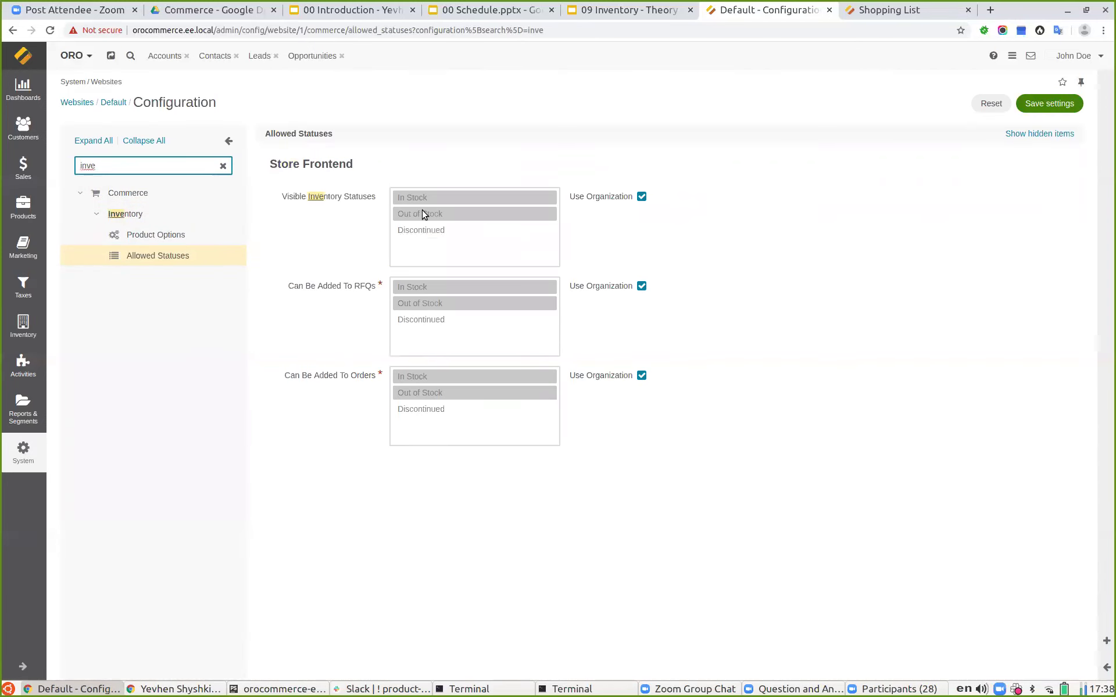
left_click(223, 165)
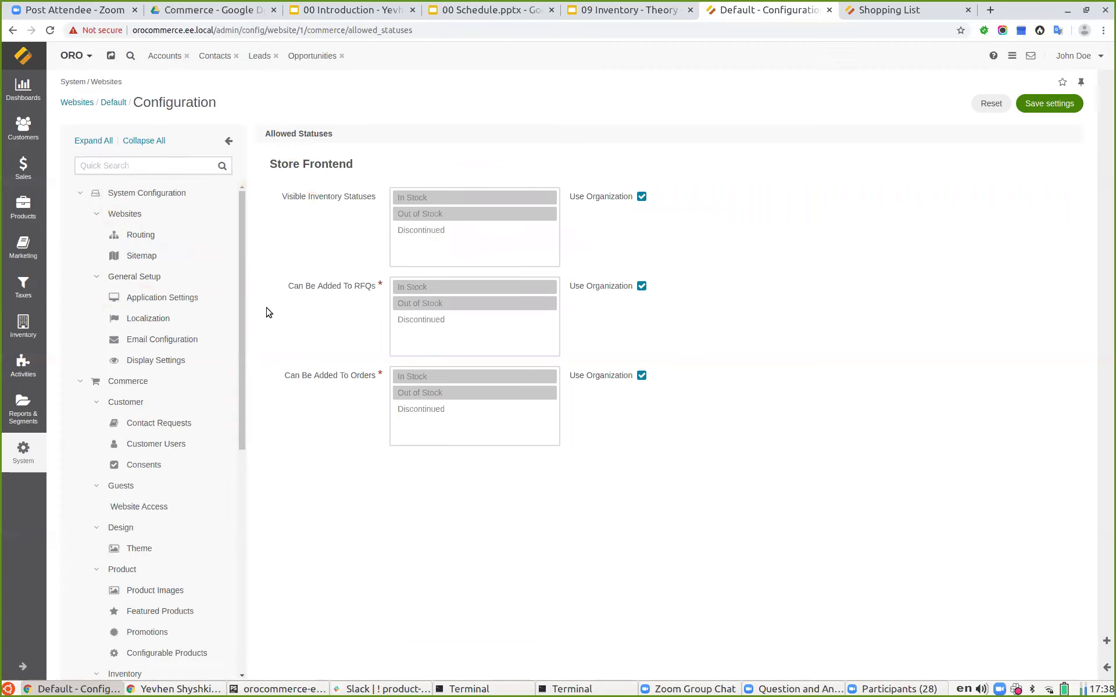
- View the website's inventory Limitations settings and its inventory Product Options settings
scroll(162, 361, "down", 7)
left_click(147, 311)
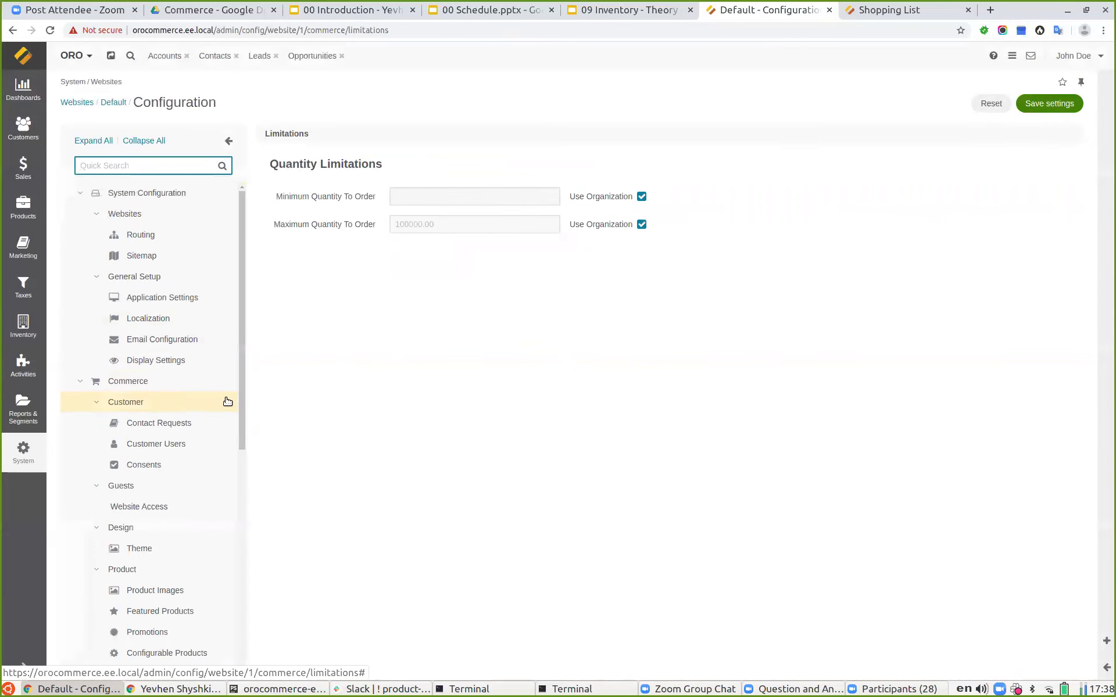
left_click(150, 408)
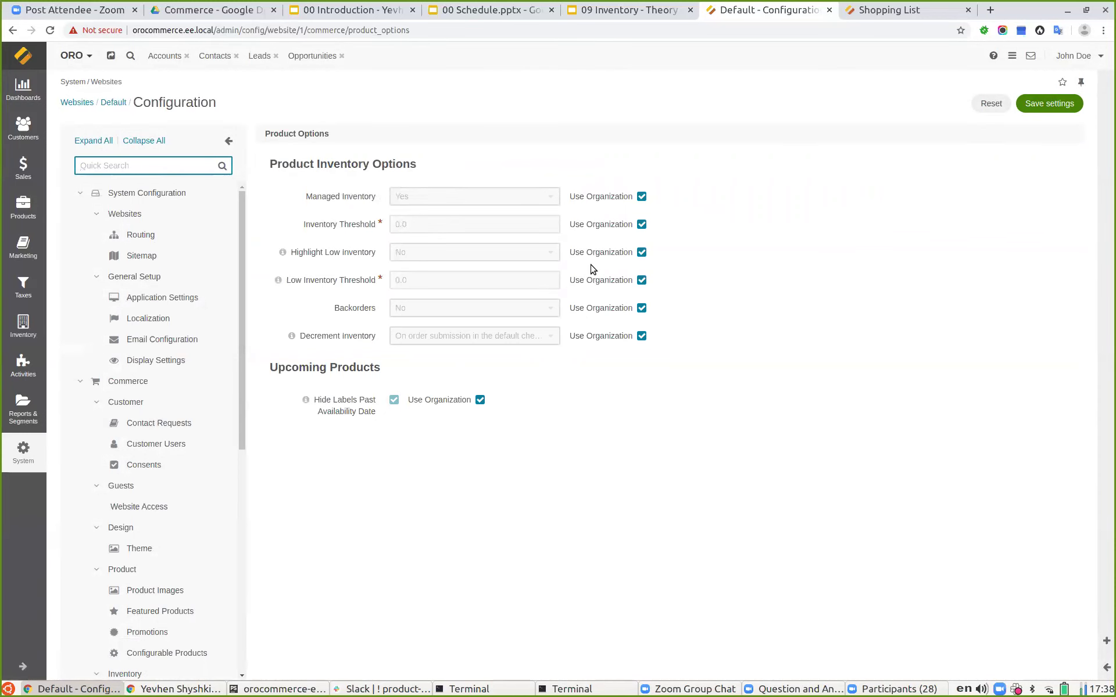
- Switch to the 09 Inventory - Theory presentation in Google Slides and present it from slide 11, Product Inventory levels
left_click(602, 18)
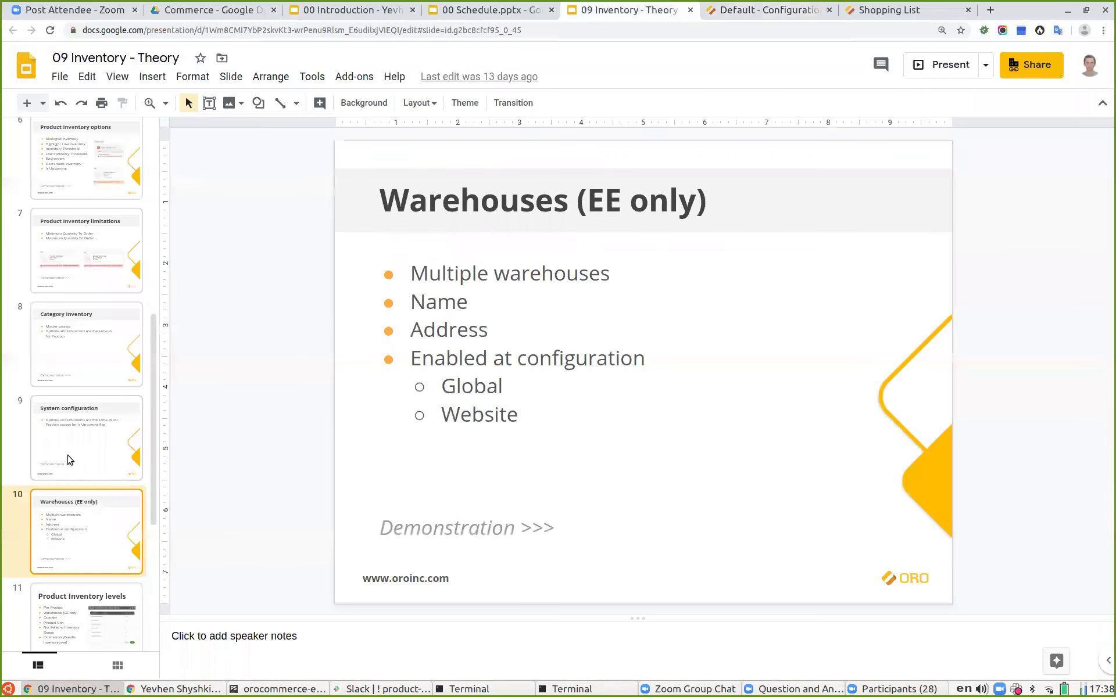
scroll(70, 459, "down", 2)
left_click(51, 575)
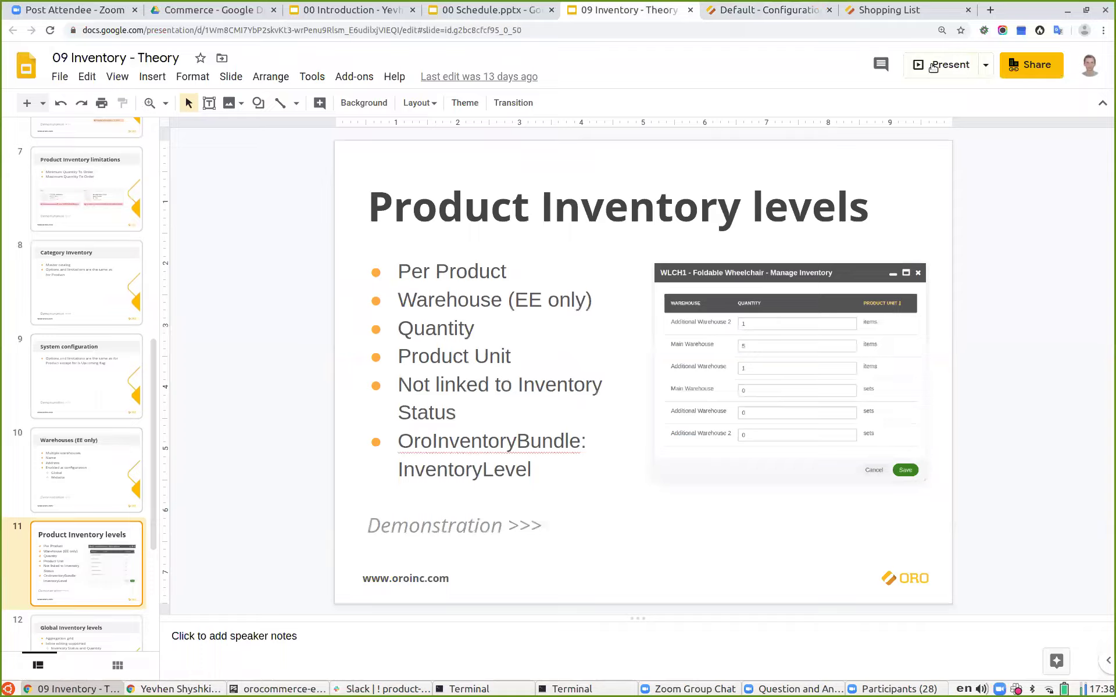
left_click(929, 65)
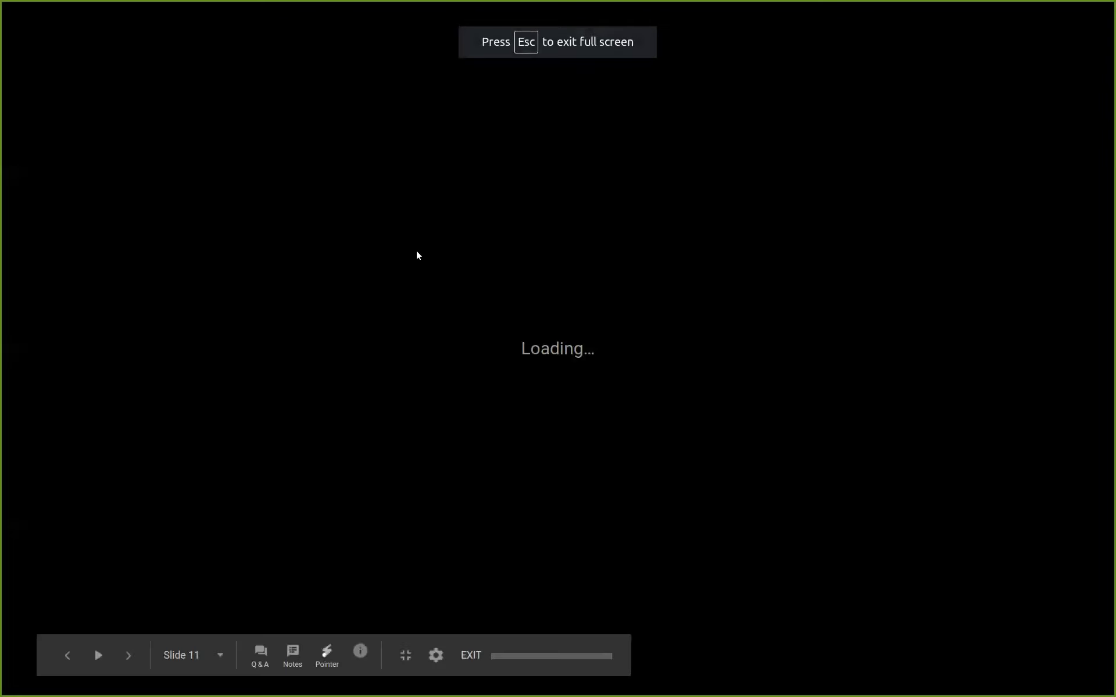